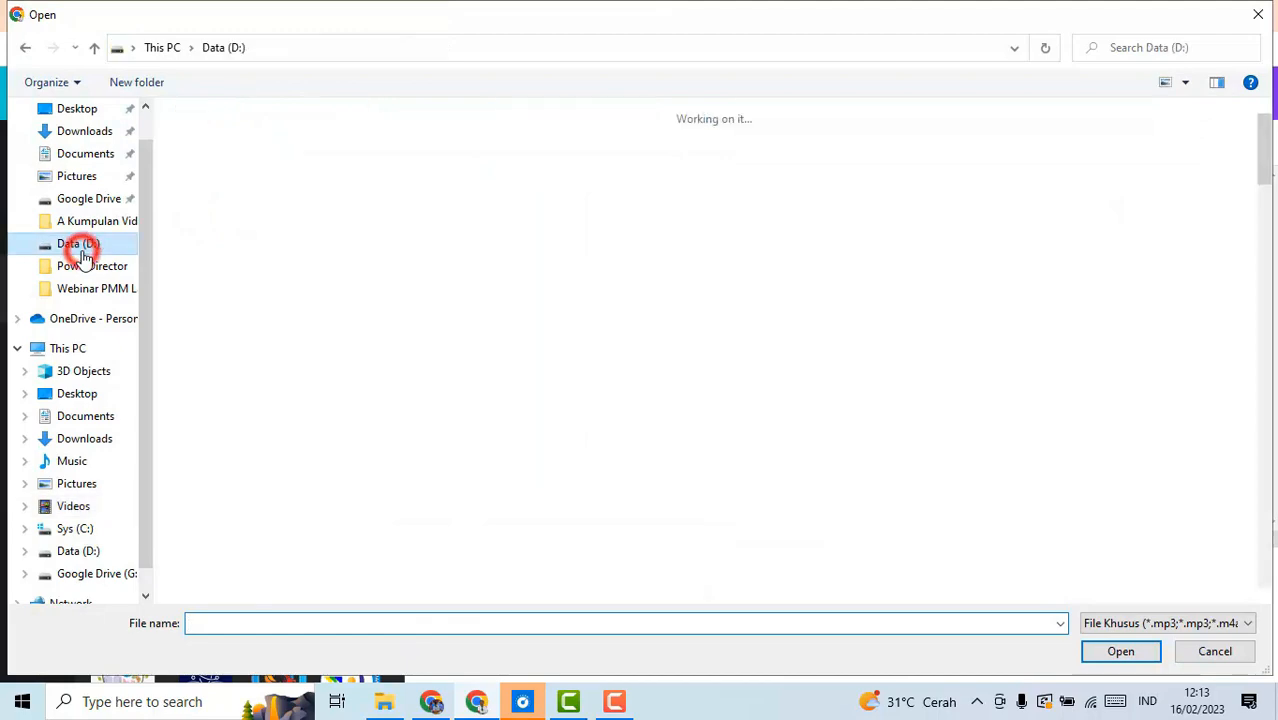
{"action": "double_click", "coordinate": [434, 160]}
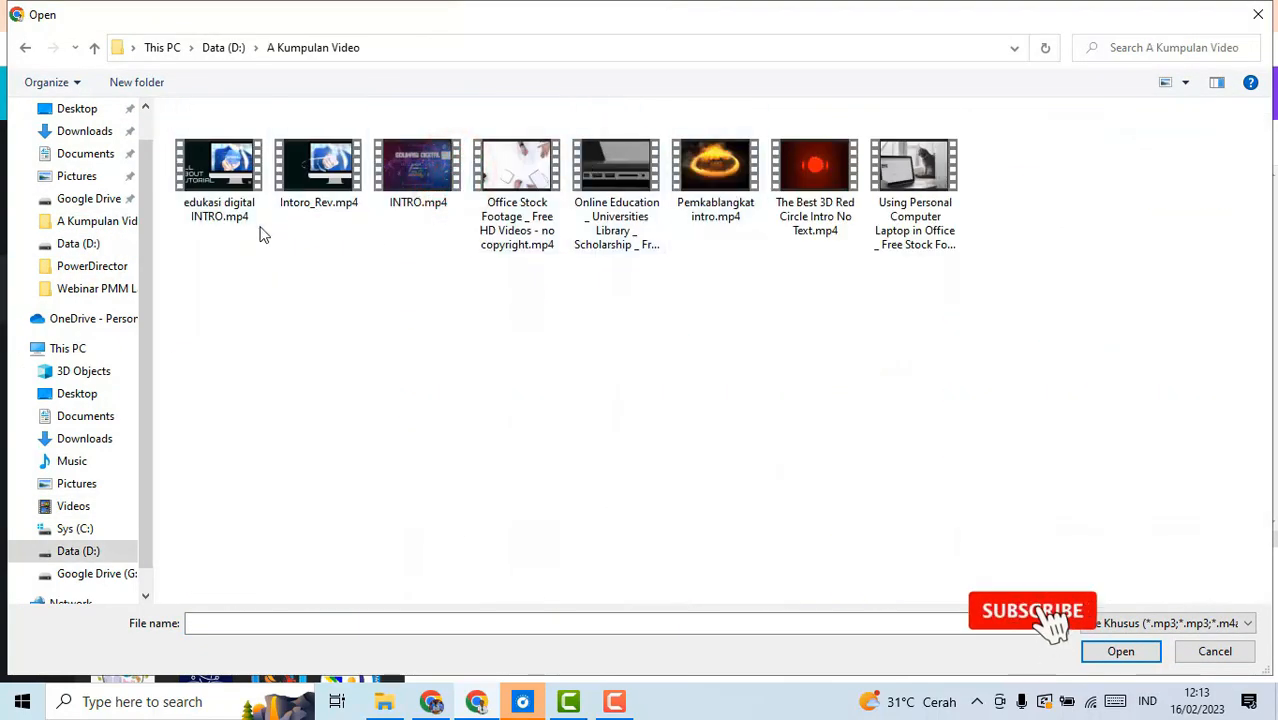
{"action": "left_click", "coordinate": [318, 180]}
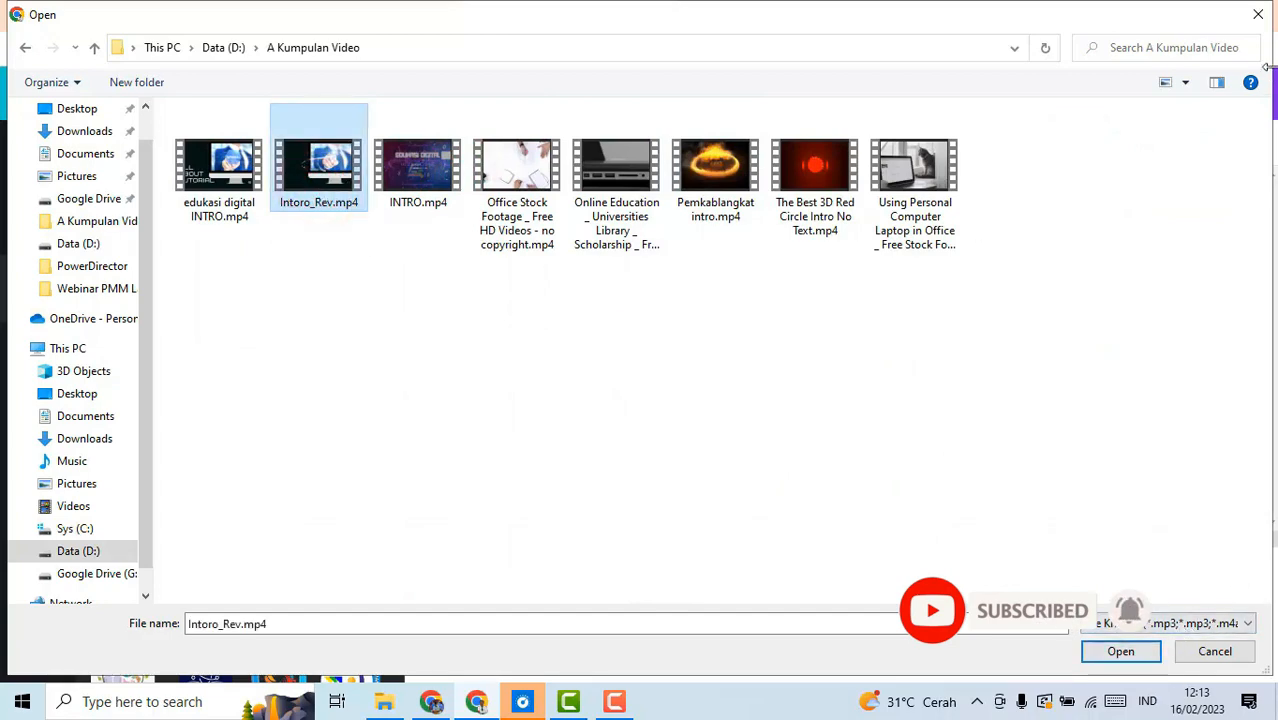
{"action": "left_click", "coordinate": [1258, 16]}
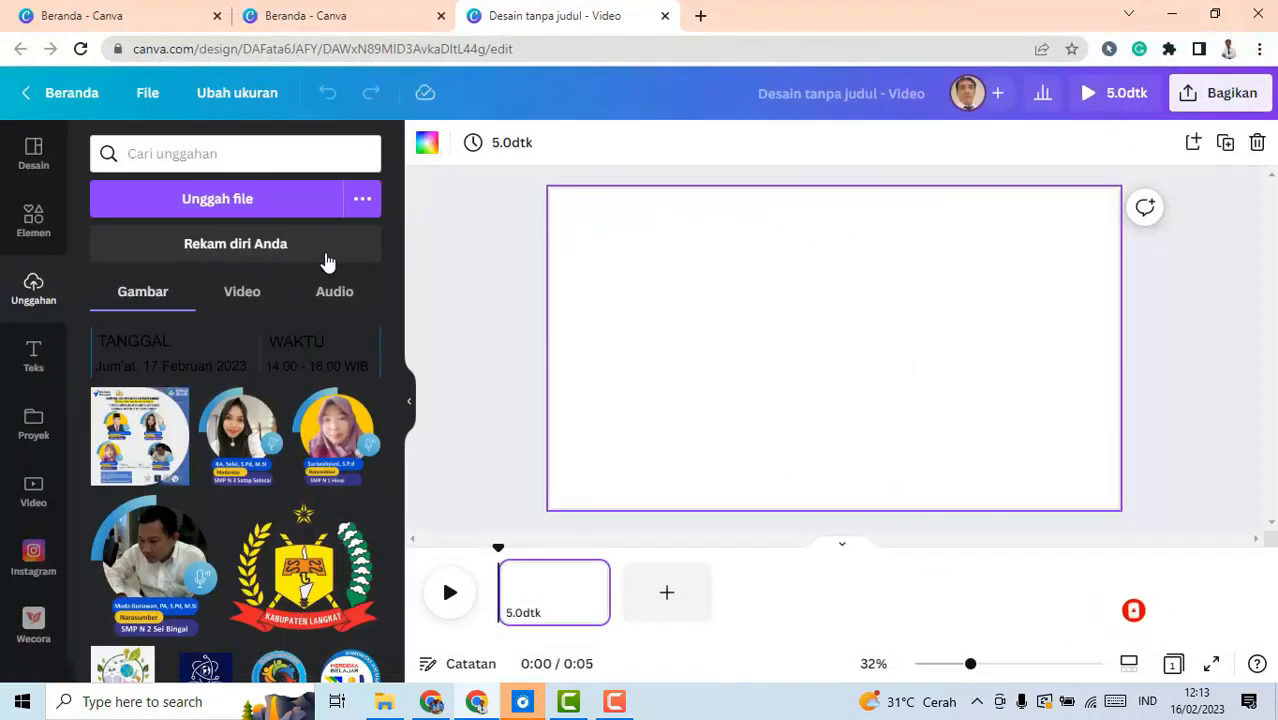
Place Intoro_Rev.mp4 from the A Kumpulan Video folder onto the blank page and preview it
{"action": "left_click", "coordinate": [398, 705]}
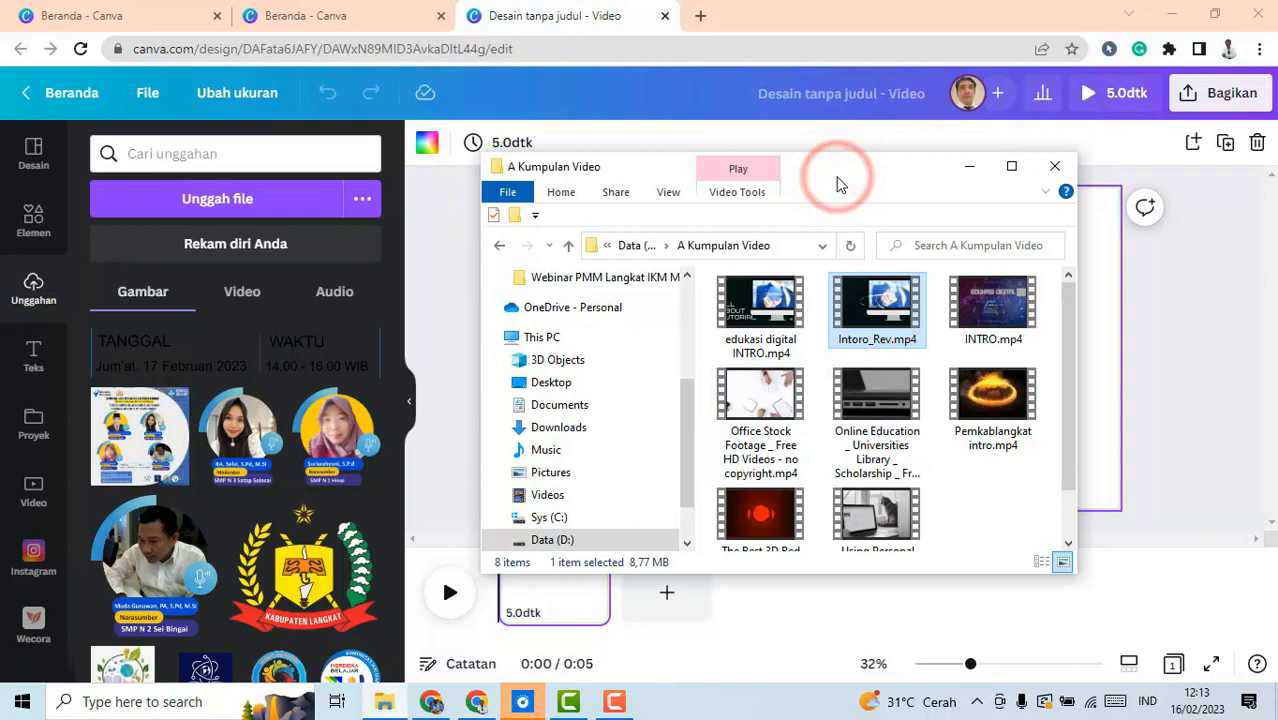
{"action": "left_click_drag", "start_coordinate": [810, 170], "coordinate": [1056, 166]}
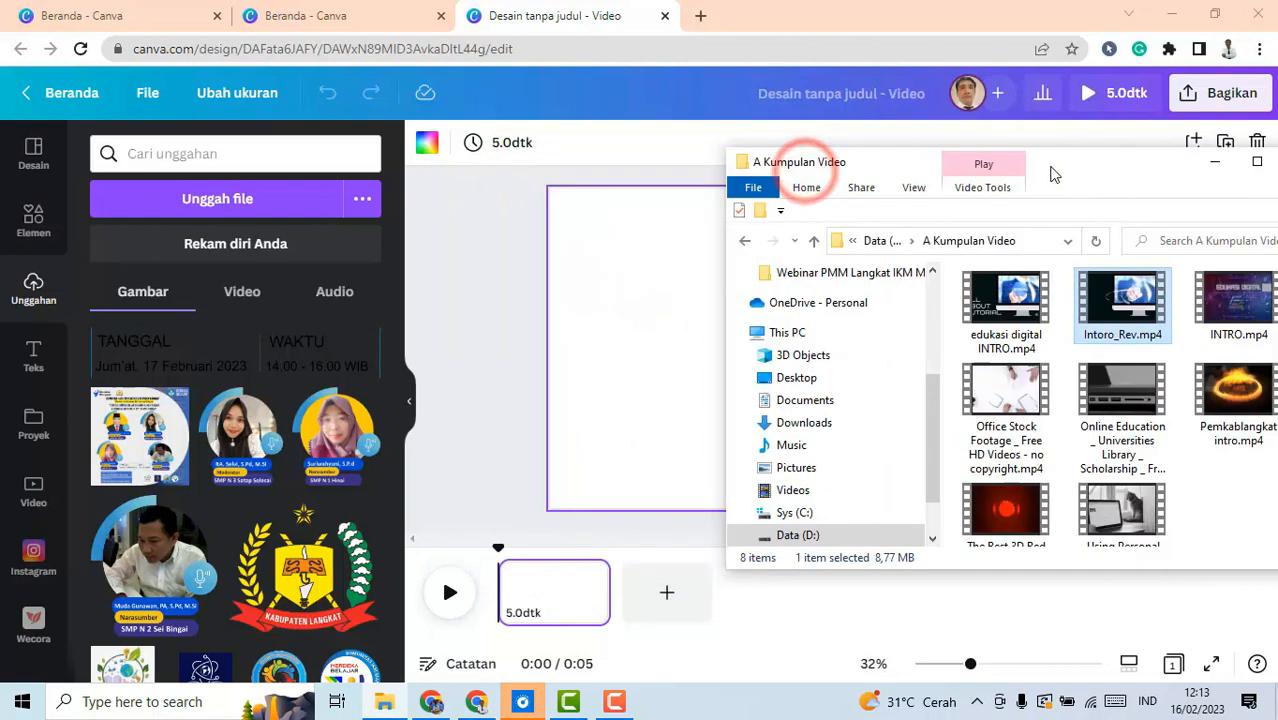
{"action": "left_click_drag", "start_coordinate": [1112, 325], "coordinate": [652, 378]}
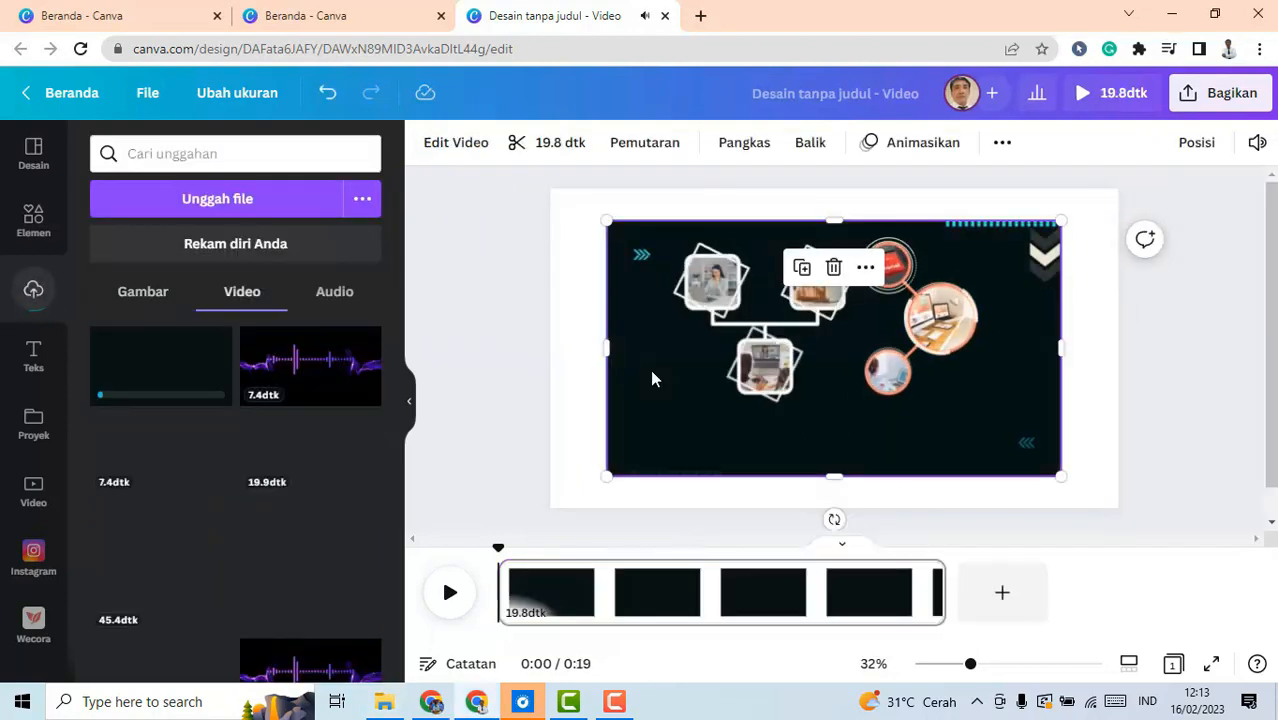
{"action": "left_click", "coordinate": [450, 593]}
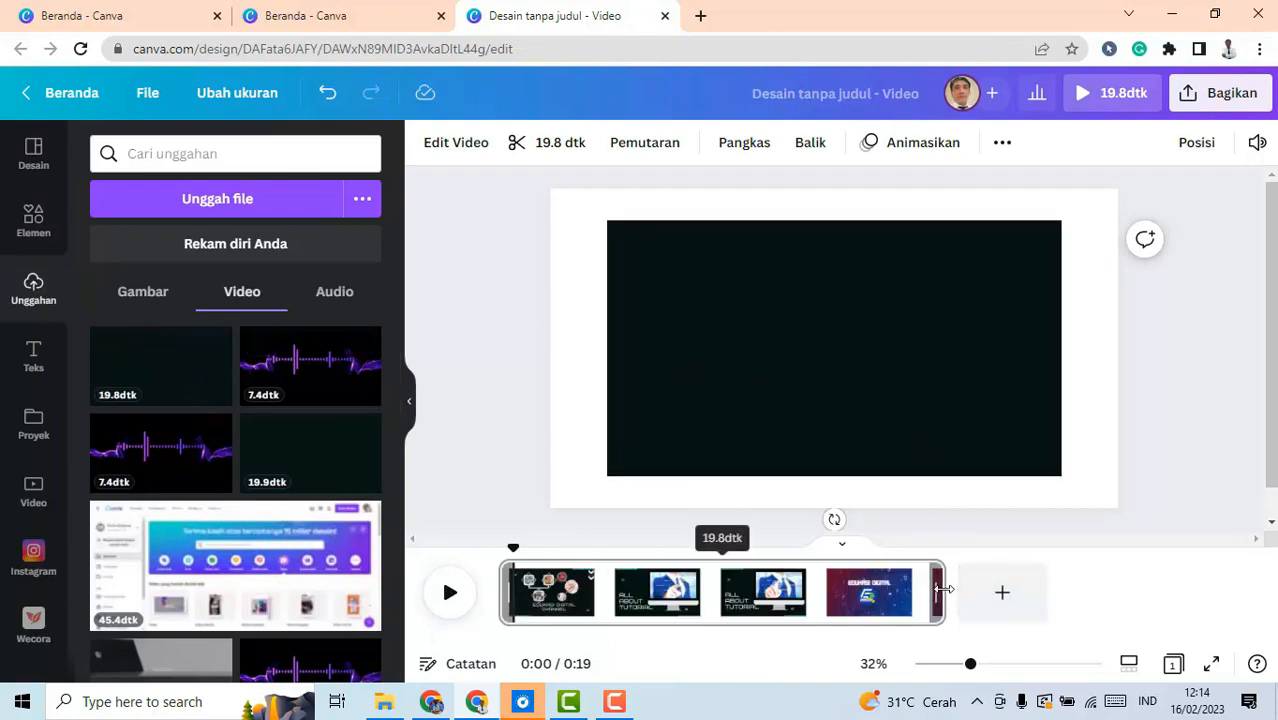
Enlarge the placed video slightly from its lower-left corner and move the playhead to about 0:06
{"action": "left_click", "coordinate": [898, 340]}
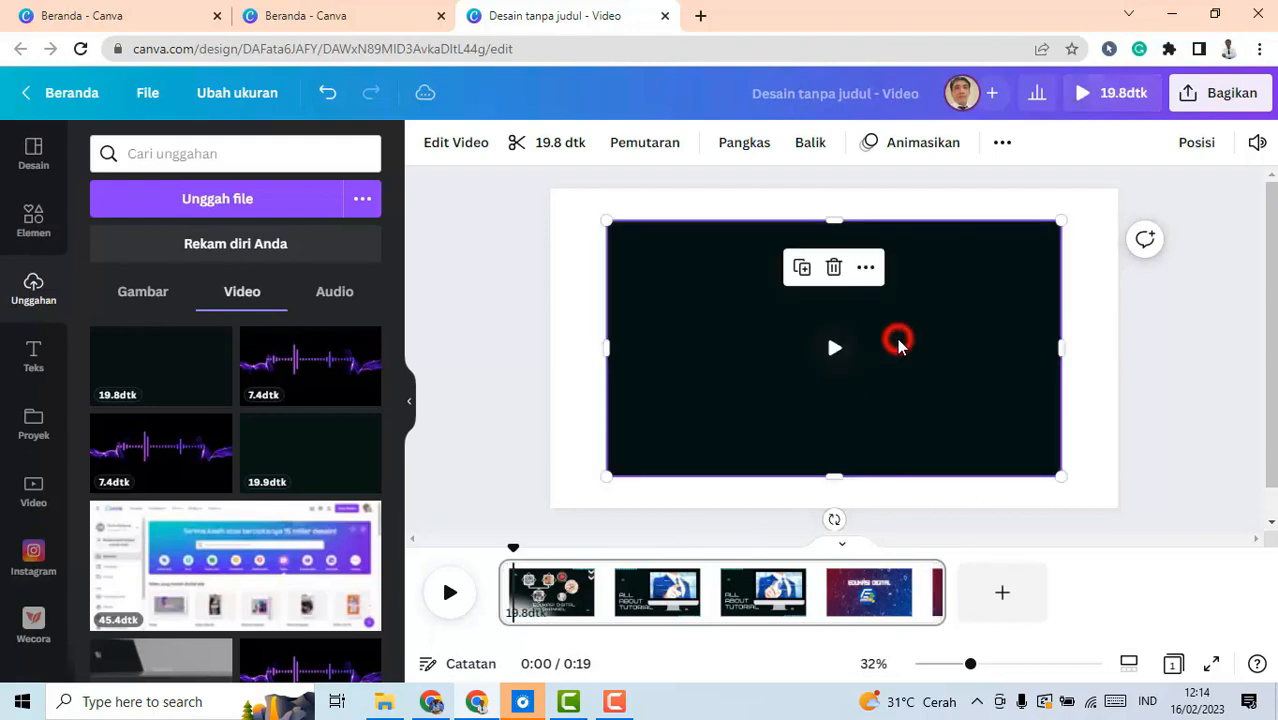
{"action": "left_click_drag", "start_coordinate": [603, 473], "coordinate": [582, 490]}
{"action": "left_click", "coordinate": [459, 610]}
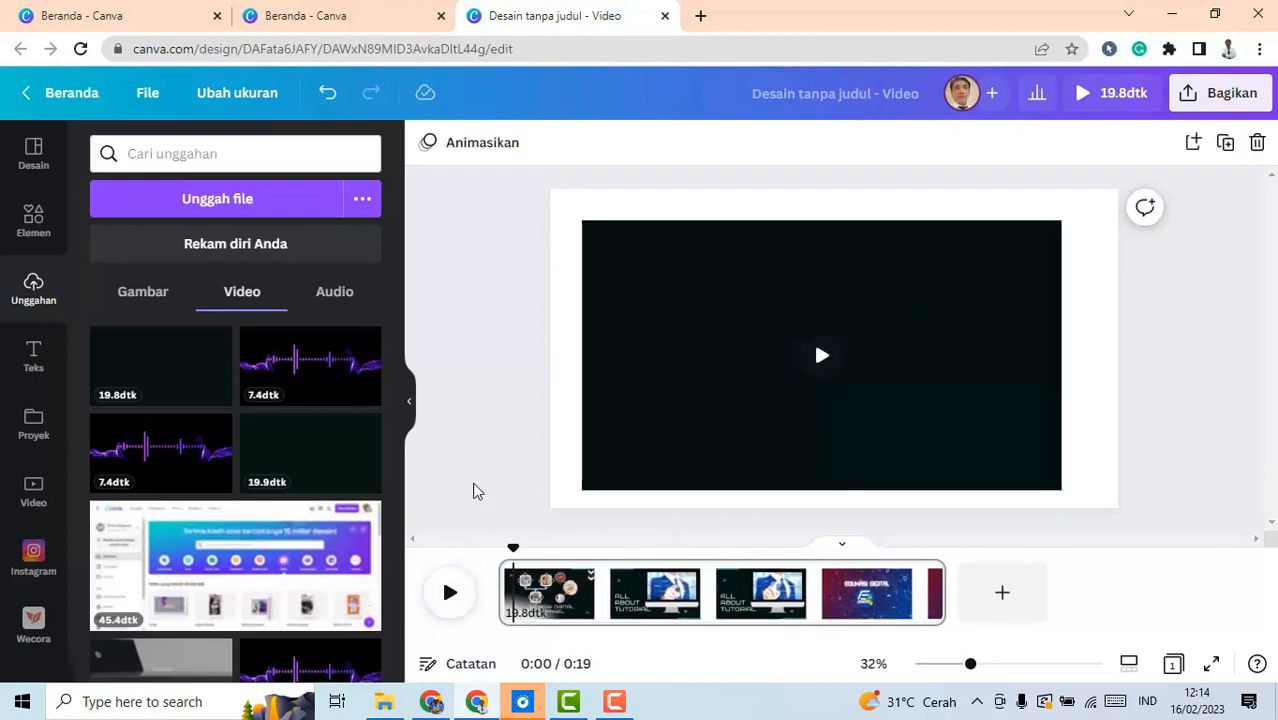
{"action": "left_click", "coordinate": [705, 399]}
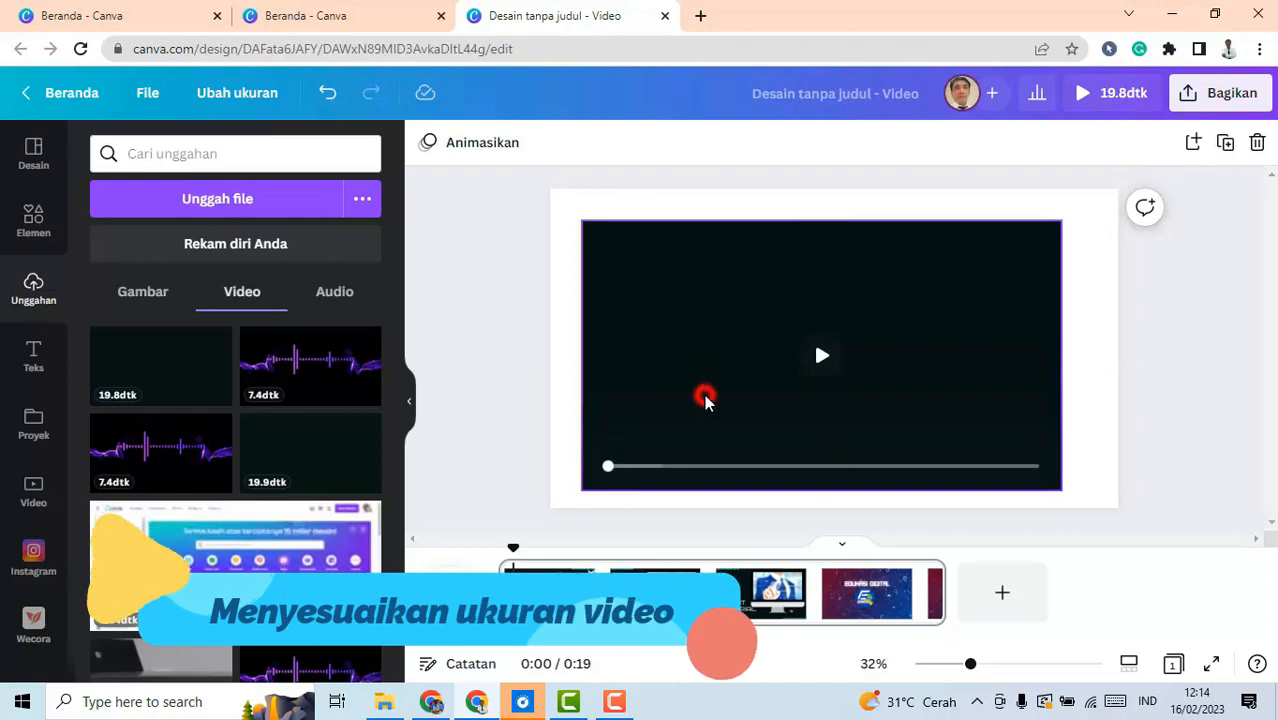
{"action": "left_click_drag", "start_coordinate": [722, 366], "coordinate": [724, 362]}
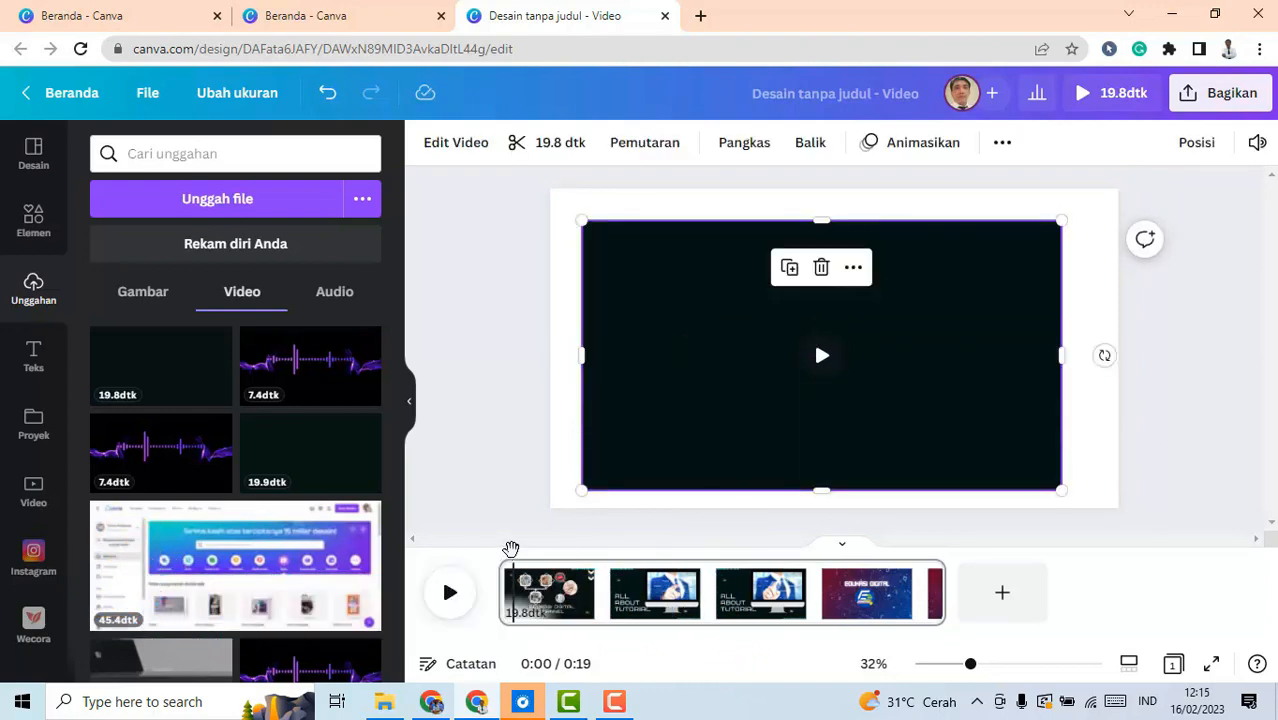
{"action": "left_click_drag", "start_coordinate": [511, 550], "coordinate": [638, 555]}
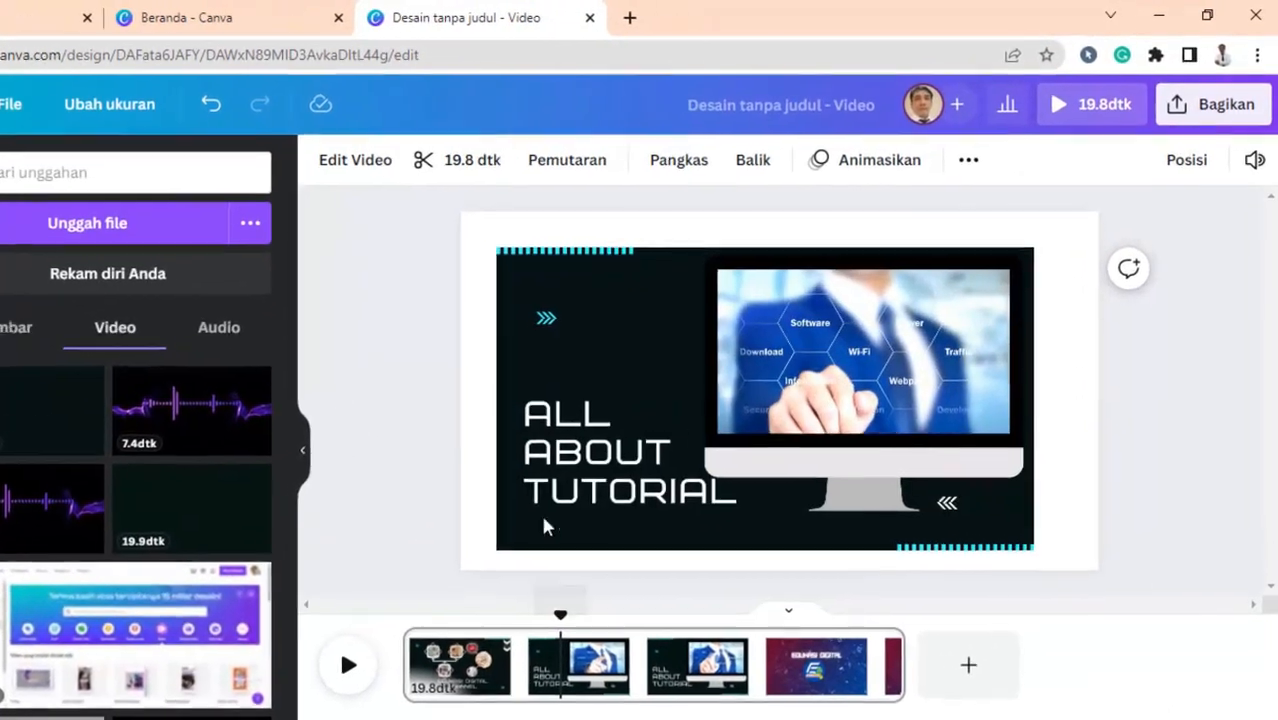
Crop the video inward from its left, right and bottom edges and preview the cropped result
{"action": "left_click", "coordinate": [523, 457]}
{"action": "left_click_drag", "start_coordinate": [501, 399], "coordinate": [528, 430]}
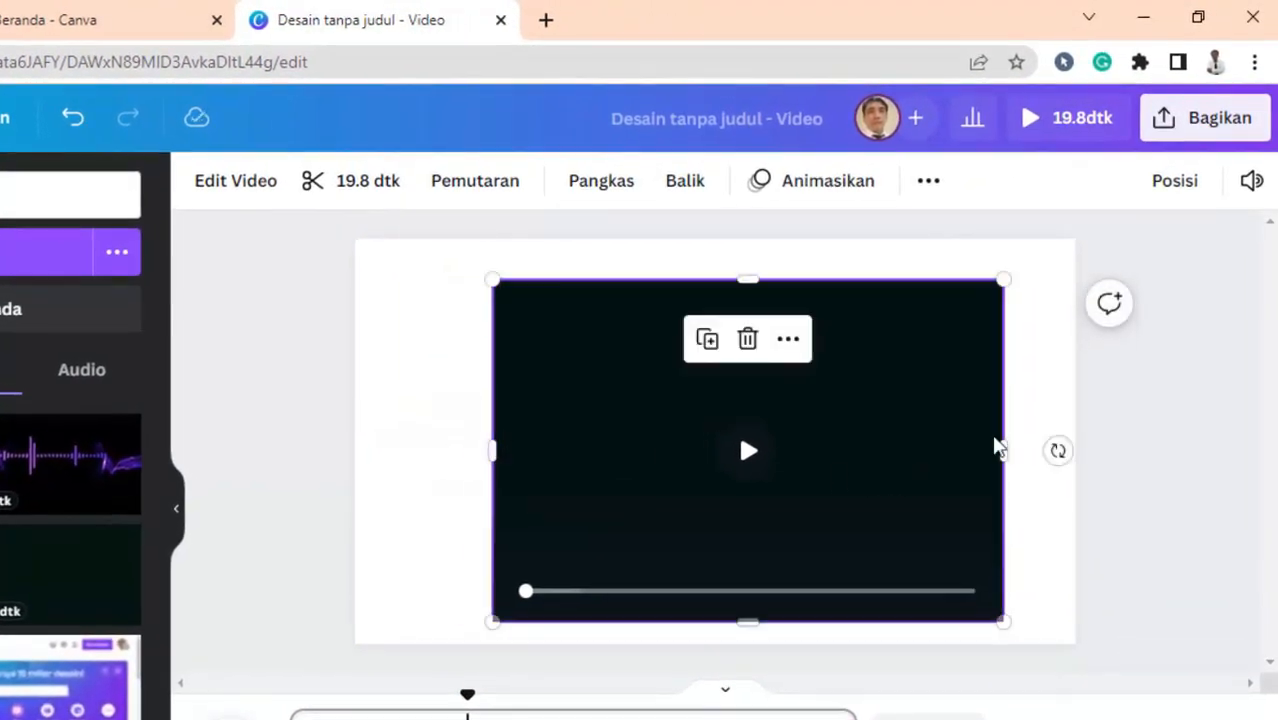
{"action": "left_click_drag", "start_coordinate": [1000, 449], "coordinate": [871, 426]}
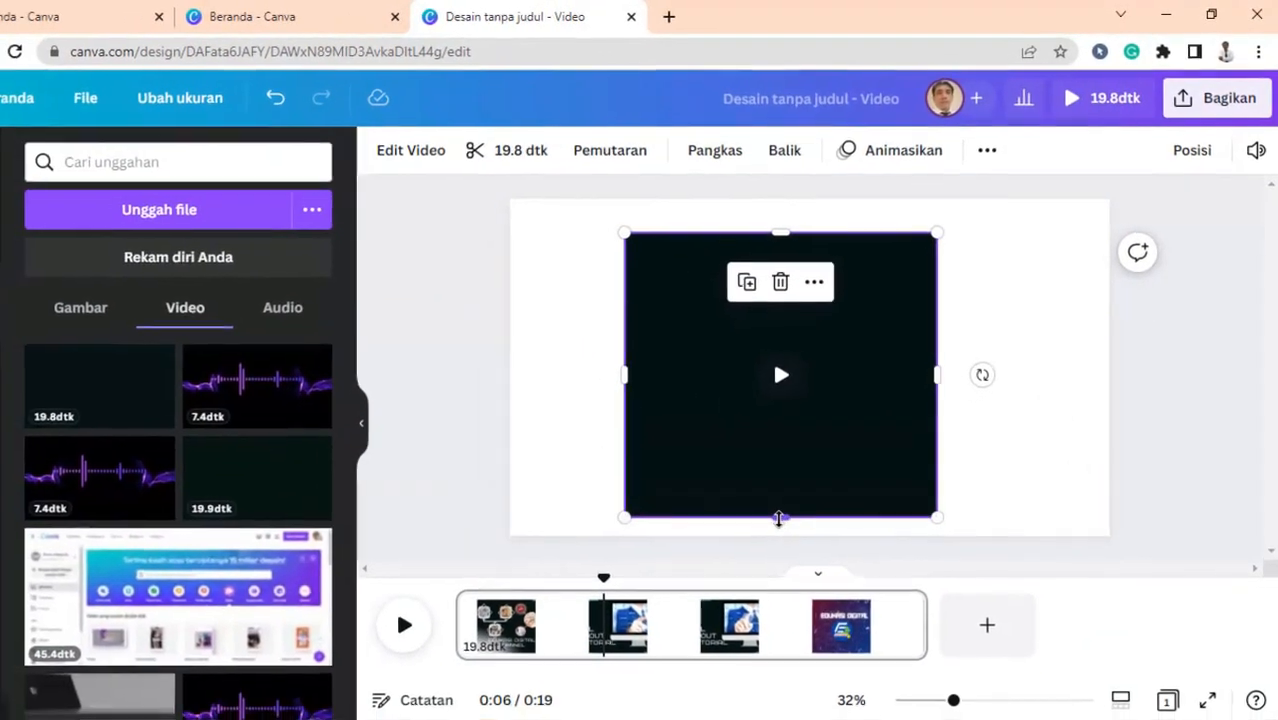
{"action": "left_click_drag", "start_coordinate": [779, 518], "coordinate": [770, 468]}
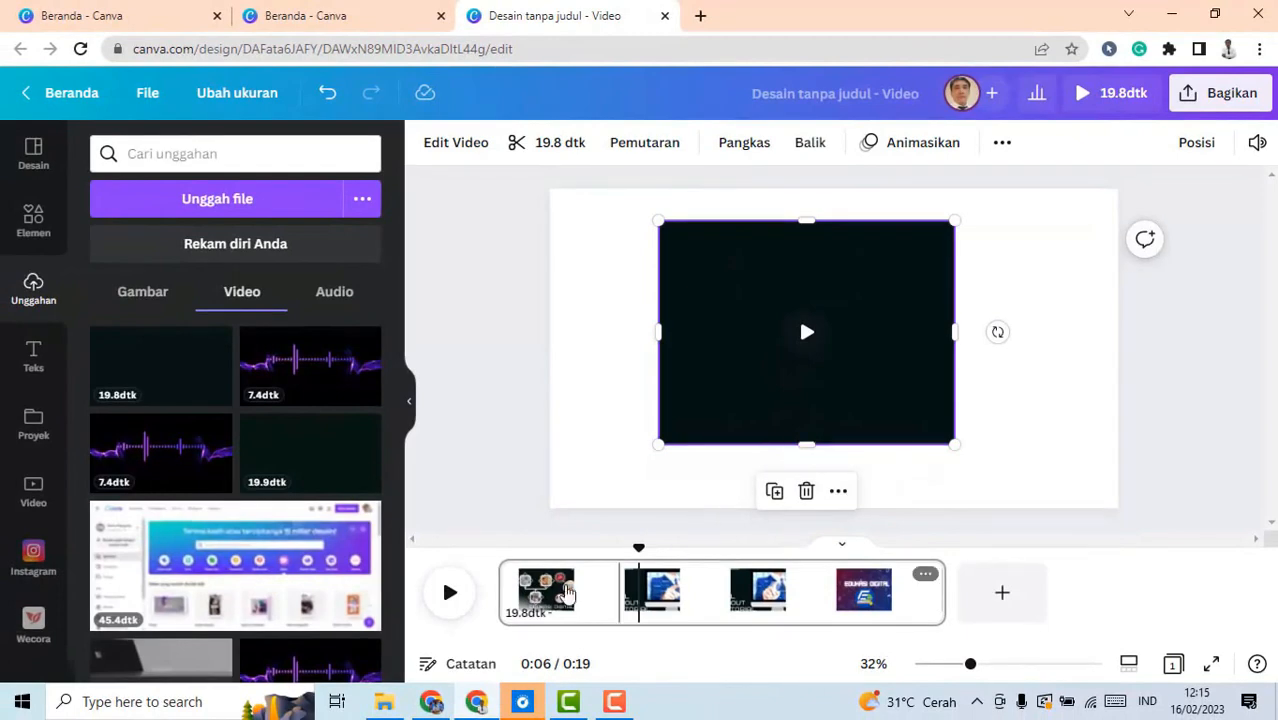
{"action": "left_click", "coordinate": [443, 598]}
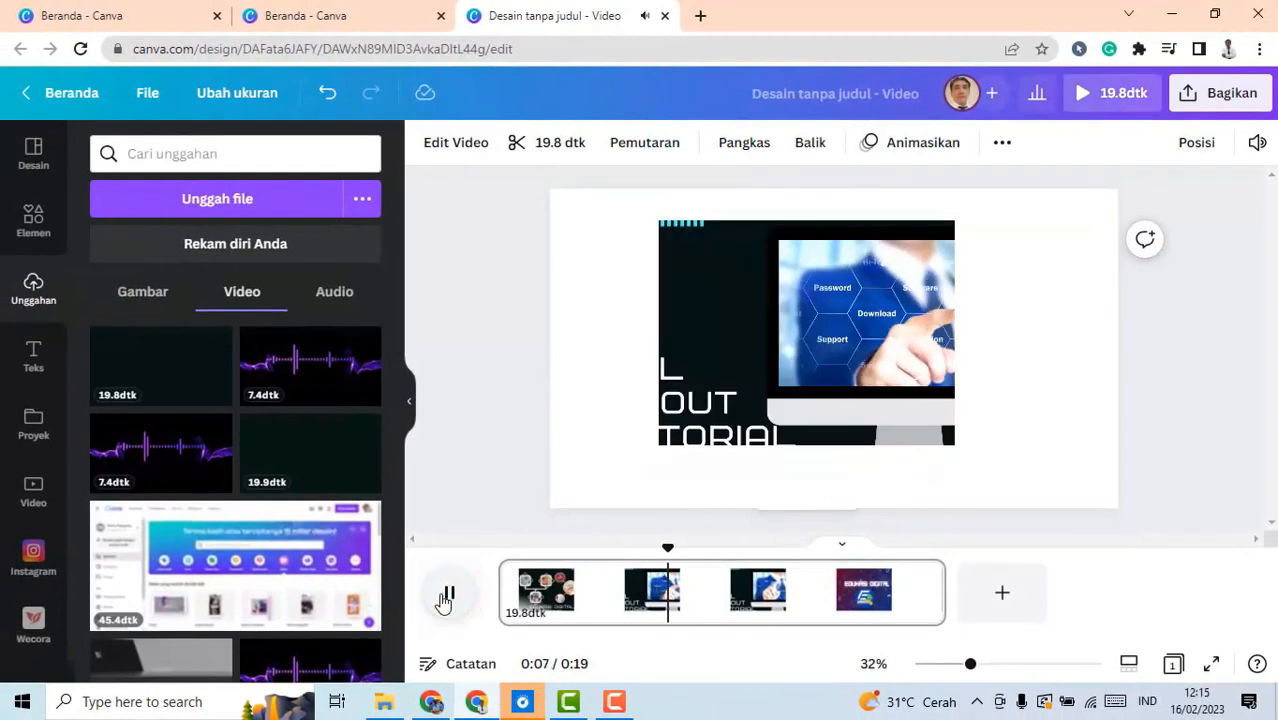
{"action": "left_click", "coordinate": [443, 598]}
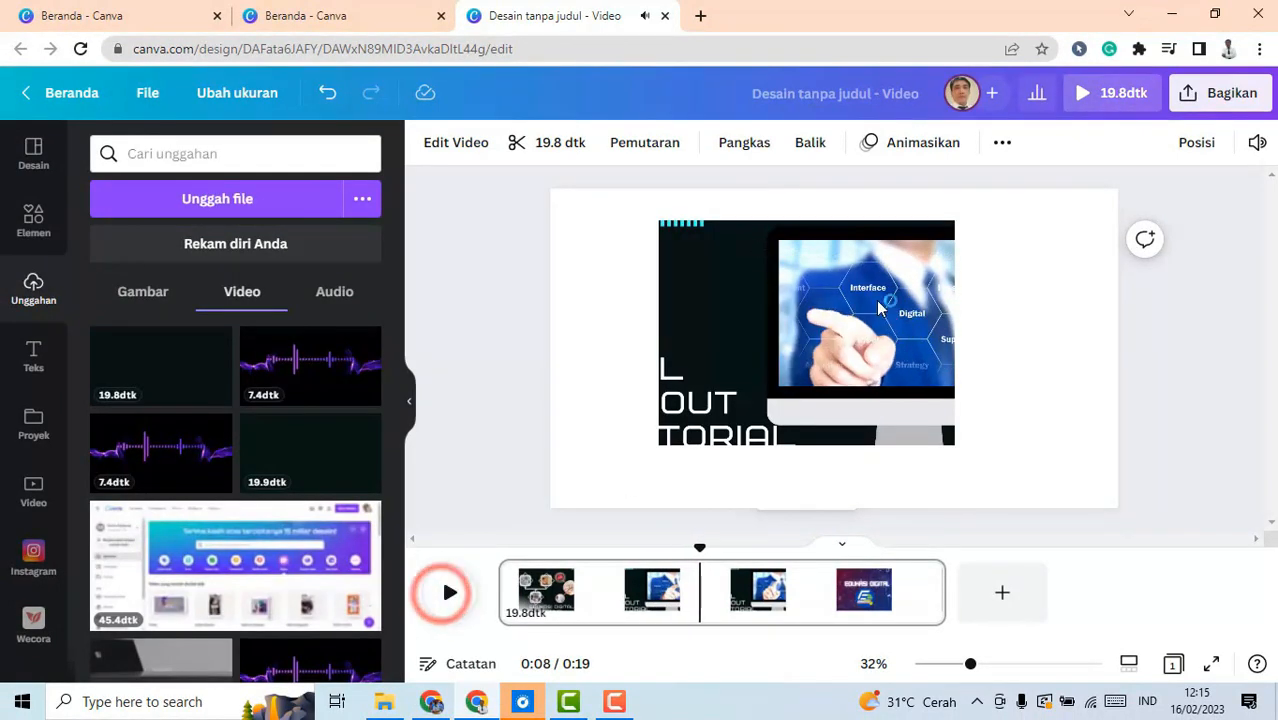
Try enlarging the cropped video from its lower-left corner, and undo that resize together with the edge crops
{"action": "left_click", "coordinate": [793, 341]}
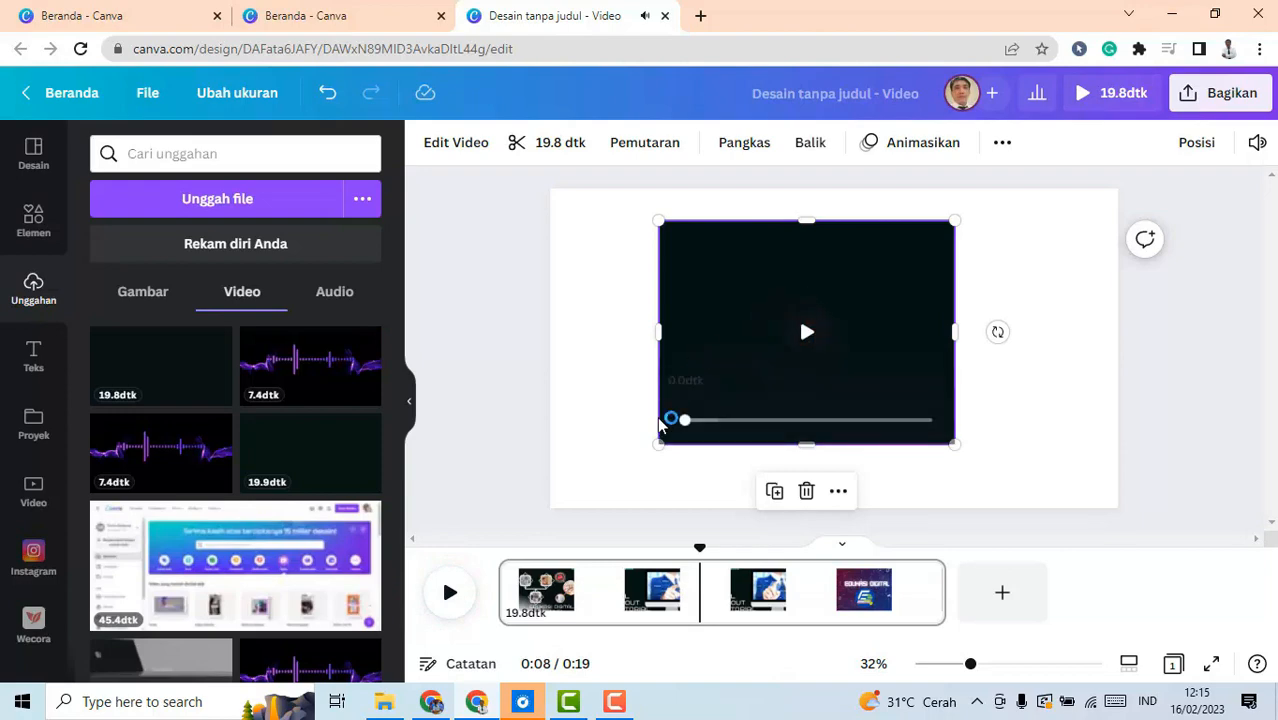
{"action": "left_click_drag", "start_coordinate": [645, 450], "coordinate": [610, 454]}
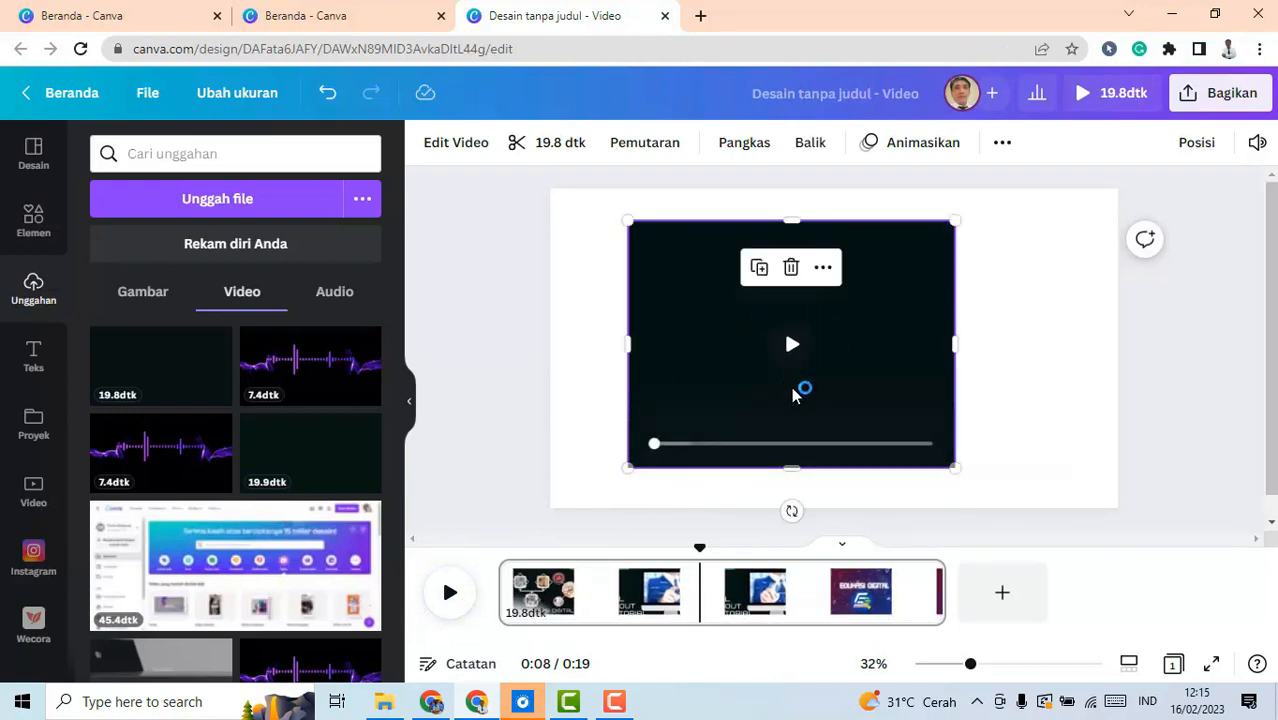
{"action": "key", "text": "ctrl+z"}
{"action": "key", "text": "ctrl+z"}
{"action": "key", "text": "ctrl+z"}
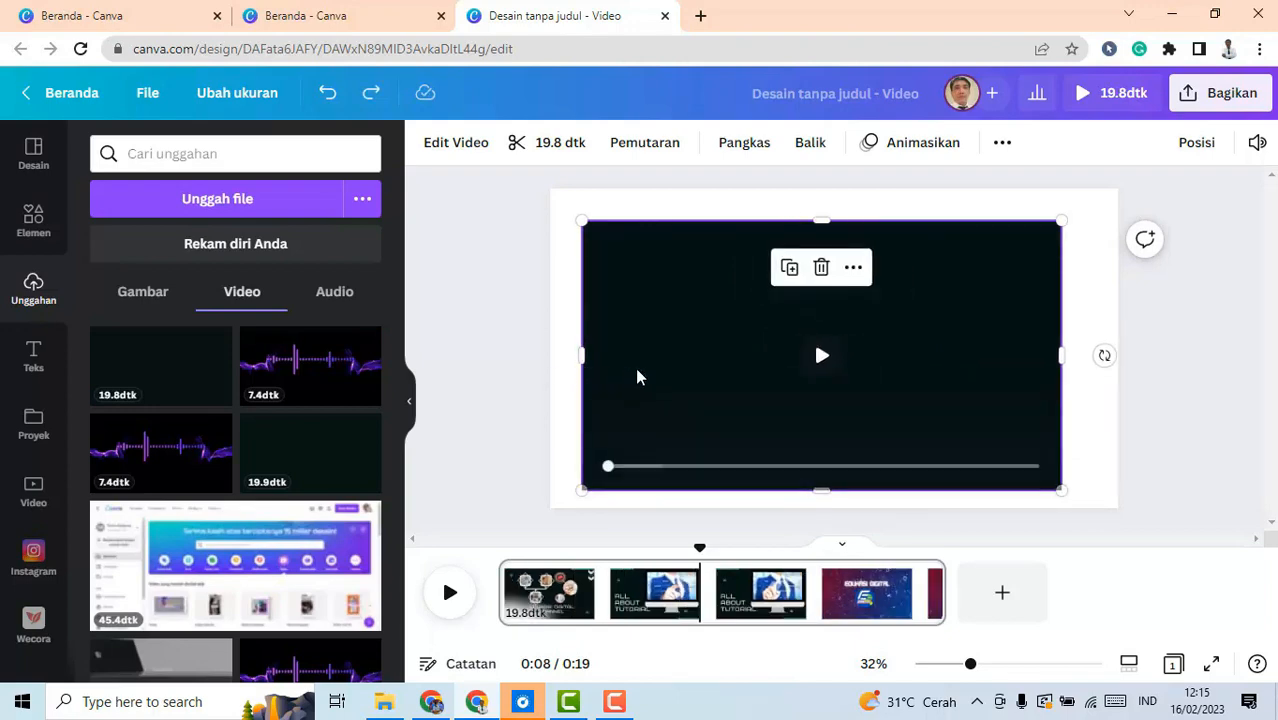
Enlarge the video from its upper corners until it covers the whole page, and preview the playback
{"action": "left_click_drag", "start_coordinate": [583, 221], "coordinate": [558, 192]}
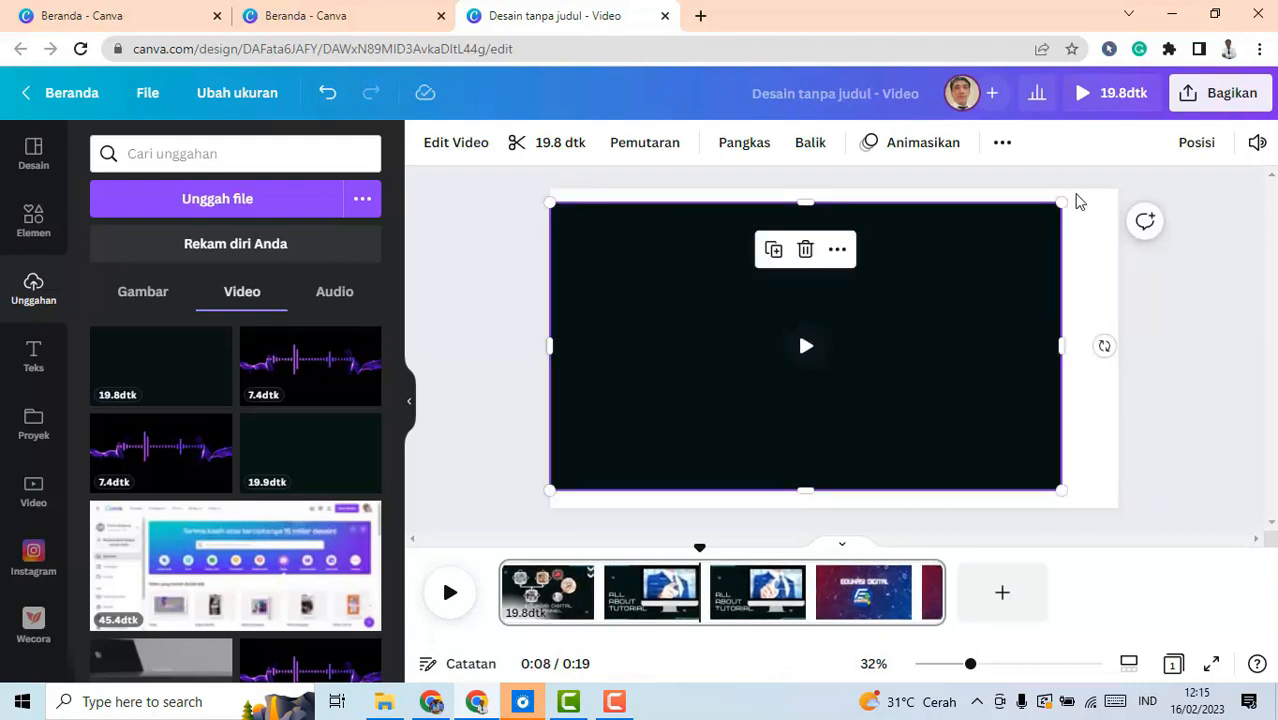
{"action": "left_click_drag", "start_coordinate": [1060, 198], "coordinate": [1087, 188]}
{"action": "mouse_move", "coordinate": [995, 290]}
{"action": "left_mouse_down"}
{"action": "mouse_move", "coordinate": [998, 314]}
{"action": "mouse_move", "coordinate": [996, 285]}
{"action": "left_mouse_up"}
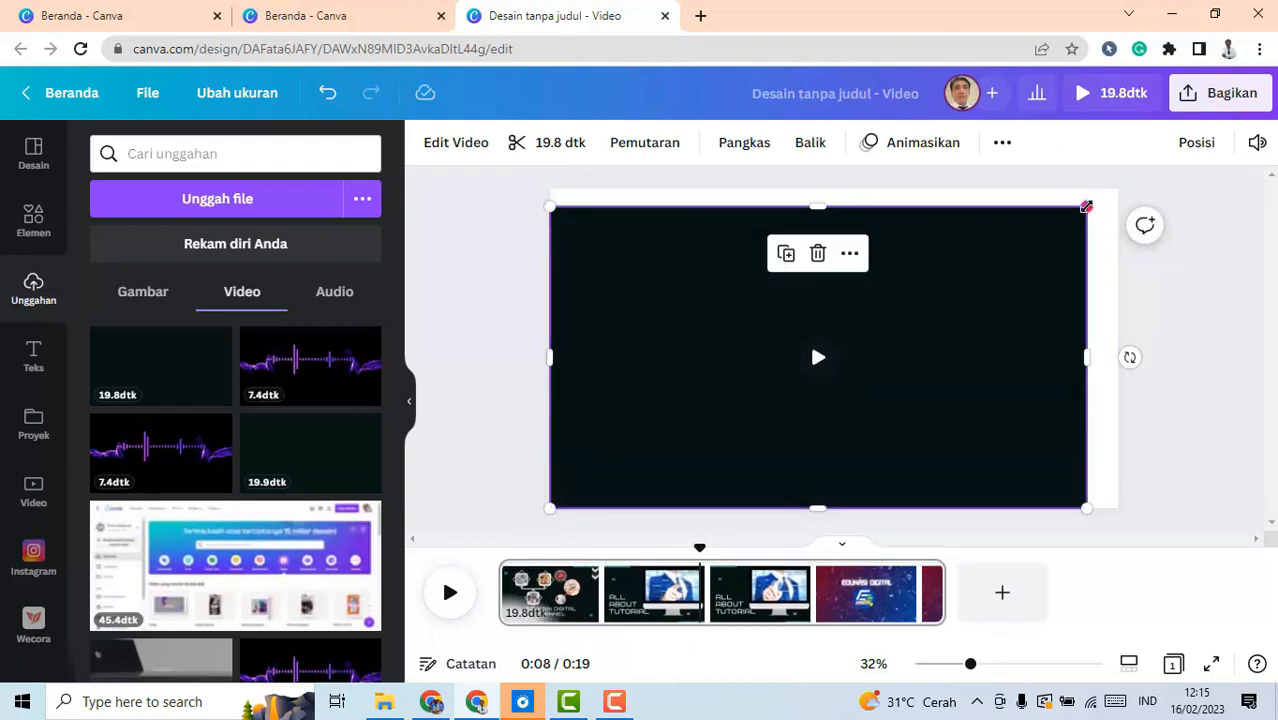
{"action": "left_click_drag", "start_coordinate": [1086, 207], "coordinate": [1117, 190]}
{"action": "left_click", "coordinate": [1219, 366]}
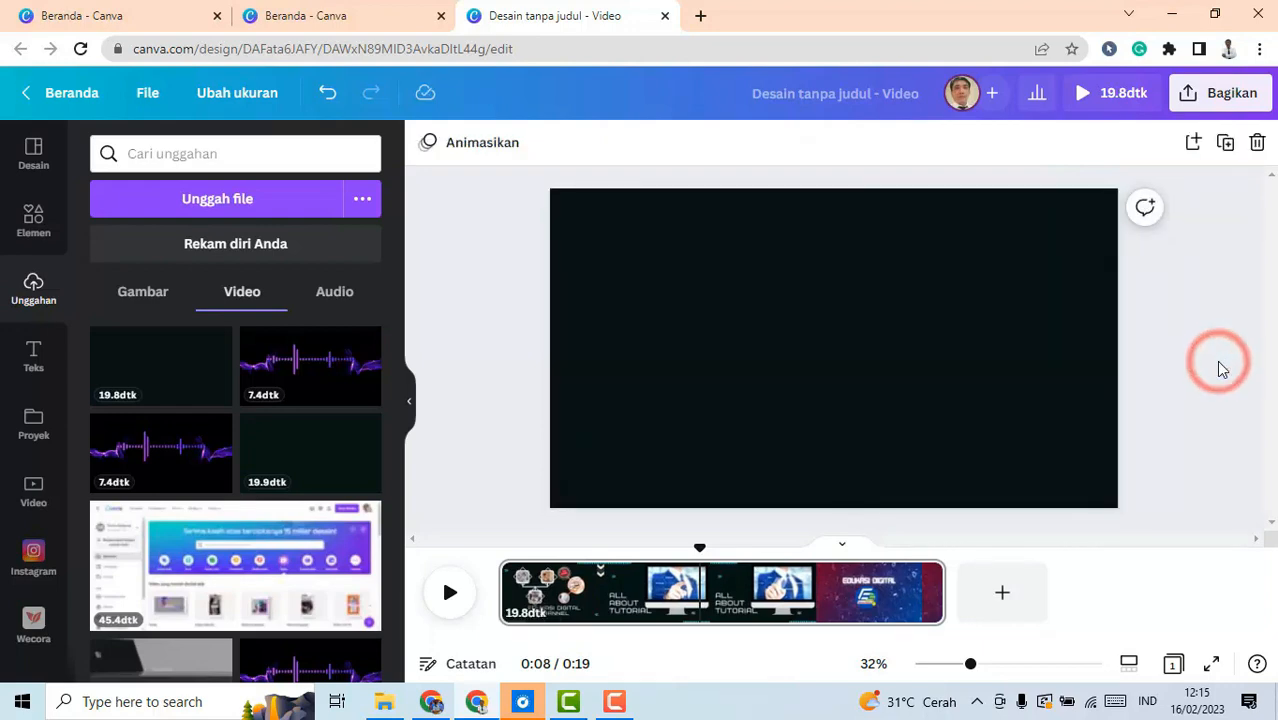
{"action": "left_click", "coordinate": [454, 604]}
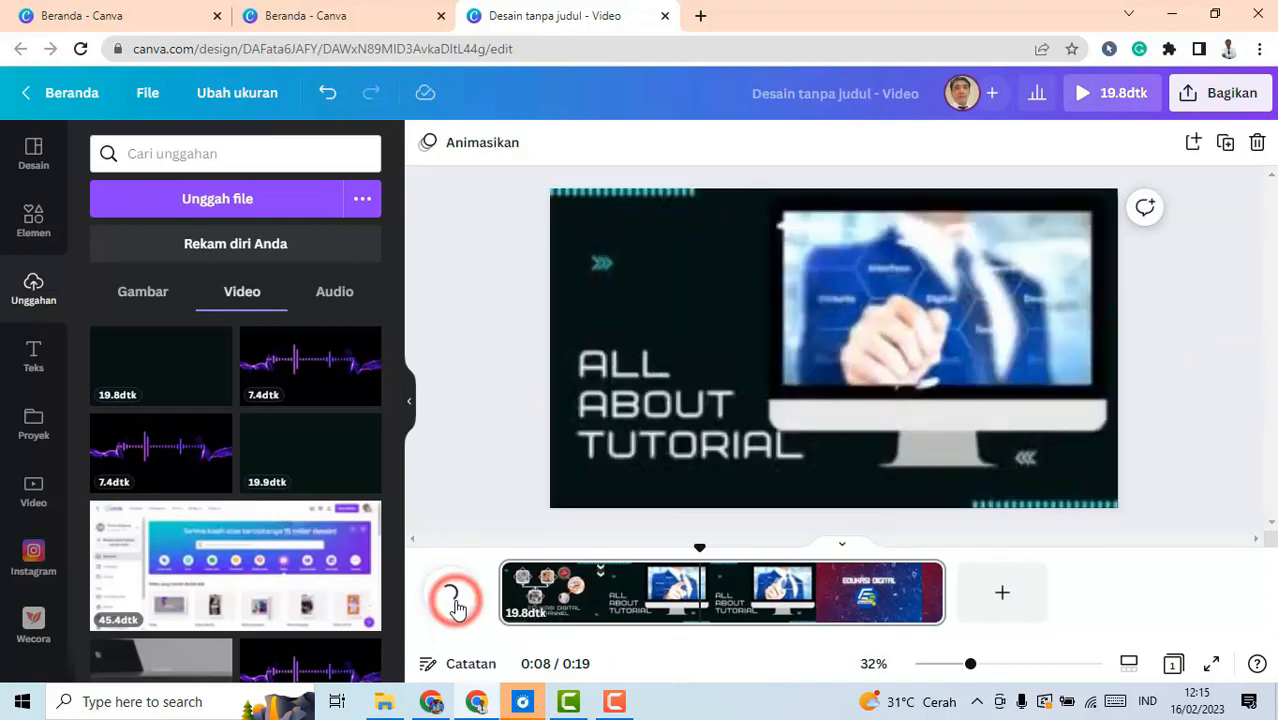
{"action": "left_click", "coordinate": [452, 600]}
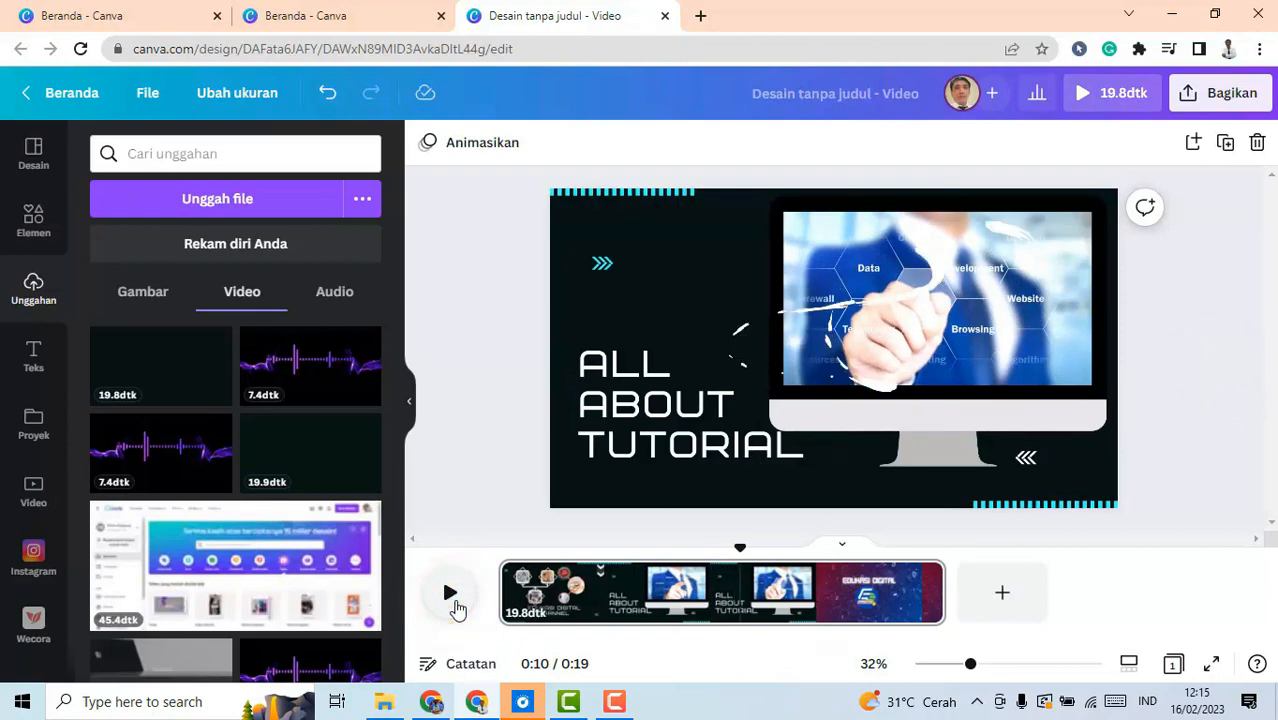
Trim the video at both its start and end to 11.6 seconds, and shift the kept section to start at the ALL ABOUT TUTORIAL scene
{"action": "left_click", "coordinate": [671, 440]}
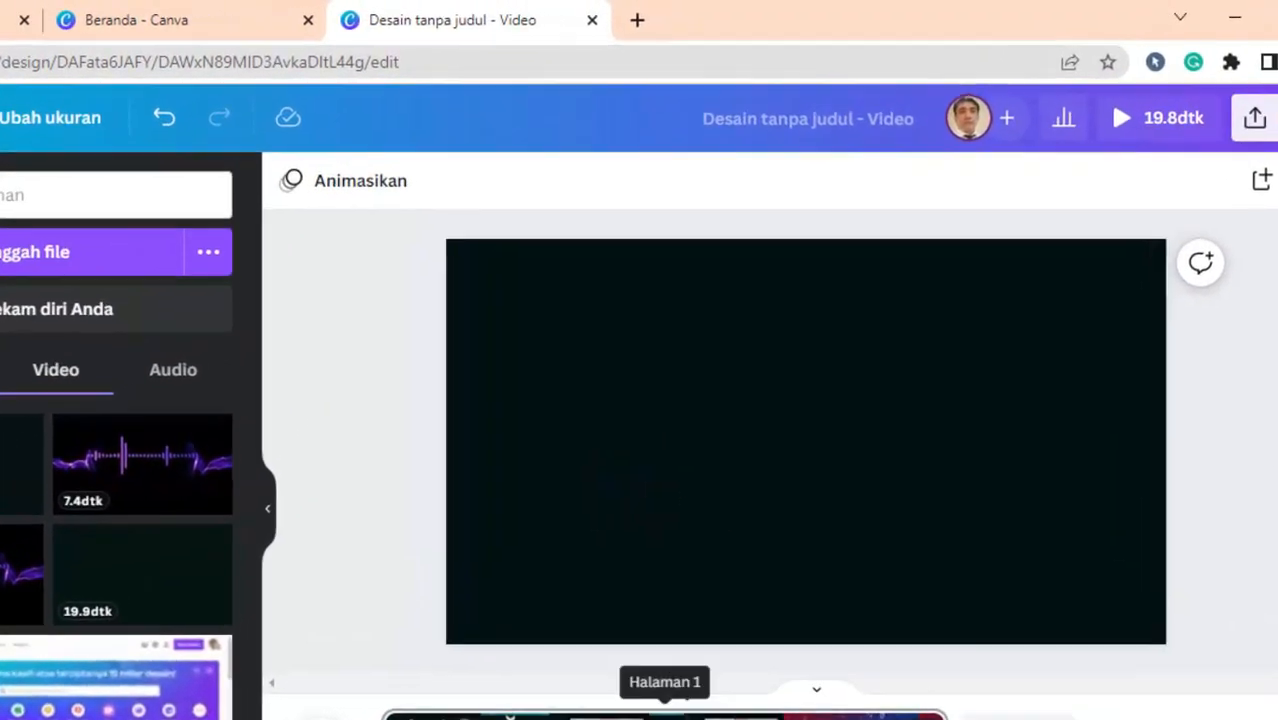
{"action": "left_click", "coordinate": [727, 714]}
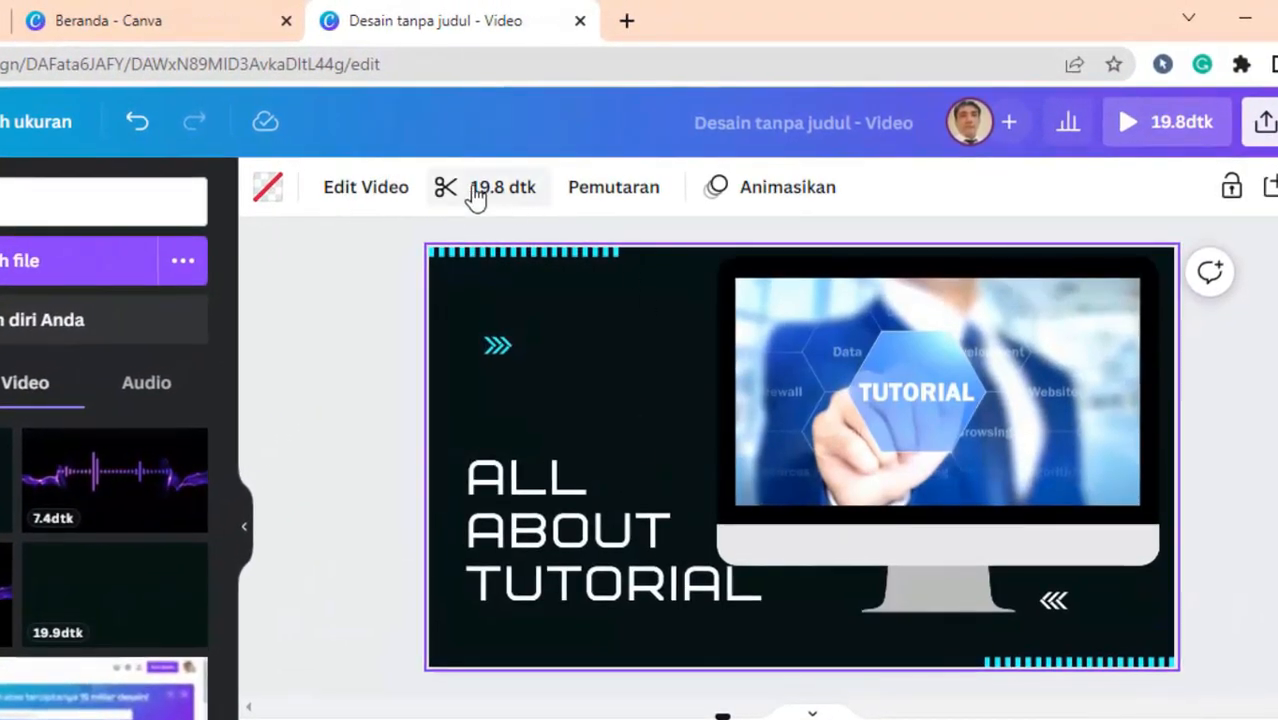
{"action": "left_click", "coordinate": [489, 197]}
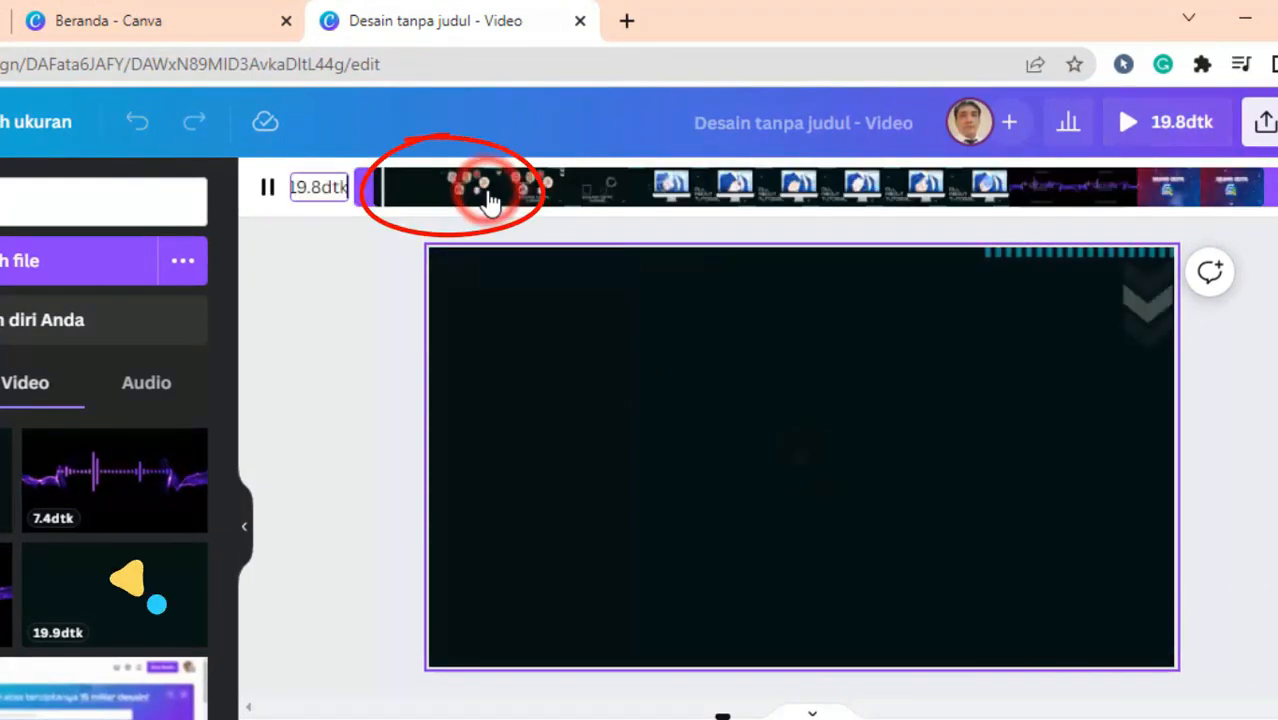
{"action": "left_click", "coordinate": [268, 187]}
{"action": "left_click_drag", "start_coordinate": [370, 197], "coordinate": [435, 188]}
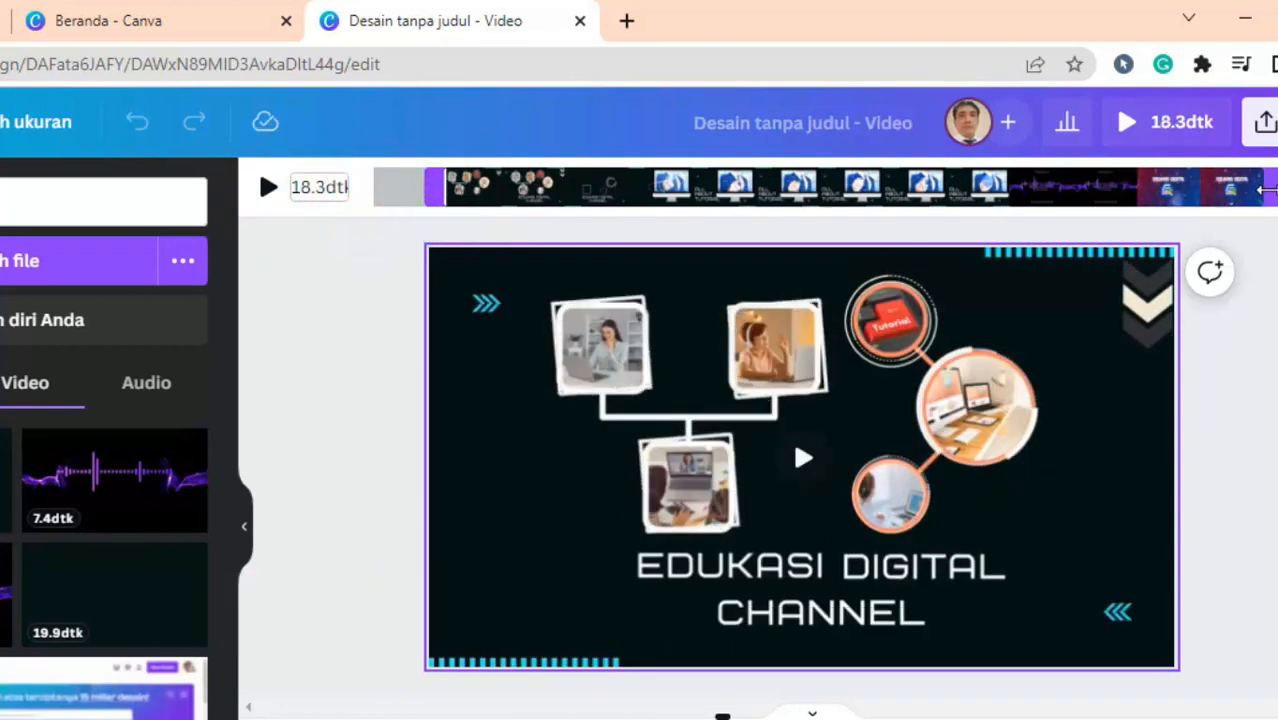
{"action": "left_click_drag", "start_coordinate": [1266, 189], "coordinate": [973, 171]}
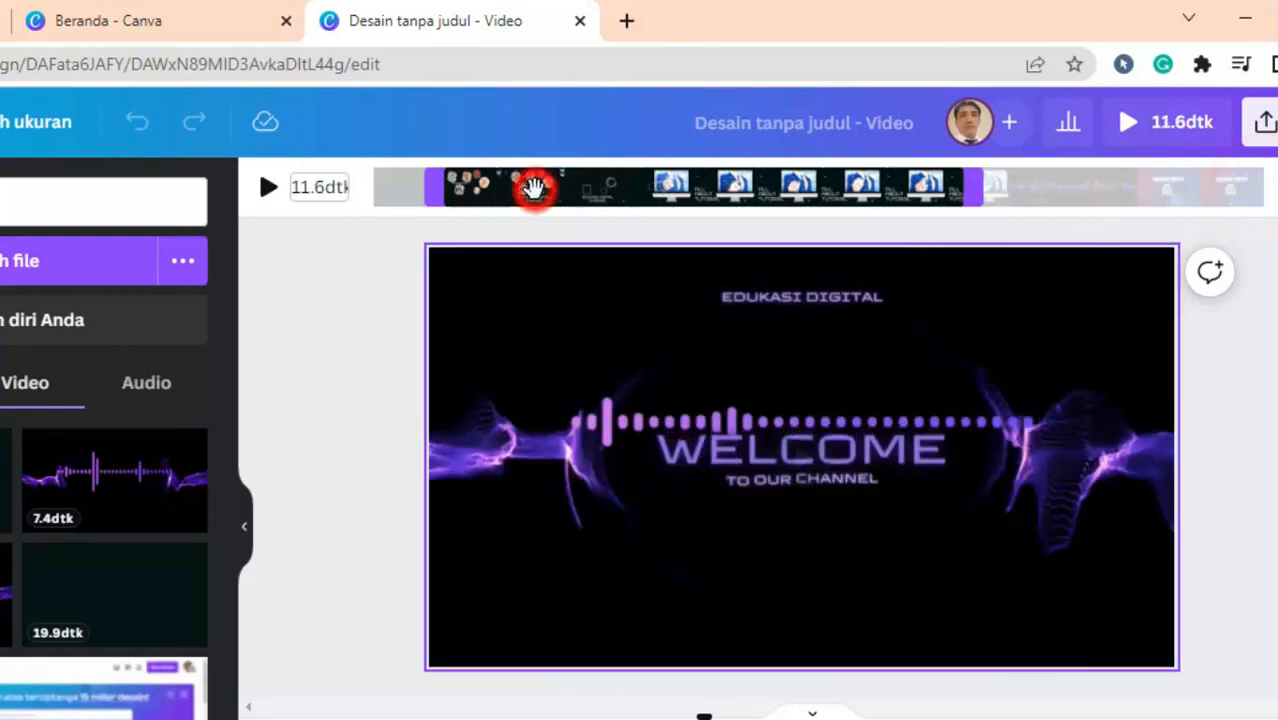
{"action": "left_click_drag", "start_coordinate": [534, 187], "coordinate": [741, 174]}
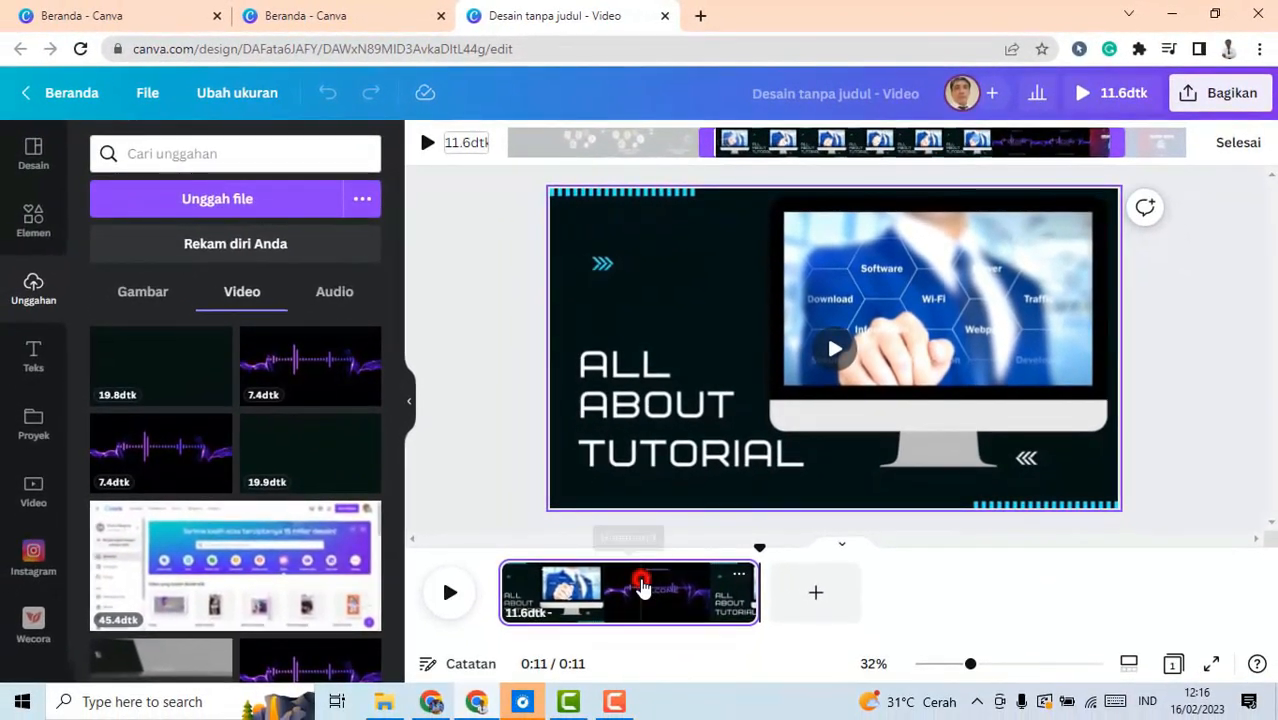
Finish trimming and shorten the end of the page's clip on the timeline to 6.4 seconds
{"action": "left_click", "coordinate": [643, 587]}
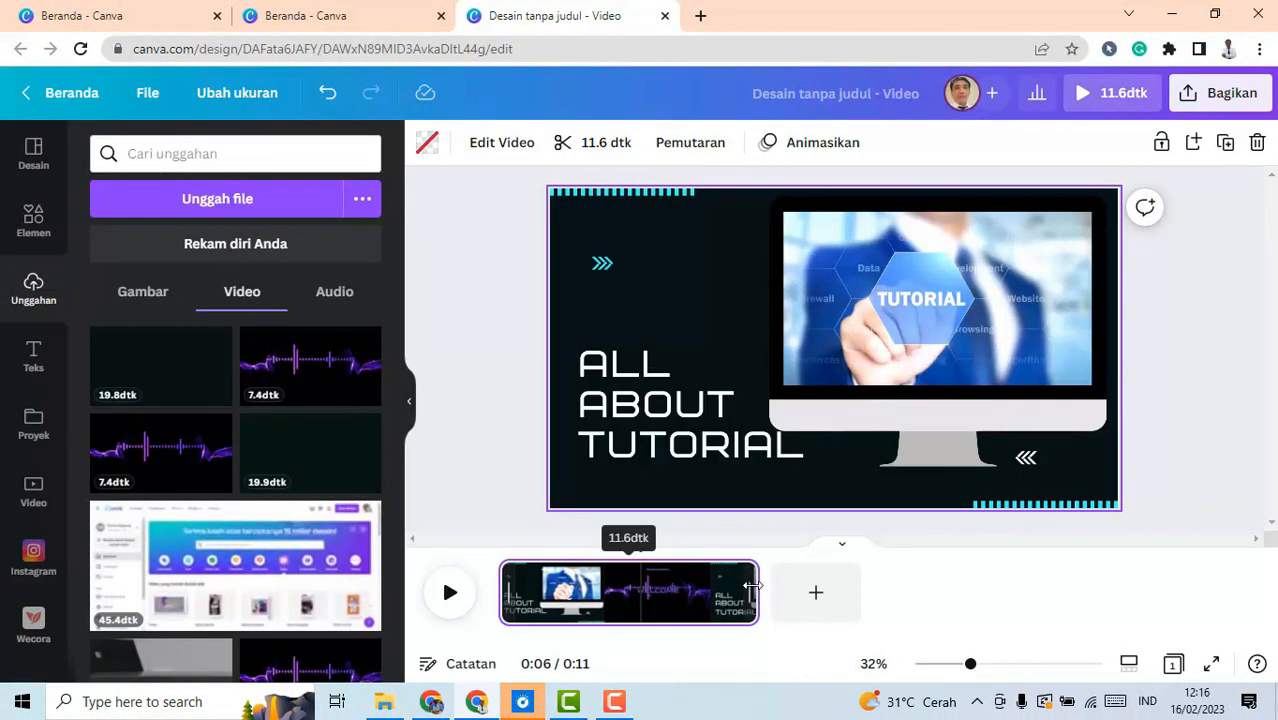
{"action": "left_click_drag", "start_coordinate": [751, 586], "coordinate": [636, 590]}
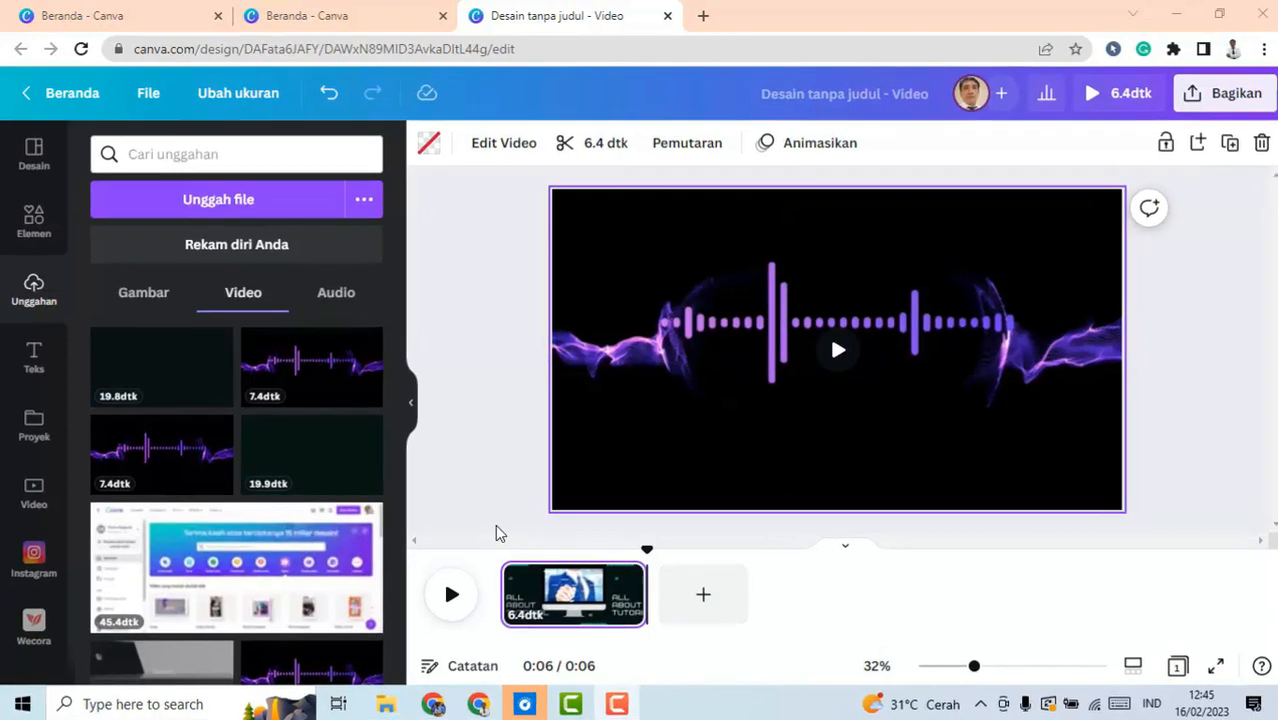
Browse the suggested element keywords, search with the suggestion Silang, and show only its video results
{"action": "left_click", "coordinate": [48, 236]}
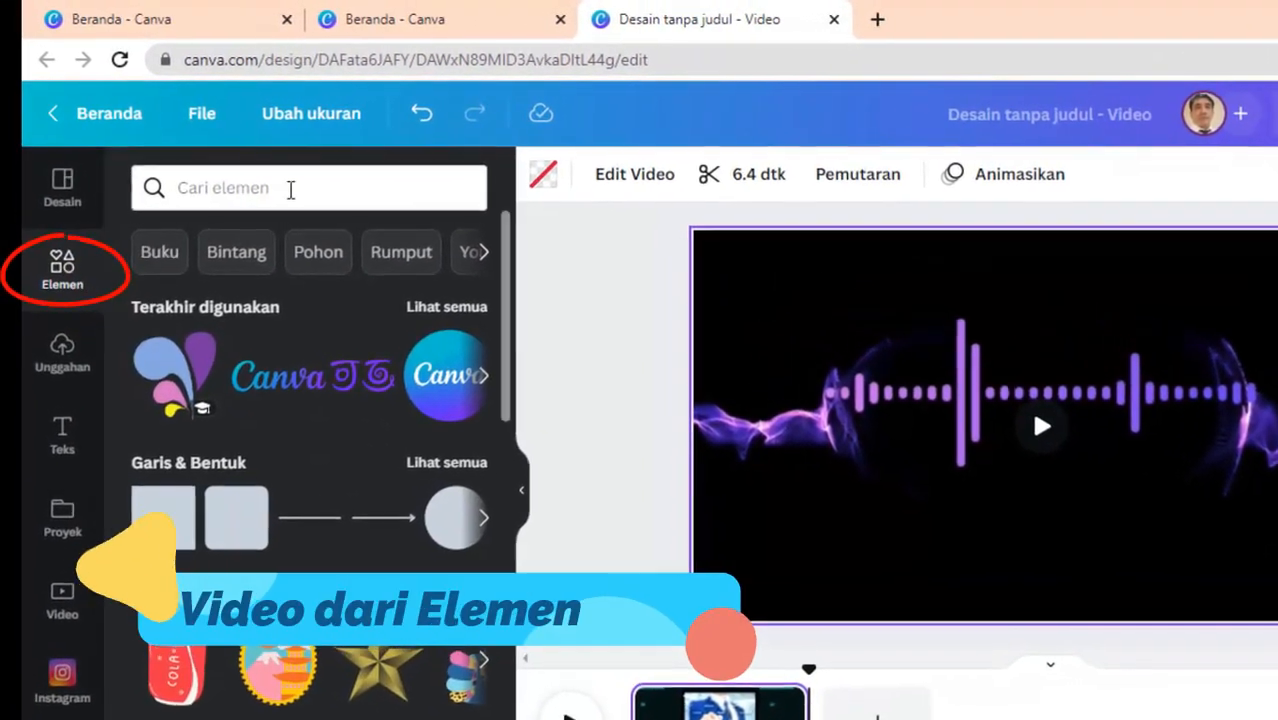
{"action": "left_click", "coordinate": [485, 258]}
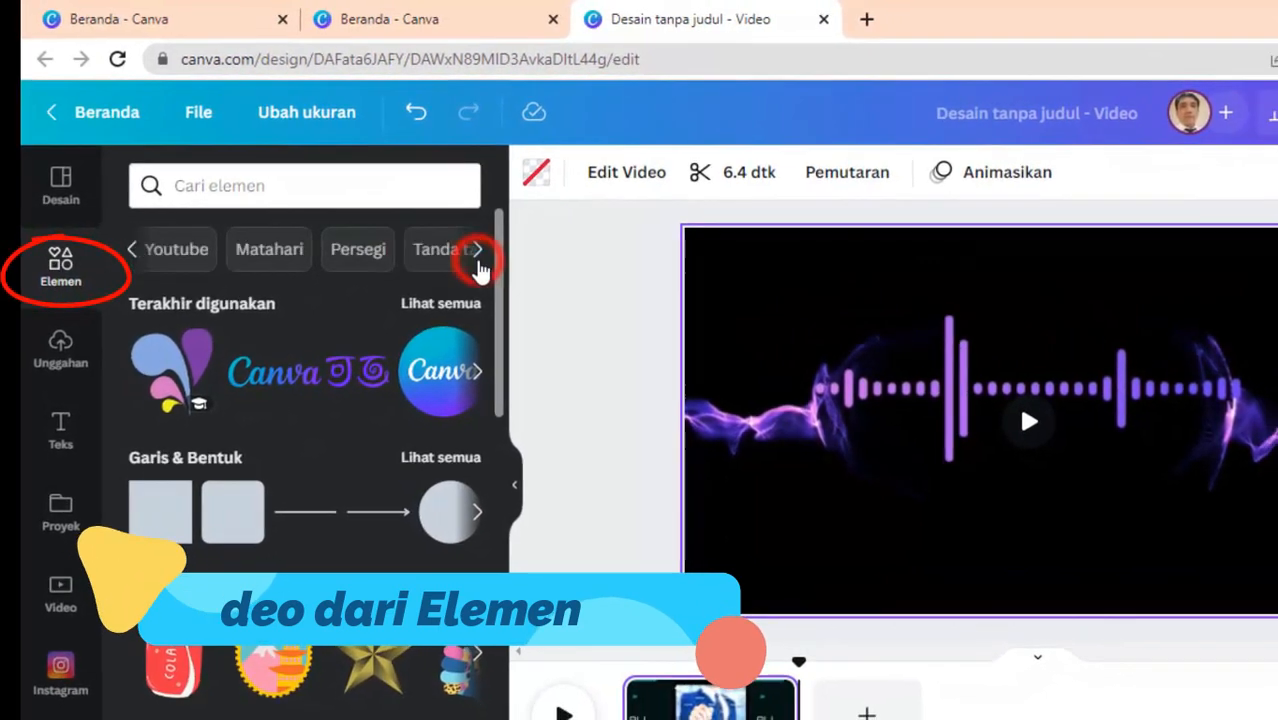
{"action": "left_click", "coordinate": [485, 258]}
{"action": "left_click", "coordinate": [485, 258]}
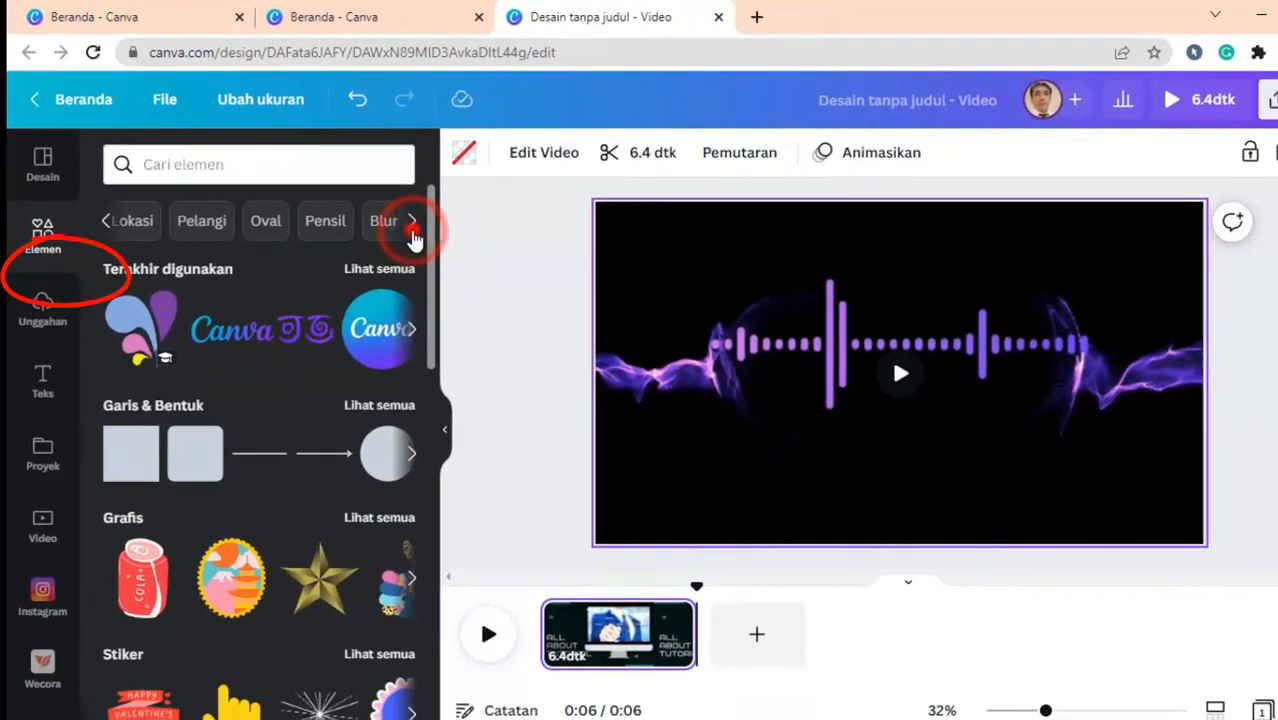
{"action": "left_click", "coordinate": [430, 238]}
{"action": "left_click", "coordinate": [430, 238]}
{"action": "left_click", "coordinate": [430, 238]}
{"action": "left_click", "coordinate": [381, 222]}
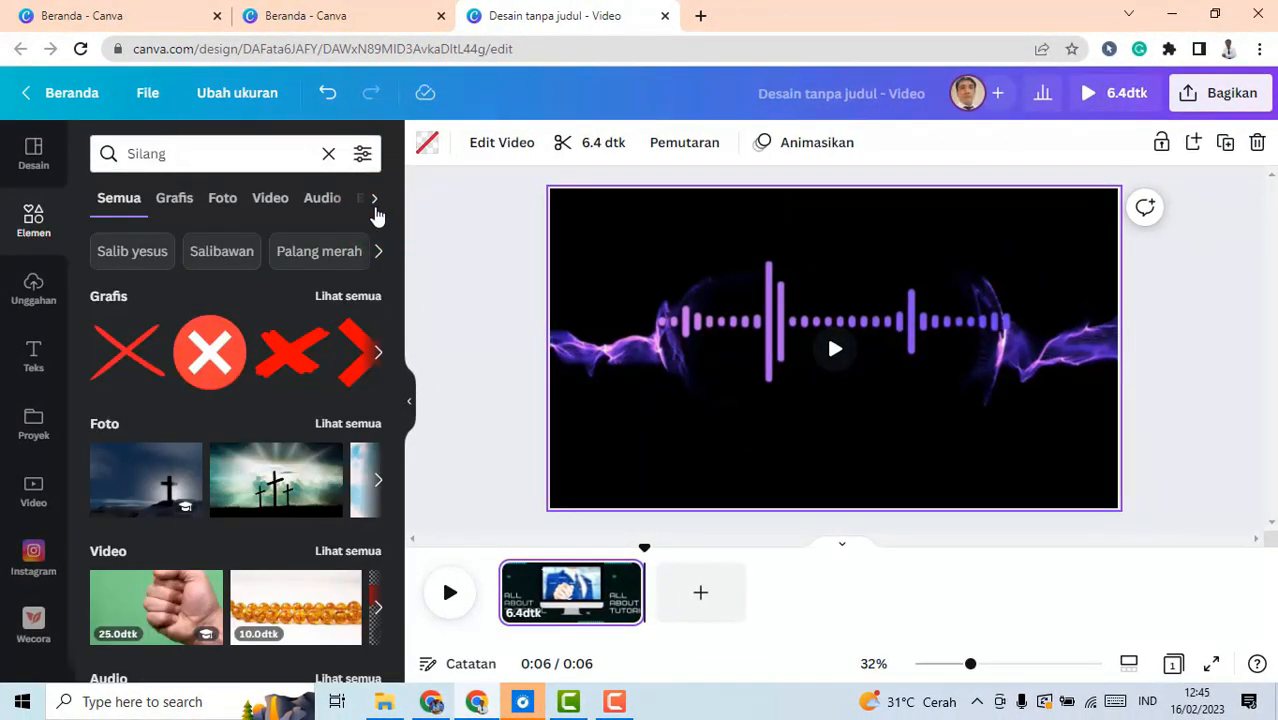
{"action": "left_click", "coordinate": [321, 205]}
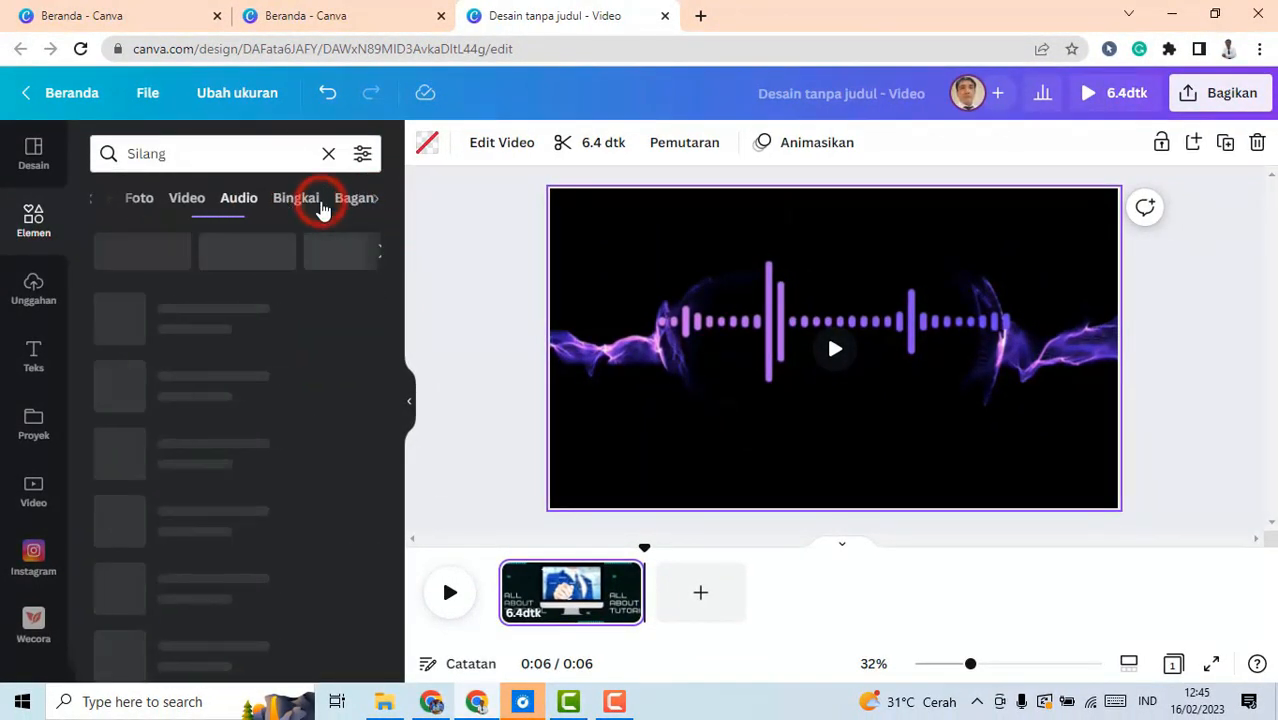
{"action": "left_click", "coordinate": [191, 207]}
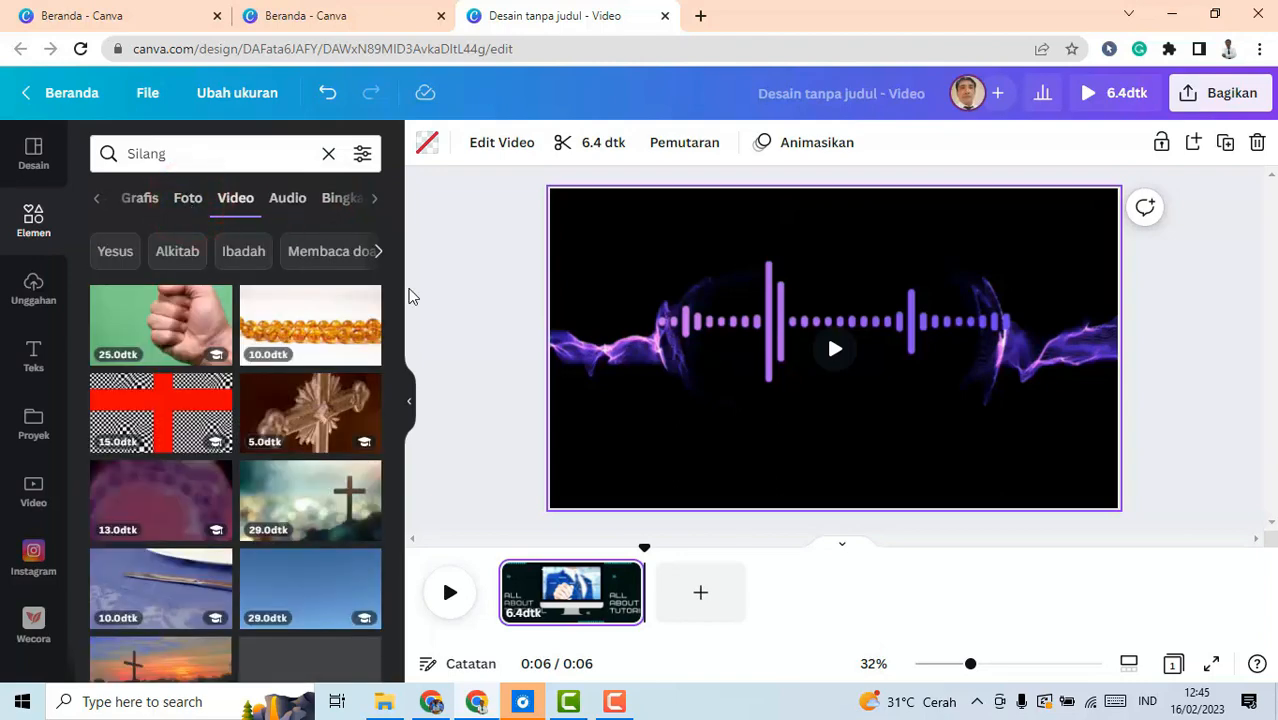
Add the 14-second video of people walking through a dark underpass as a new second page, and move the playhead into it
{"action": "scroll", "coordinate": [399, 282], "scroll_direction": "down", "scroll_amount": 6}
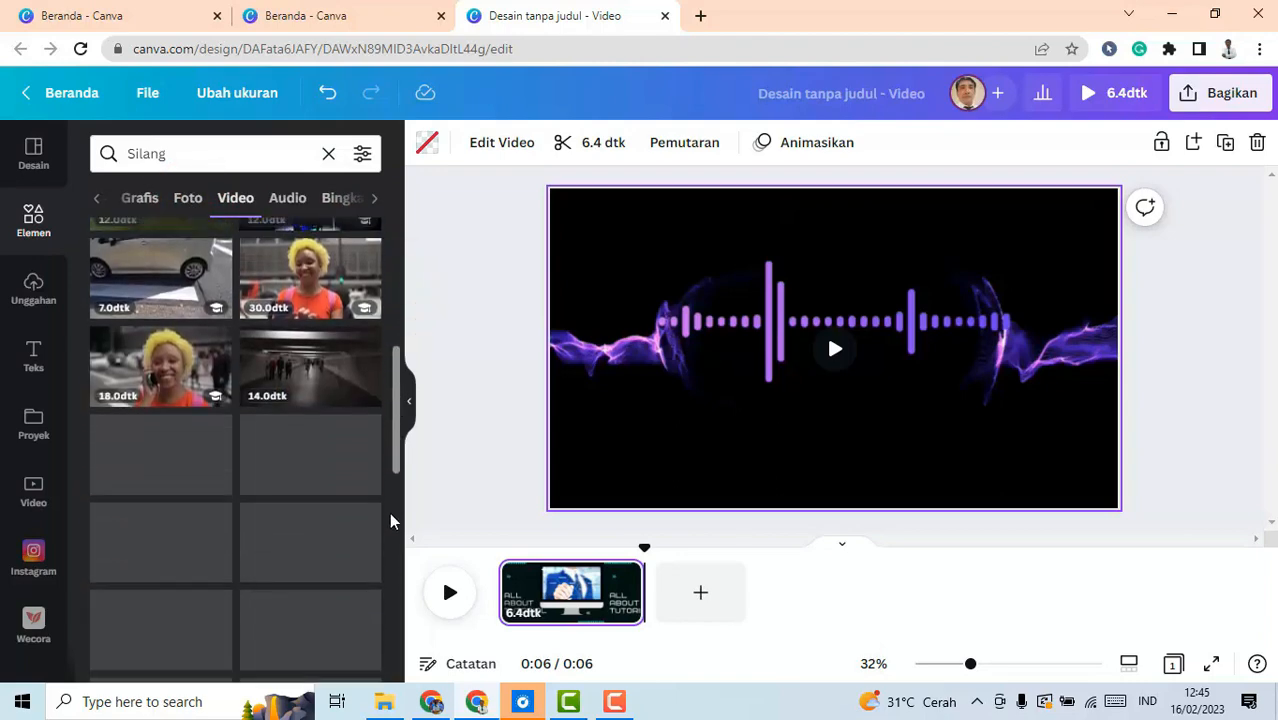
{"action": "scroll", "coordinate": [389, 477], "scroll_direction": "up", "scroll_amount": 2}
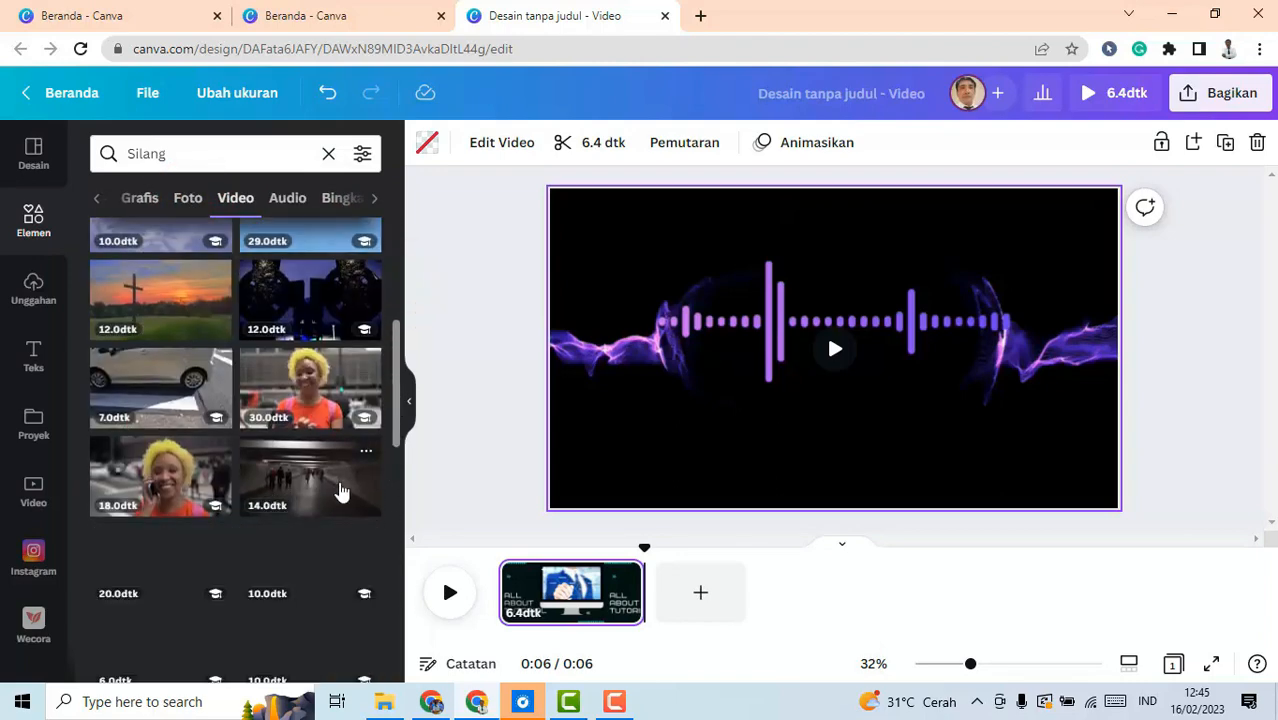
{"action": "left_click_drag", "start_coordinate": [325, 497], "coordinate": [700, 597]}
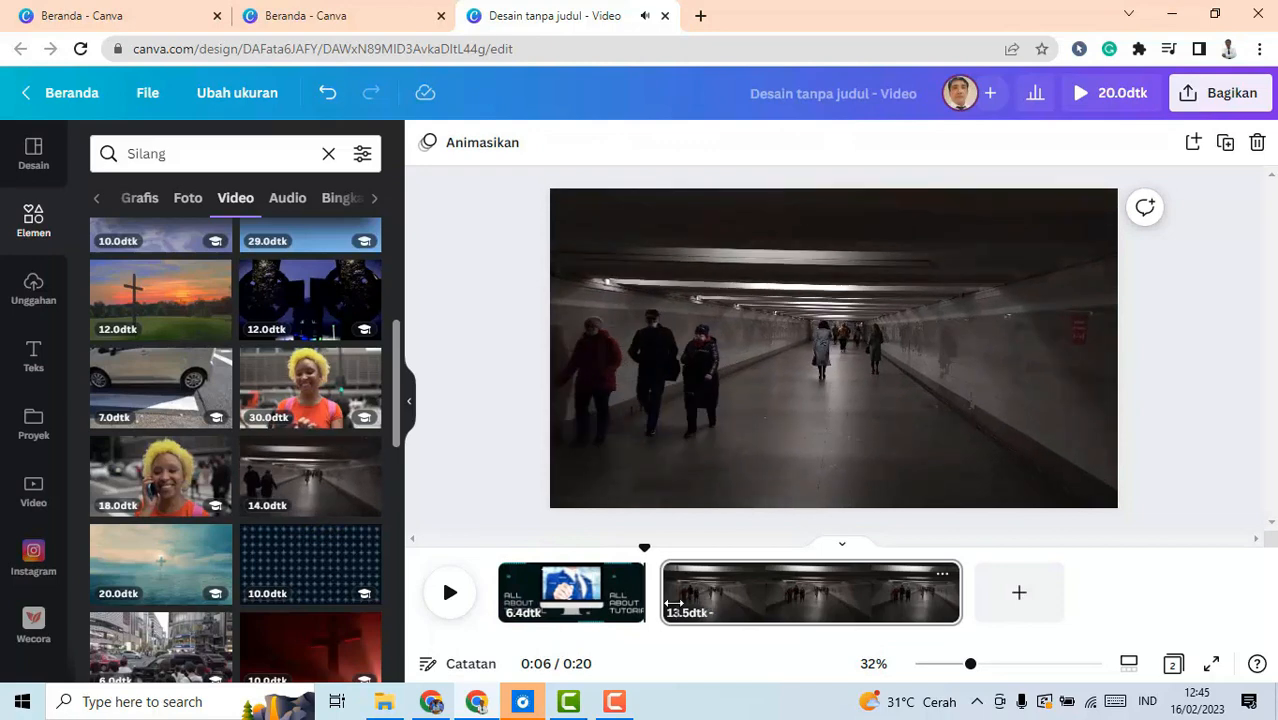
{"action": "left_click", "coordinate": [714, 605]}
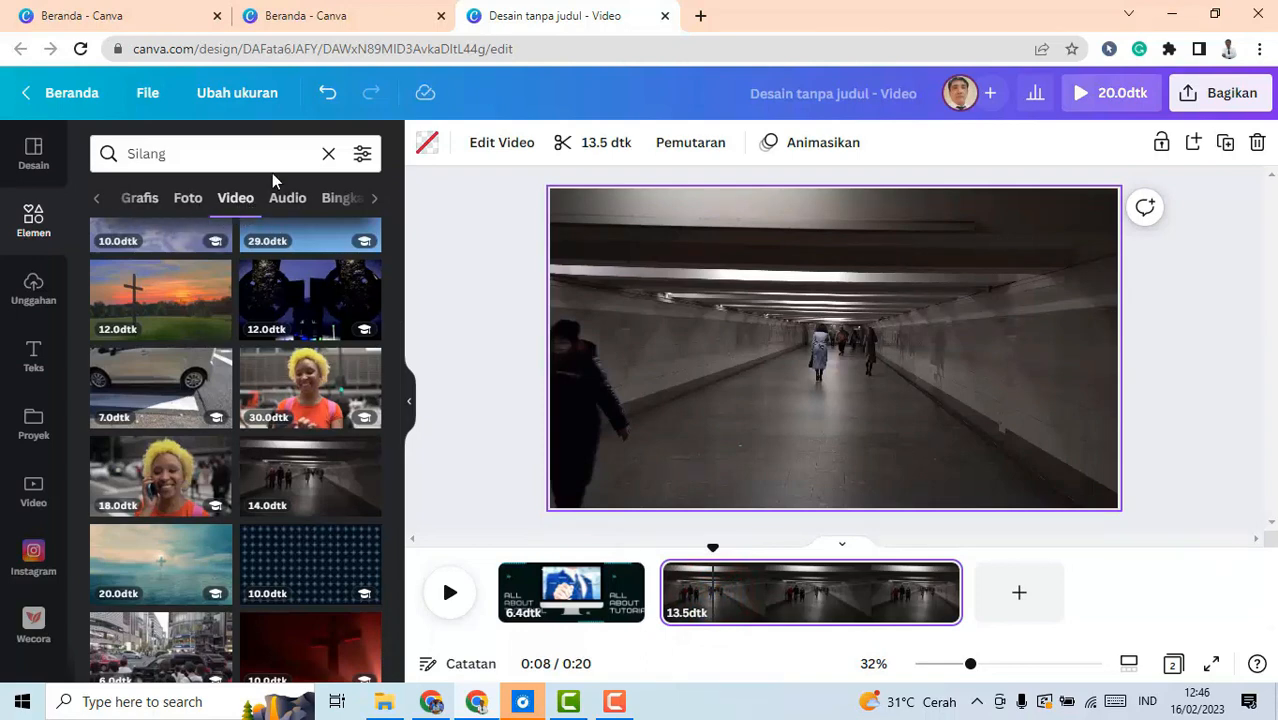
Replace the element search with "ruang kelas" and show only the video results
{"action": "left_click", "coordinate": [326, 155]}
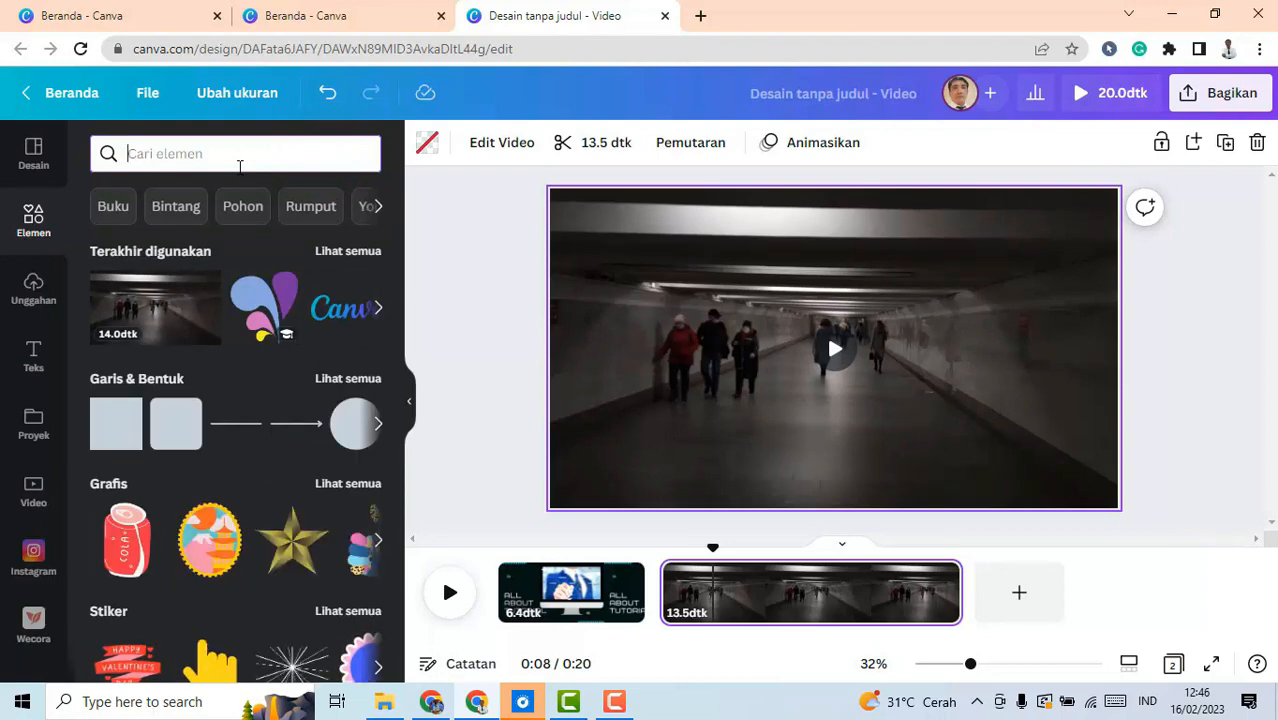
{"action": "type", "text": "ryab"}
{"action": "key", "text": "BackSpace"}
{"action": "key", "text": "BackSpace"}
{"action": "key", "text": "BackSpace"}
{"action": "key", "text": "BackSpace"}
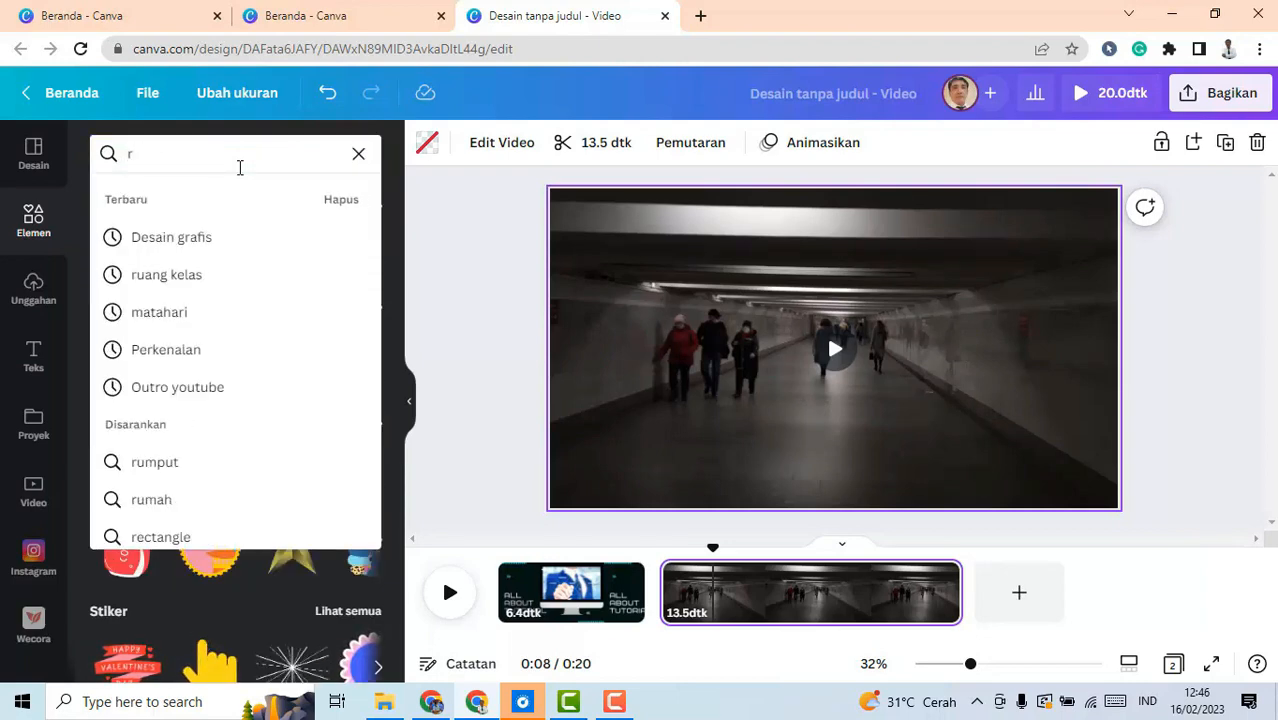
{"action": "type", "text": "ruang kelas"}
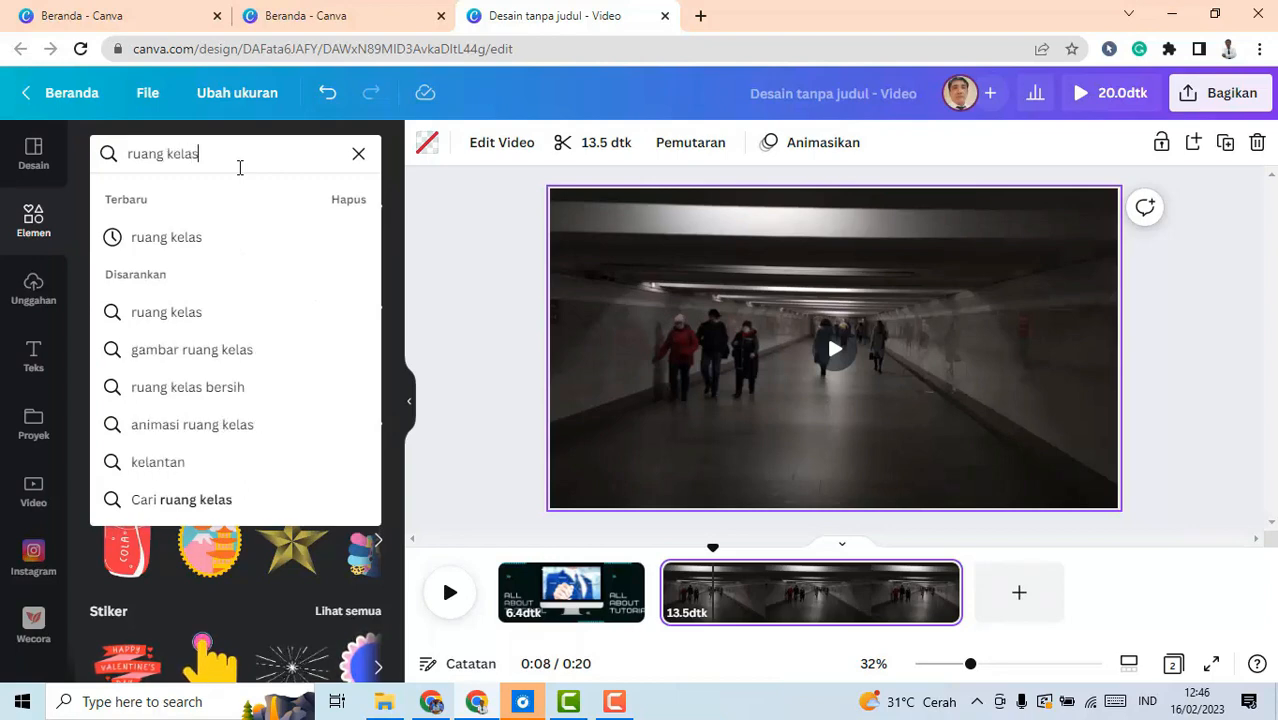
{"action": "key", "text": "Return"}
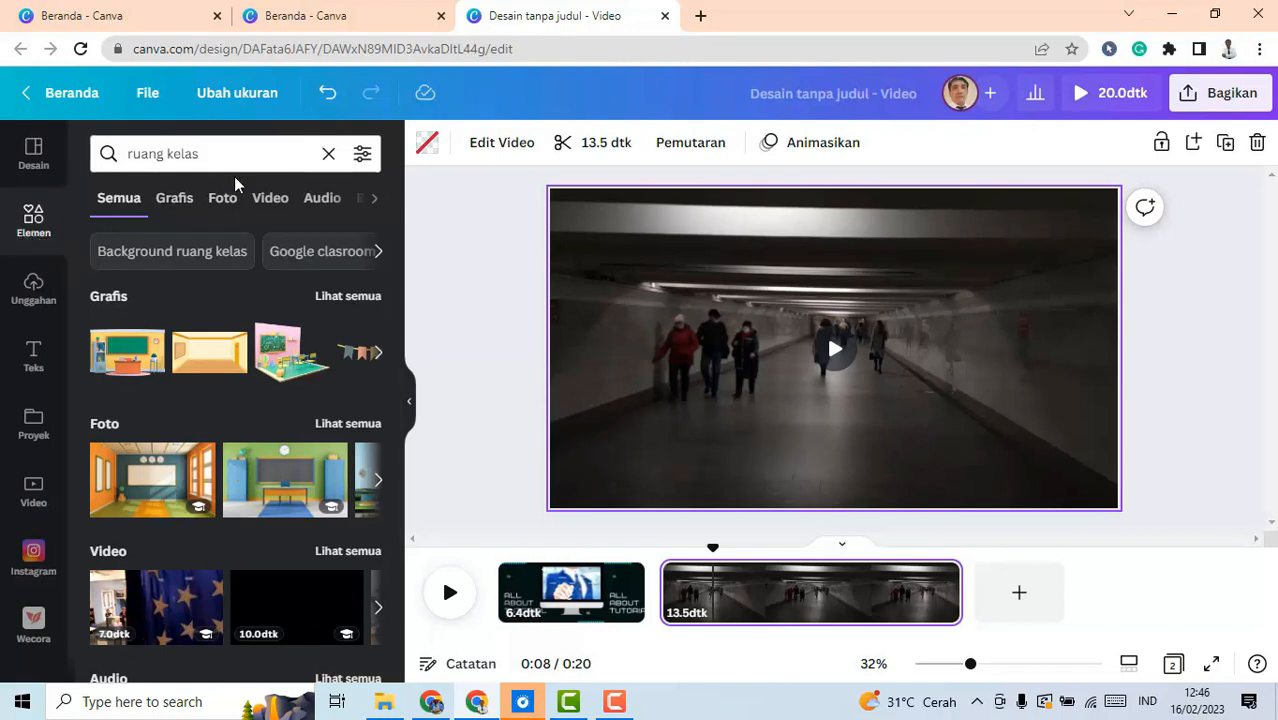
{"action": "left_click", "coordinate": [260, 200]}
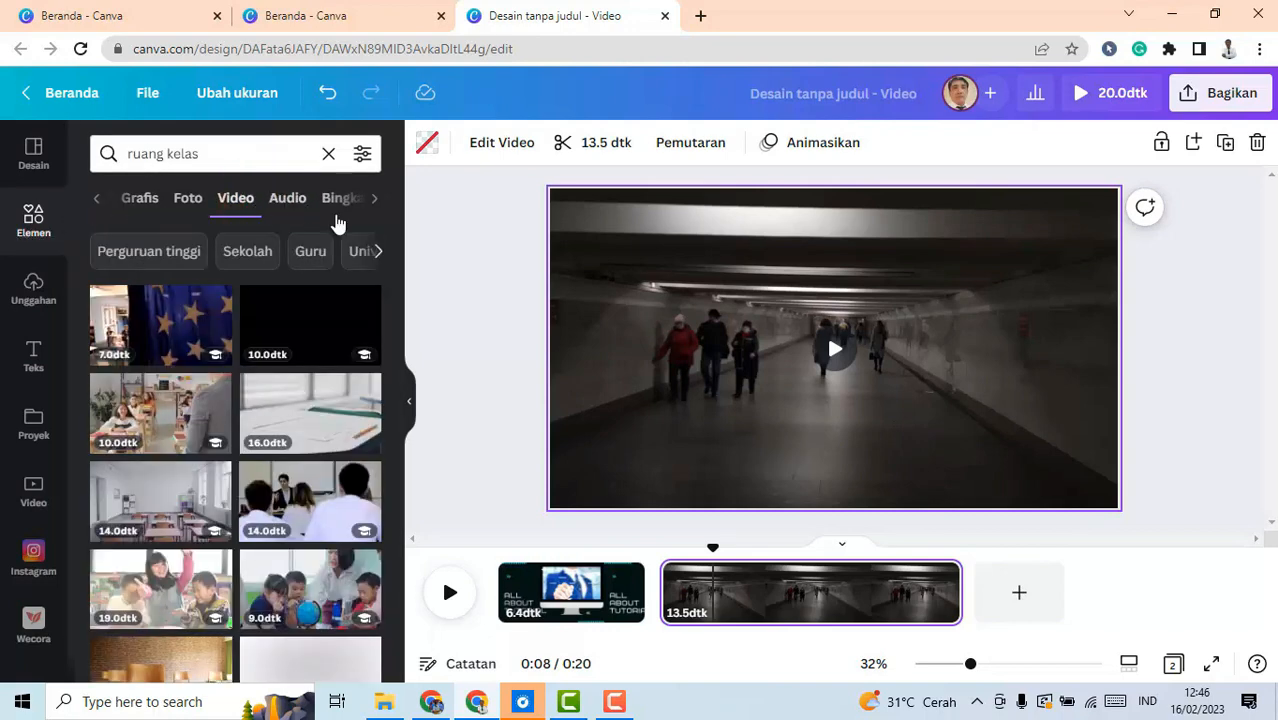
Add the 12-second video of the smiling woman writing at a desk as a third page, and briefly preview its playback
{"action": "left_click_drag", "start_coordinate": [397, 254], "coordinate": [421, 472]}
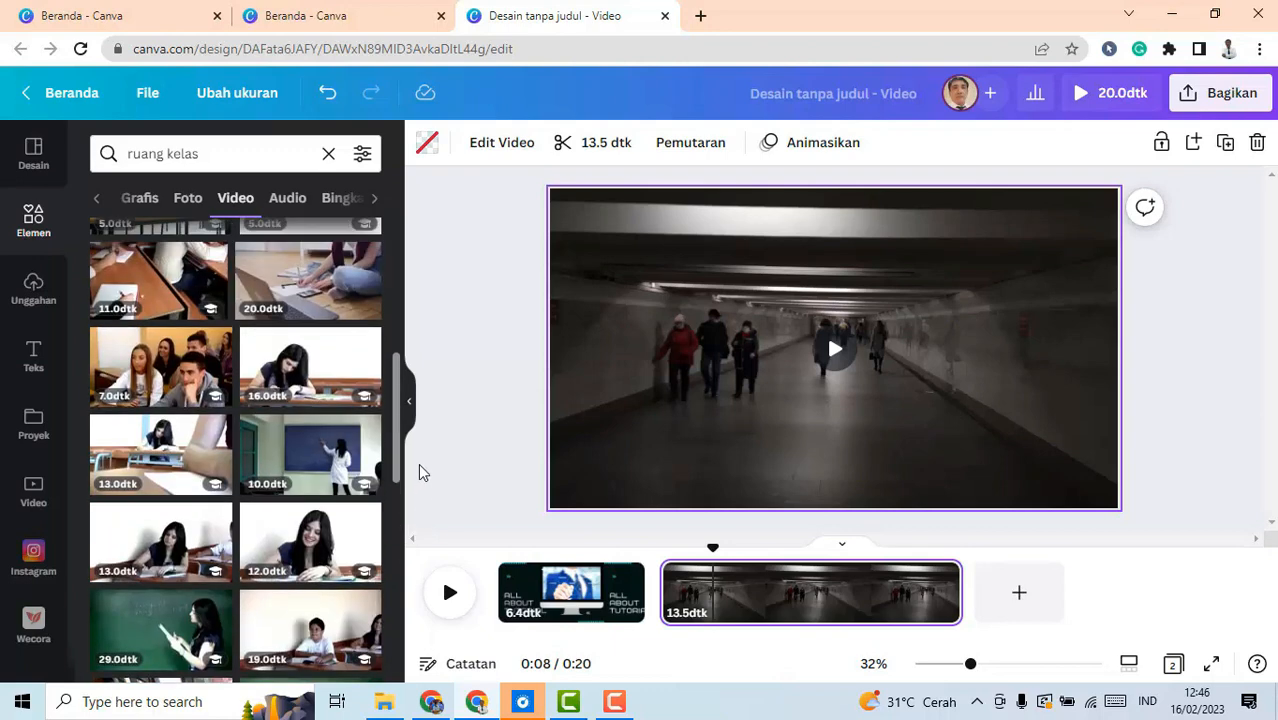
{"action": "left_click_drag", "start_coordinate": [297, 543], "coordinate": [1030, 592]}
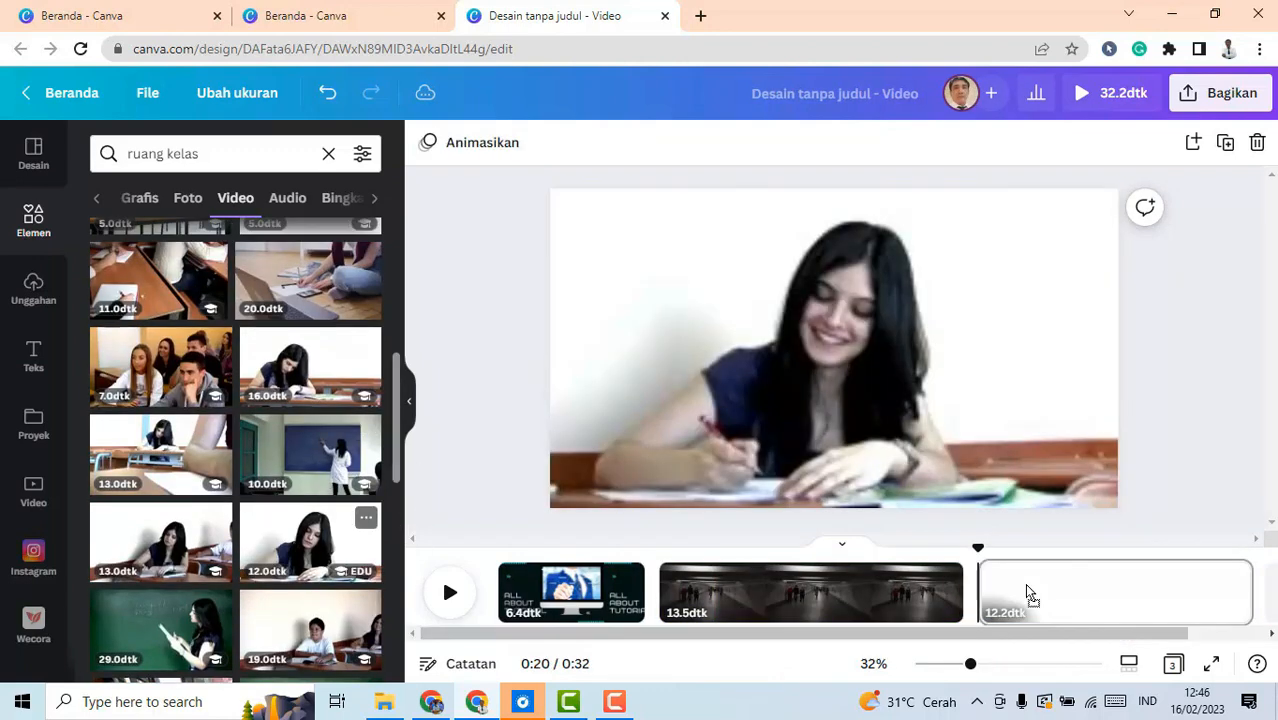
{"action": "left_click", "coordinate": [450, 594]}
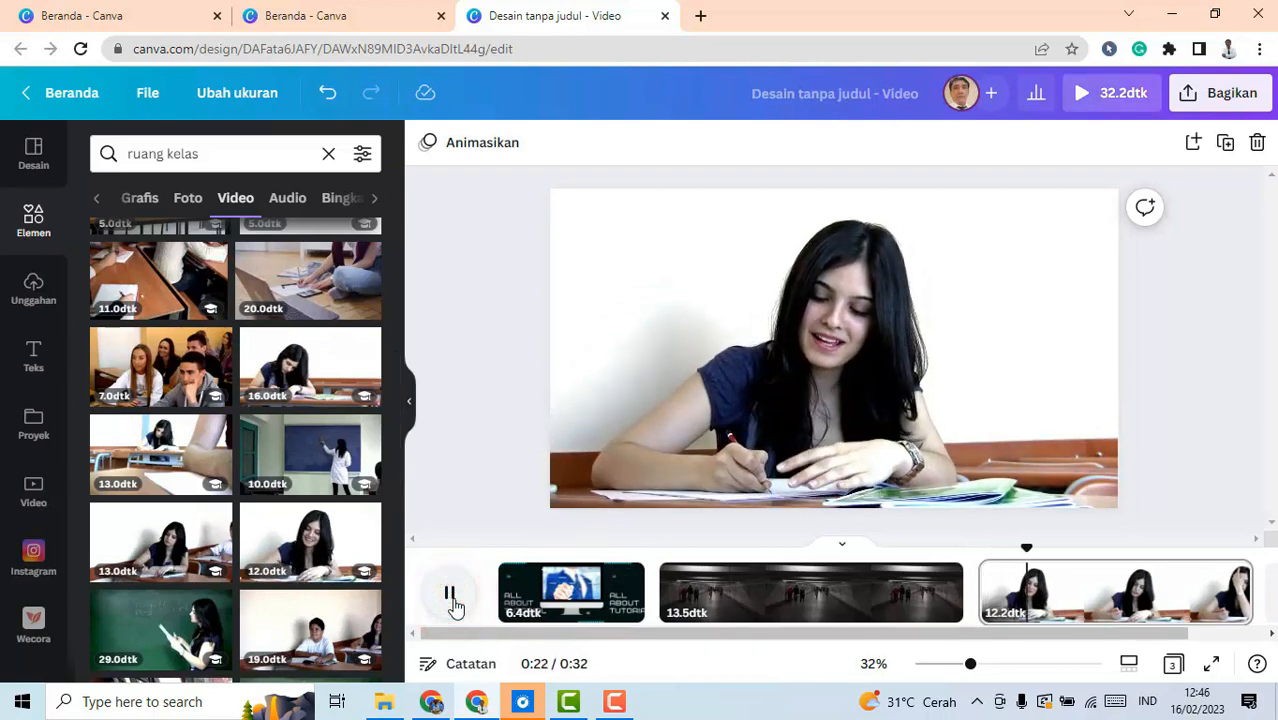
{"action": "left_click", "coordinate": [452, 597]}
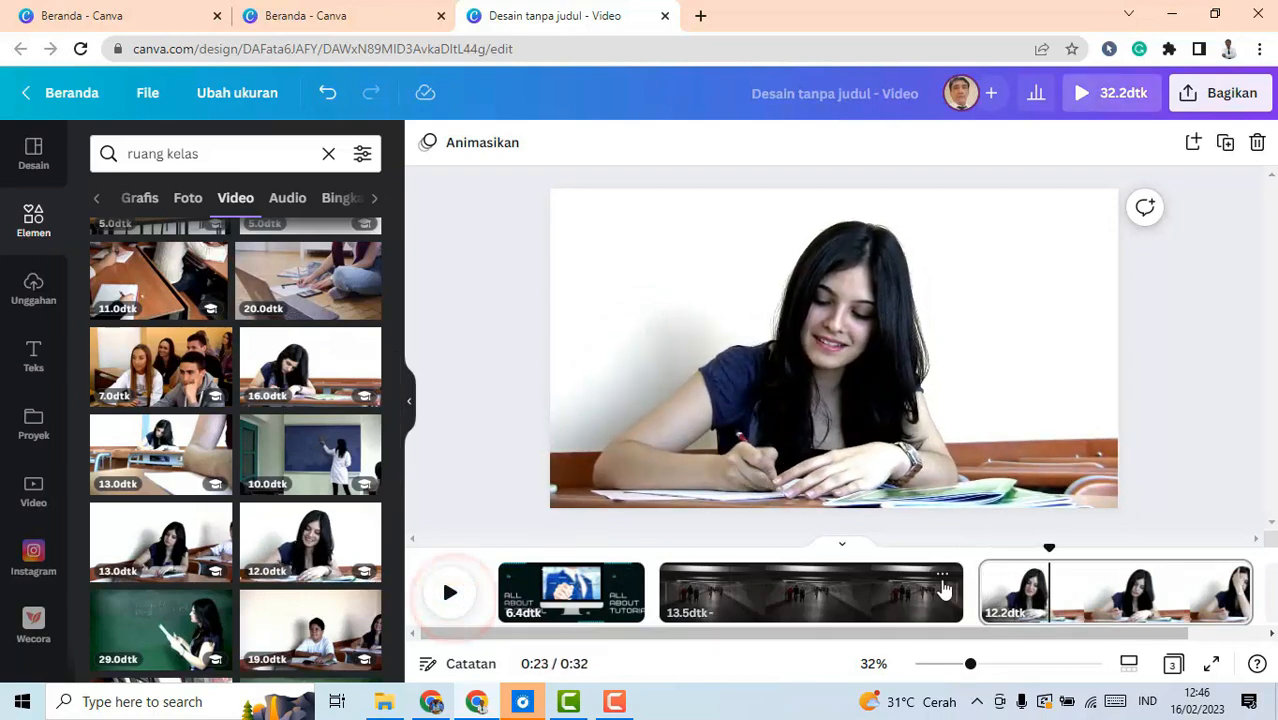
Shorten the underpass clip to 6.0 seconds and the writing woman's clip to 11.6 seconds, and trim the latter's end further to about half
{"action": "left_click_drag", "start_coordinate": [948, 588], "coordinate": [794, 590]}
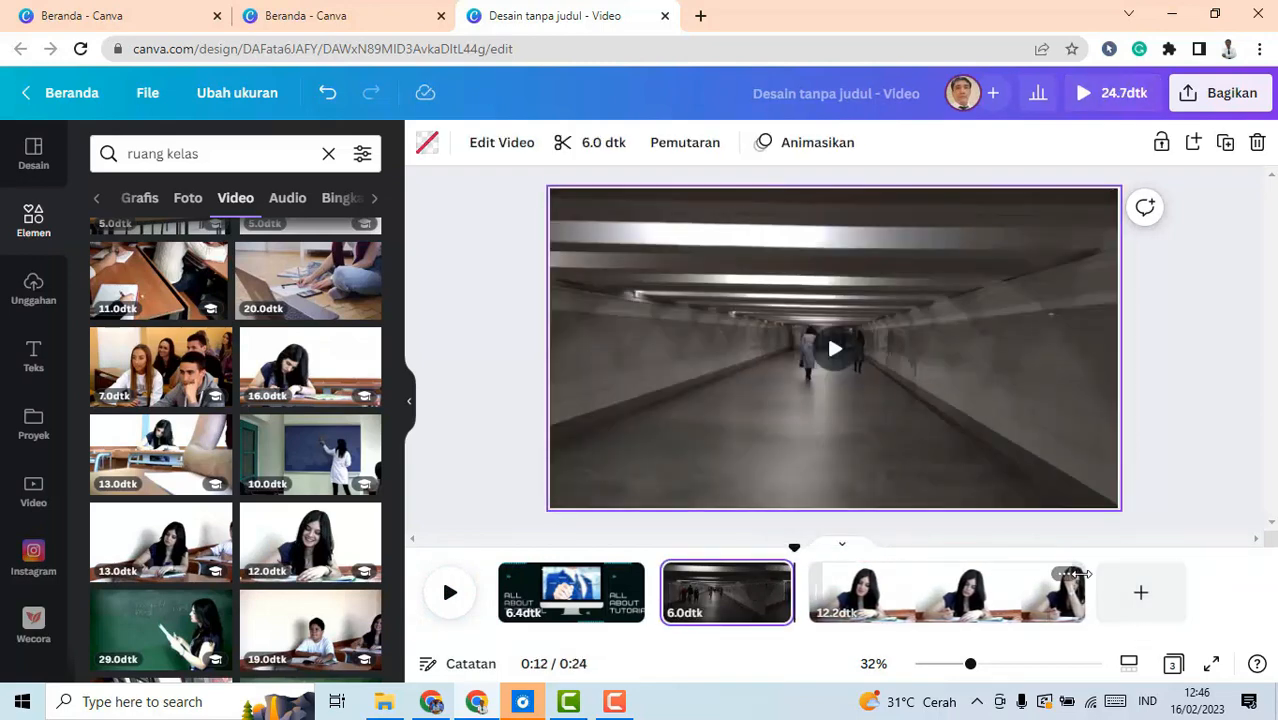
{"action": "left_click_drag", "start_coordinate": [1084, 588], "coordinate": [1068, 586]}
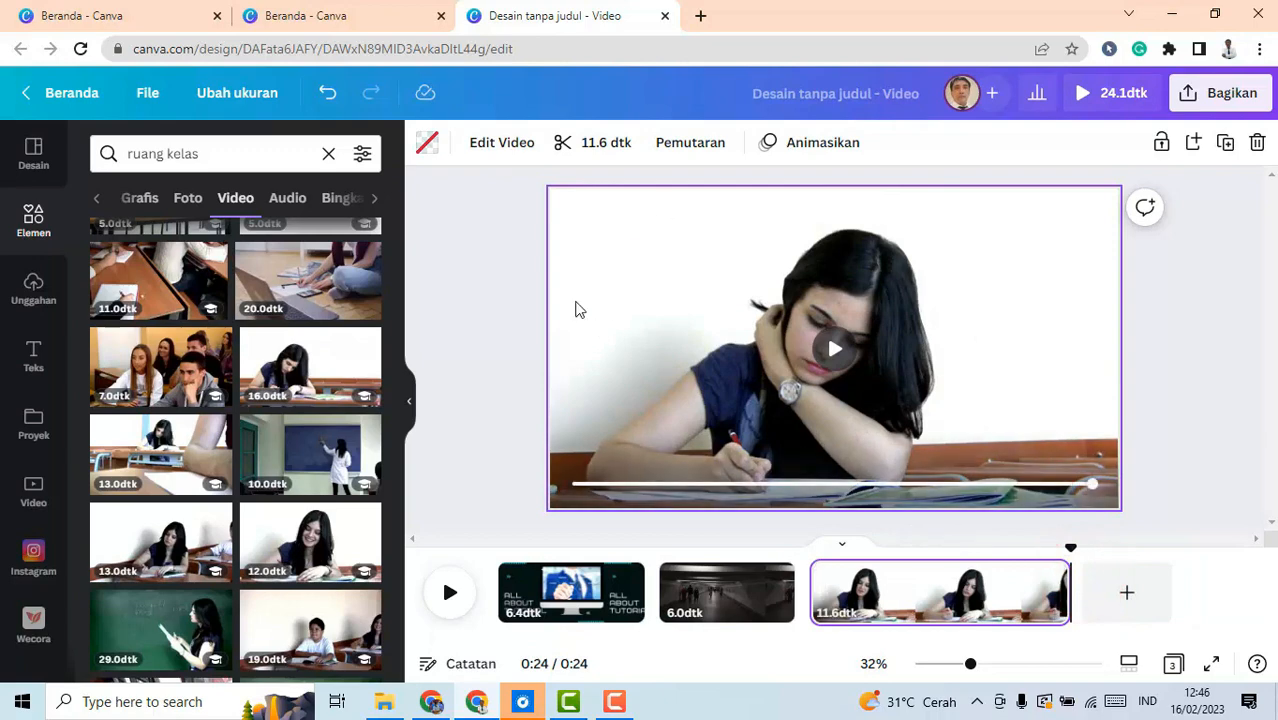
{"action": "left_click", "coordinate": [585, 143]}
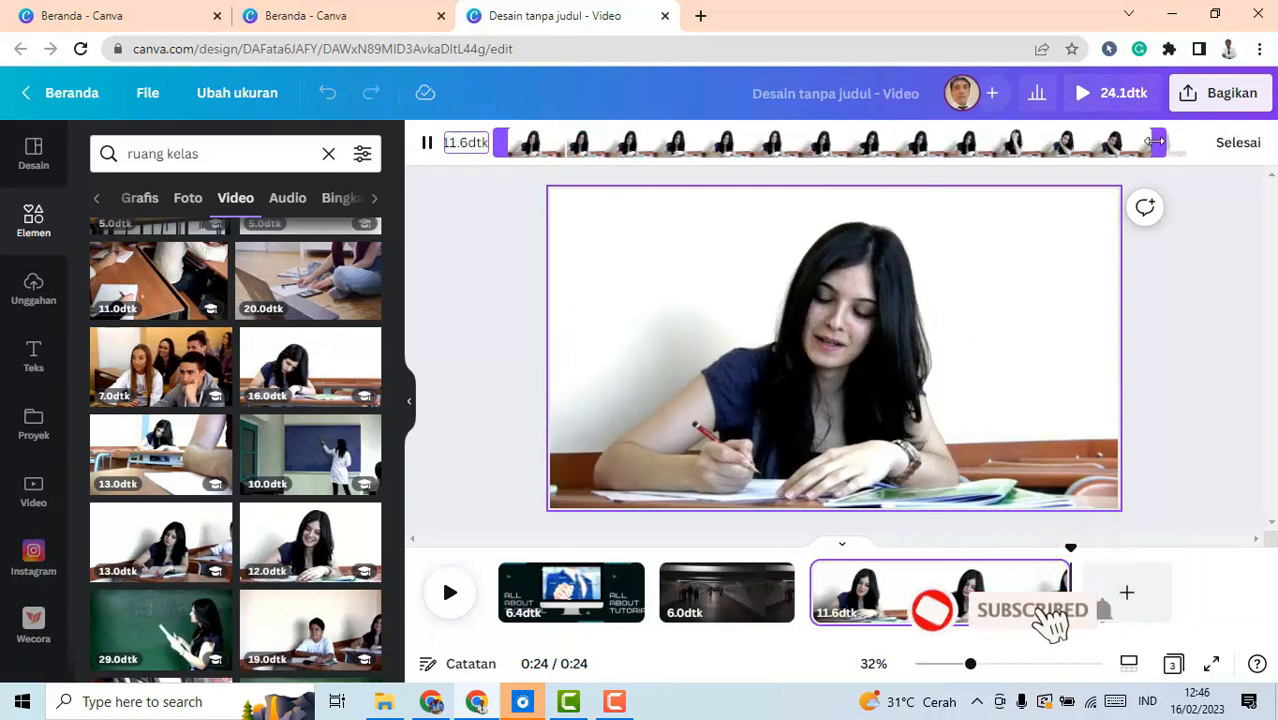
{"action": "left_click_drag", "start_coordinate": [1160, 143], "coordinate": [830, 143]}
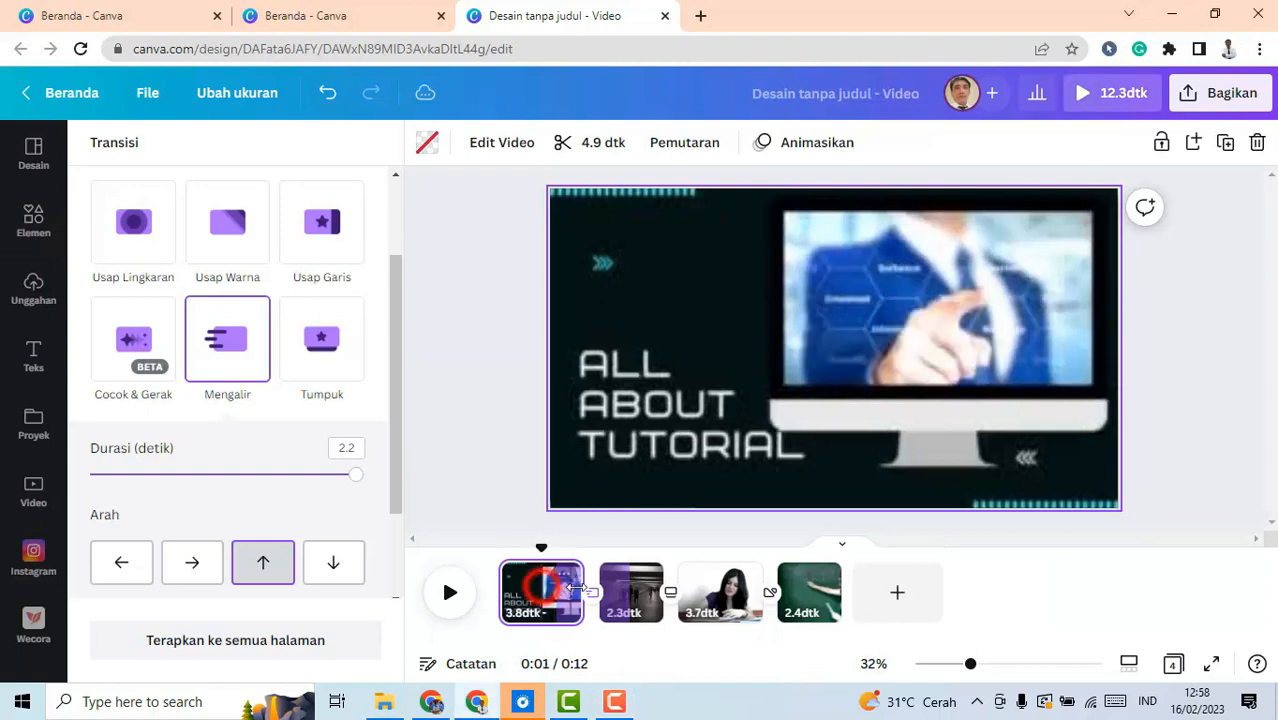
Shorten the four clips on the timeline to 3.0, 2.0, 2.5 and 1.5 seconds, in page order
{"action": "left_click_drag", "start_coordinate": [583, 592], "coordinate": [632, 578]}
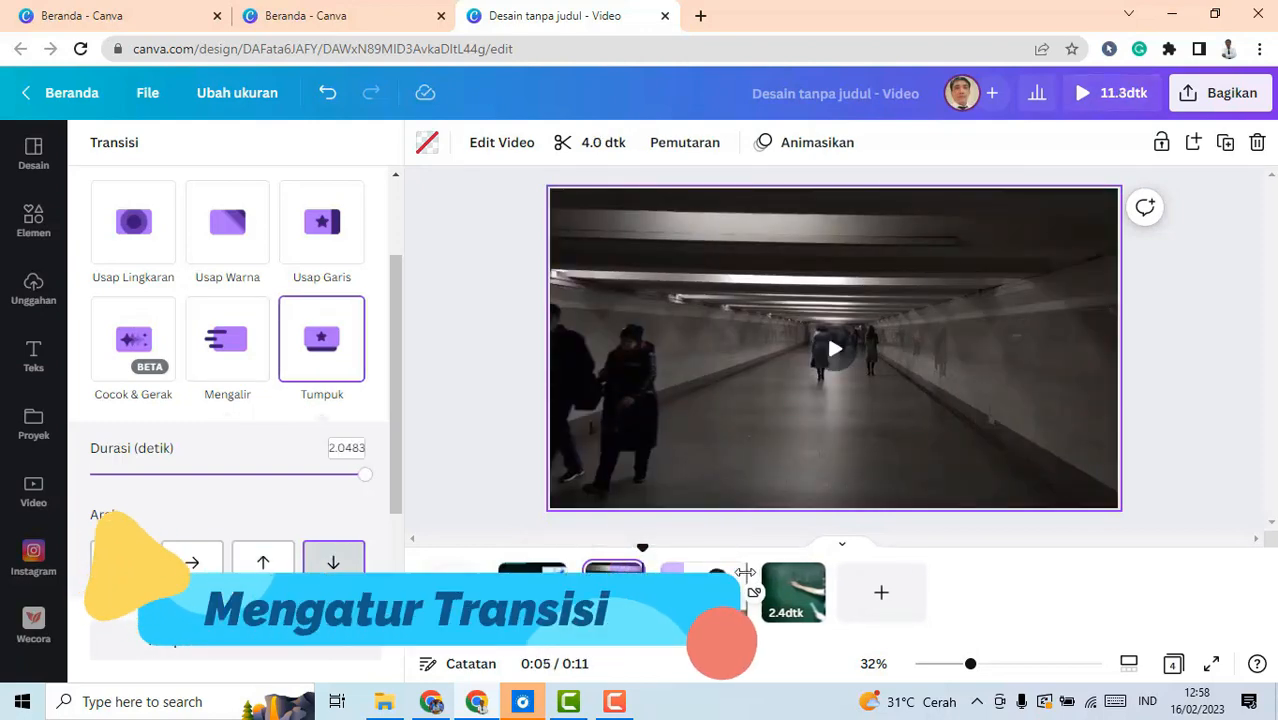
{"action": "left_click_drag", "start_coordinate": [744, 574], "coordinate": [774, 572]}
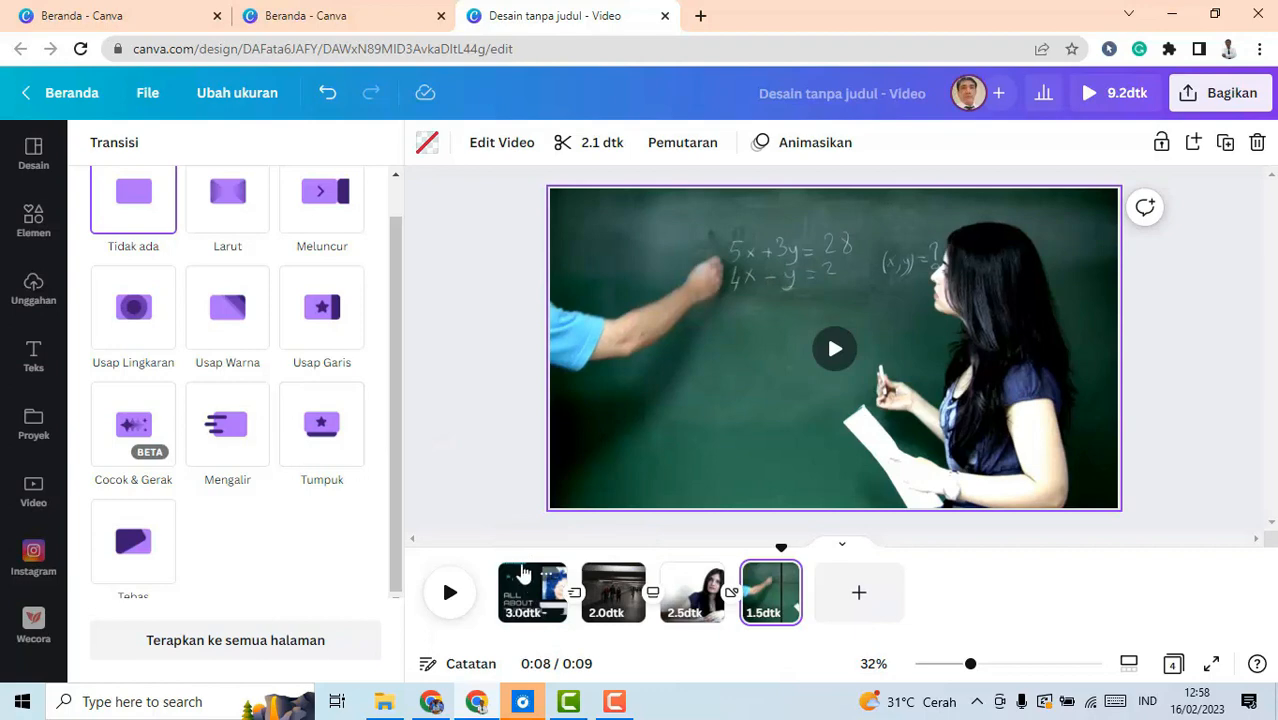
Set the Mengalir transition after the first page to run rightward, and change the transition between the second and third pages to Usap Warna
{"action": "left_click", "coordinate": [575, 596]}
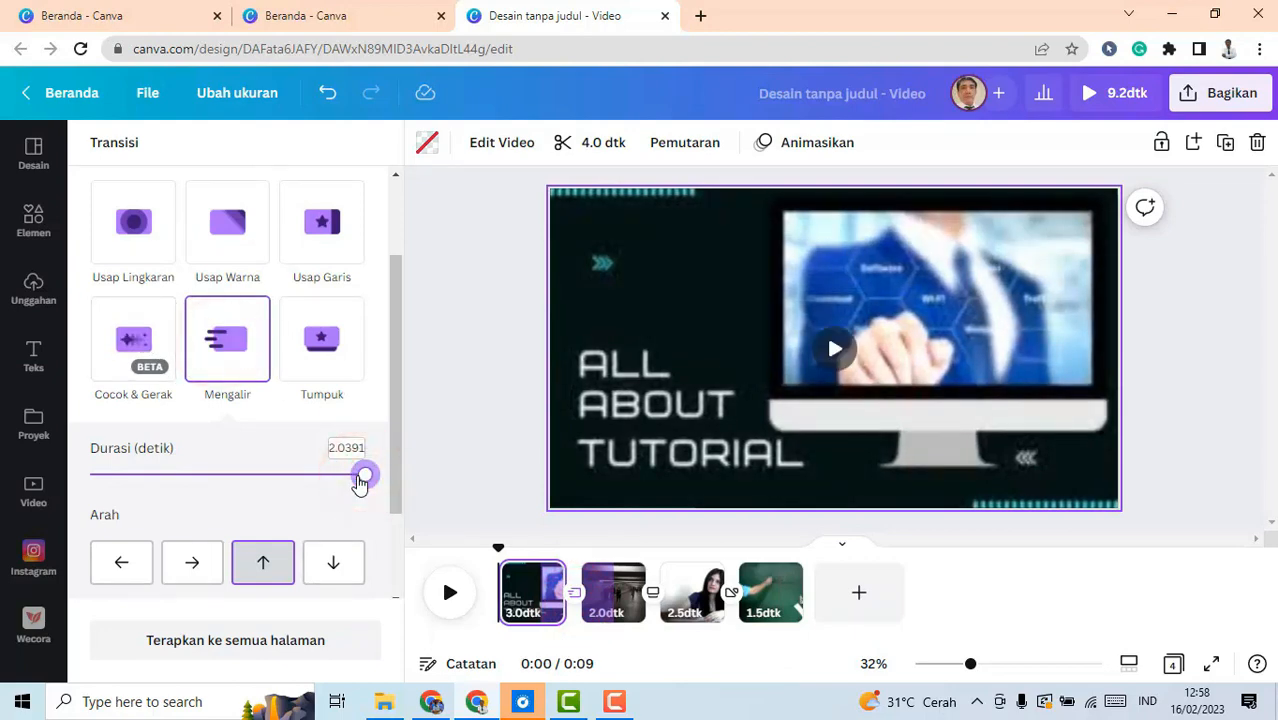
{"action": "left_click", "coordinate": [193, 566]}
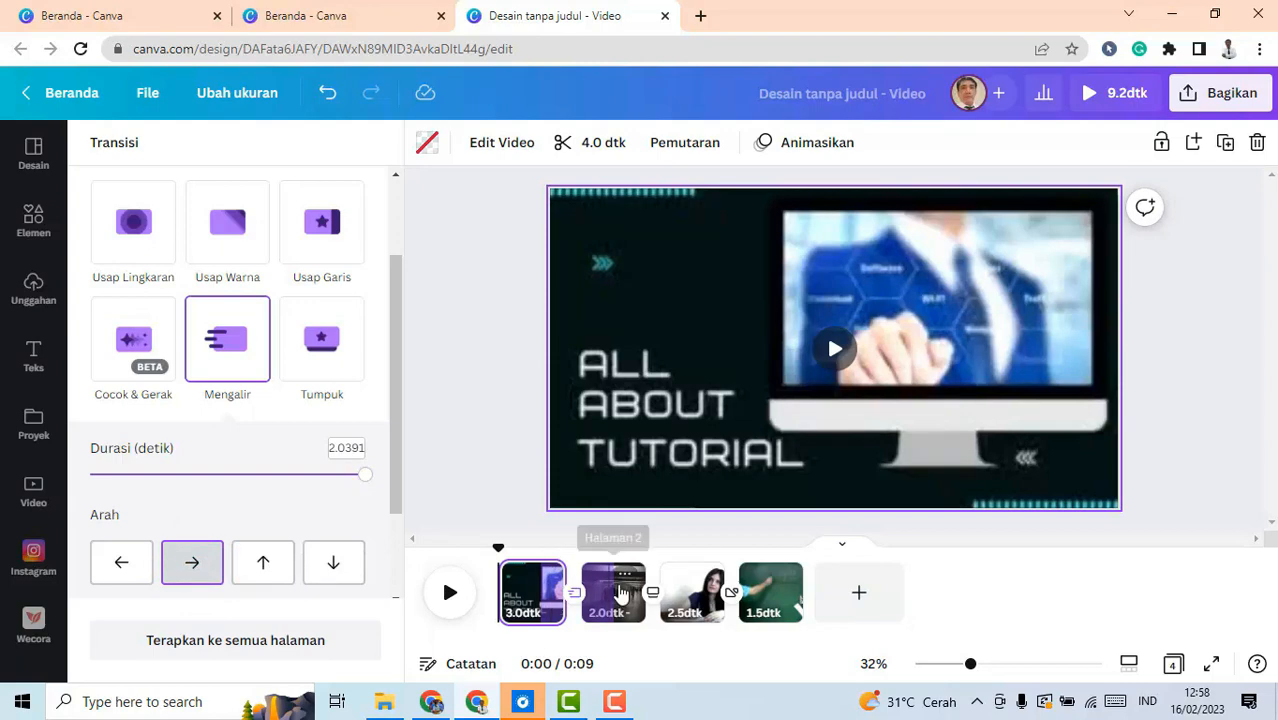
{"action": "left_click", "coordinate": [650, 596]}
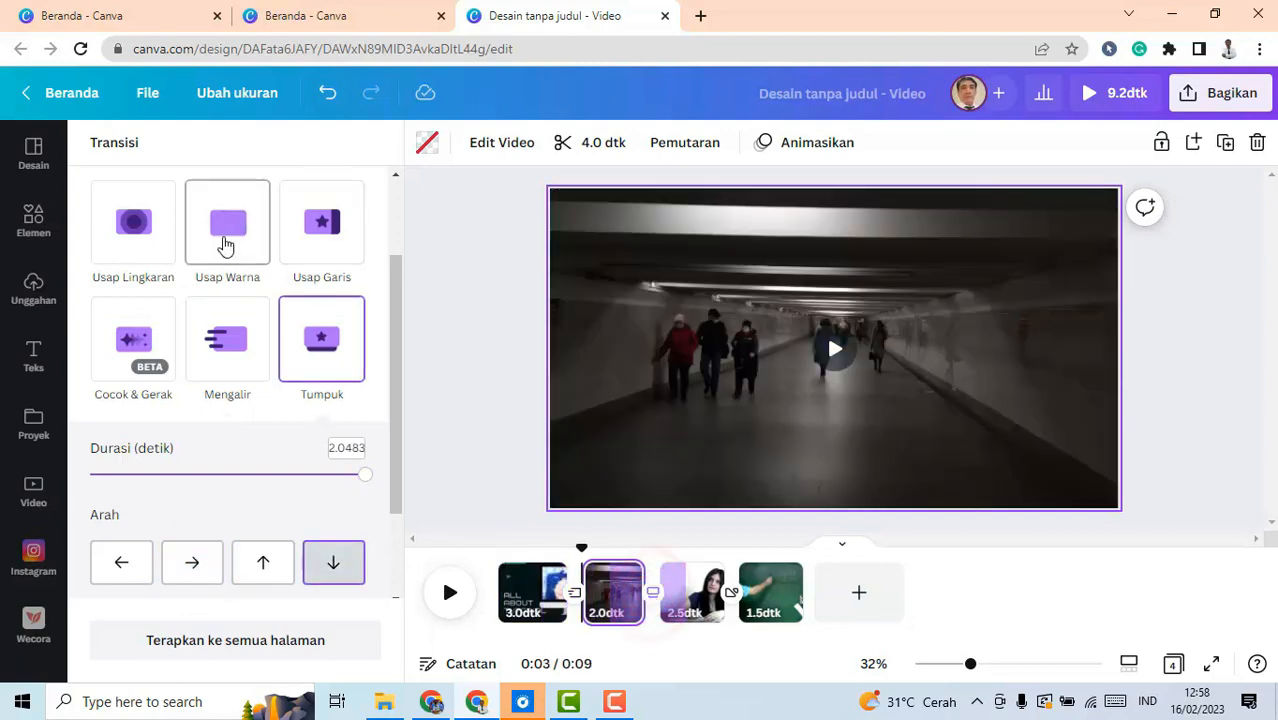
{"action": "left_click", "coordinate": [224, 240]}
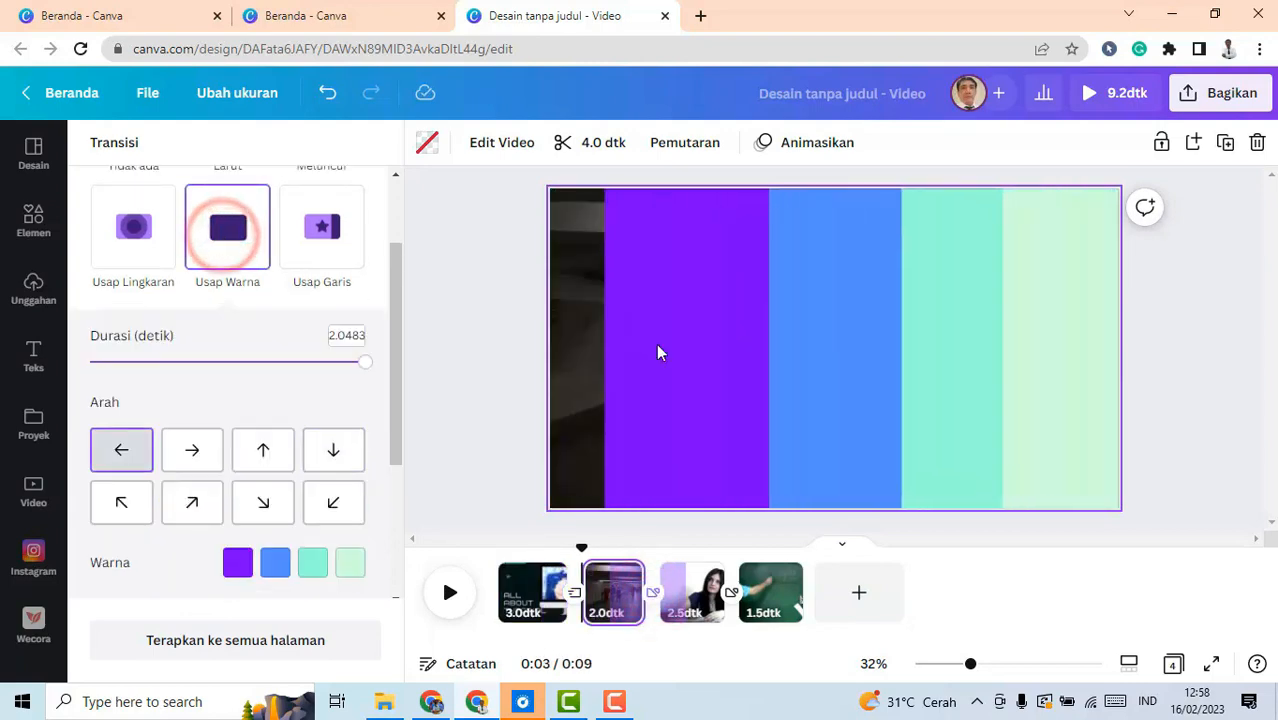
Change the transition between the third and fourth pages to Usap Garis
{"action": "left_click", "coordinate": [733, 590]}
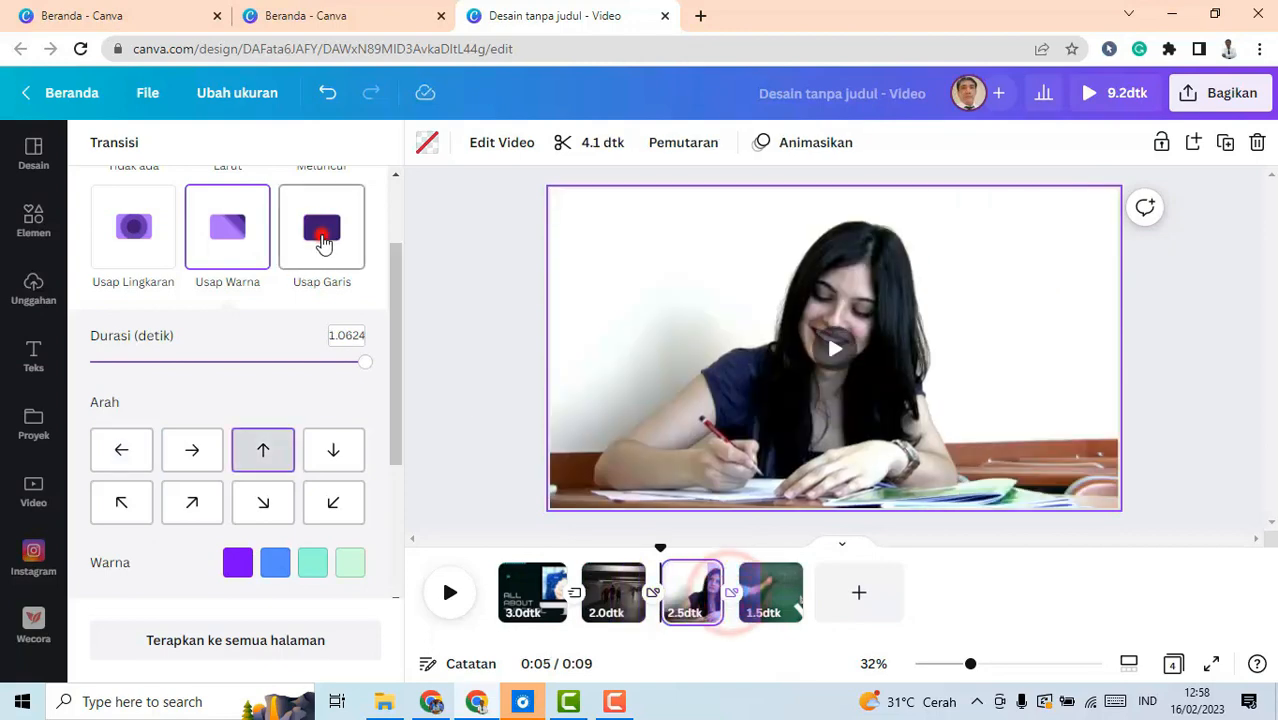
{"action": "left_click", "coordinate": [322, 246]}
{"action": "scroll", "coordinate": [399, 245], "scroll_direction": "down", "scroll_amount": 3}
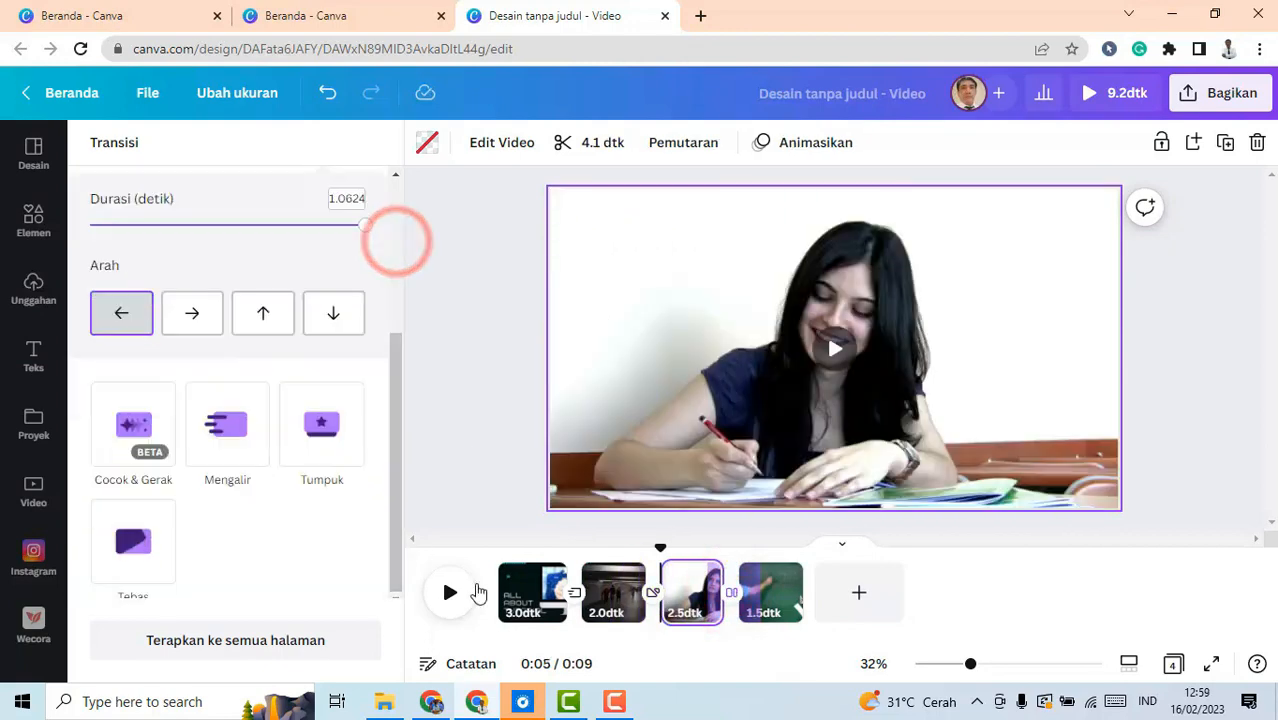
Change the transition after the first page to Tumpuk, apply it to all pages, and play the video to preview it
{"action": "left_click", "coordinate": [576, 596]}
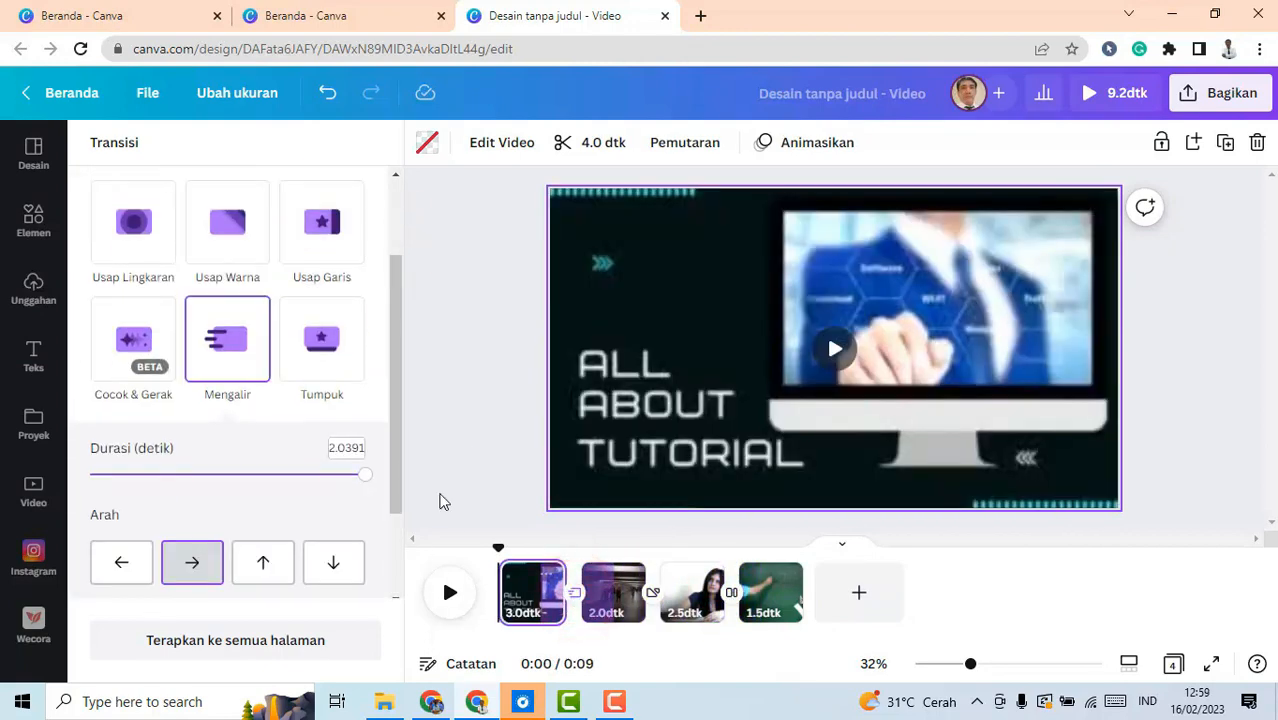
{"action": "left_click", "coordinate": [304, 355]}
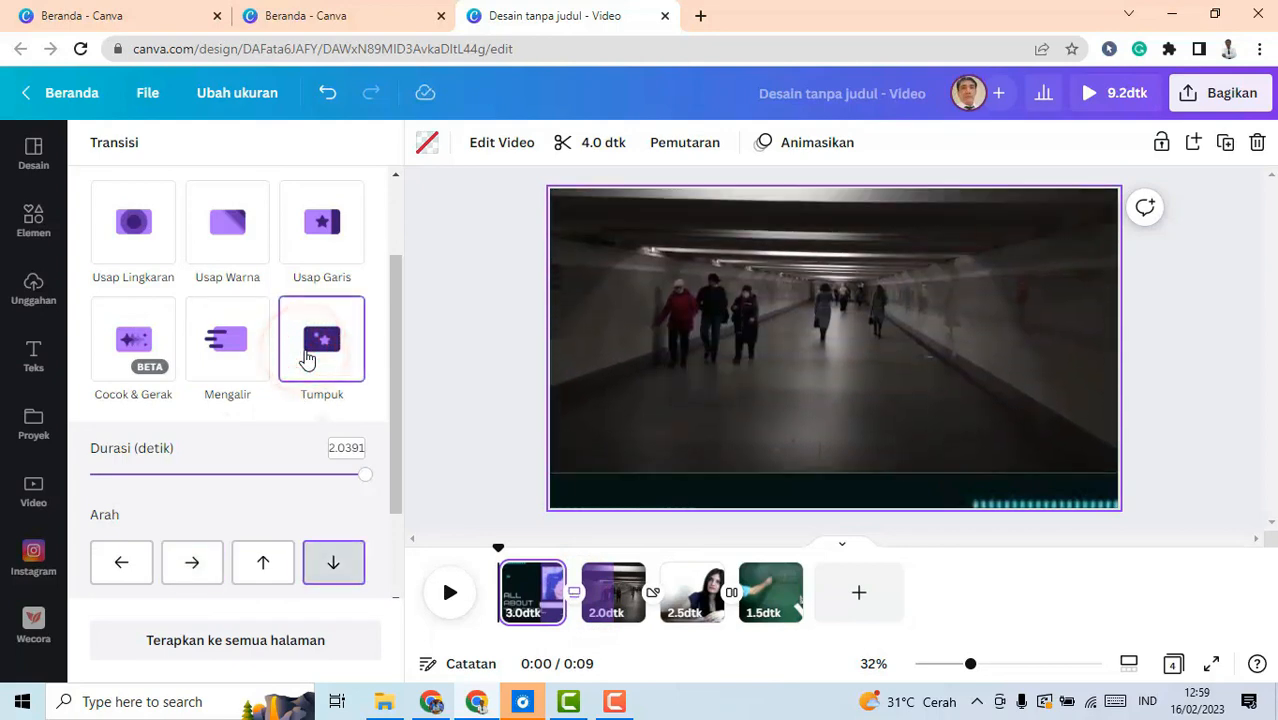
{"action": "left_click", "coordinate": [262, 652]}
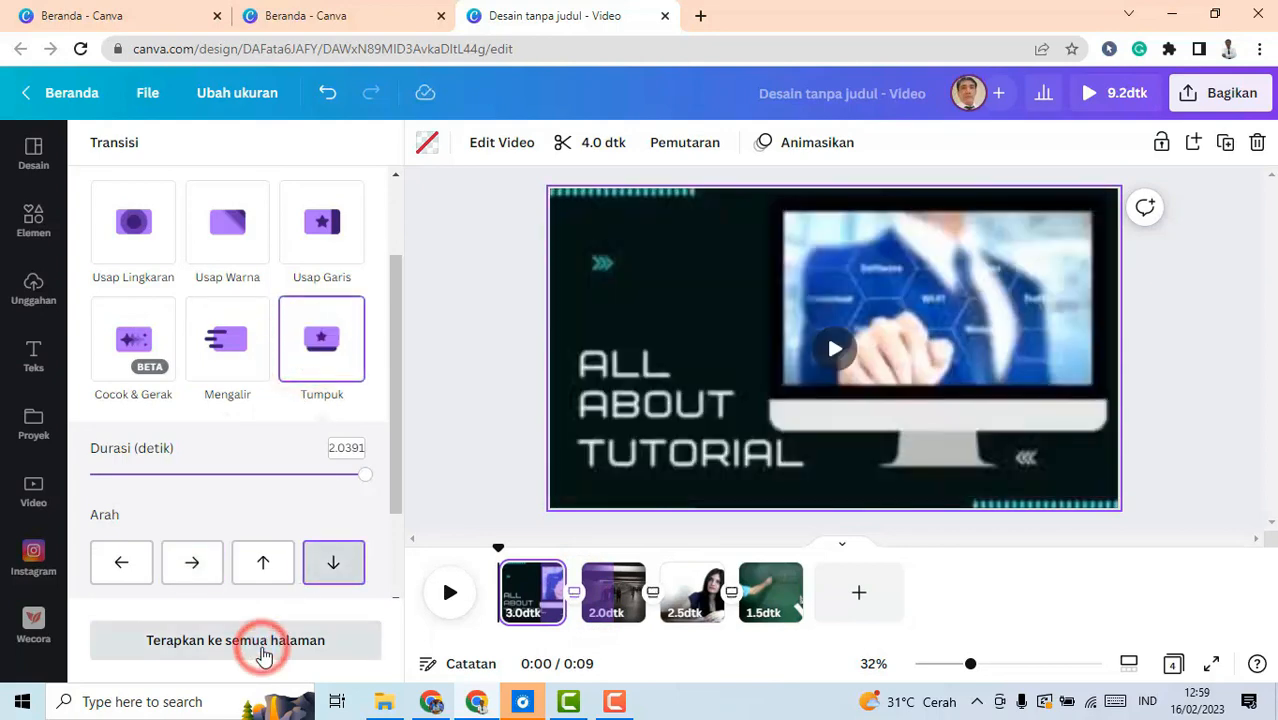
{"action": "left_click", "coordinate": [452, 596]}
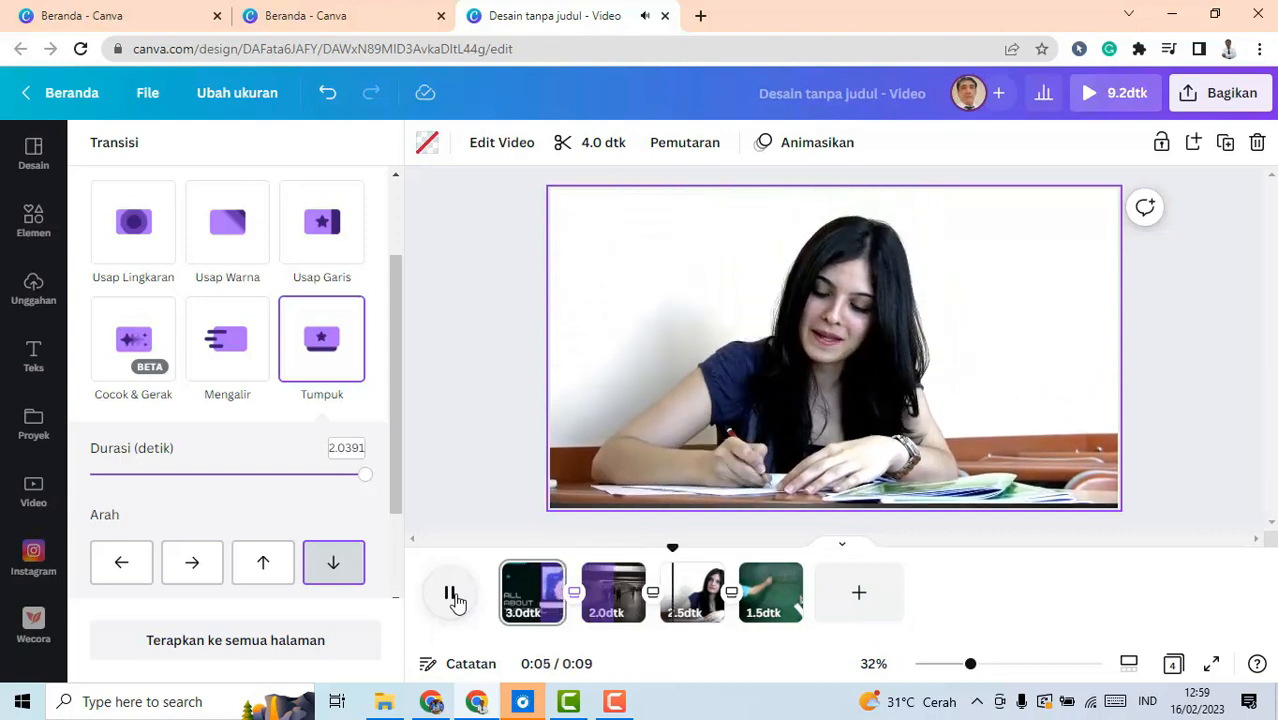
Stop the preview, then change the transition after the first page to Mengalir and the one after the second page to Usap Lingkaran
{"action": "left_click", "coordinate": [455, 598]}
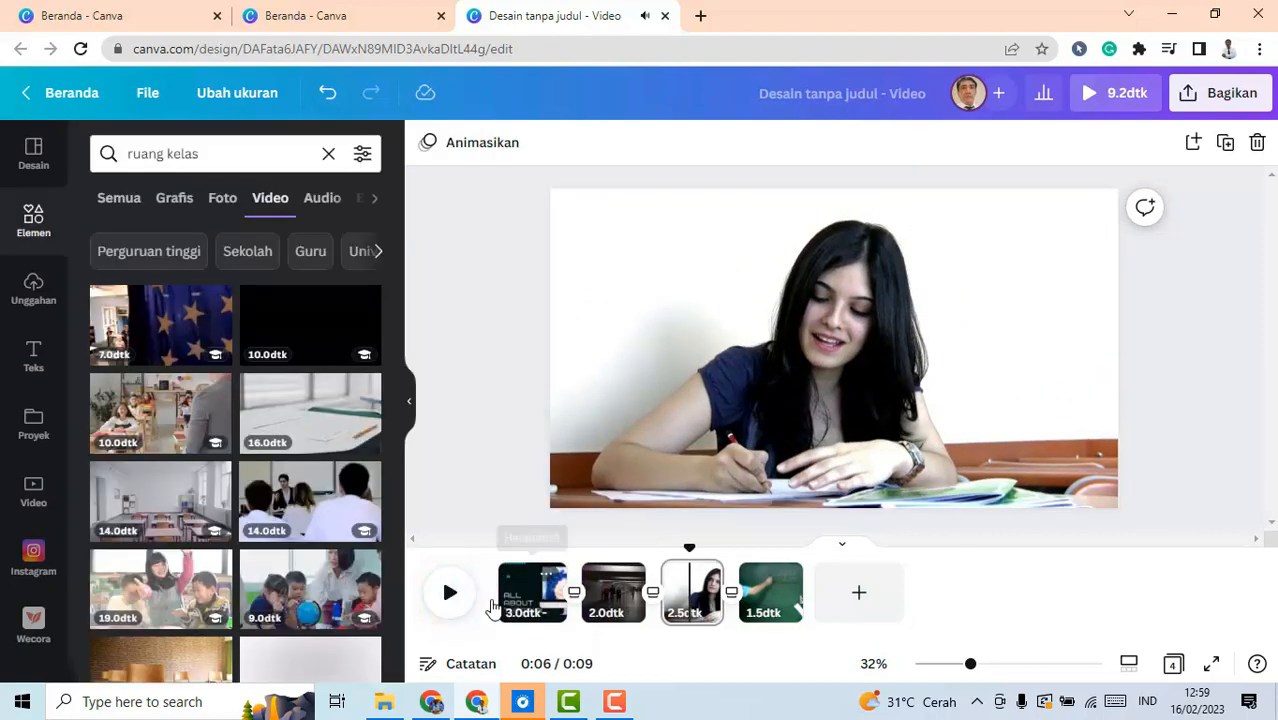
{"action": "left_click", "coordinate": [576, 603]}
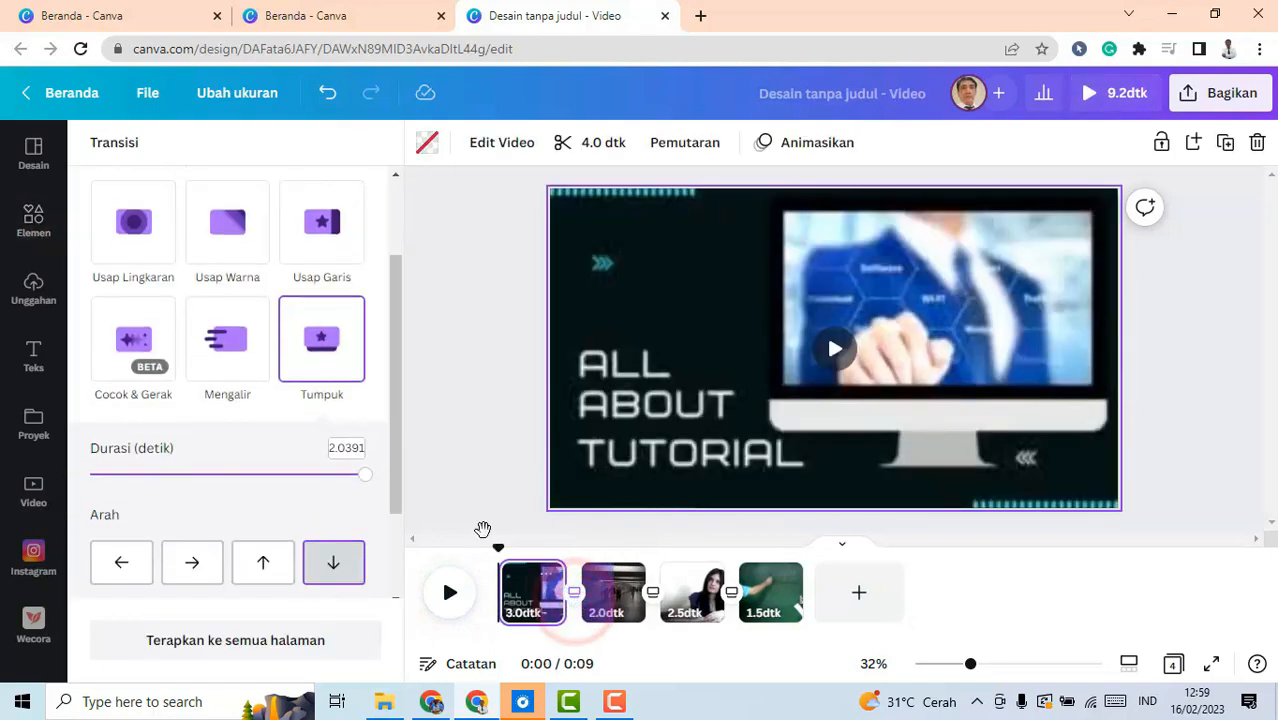
{"action": "left_click", "coordinate": [244, 366]}
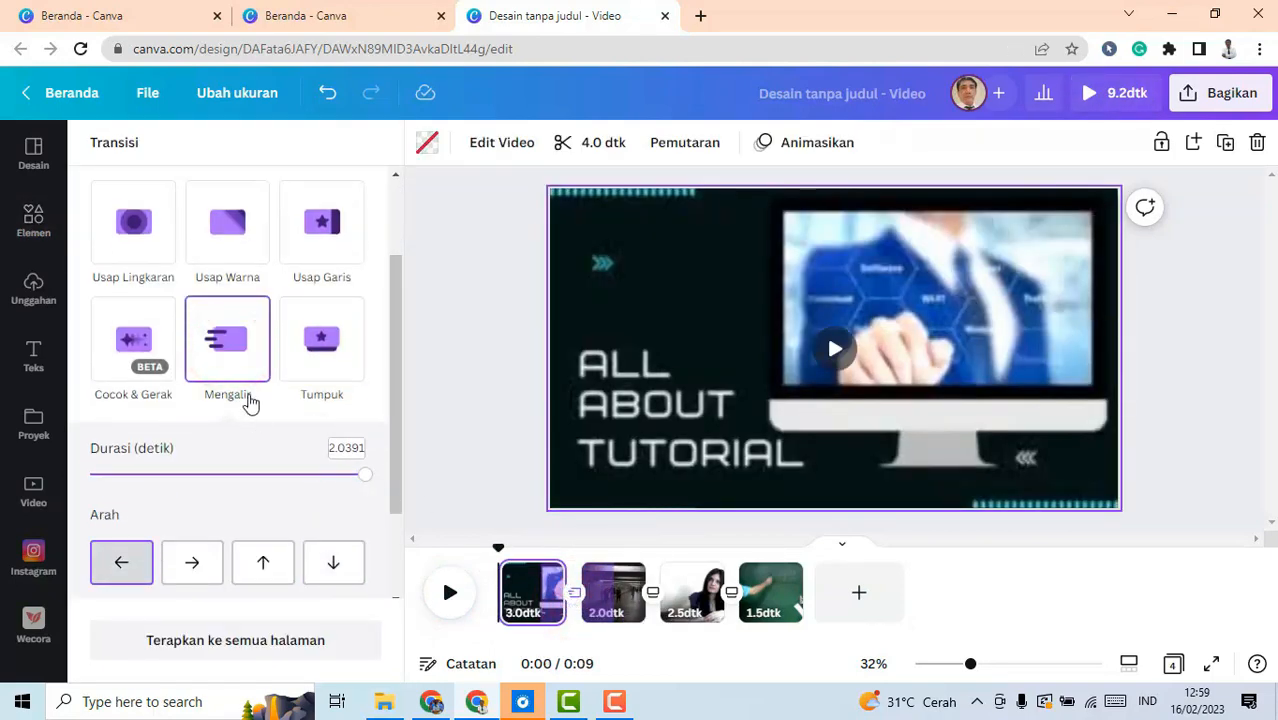
{"action": "left_click", "coordinate": [657, 595]}
{"action": "left_click", "coordinate": [120, 245]}
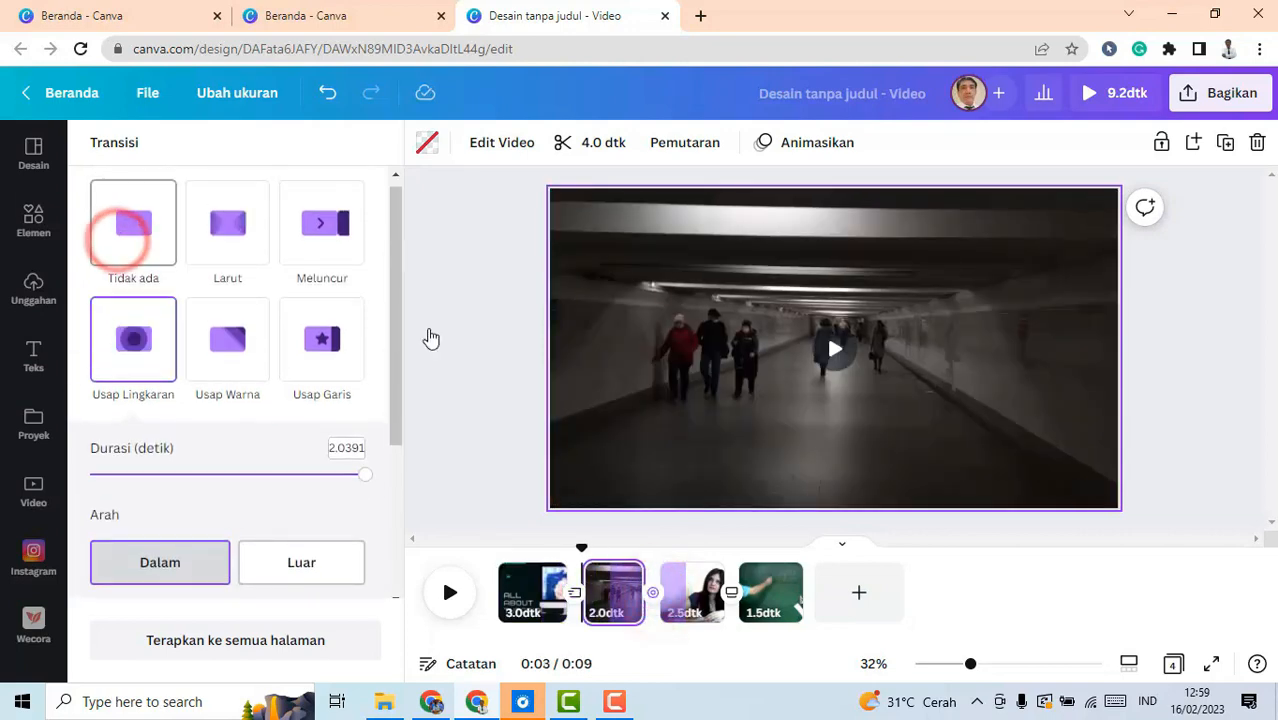
Change the transition between the third and fourth pages to Meluncur
{"action": "left_click", "coordinate": [735, 597]}
{"action": "scroll", "coordinate": [365, 234], "scroll_direction": "down", "scroll_amount": 1}
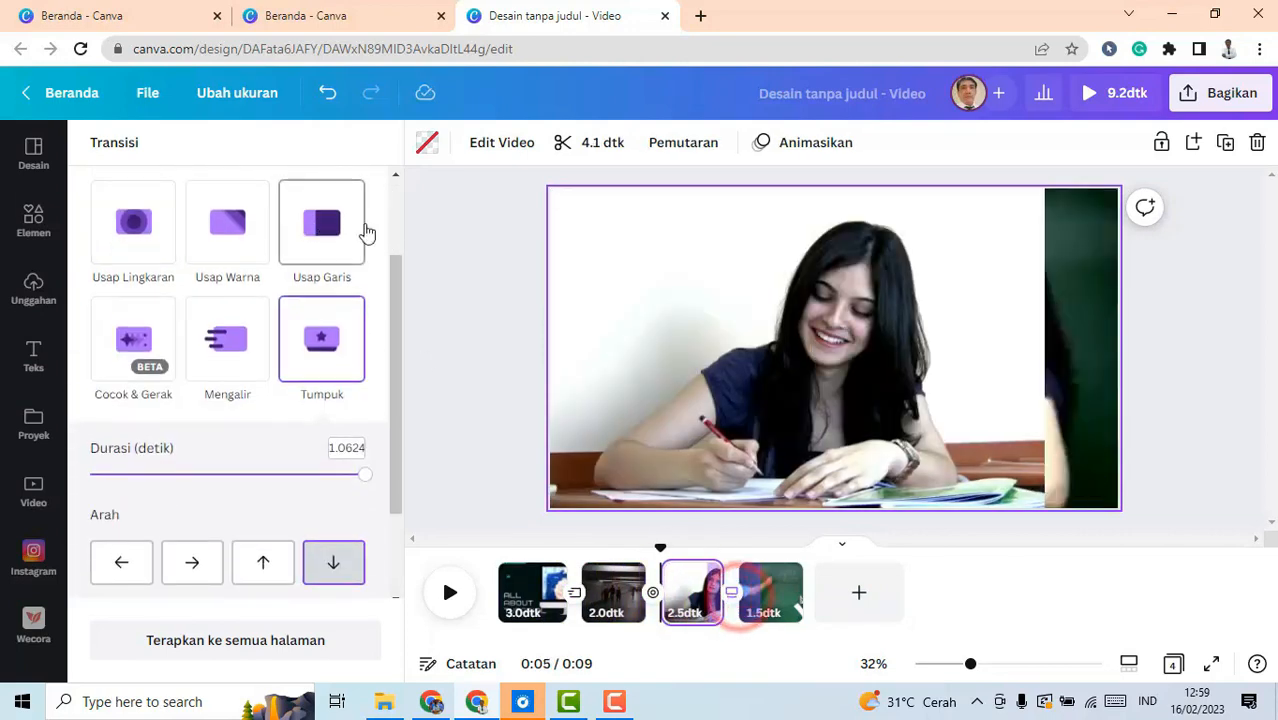
{"action": "left_click_drag", "start_coordinate": [399, 286], "coordinate": [399, 277]}
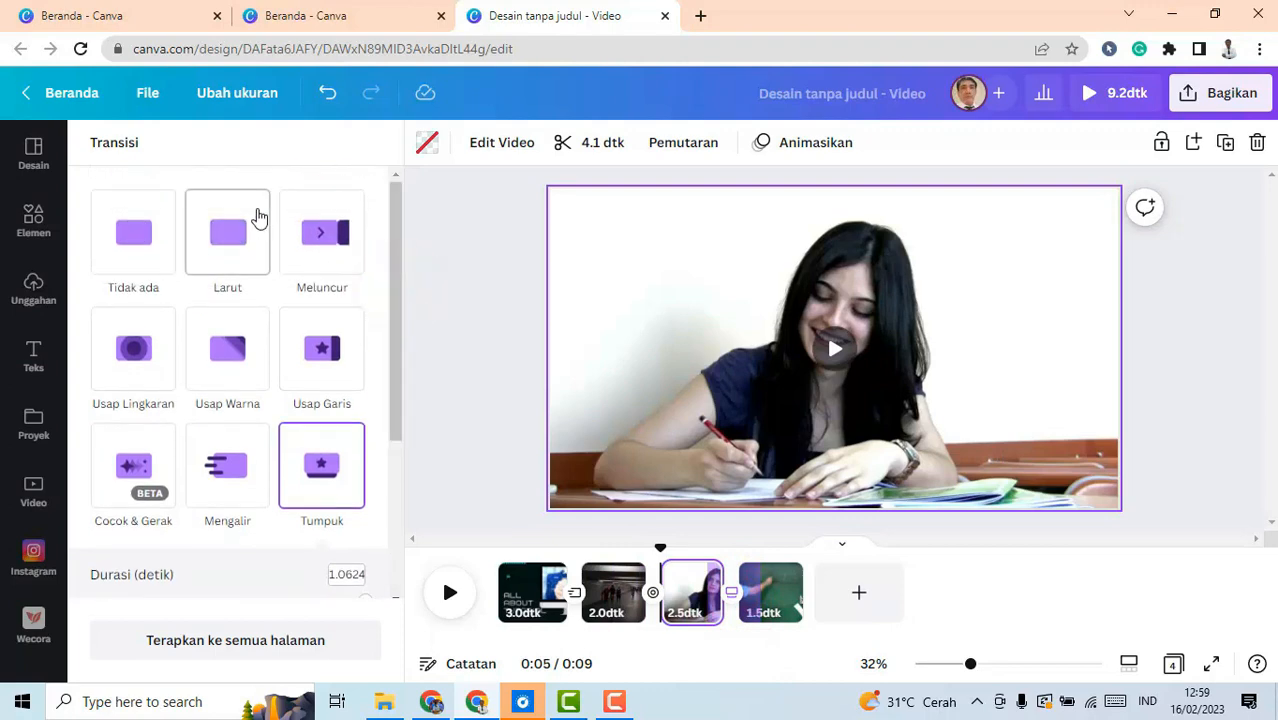
{"action": "left_click", "coordinate": [236, 234]}
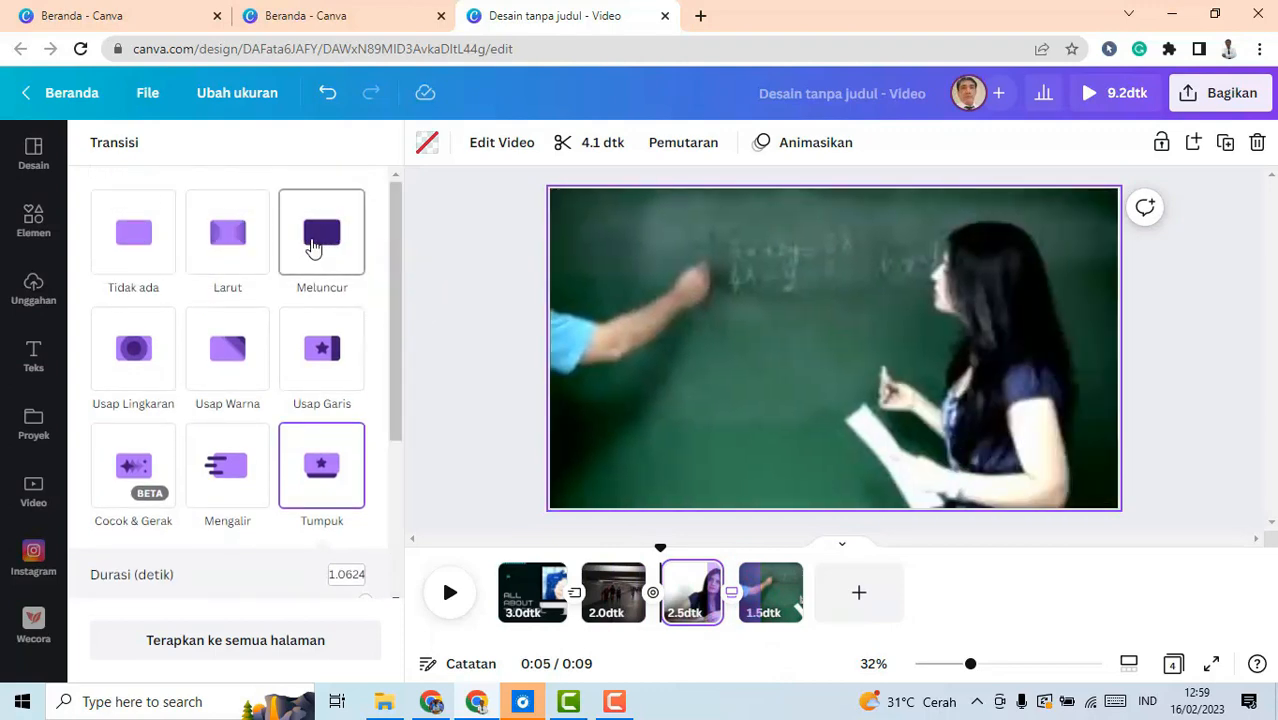
{"action": "left_click", "coordinate": [308, 240]}
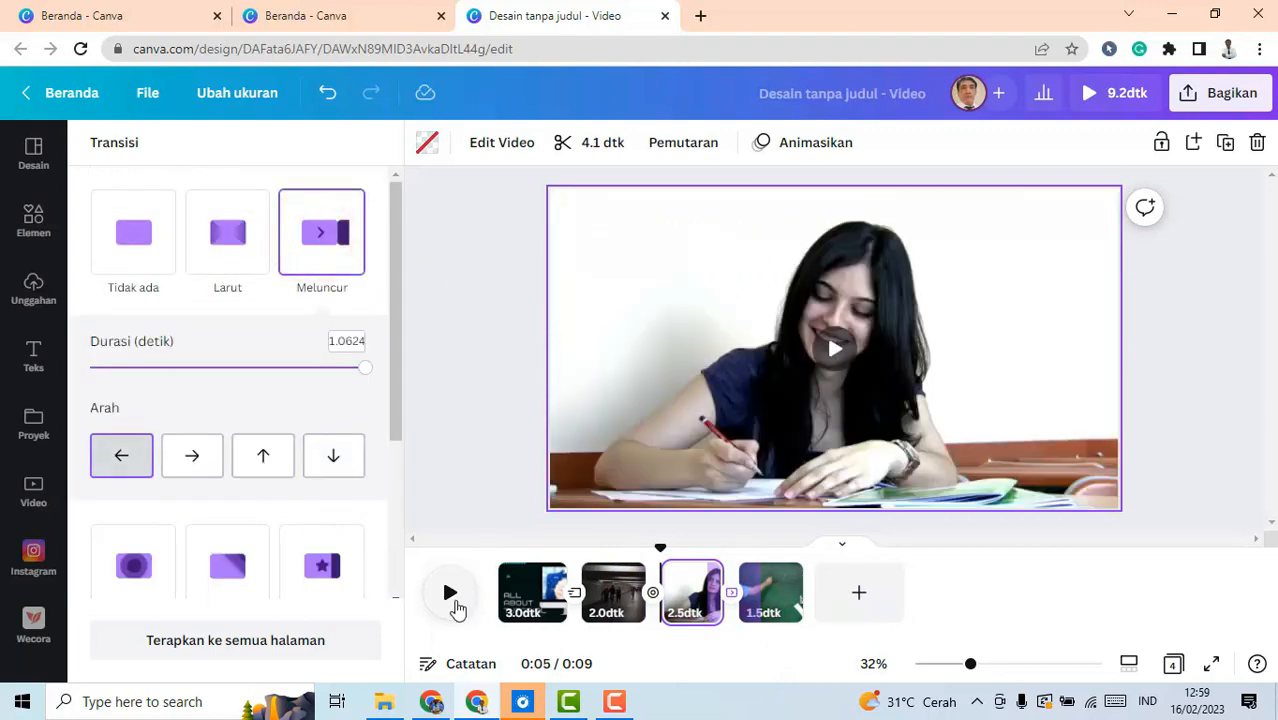
Play the video from the first page to preview the different transitions
{"action": "right_click", "coordinate": [531, 563]}
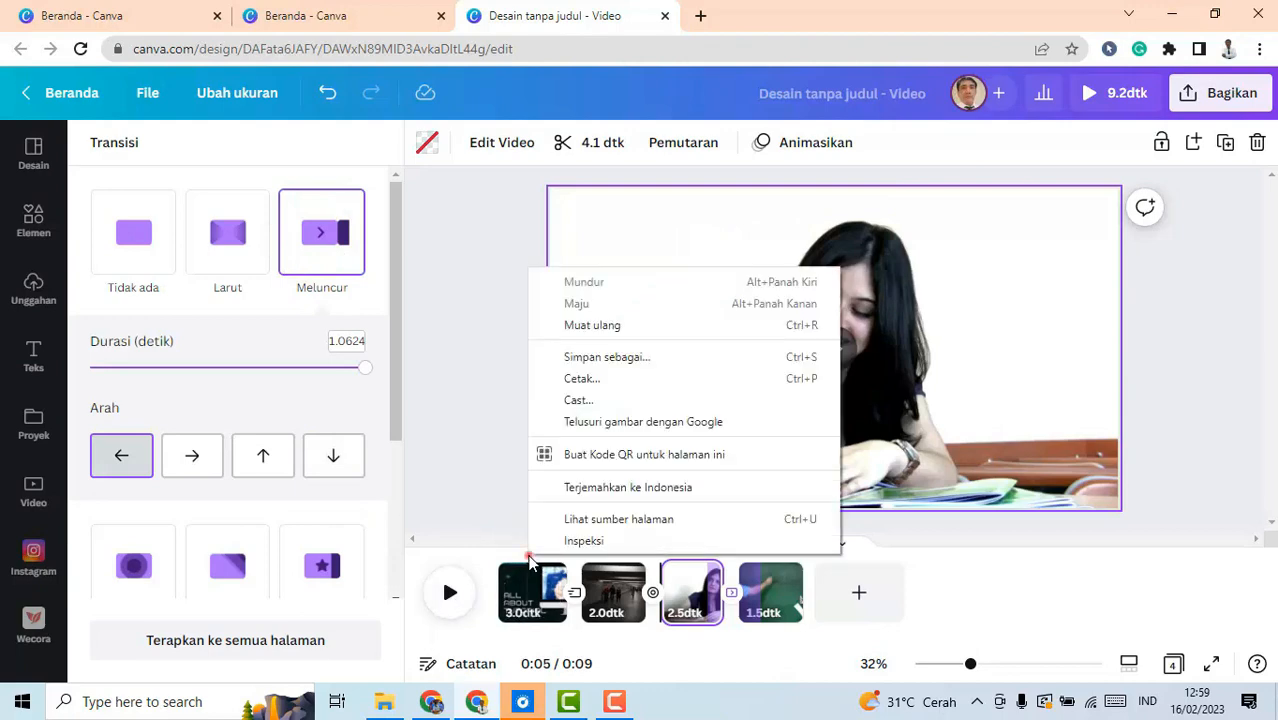
{"action": "left_click", "coordinate": [525, 556]}
{"action": "left_click", "coordinate": [447, 591]}
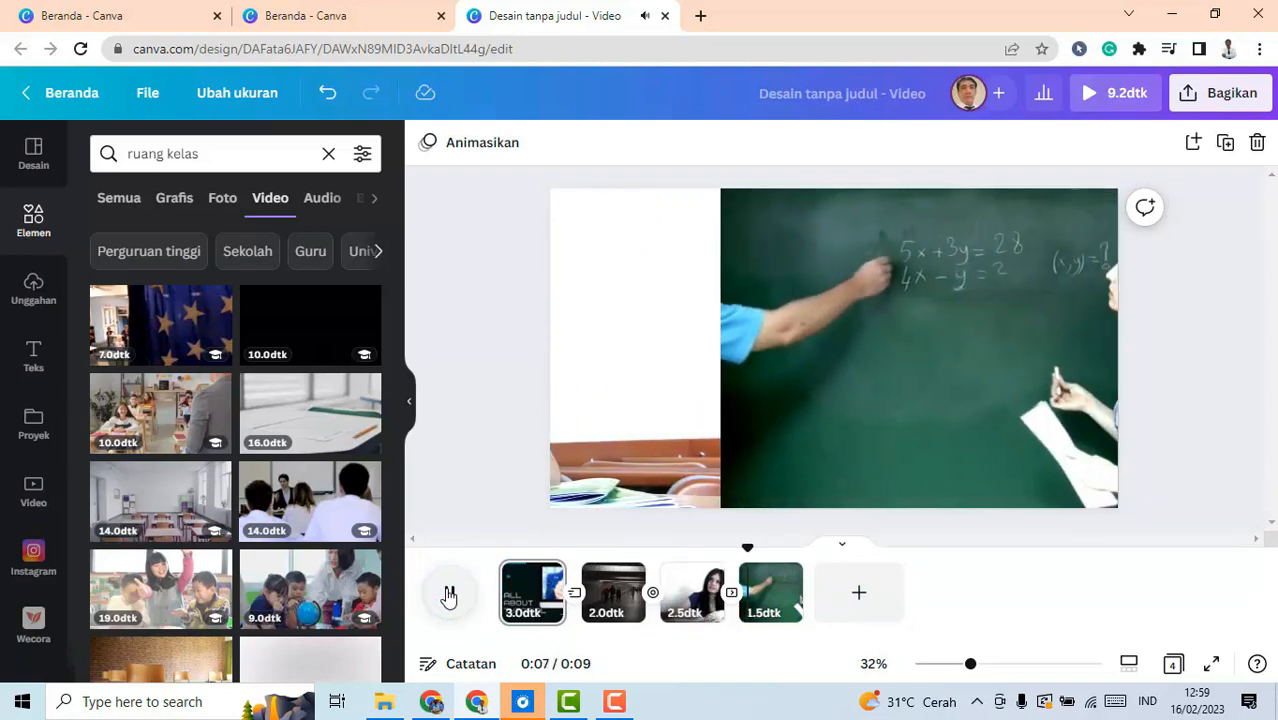
{"action": "left_click", "coordinate": [449, 593]}
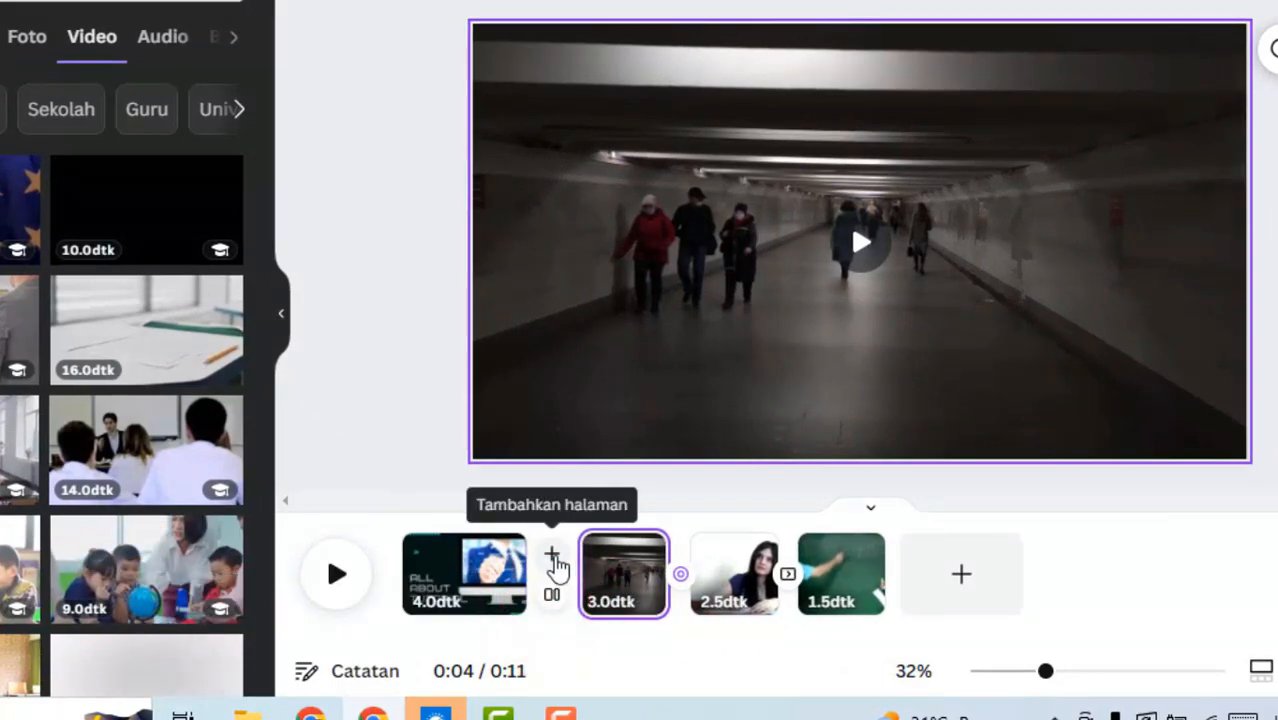
Insert a blank page after the first page, with a black background and a duration of 0.9 seconds
{"action": "left_click", "coordinate": [556, 555]}
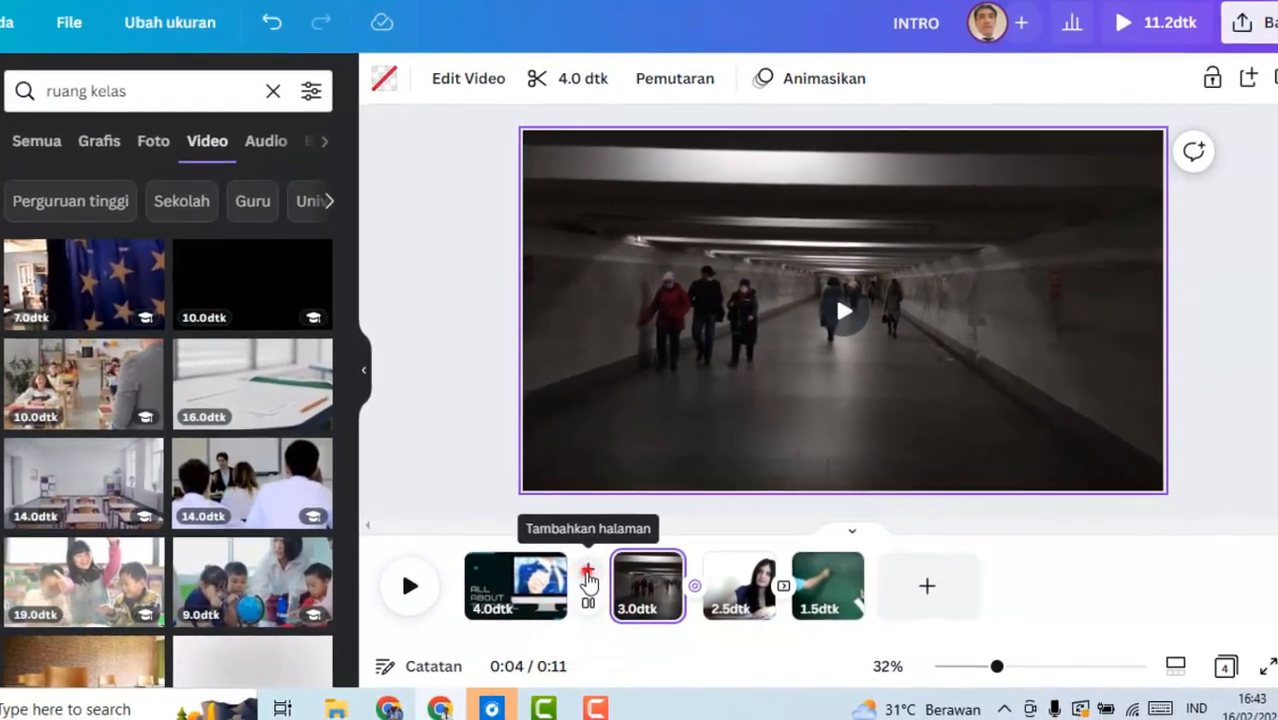
{"action": "left_click", "coordinate": [588, 578]}
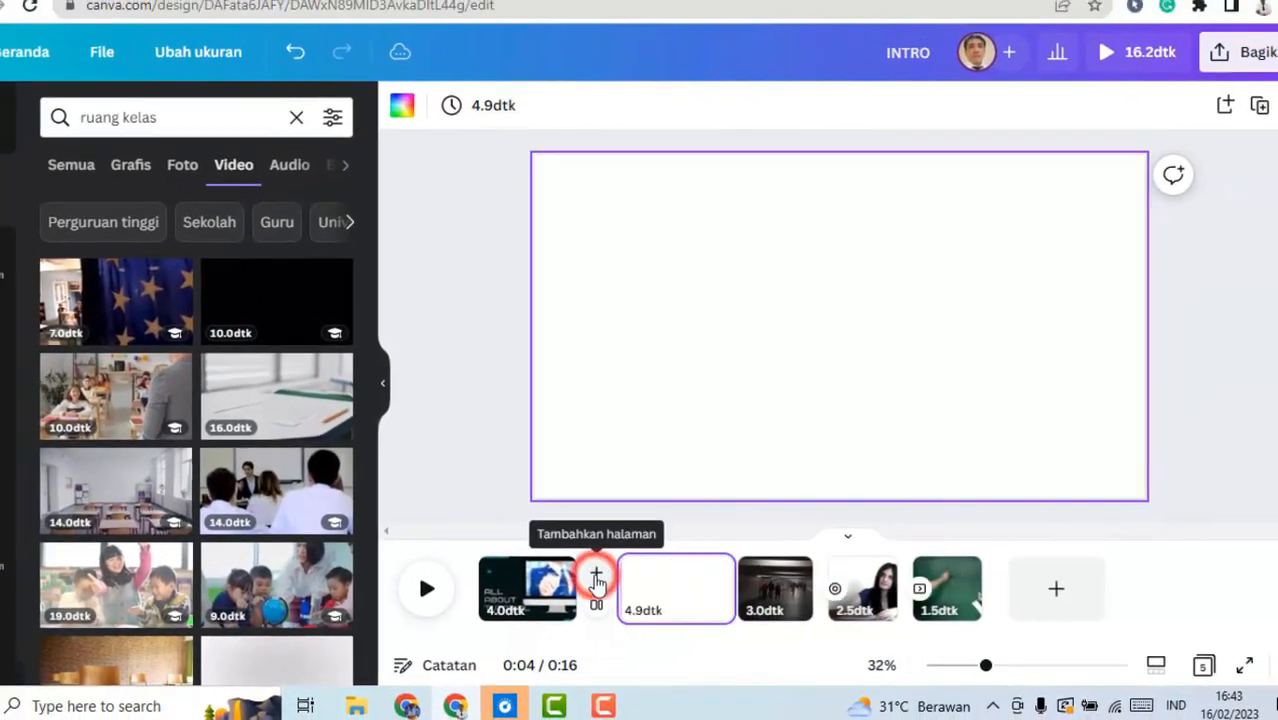
{"action": "left_click", "coordinate": [672, 593]}
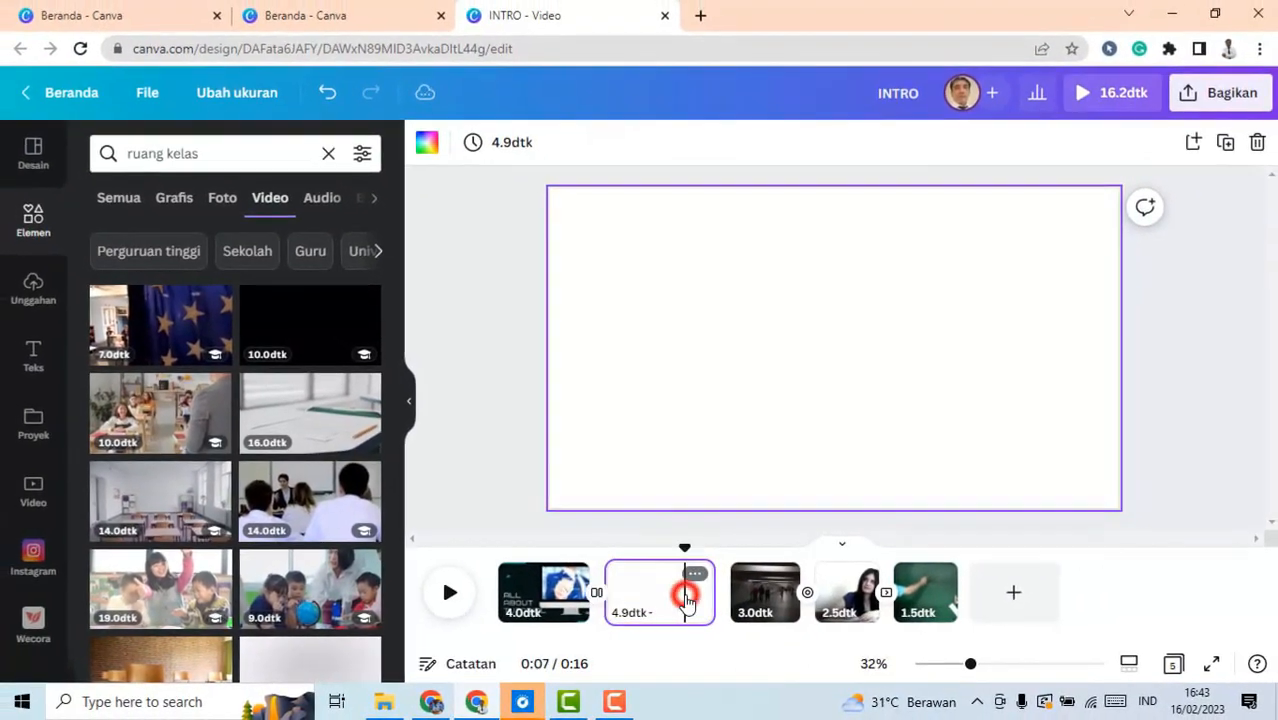
{"action": "left_click", "coordinate": [430, 144]}
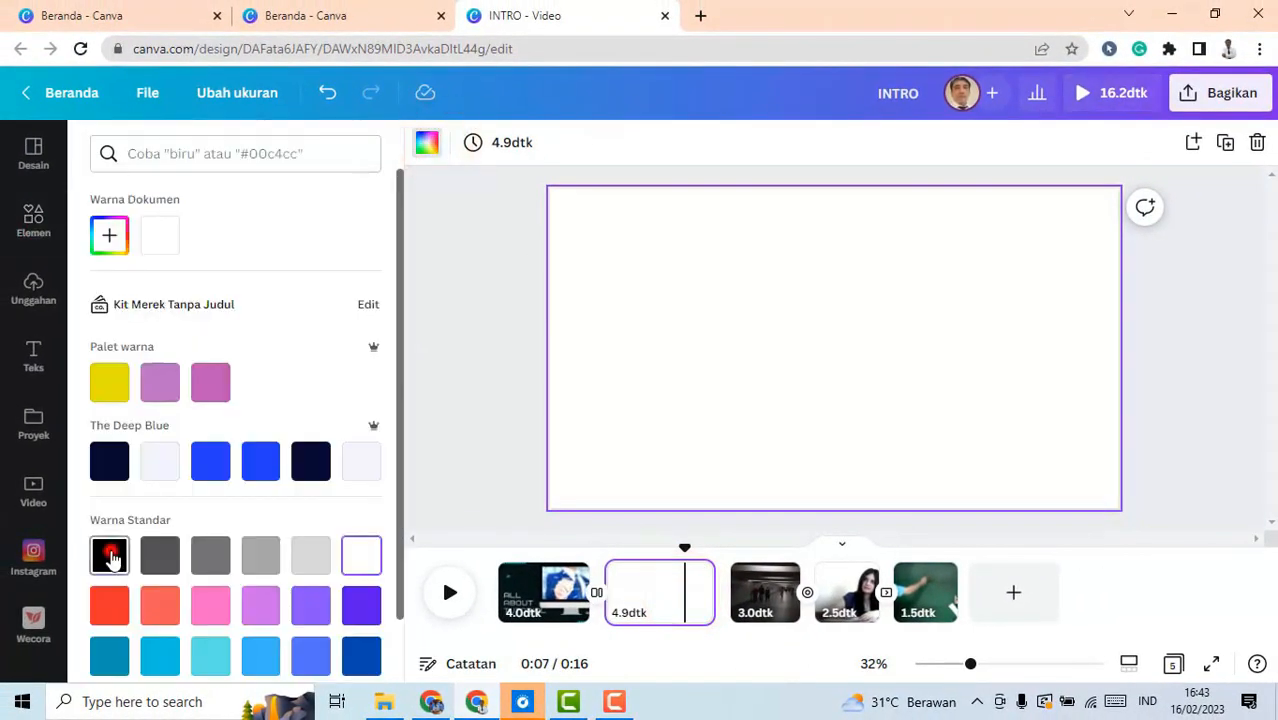
{"action": "left_click", "coordinate": [110, 556]}
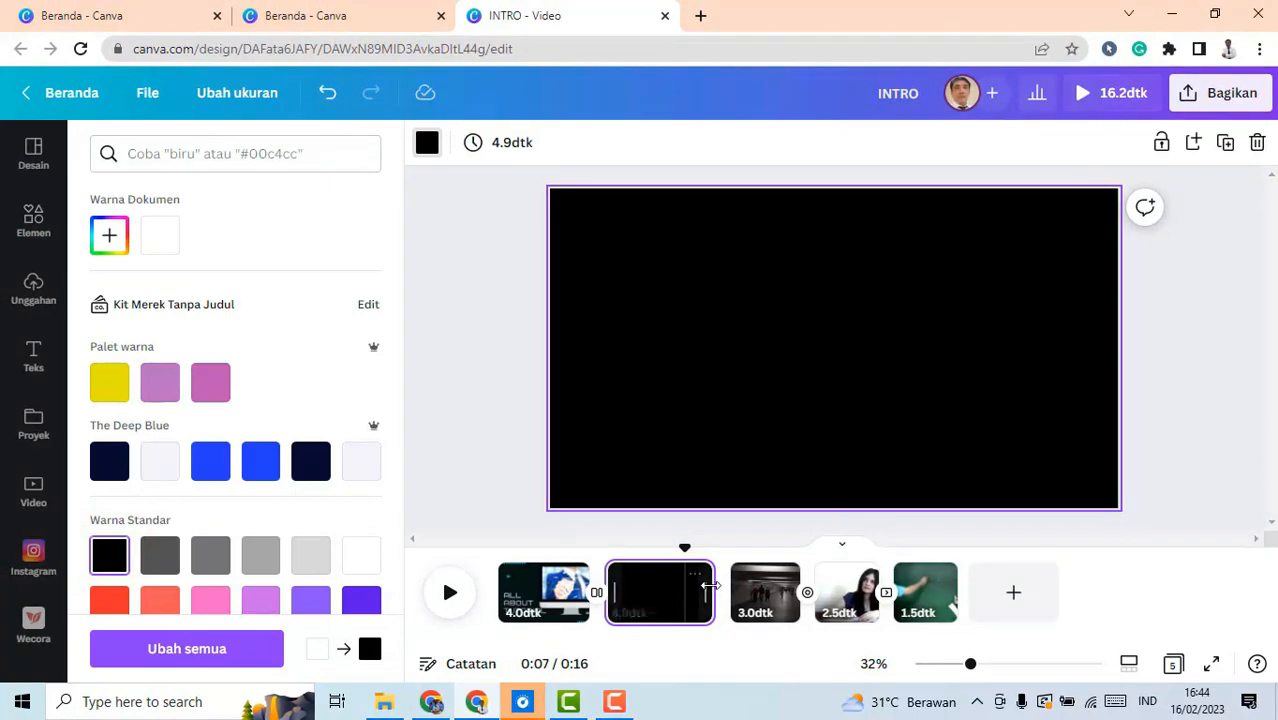
{"action": "left_click_drag", "start_coordinate": [693, 588], "coordinate": [618, 592]}
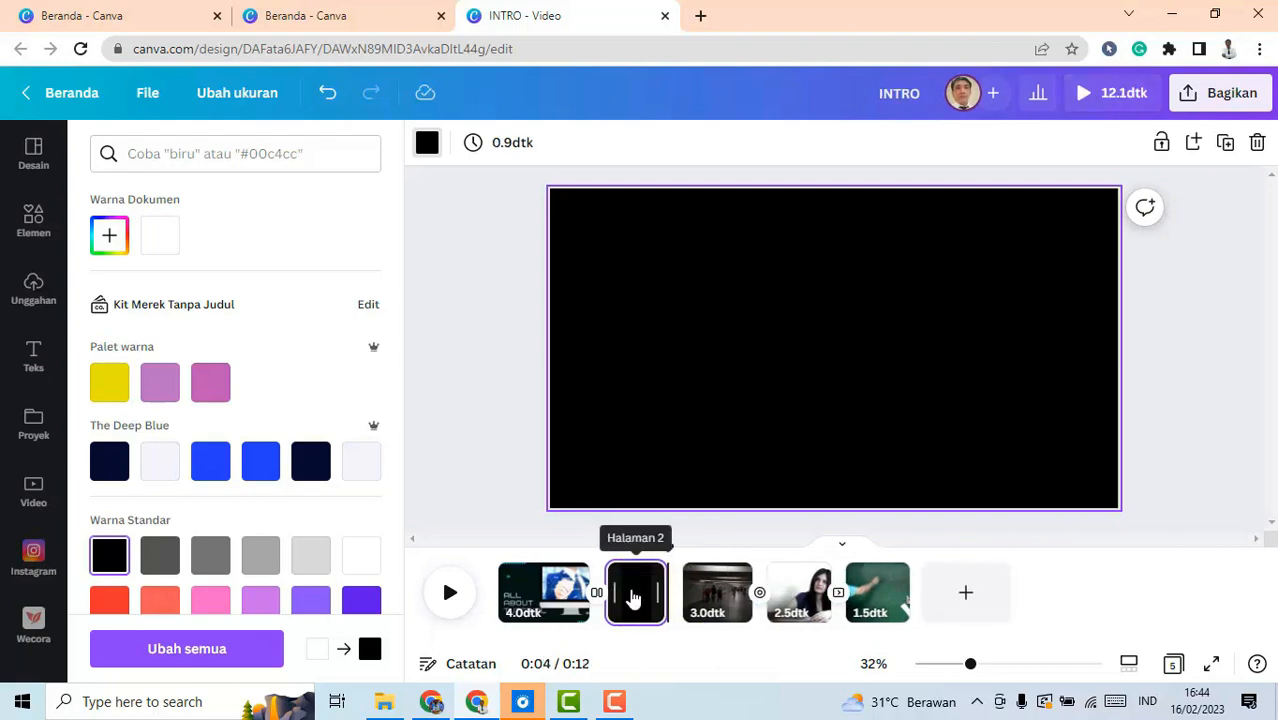
Apply a 0.19-second rightward Usap Garis transition on both sides of the black page, and play the video to preview it
{"action": "left_click", "coordinate": [598, 608]}
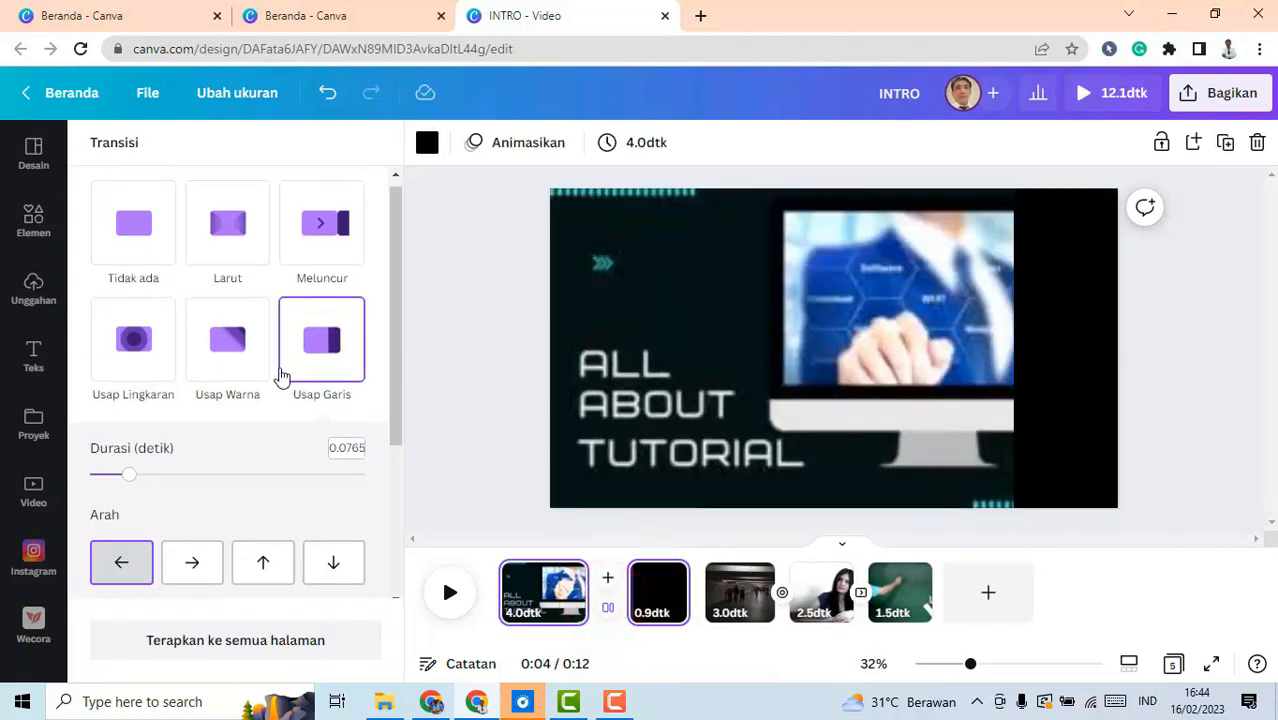
{"action": "left_click", "coordinate": [303, 368]}
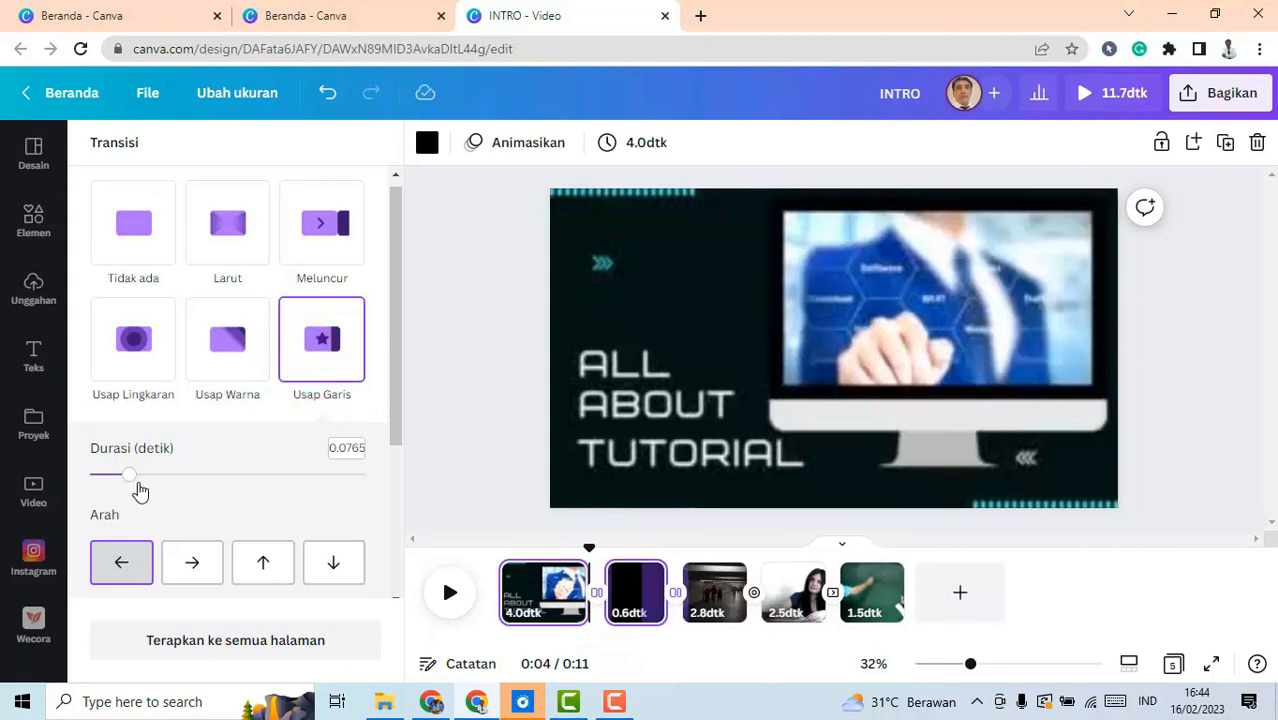
{"action": "left_click_drag", "start_coordinate": [141, 479], "coordinate": [195, 478]}
{"action": "left_click", "coordinate": [194, 563]}
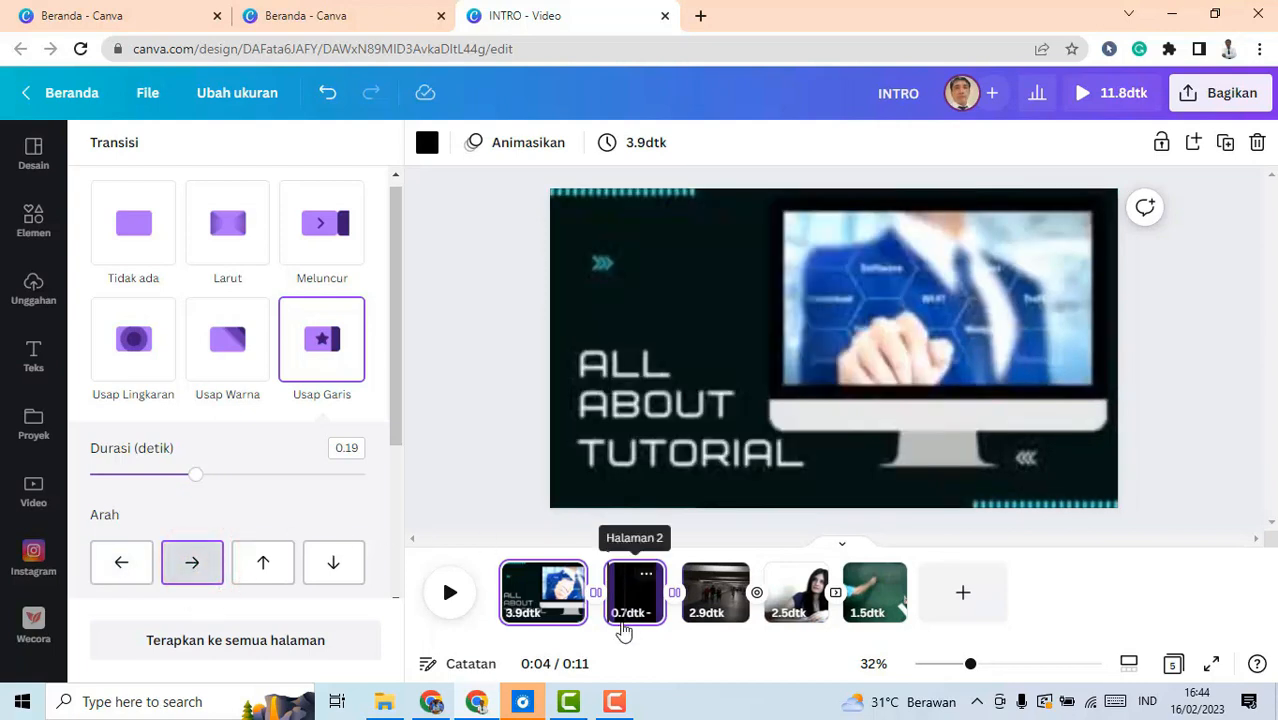
{"action": "left_click", "coordinate": [561, 552]}
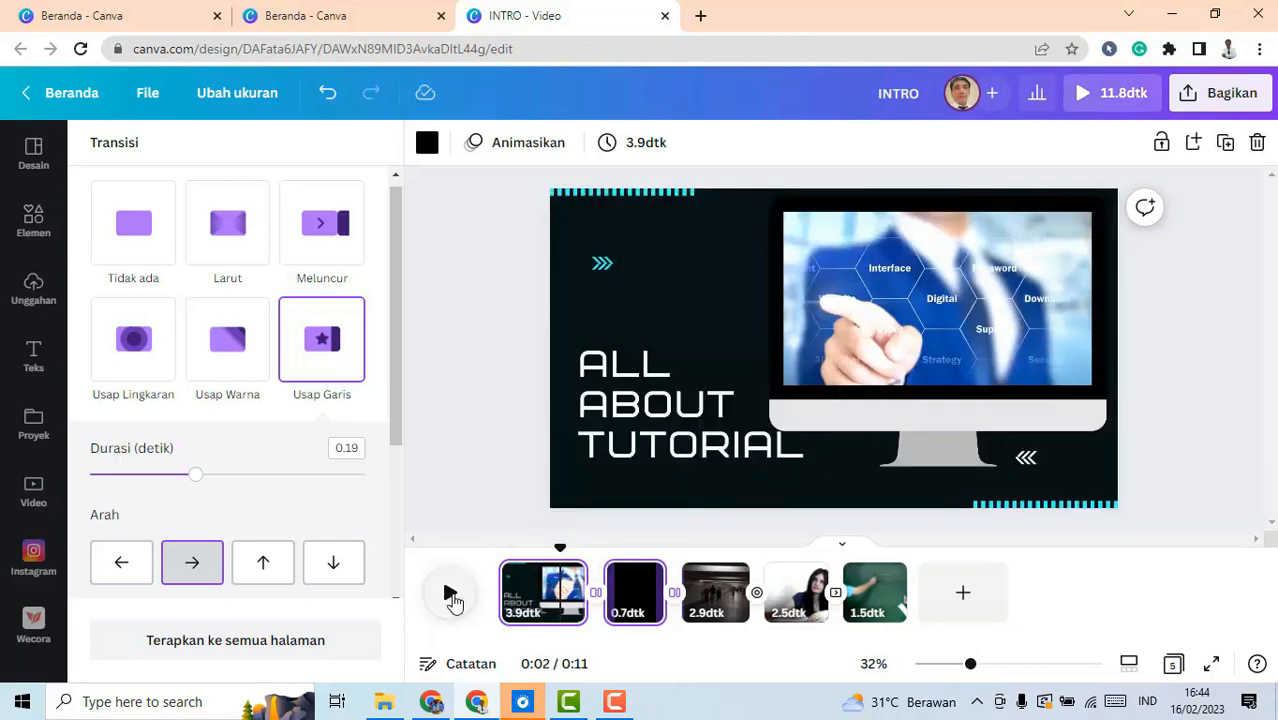
{"action": "left_click", "coordinate": [452, 595]}
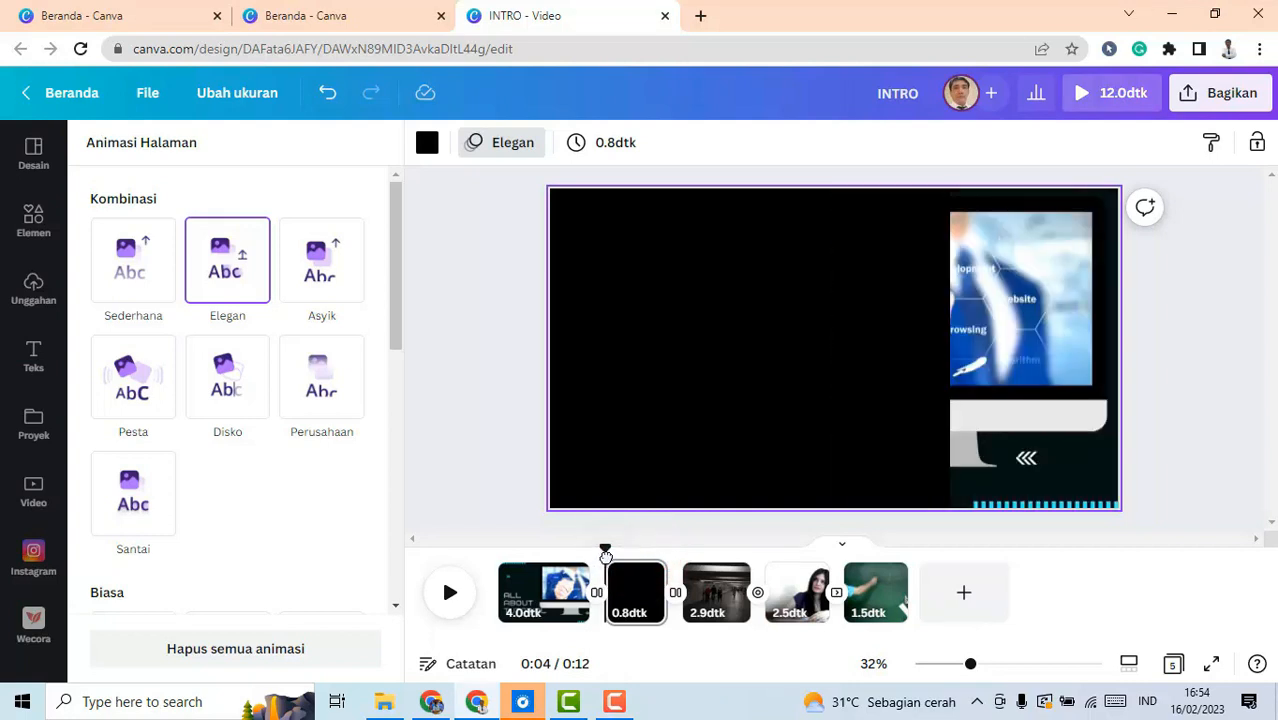
Add a text box reading "BELAJAR CANVA" and "BERSAMA EDUKASI DIGITAL" to the black page, with blank lines between the two phrases
{"action": "key", "text": "t"}
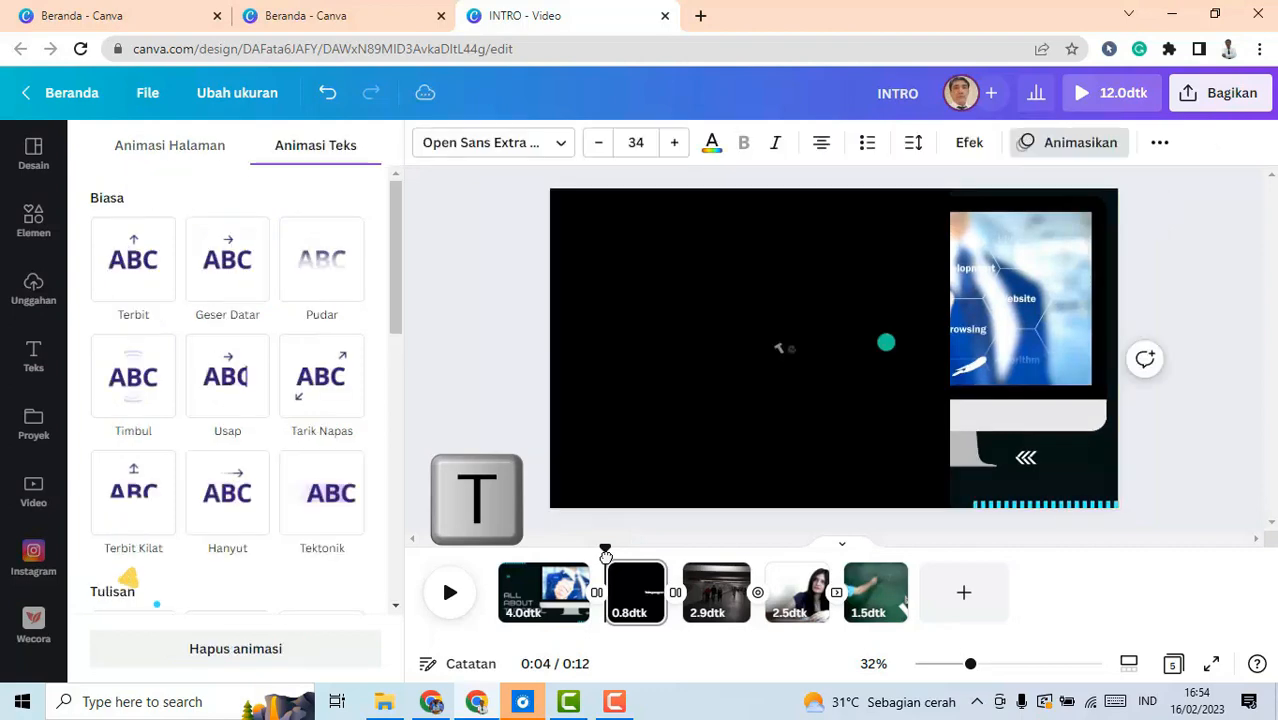
{"action": "double_click", "coordinate": [787, 350]}
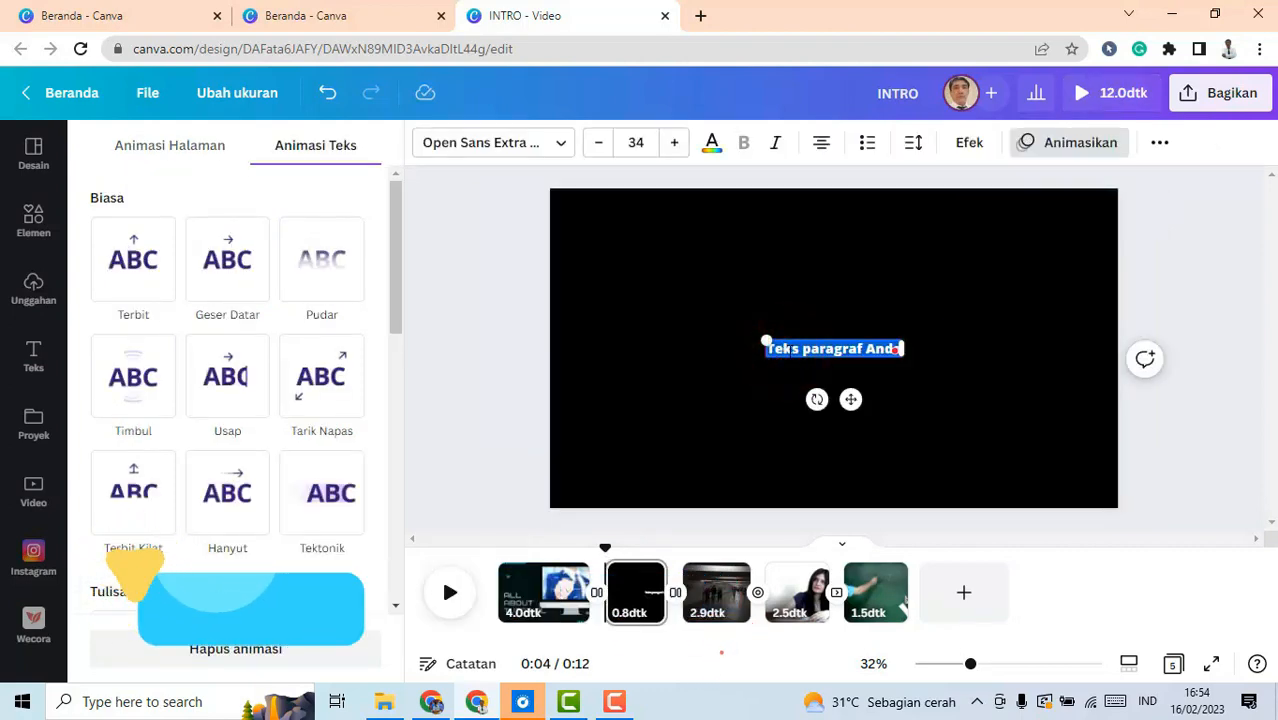
{"action": "type", "text": "BELAJAR CANVA BERSAMA EDUKASI DIGITAL"}
{"action": "key", "text": "BackSpace"}
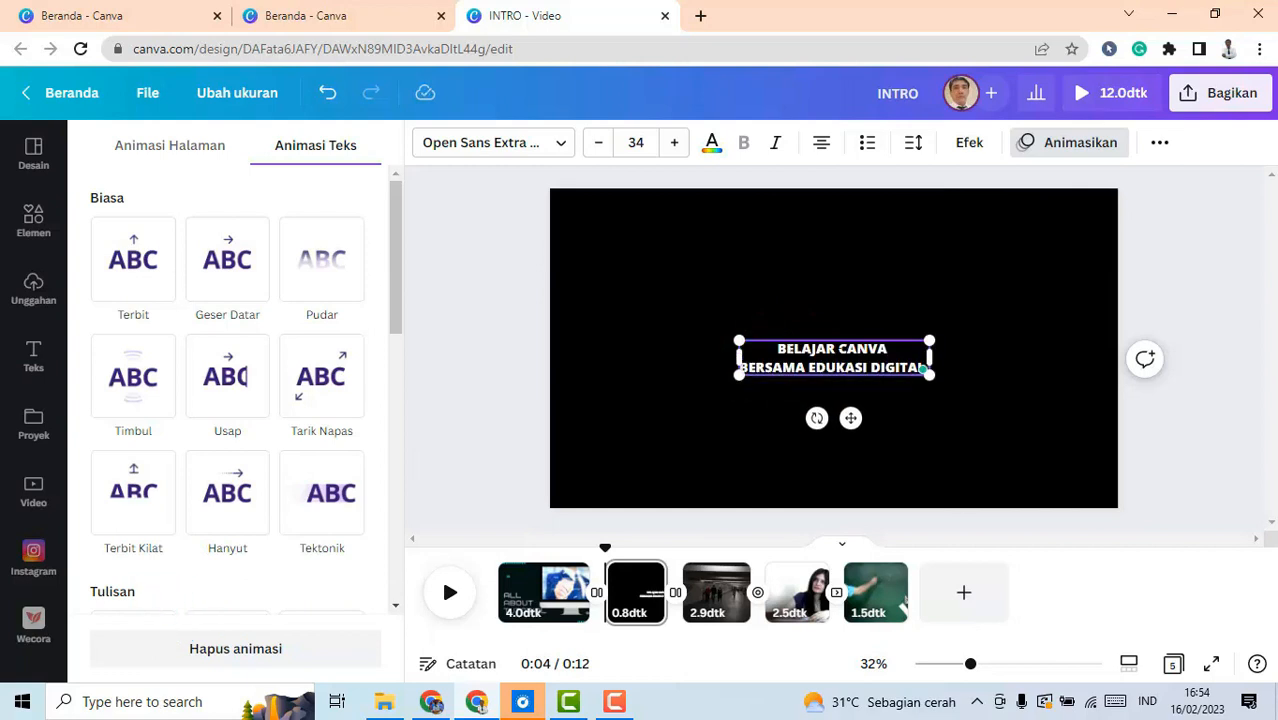
{"action": "key", "text": "Return"}
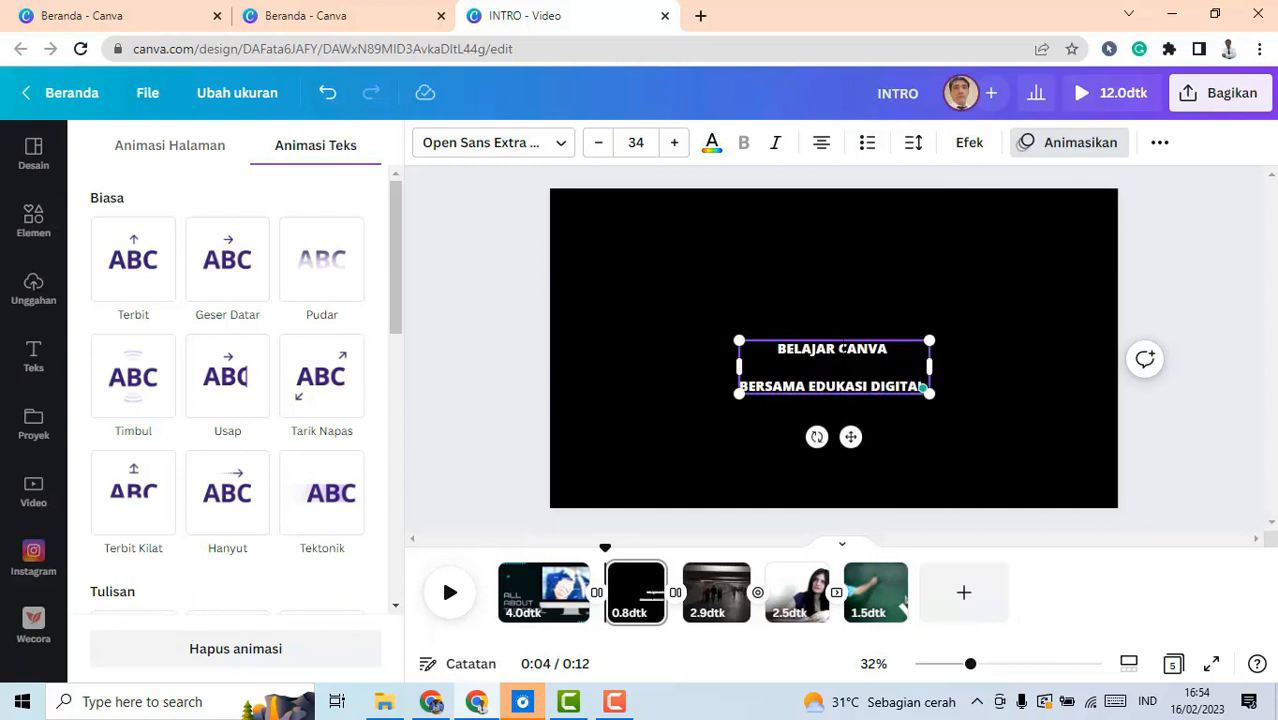
{"action": "key", "text": "Return"}
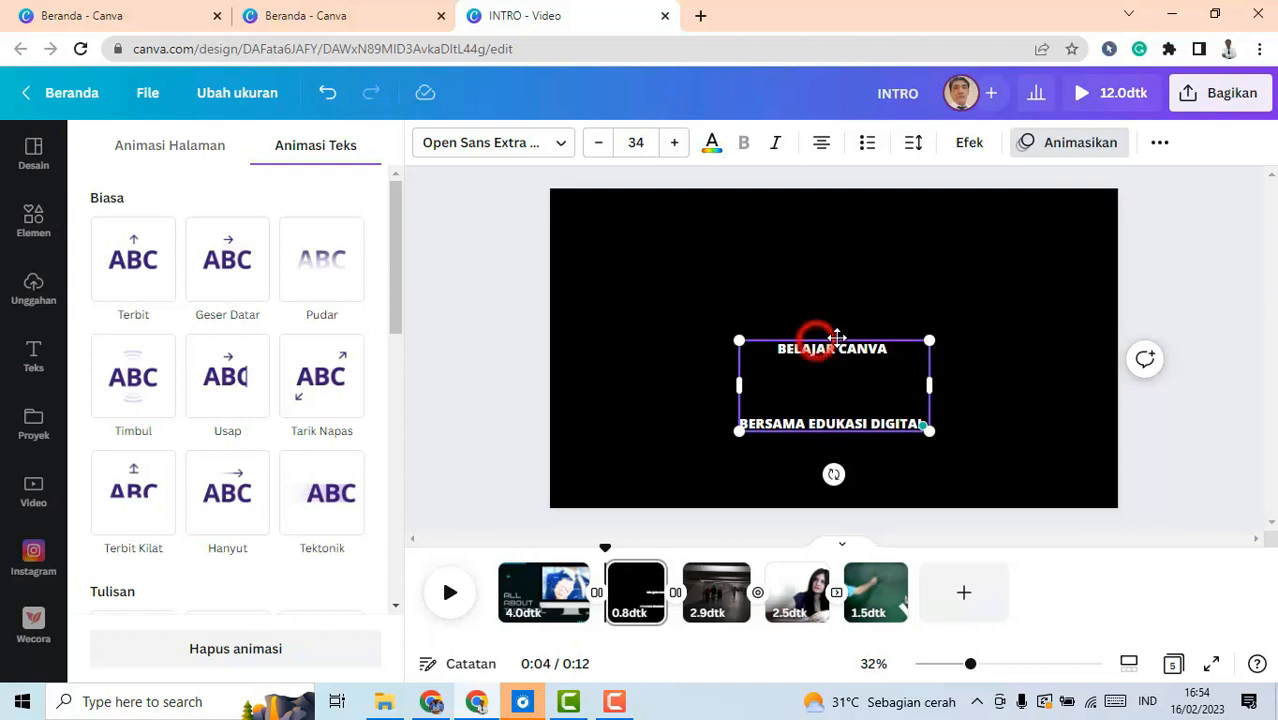
Enlarge both lines of text to size 80 and centre the text box on the black page
{"action": "left_click_drag", "start_coordinate": [837, 337], "coordinate": [832, 300]}
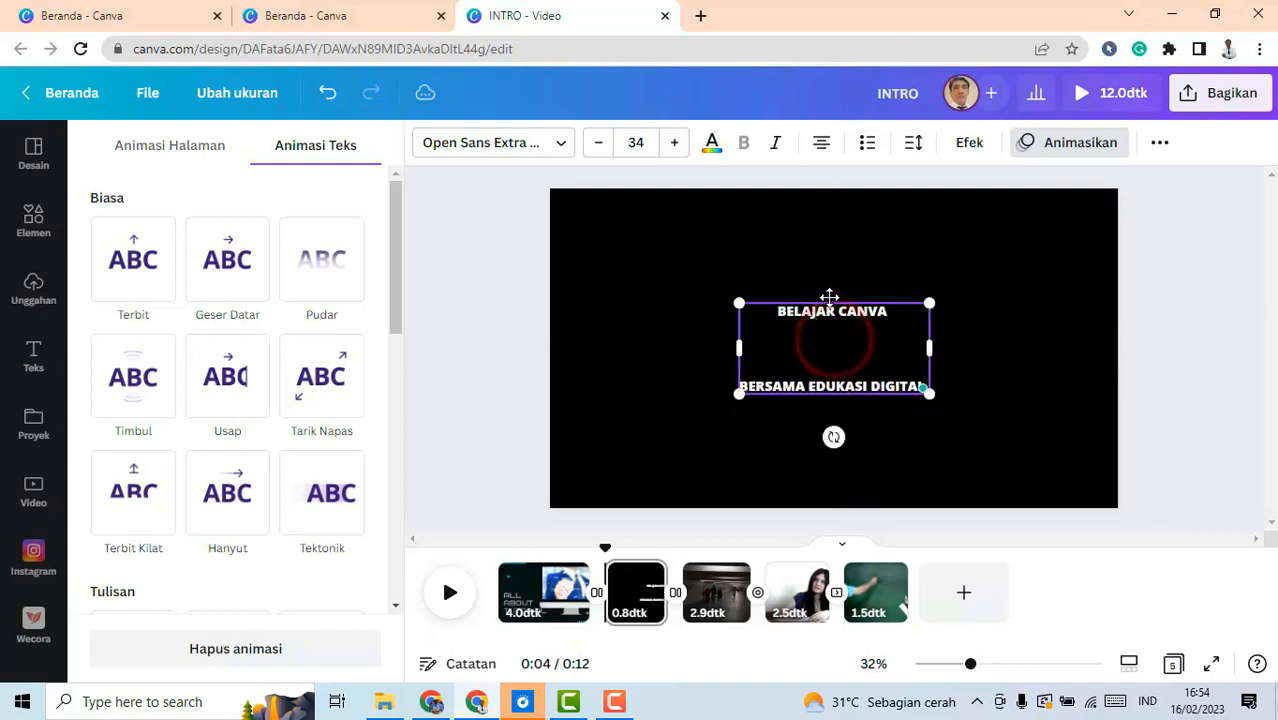
{"action": "left_click", "coordinate": [678, 144]}
{"action": "left_click", "coordinate": [678, 144]}
{"action": "left_click", "coordinate": [678, 144]}
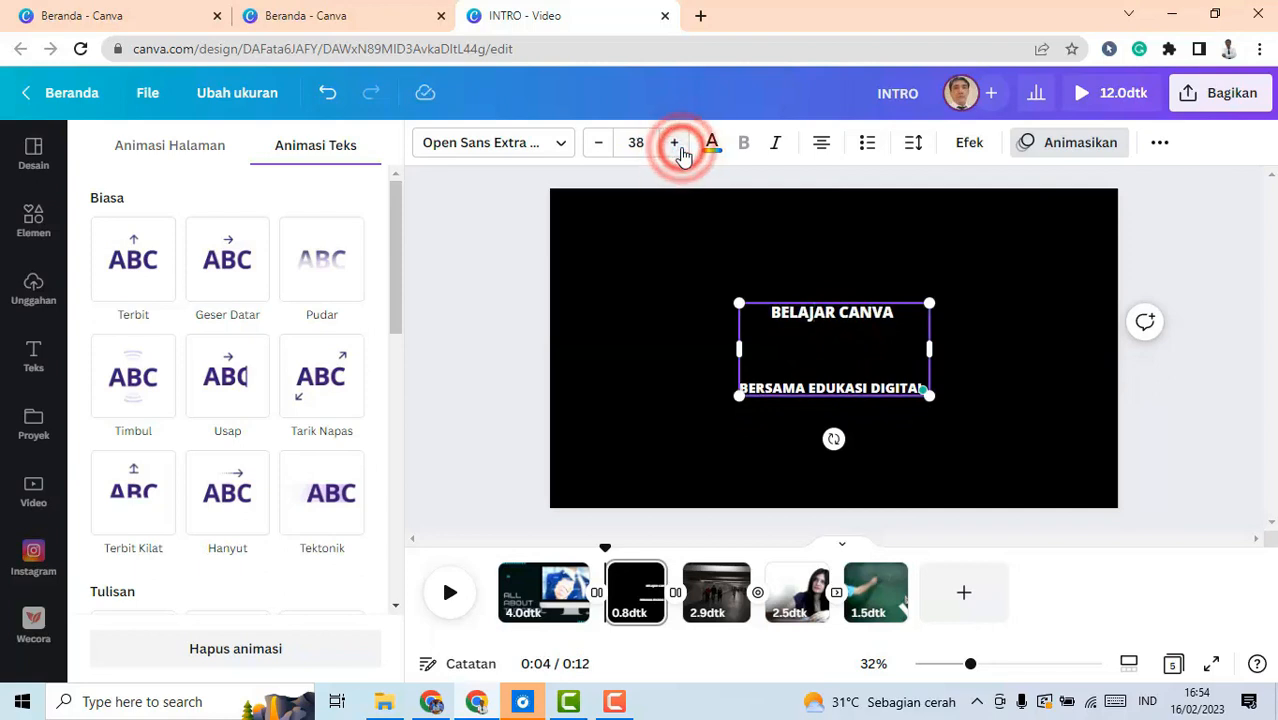
{"action": "left_click", "coordinate": [678, 144]}
{"action": "left_click", "coordinate": [678, 145]}
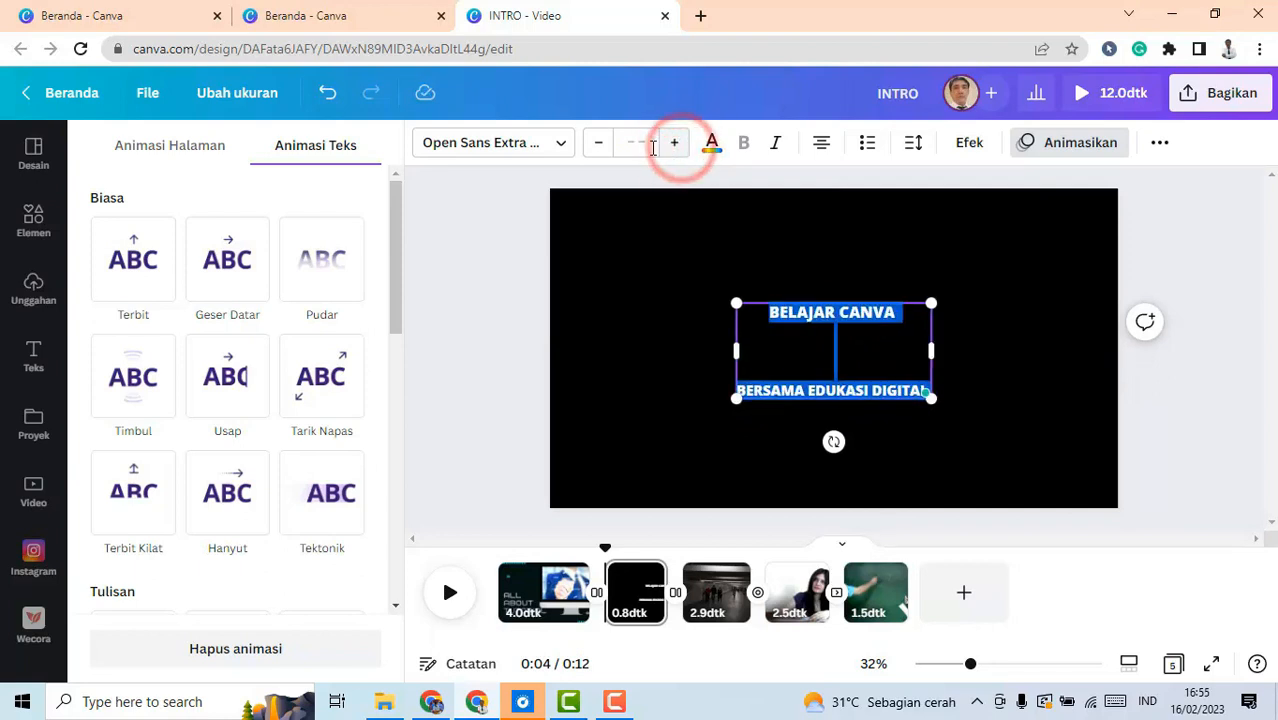
{"action": "left_click", "coordinate": [645, 144]}
{"action": "left_click_drag", "start_coordinate": [731, 228], "coordinate": [728, 388]}
{"action": "left_click", "coordinate": [671, 411]}
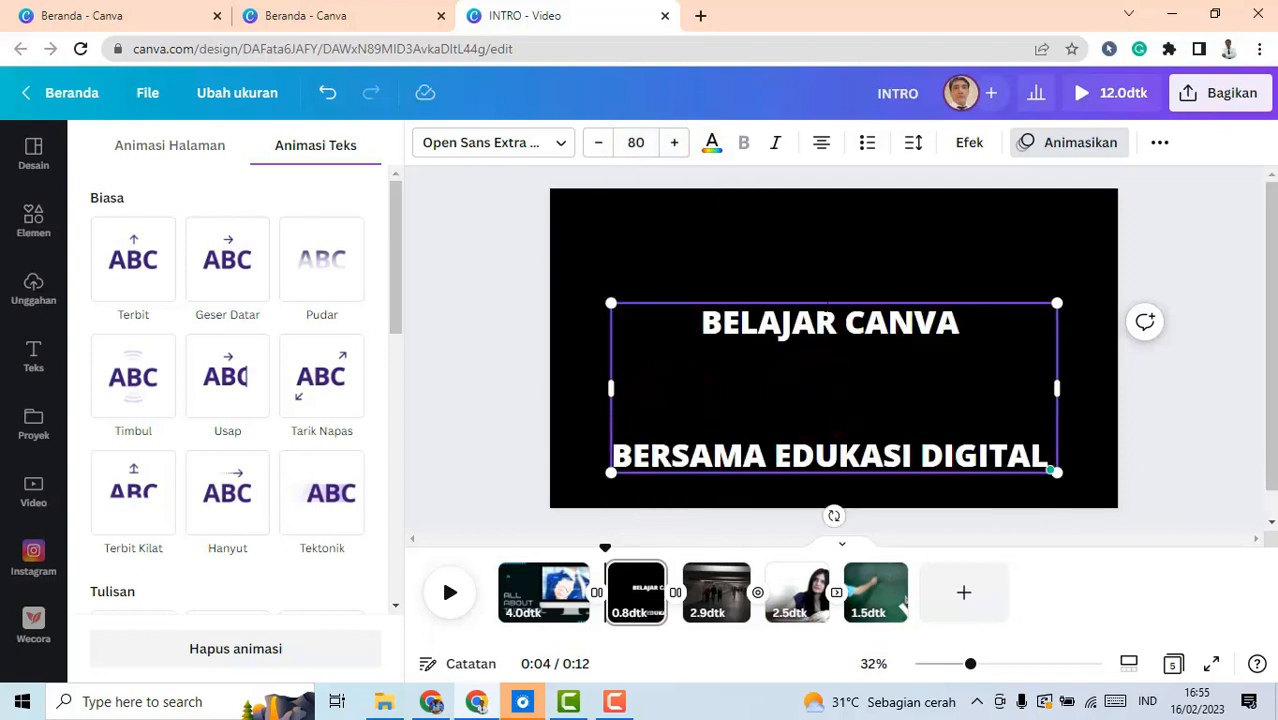
{"action": "left_click_drag", "start_coordinate": [824, 301], "coordinate": [819, 261]}
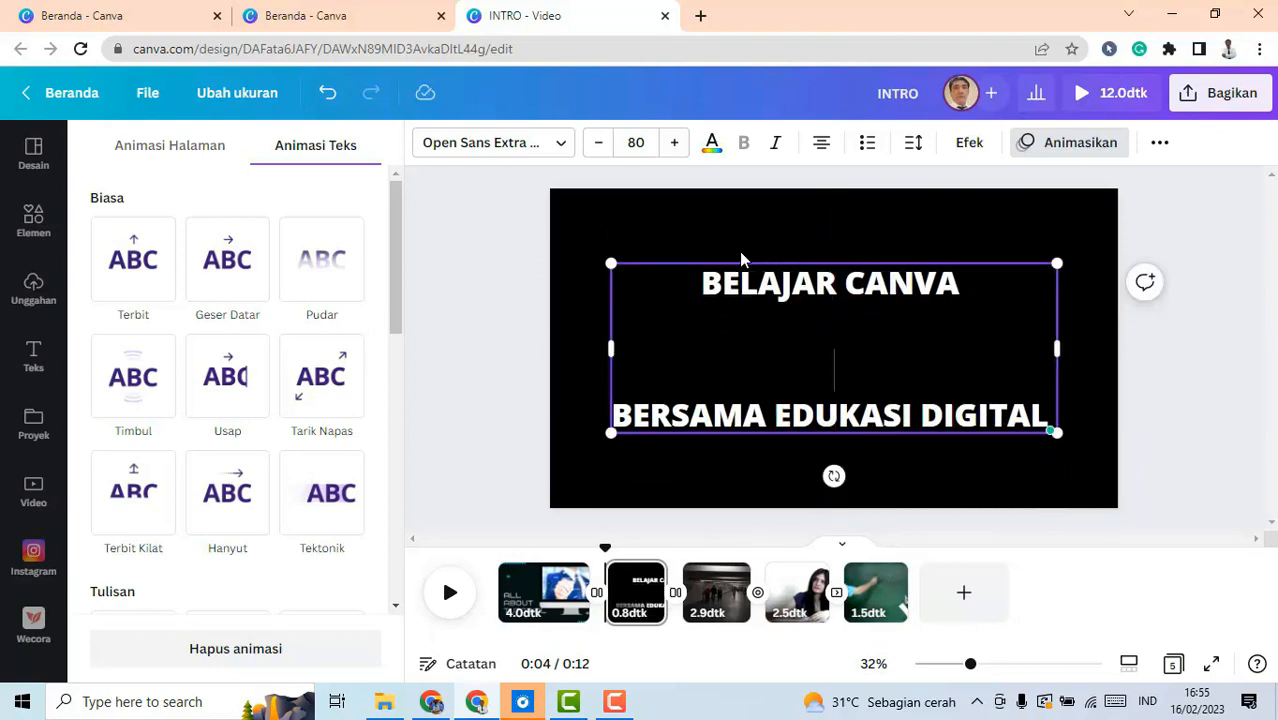
Extend the black title page's duration to 2.6 seconds
{"action": "left_click", "coordinate": [34, 355]}
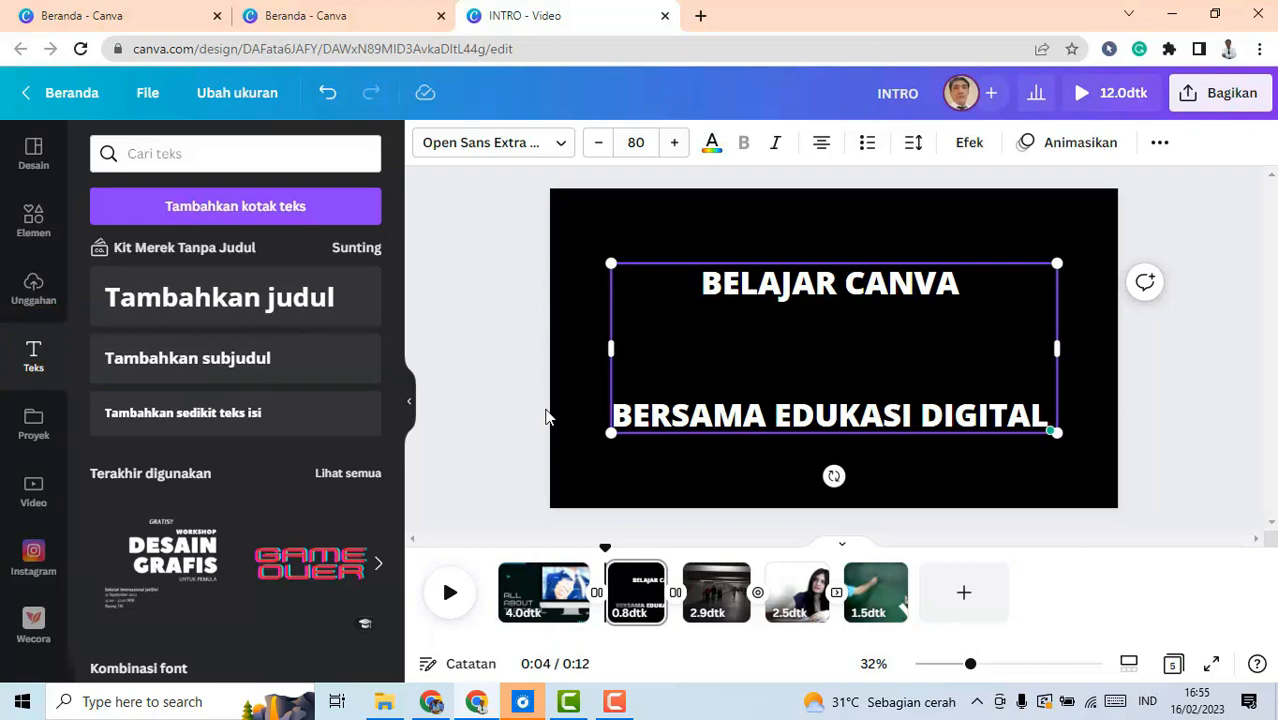
{"action": "left_click", "coordinate": [451, 414]}
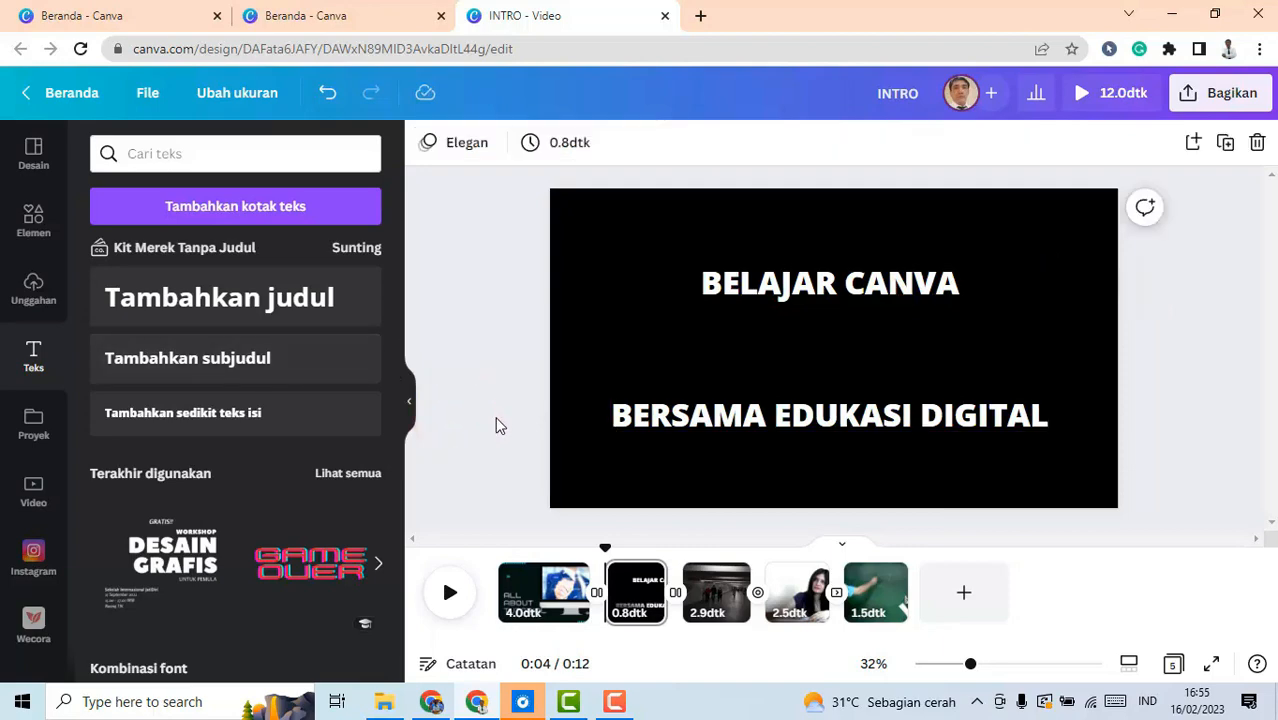
{"action": "left_click", "coordinate": [785, 343]}
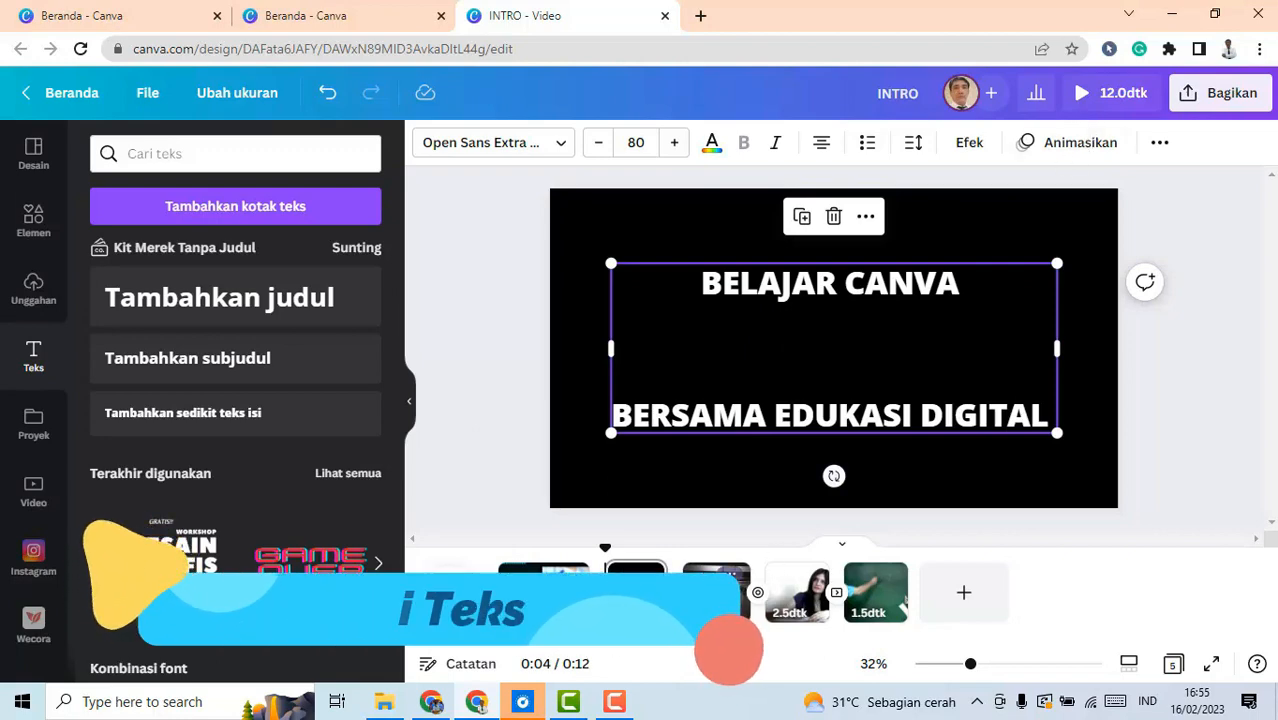
{"action": "left_click", "coordinate": [656, 566]}
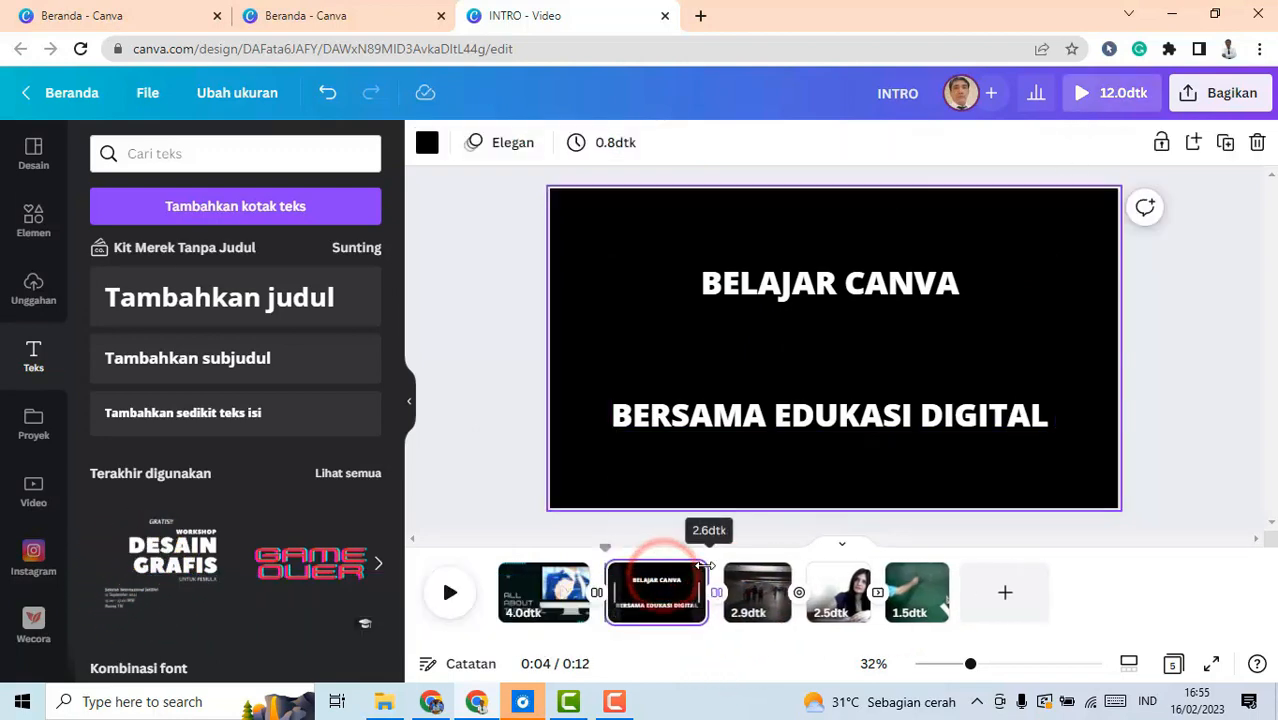
{"action": "left_click_drag", "start_coordinate": [706, 566], "coordinate": [708, 566]}
Apply the Geser Datar text animation to the title text, and replace it with Terbit Kilat
{"action": "left_click", "coordinate": [754, 296]}
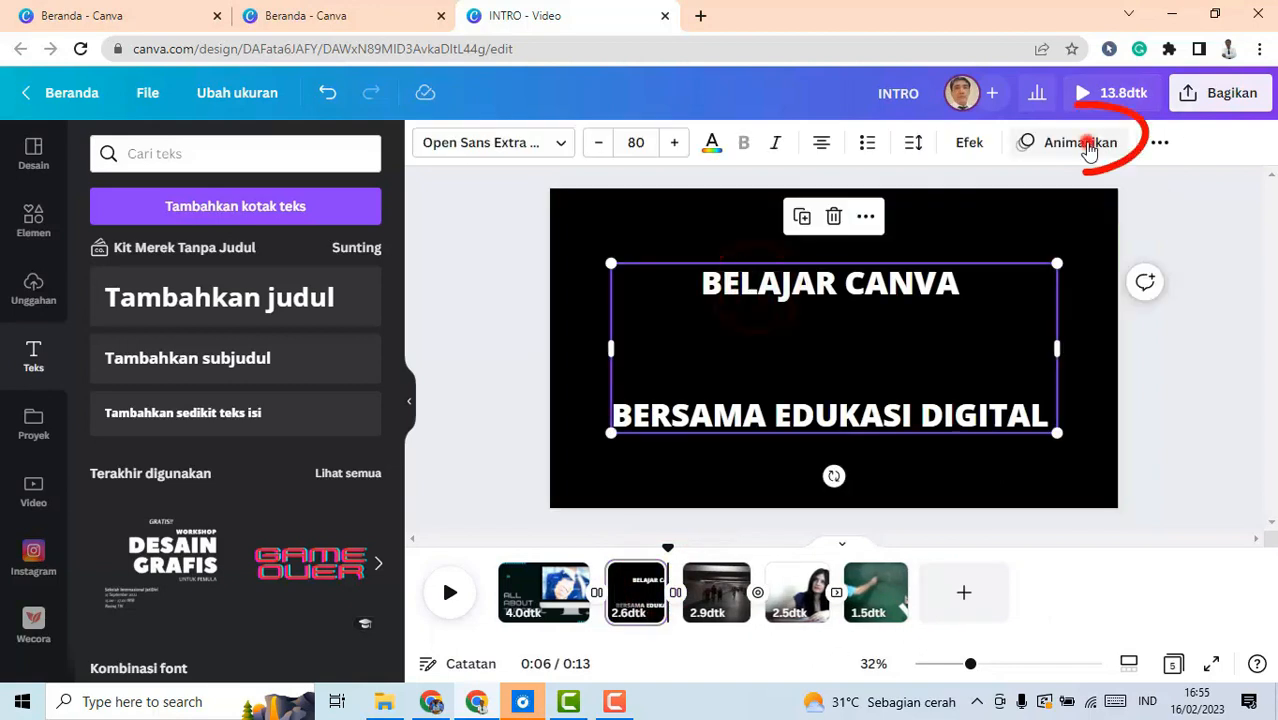
{"action": "left_click", "coordinate": [1088, 146]}
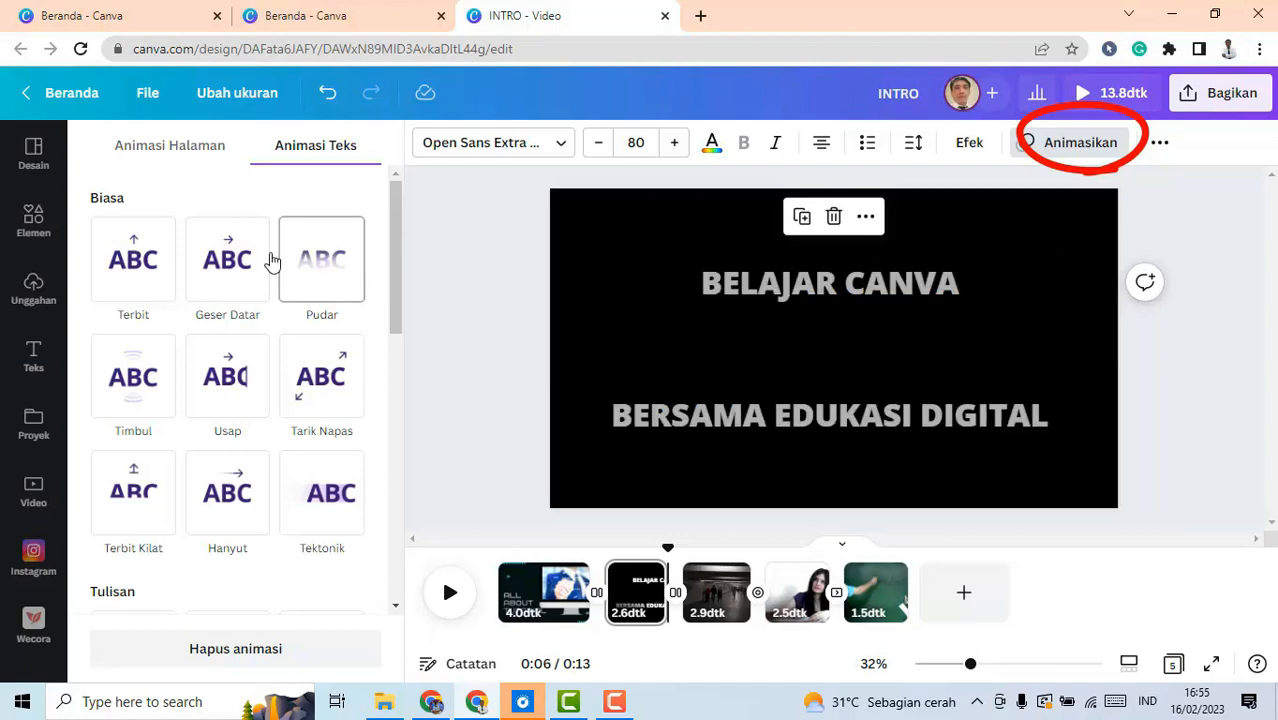
{"action": "left_click", "coordinate": [226, 256]}
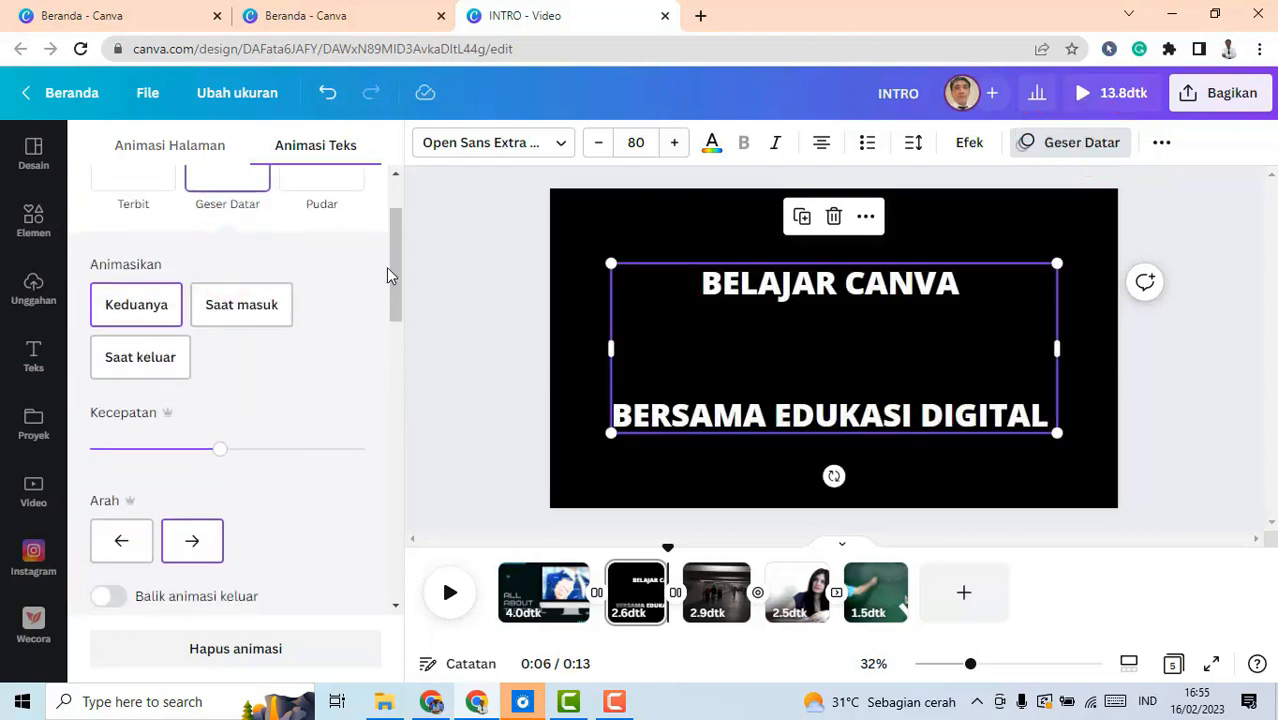
{"action": "left_click_drag", "start_coordinate": [399, 268], "coordinate": [396, 208]}
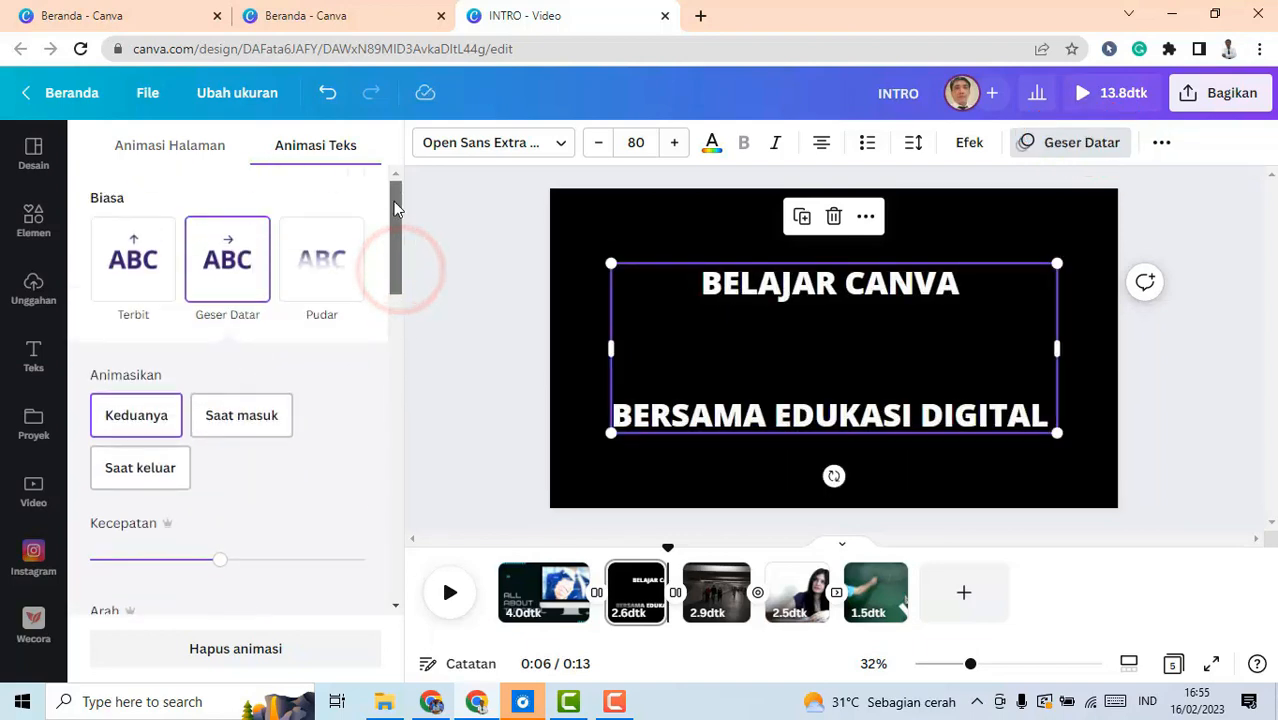
{"action": "left_click_drag", "start_coordinate": [390, 267], "coordinate": [390, 344]}
{"action": "left_click", "coordinate": [121, 535]}
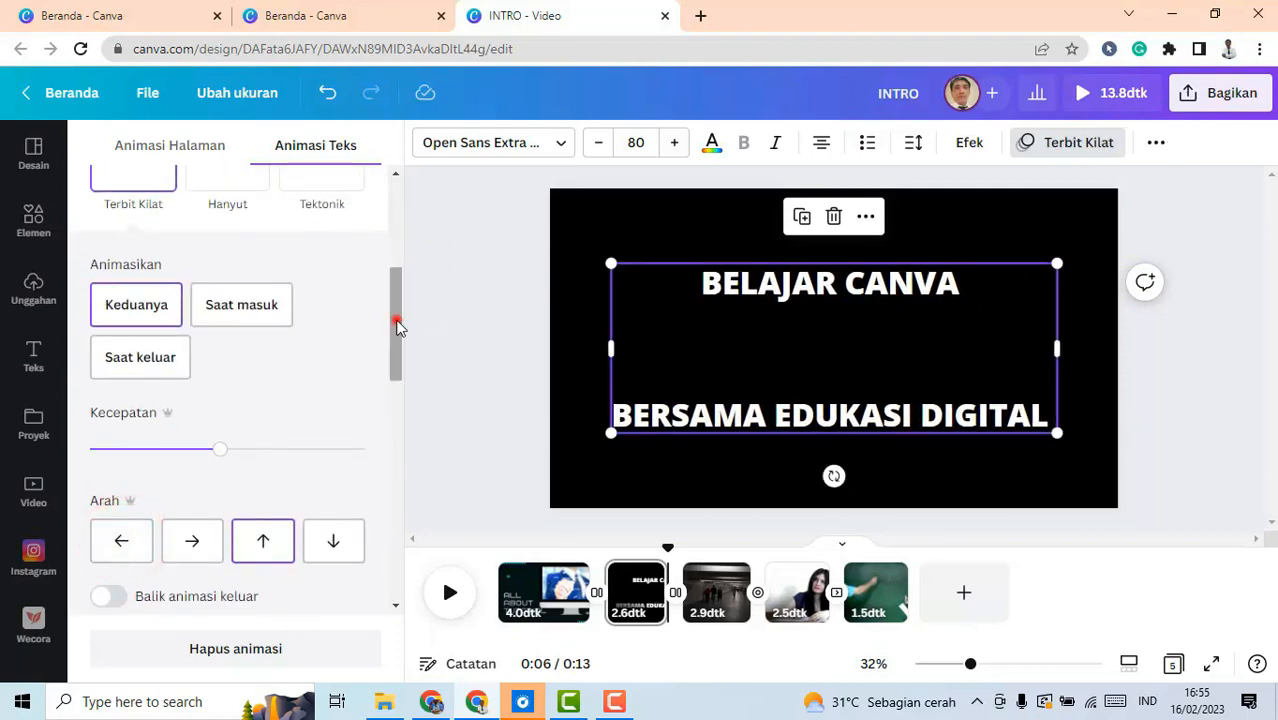
{"action": "left_click_drag", "start_coordinate": [397, 326], "coordinate": [418, 175]}
Add a square shape to the black page and stretch its left side to the start of the lower text line
{"action": "left_click", "coordinate": [34, 222]}
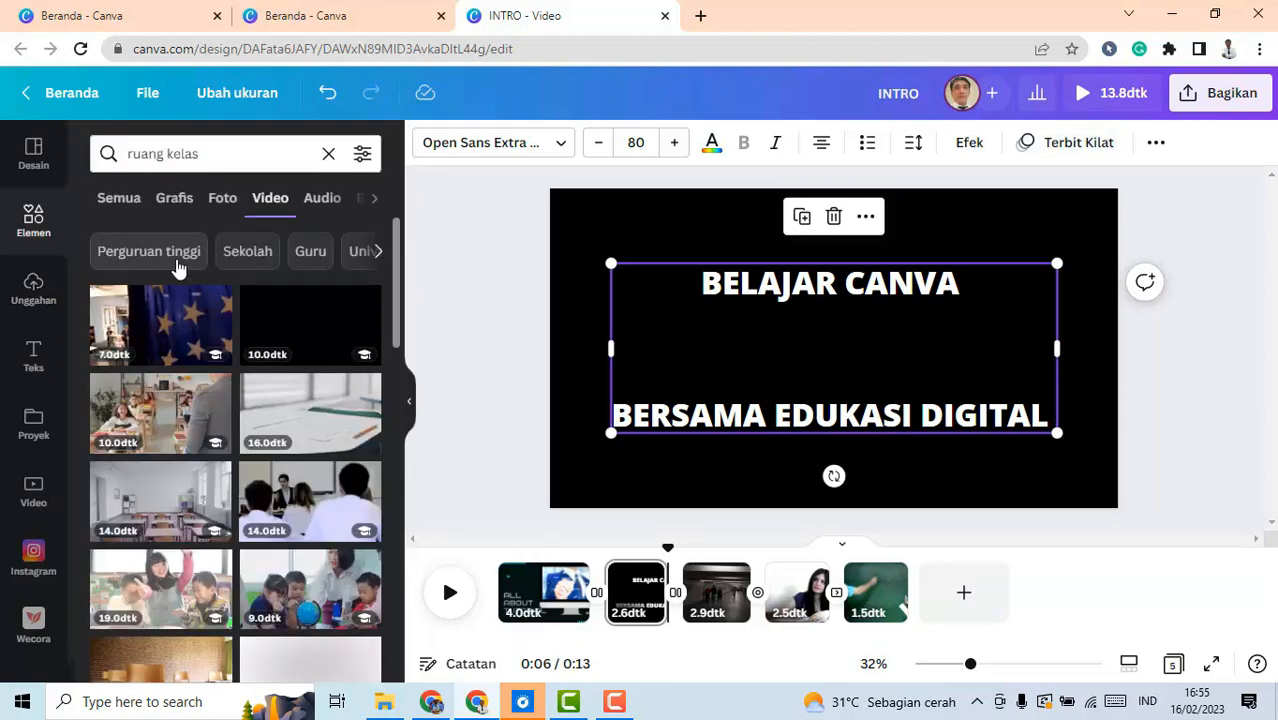
{"action": "left_click", "coordinate": [164, 201]}
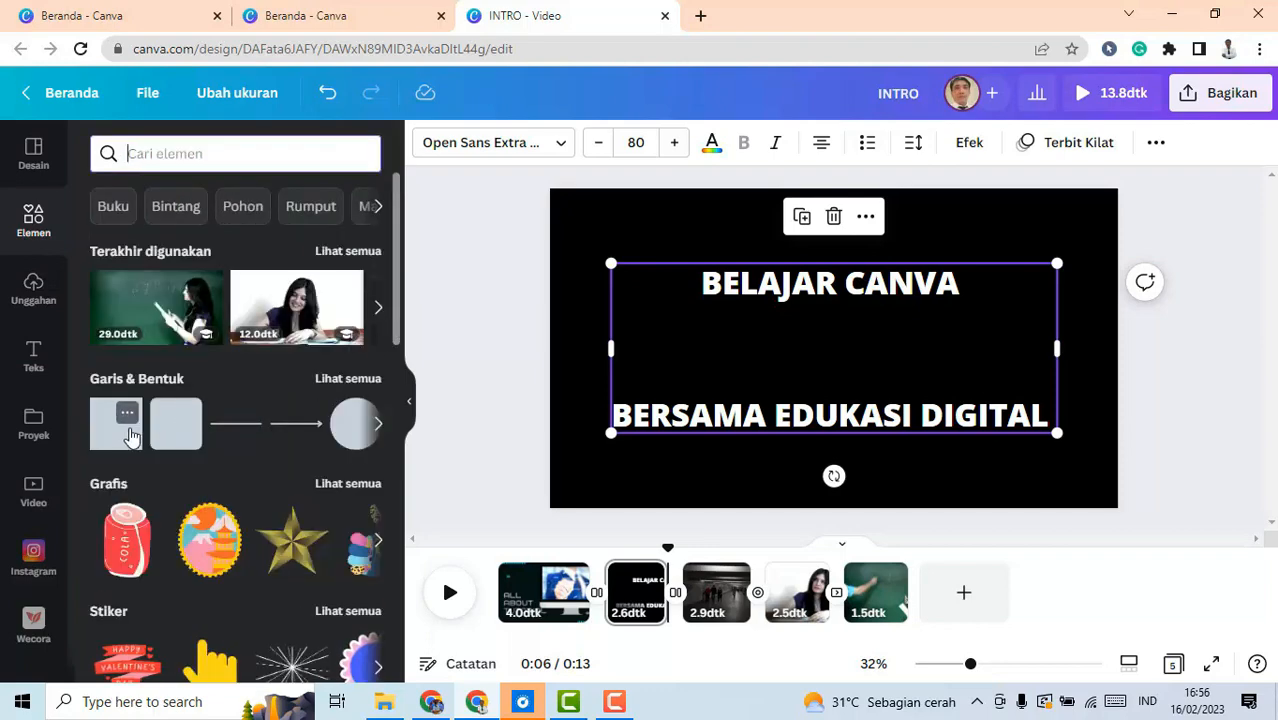
{"action": "left_click", "coordinate": [130, 437]}
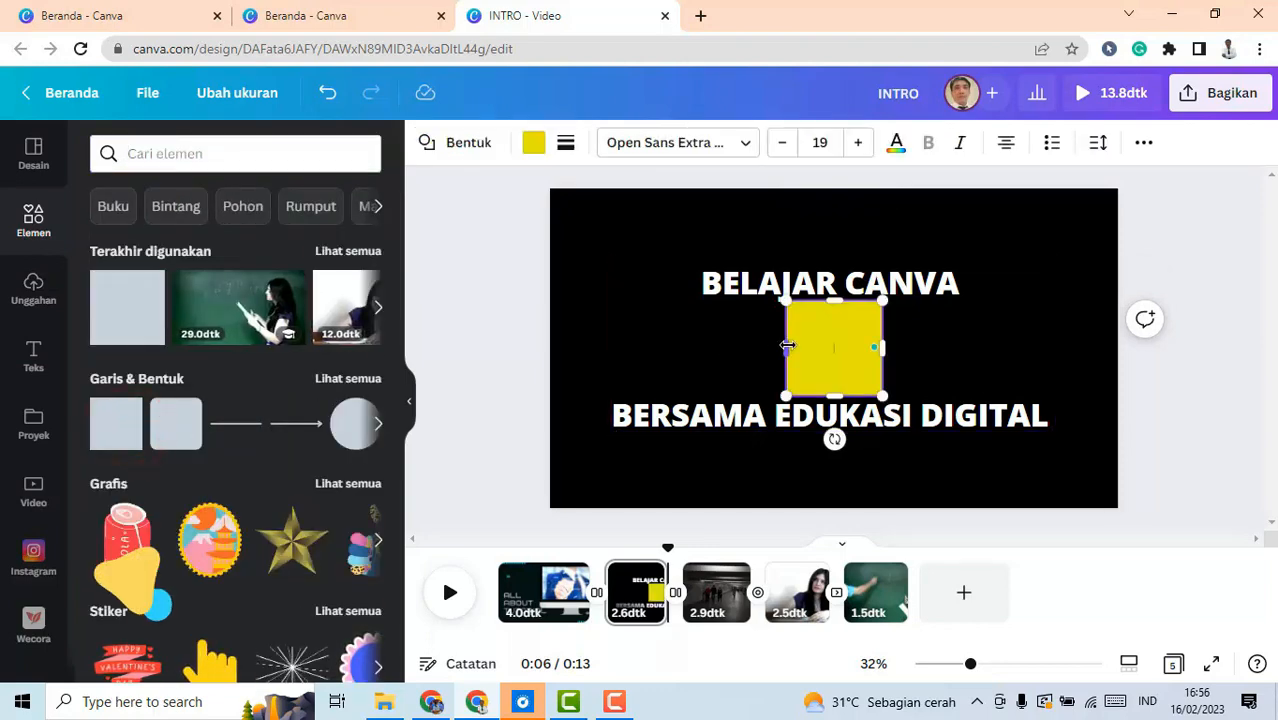
{"action": "left_click_drag", "start_coordinate": [787, 345], "coordinate": [612, 347]}
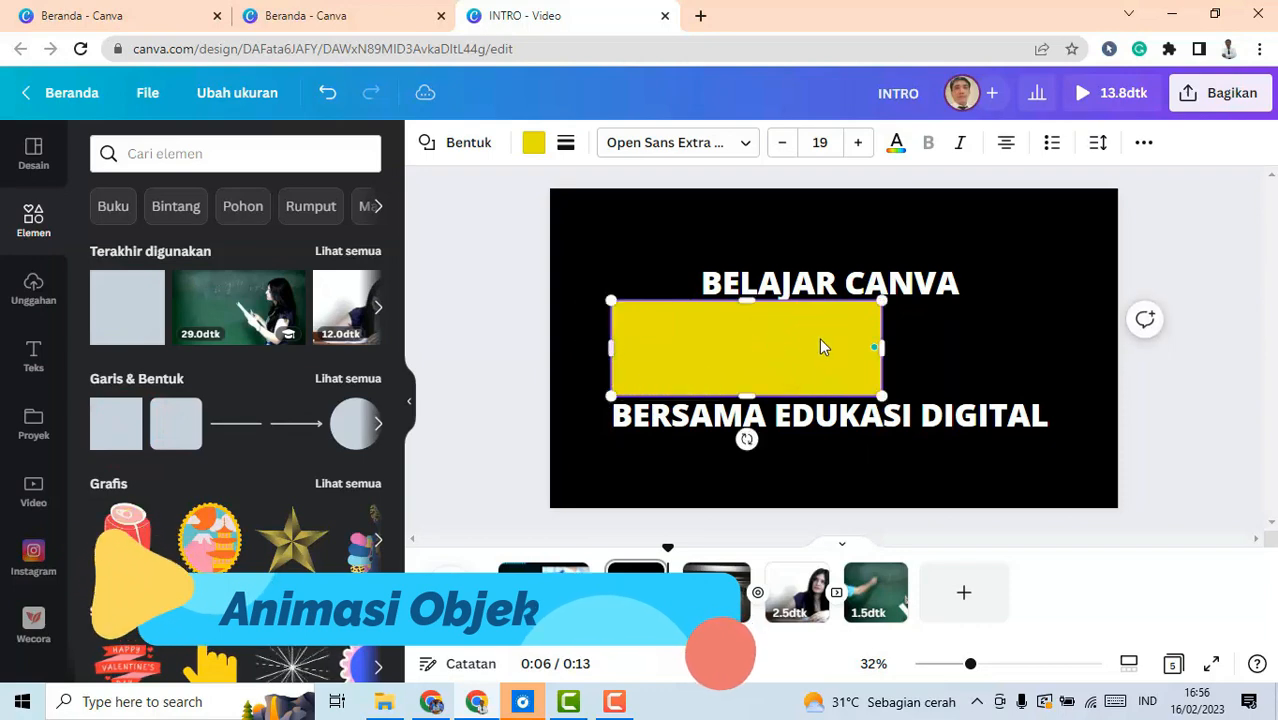
{"action": "left_click", "coordinate": [880, 348]}
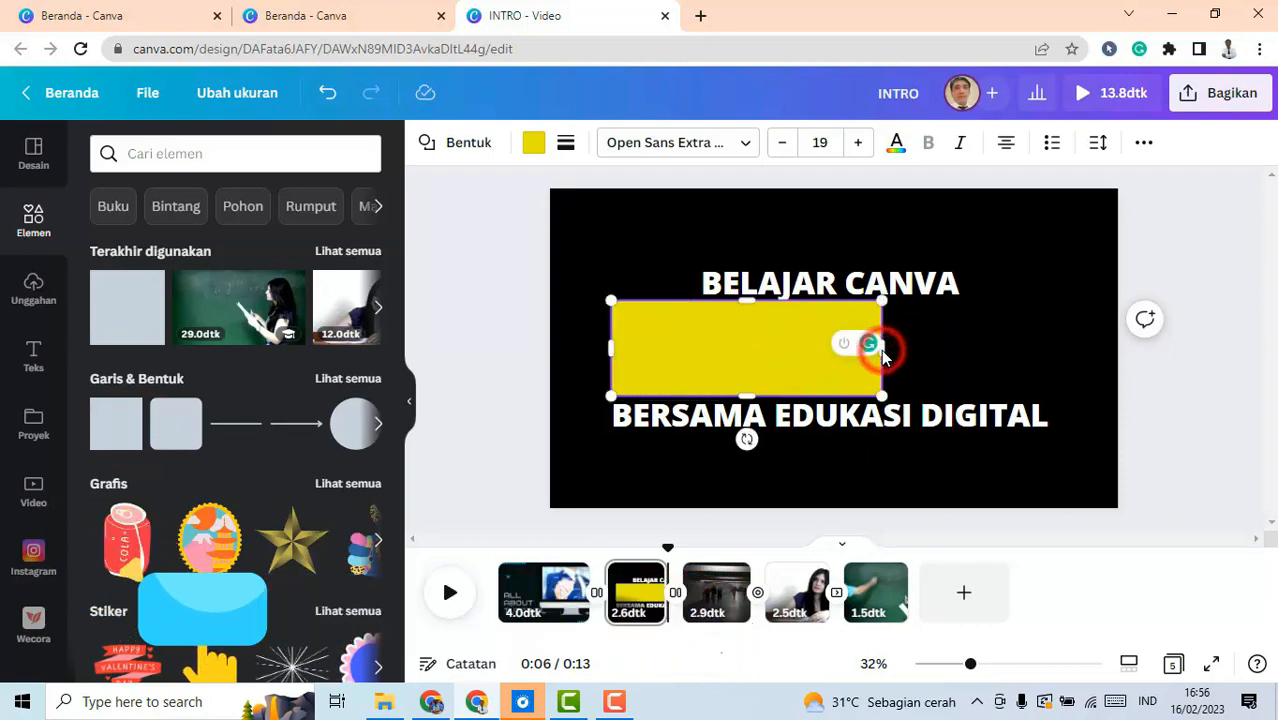
{"action": "left_click", "coordinate": [836, 366]}
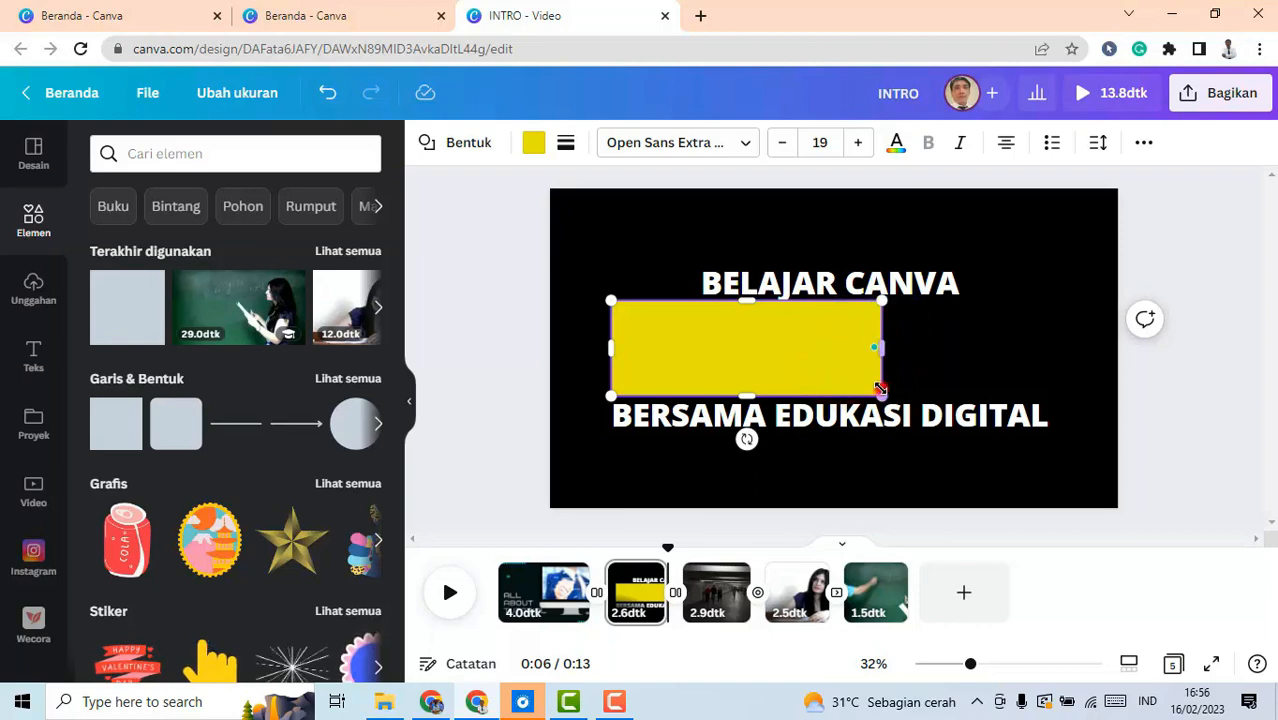
Reshape the yellow rectangle into a thin bar slightly wider than the text, centred between the two text lines
{"action": "left_click_drag", "start_coordinate": [880, 388], "coordinate": [1088, 400]}
{"action": "left_click_drag", "start_coordinate": [873, 343], "coordinate": [828, 378]}
{"action": "left_click", "coordinate": [627, 458]}
{"action": "left_click_drag", "start_coordinate": [613, 393], "coordinate": [616, 345]}
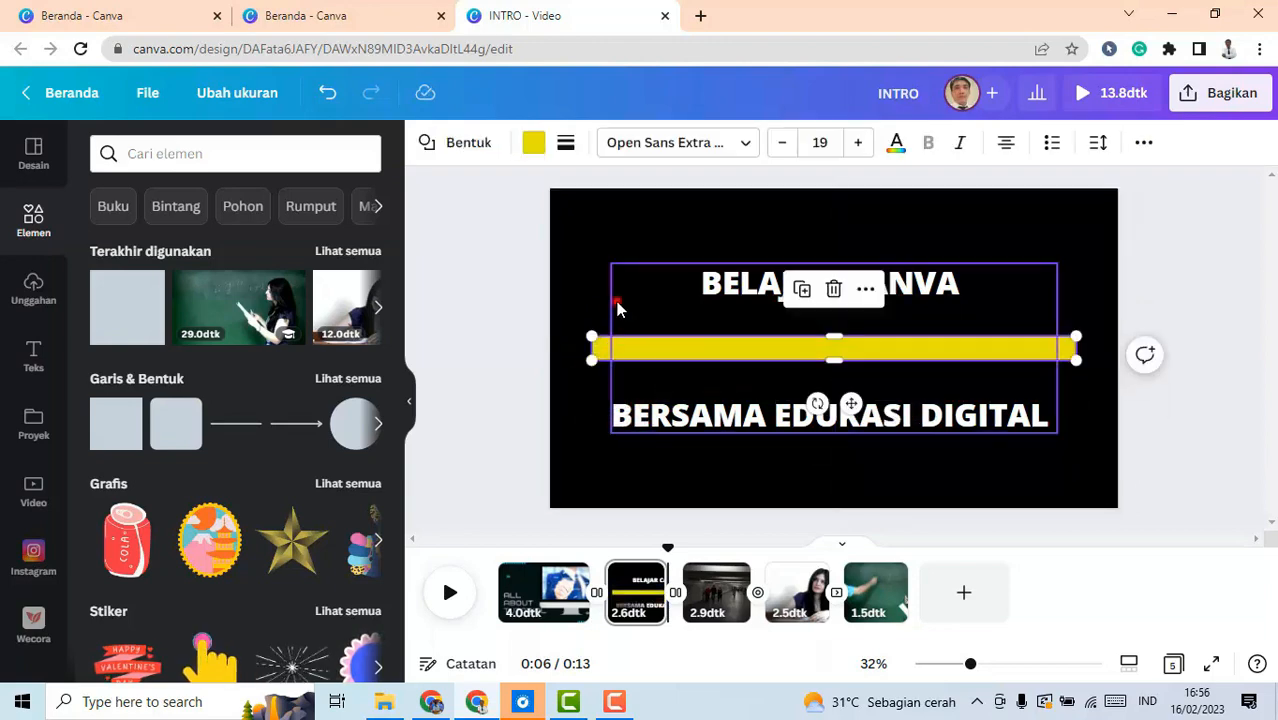
{"action": "left_click", "coordinate": [611, 298]}
{"action": "left_click", "coordinate": [585, 316]}
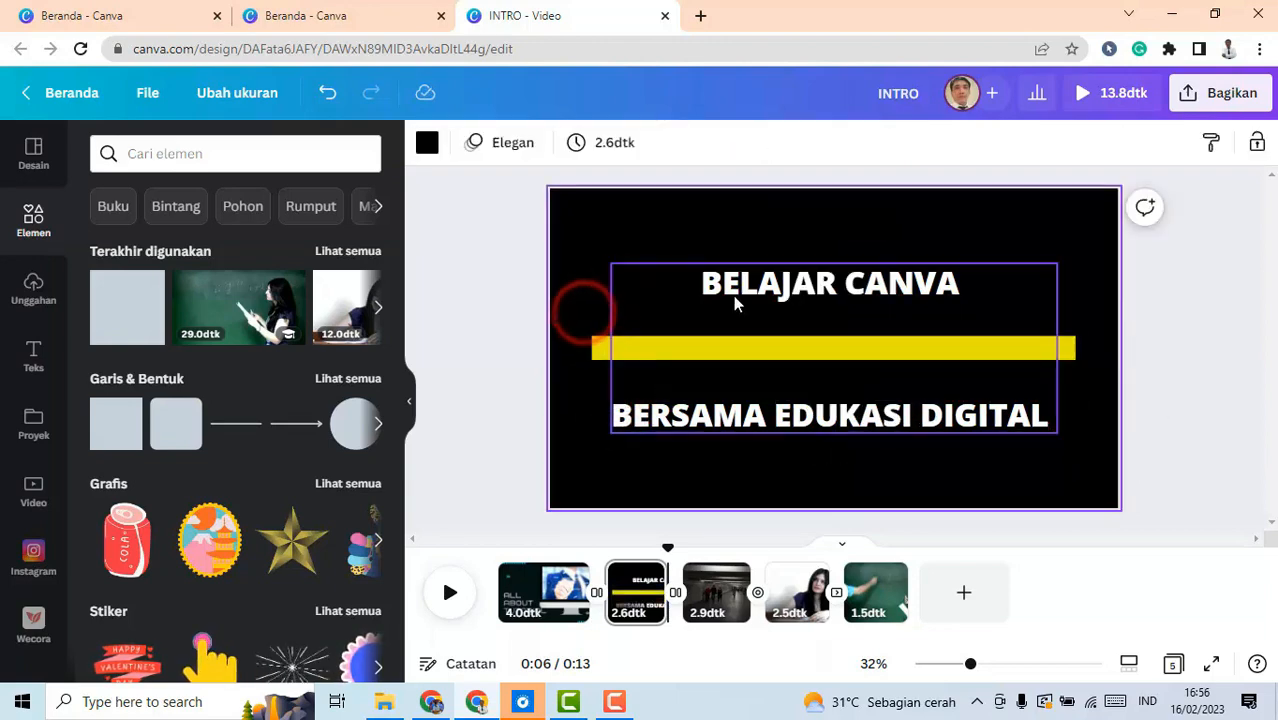
{"action": "left_click", "coordinate": [733, 297]}
Apply the Terbit element animation to the yellow bar
{"action": "left_click", "coordinate": [597, 355]}
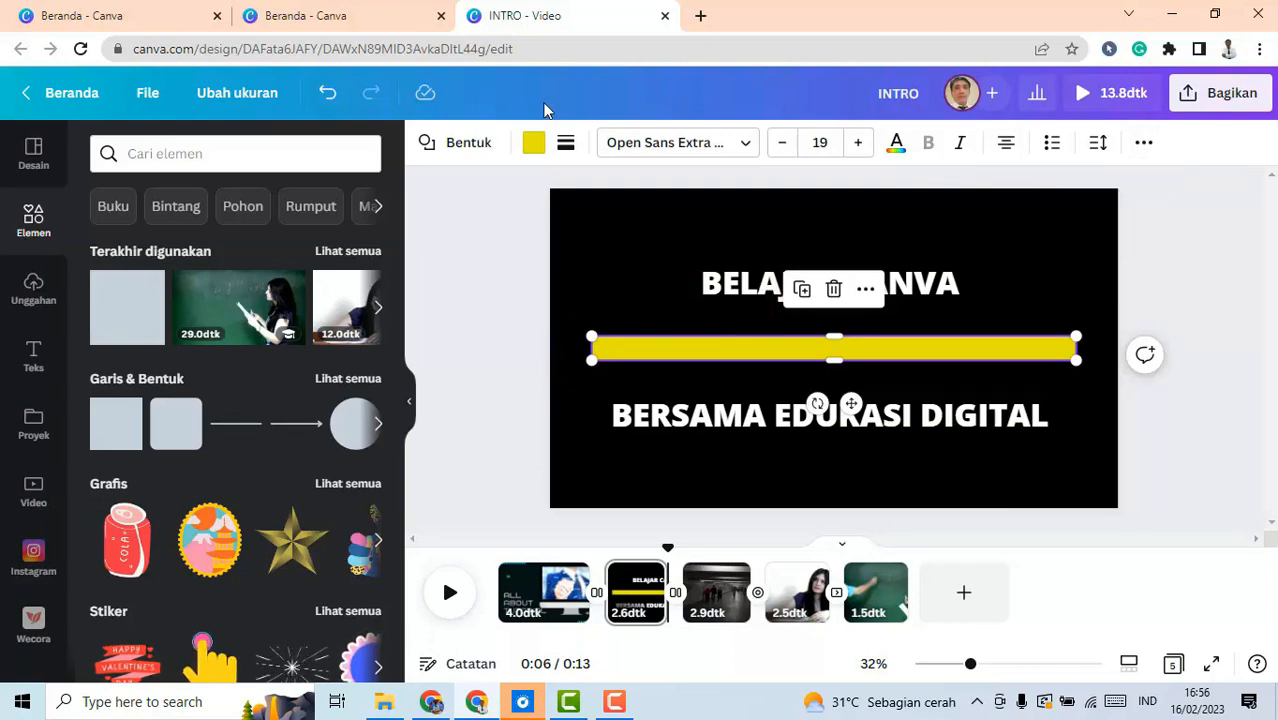
{"action": "left_click", "coordinate": [466, 145]}
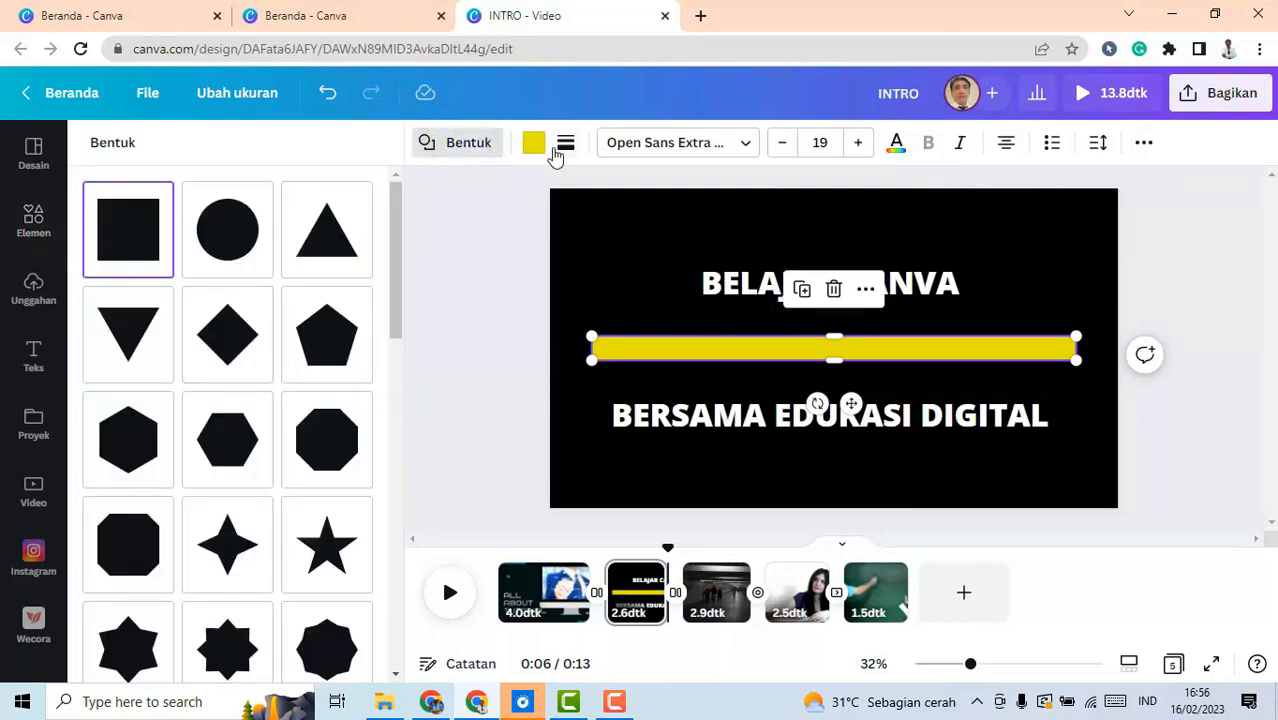
{"action": "left_click", "coordinate": [1150, 145]}
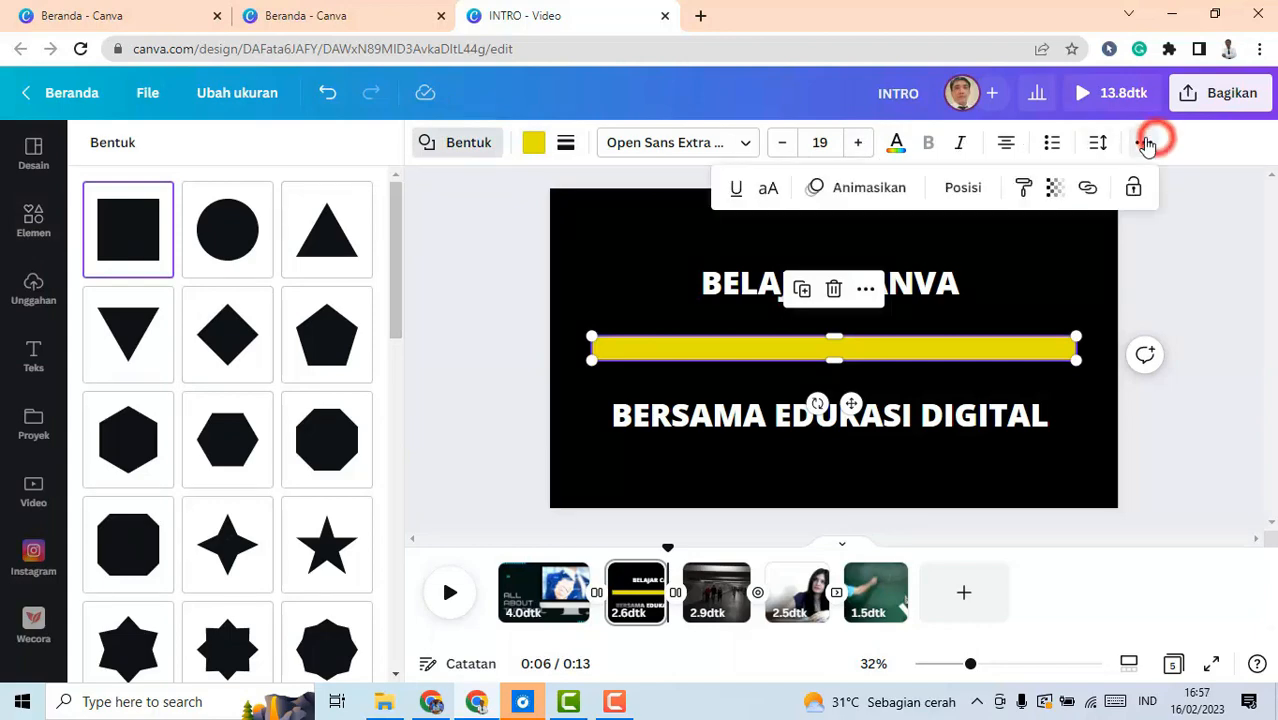
{"action": "left_click", "coordinate": [893, 190]}
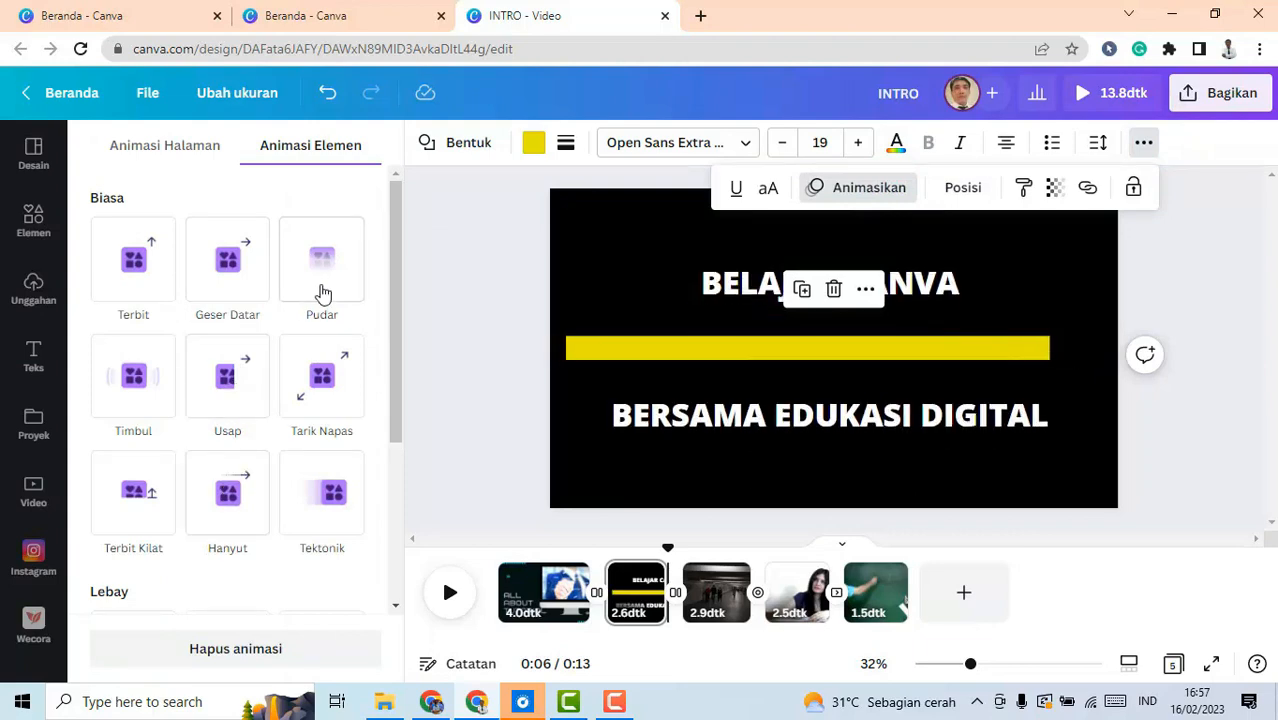
{"action": "left_click", "coordinate": [137, 262]}
{"action": "scroll", "coordinate": [146, 272], "scroll_direction": "down", "scroll_amount": 1}
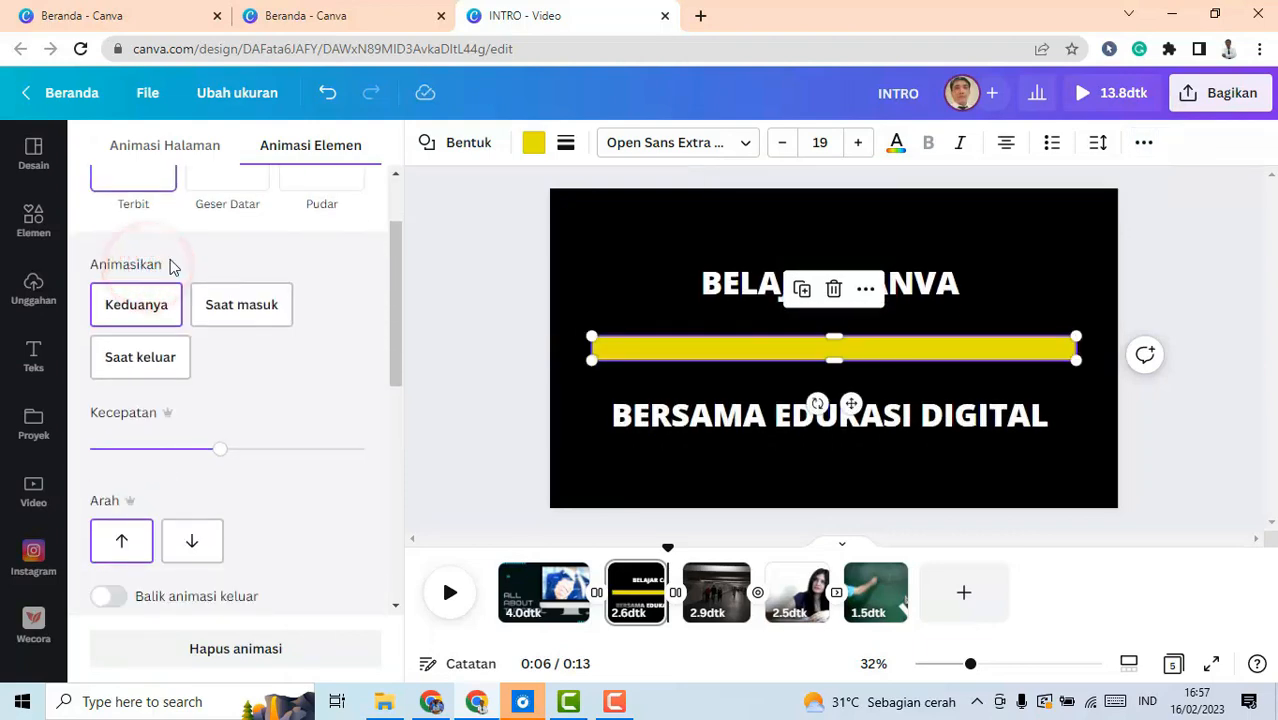
{"action": "left_click", "coordinate": [476, 344]}
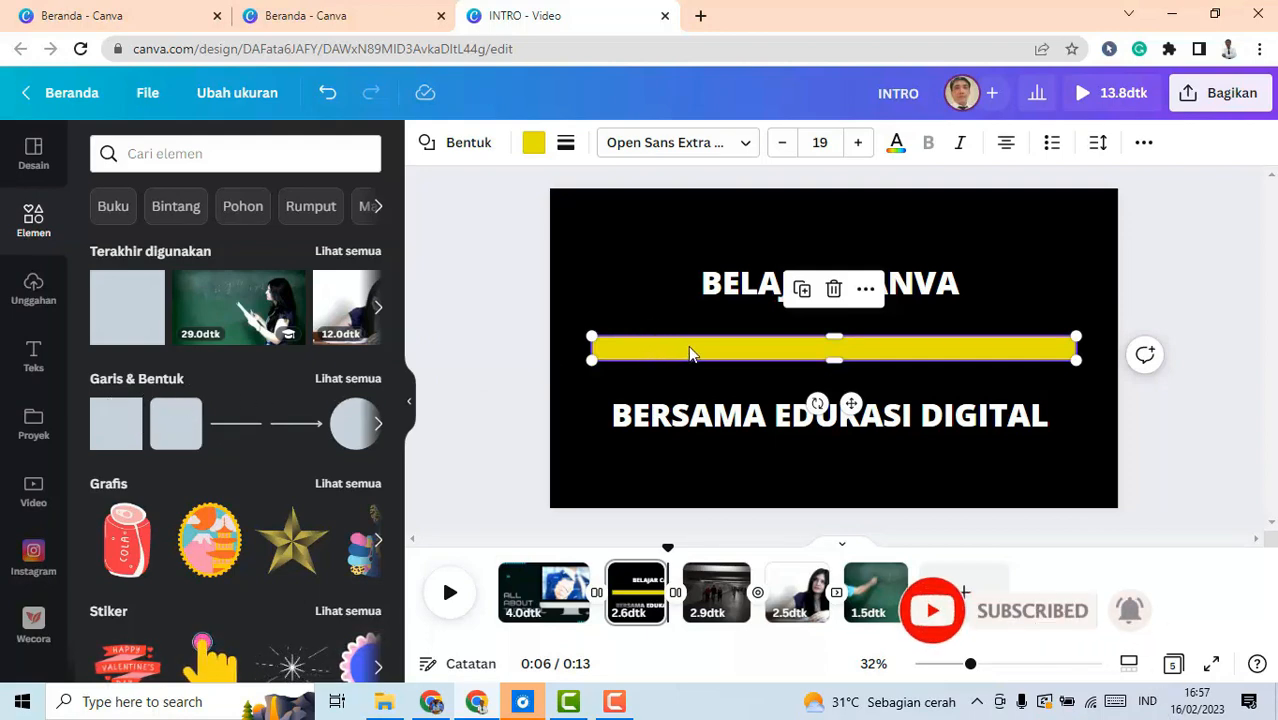
{"action": "left_click", "coordinate": [489, 290]}
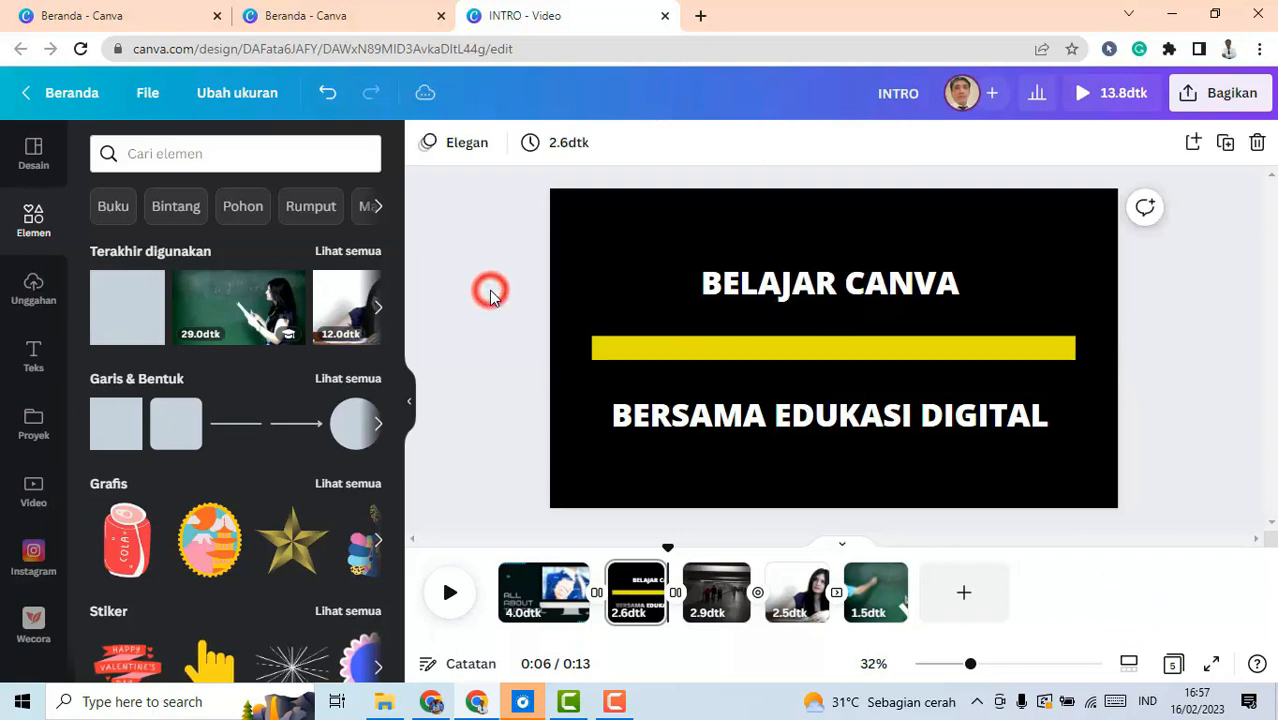
{"action": "left_click", "coordinate": [650, 346]}
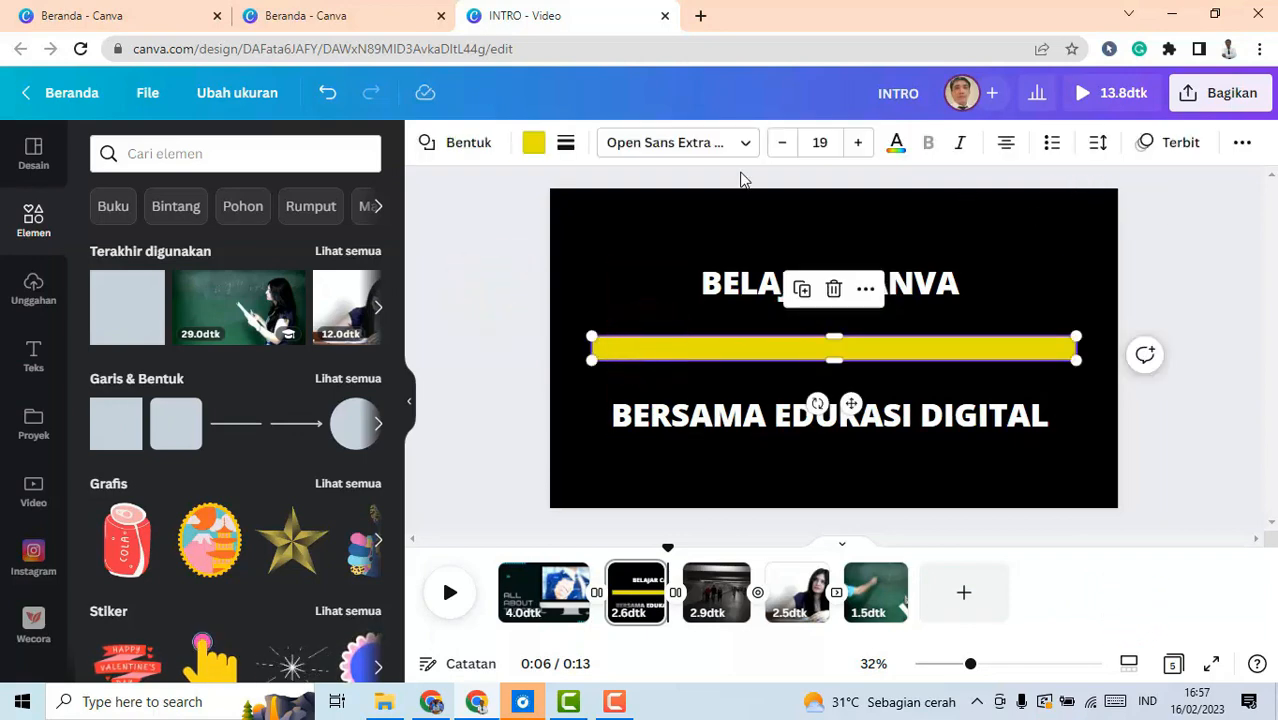
{"action": "left_click", "coordinate": [597, 223]}
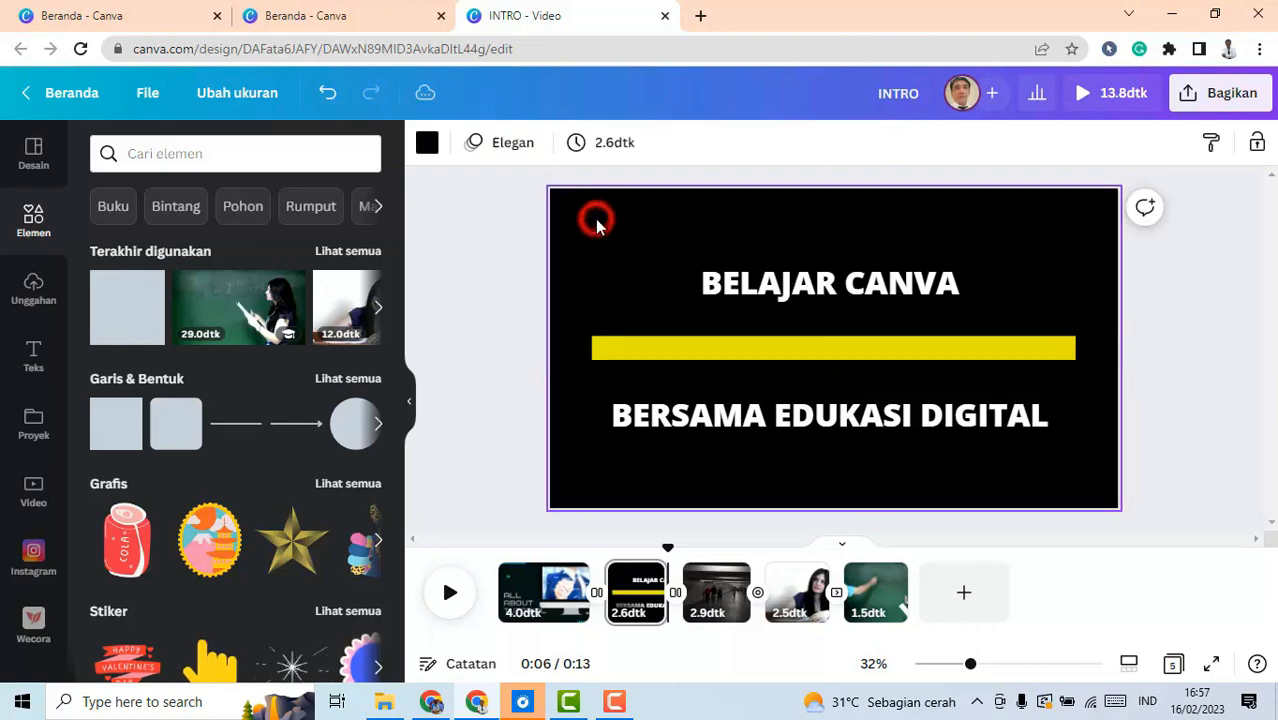
{"action": "left_click", "coordinate": [722, 340]}
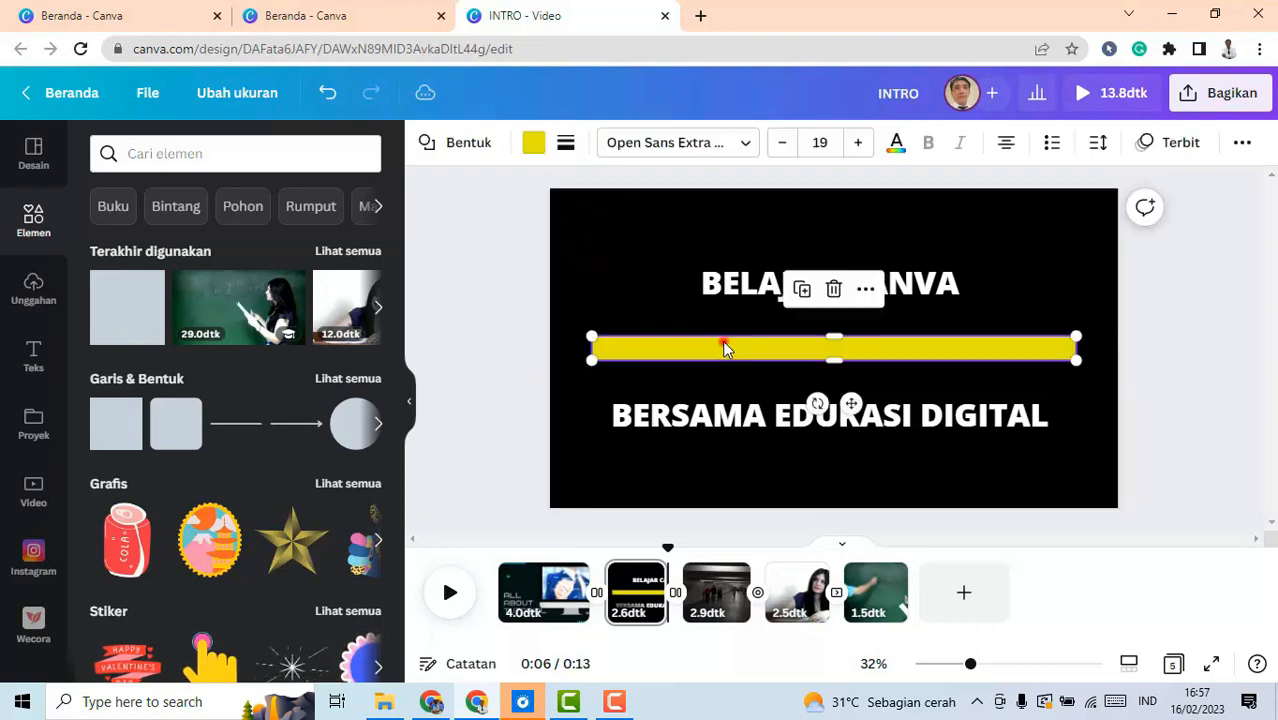
{"action": "left_click", "coordinate": [1242, 142]}
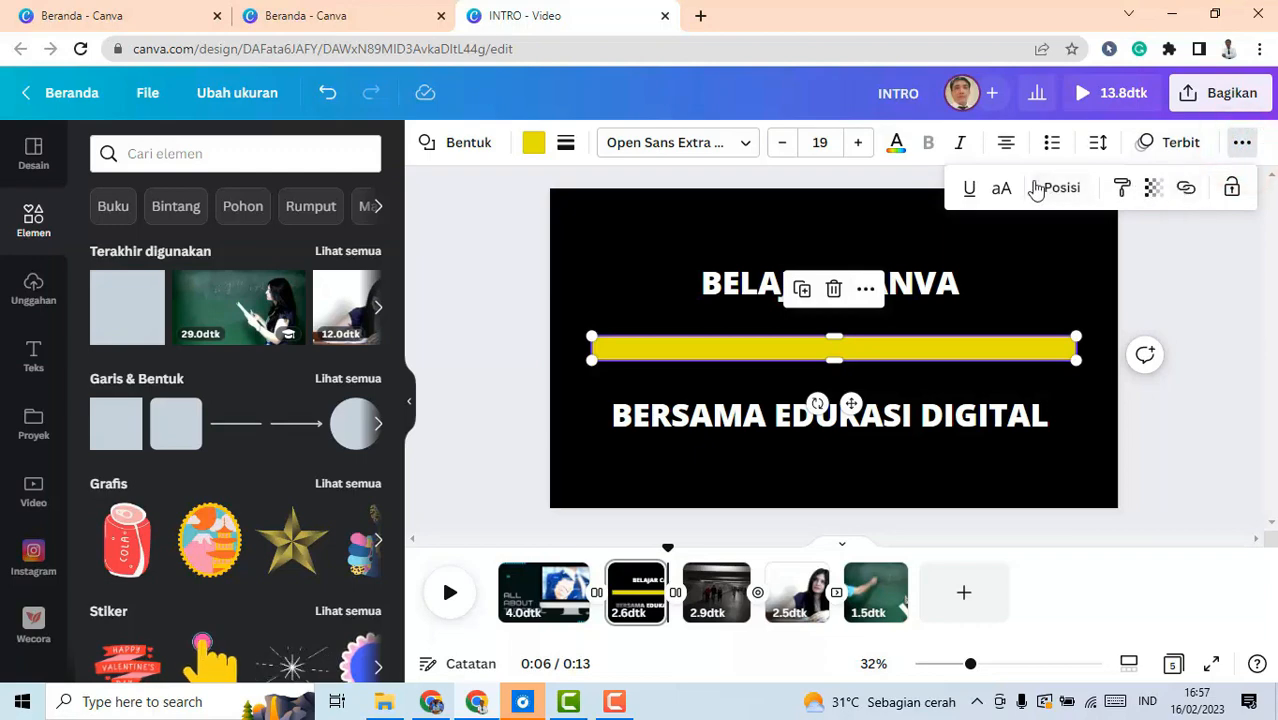
Try the Asyik page animation on the black title page, and replace it with Disko
{"action": "left_click", "coordinate": [946, 295]}
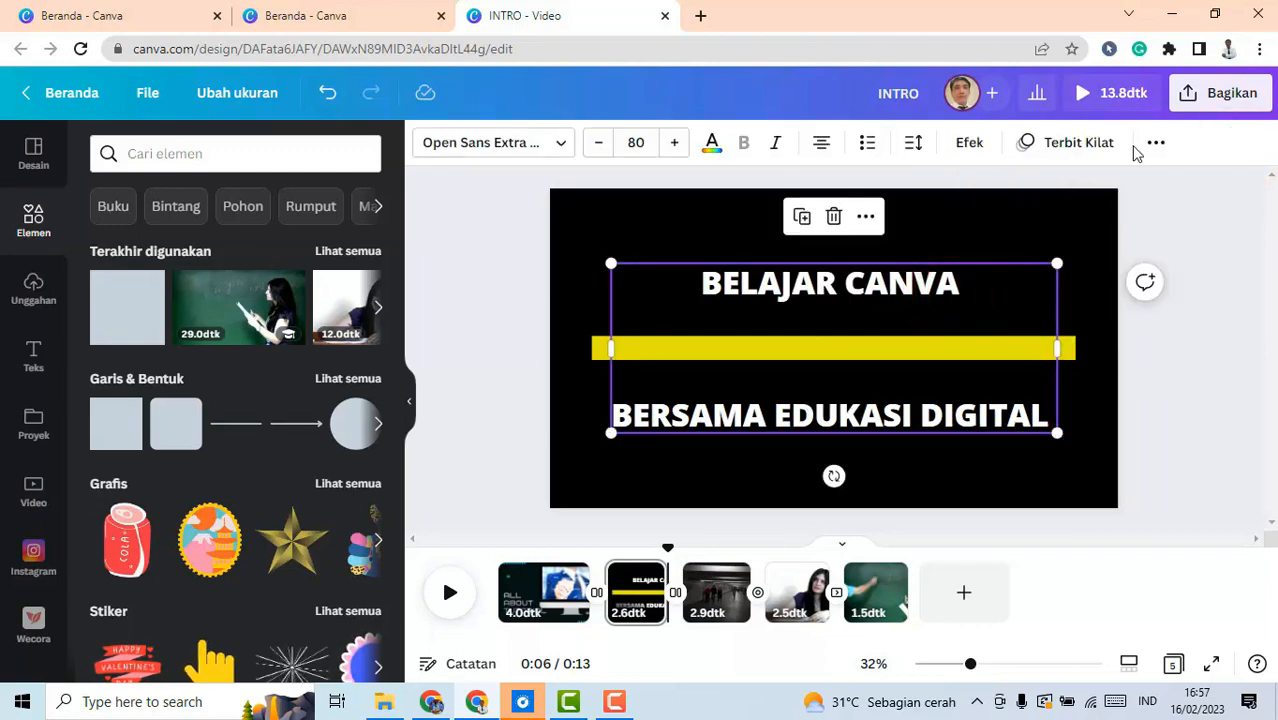
{"action": "left_click", "coordinate": [1022, 148]}
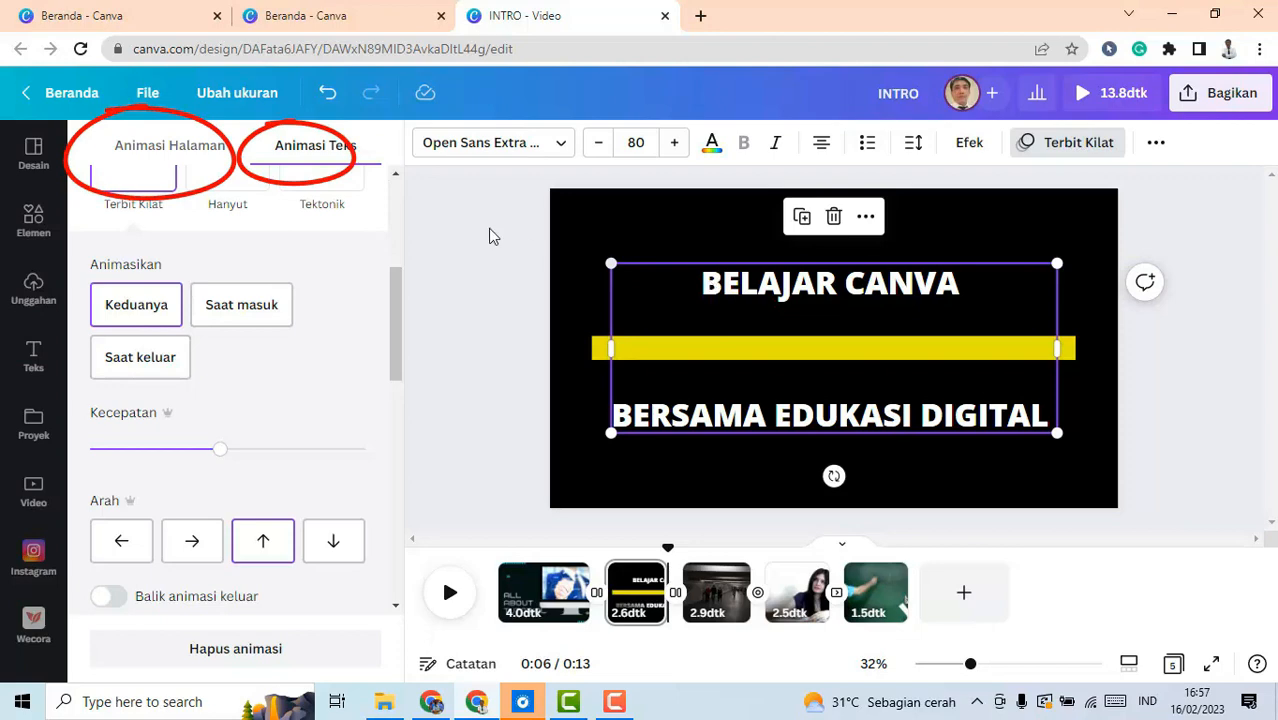
{"action": "left_click", "coordinate": [188, 155]}
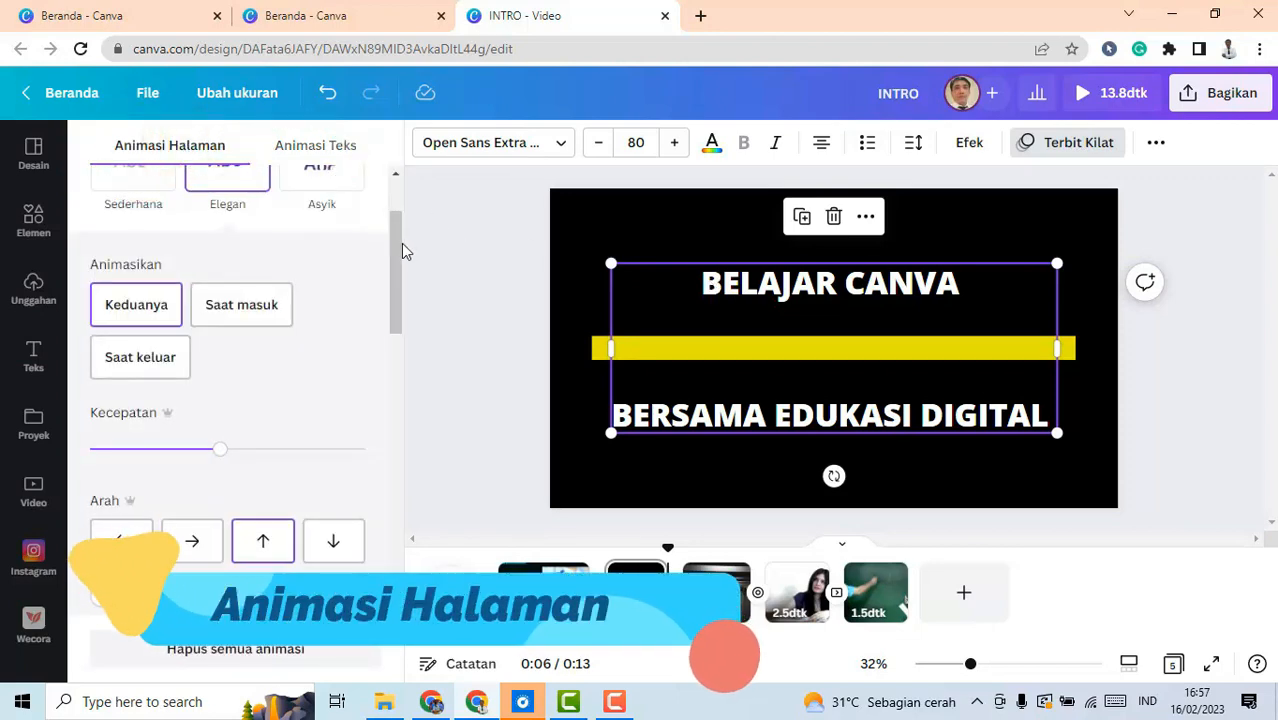
{"action": "left_click_drag", "start_coordinate": [400, 246], "coordinate": [380, 148]}
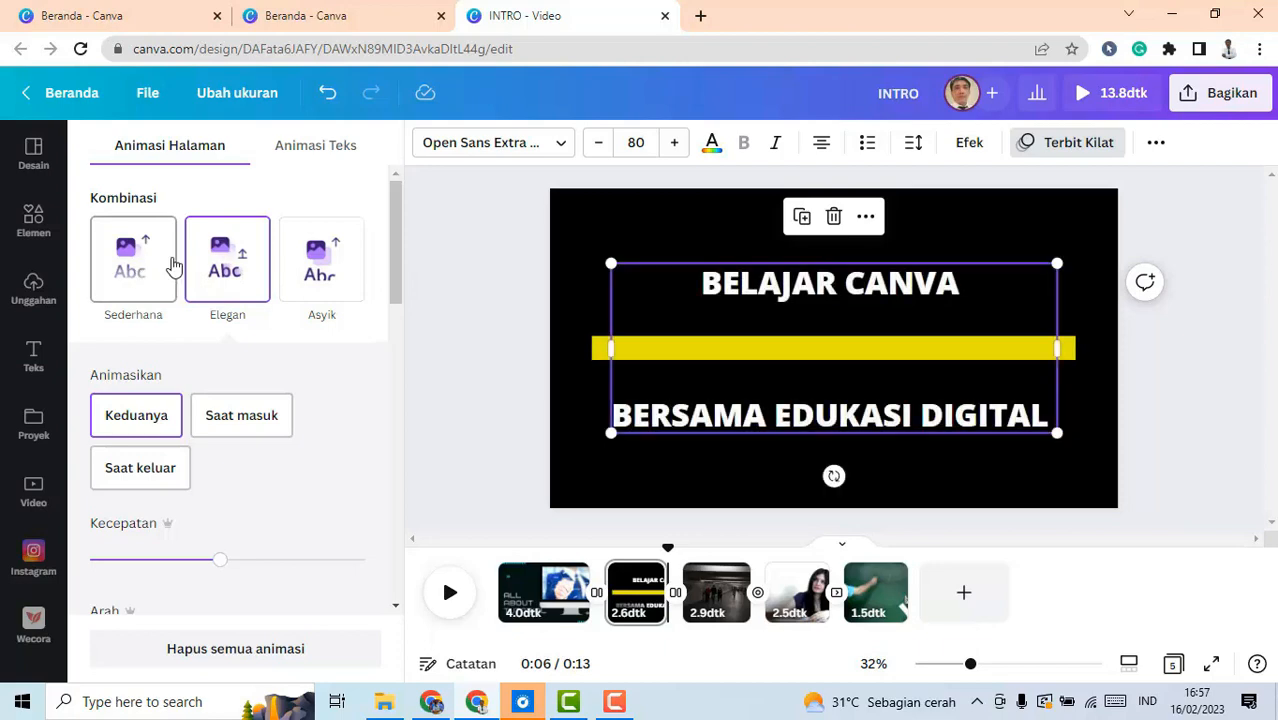
{"action": "left_click", "coordinate": [318, 272]}
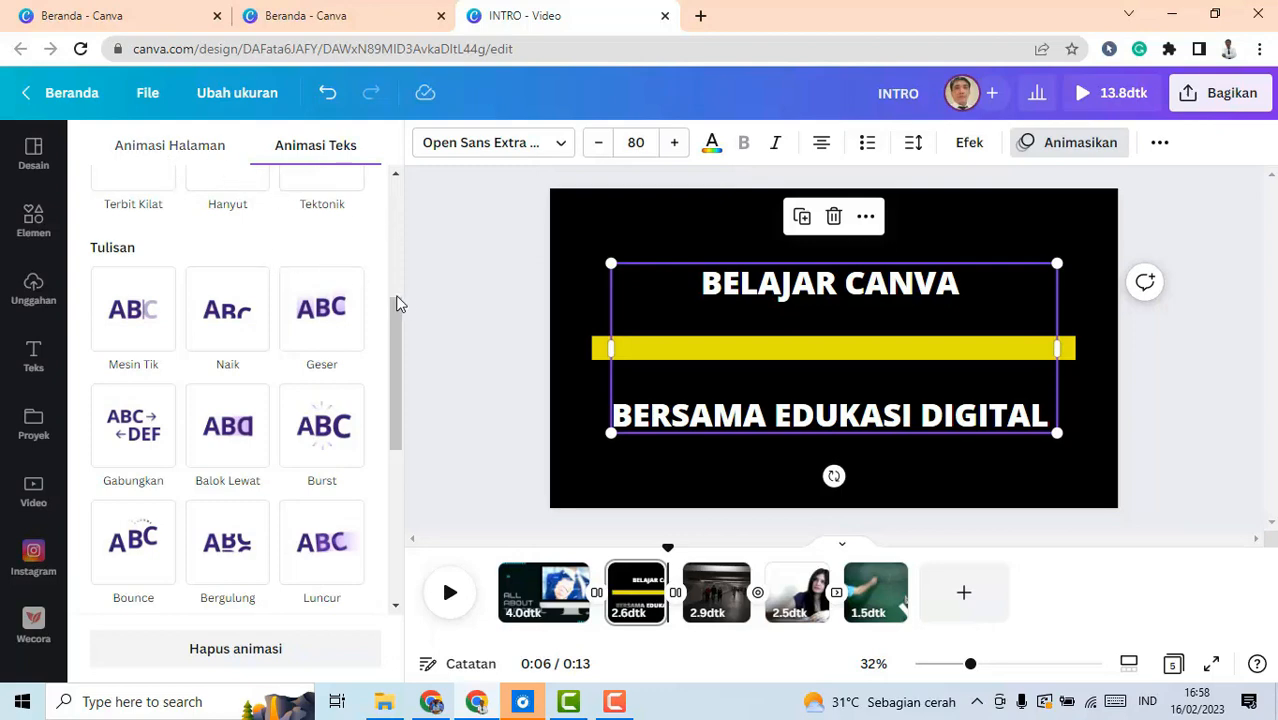
{"action": "left_click", "coordinate": [183, 152]}
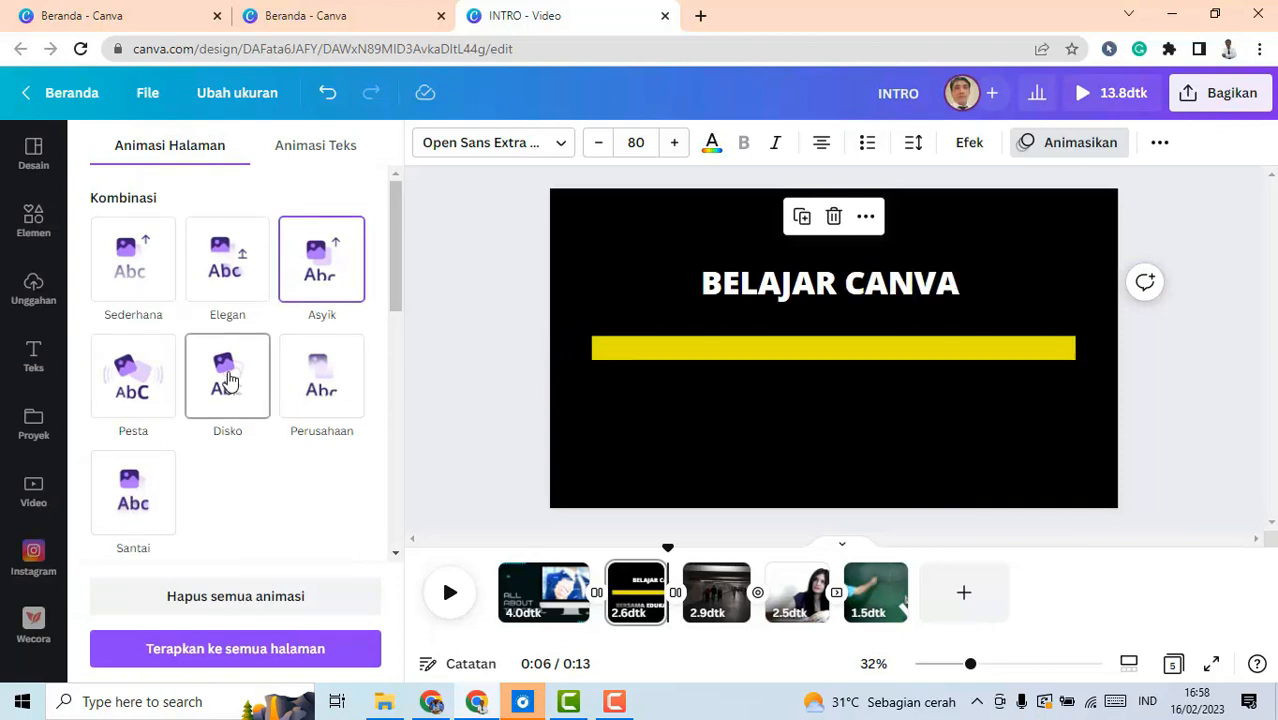
{"action": "left_click", "coordinate": [229, 378]}
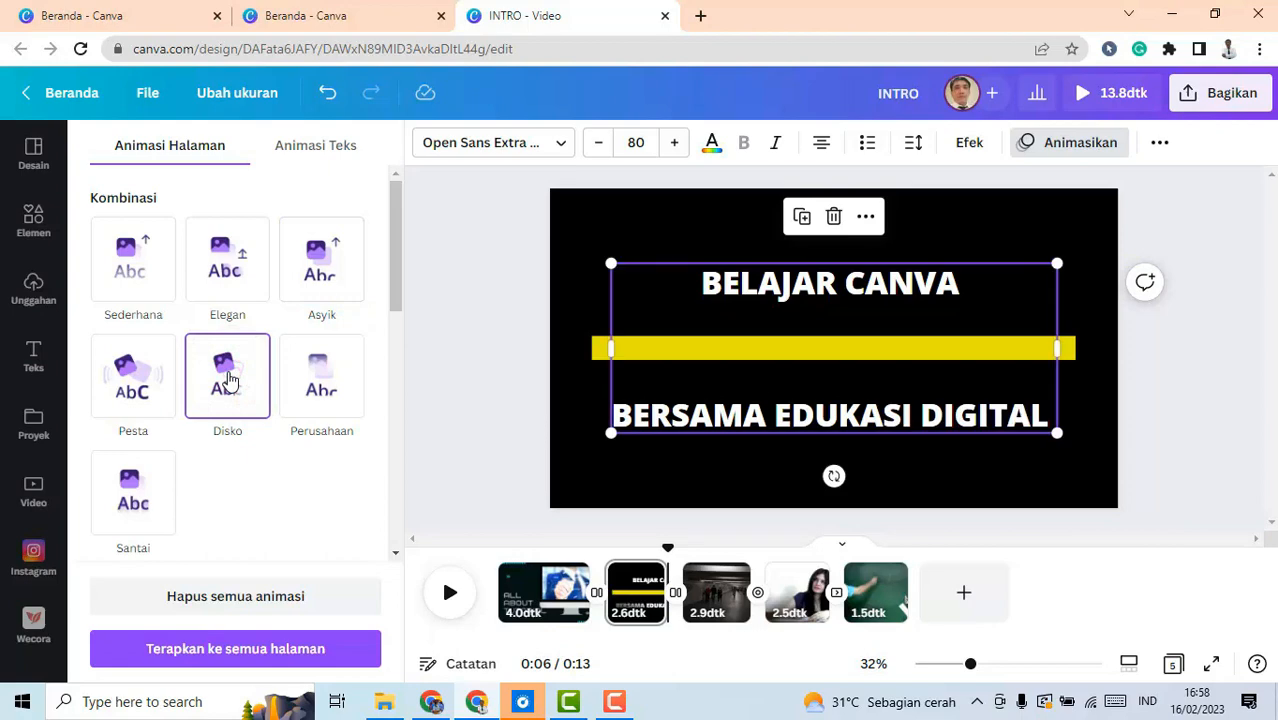
Apply the Terbit Kilat text animation to the white title text on the black page
{"action": "left_click", "coordinate": [445, 360]}
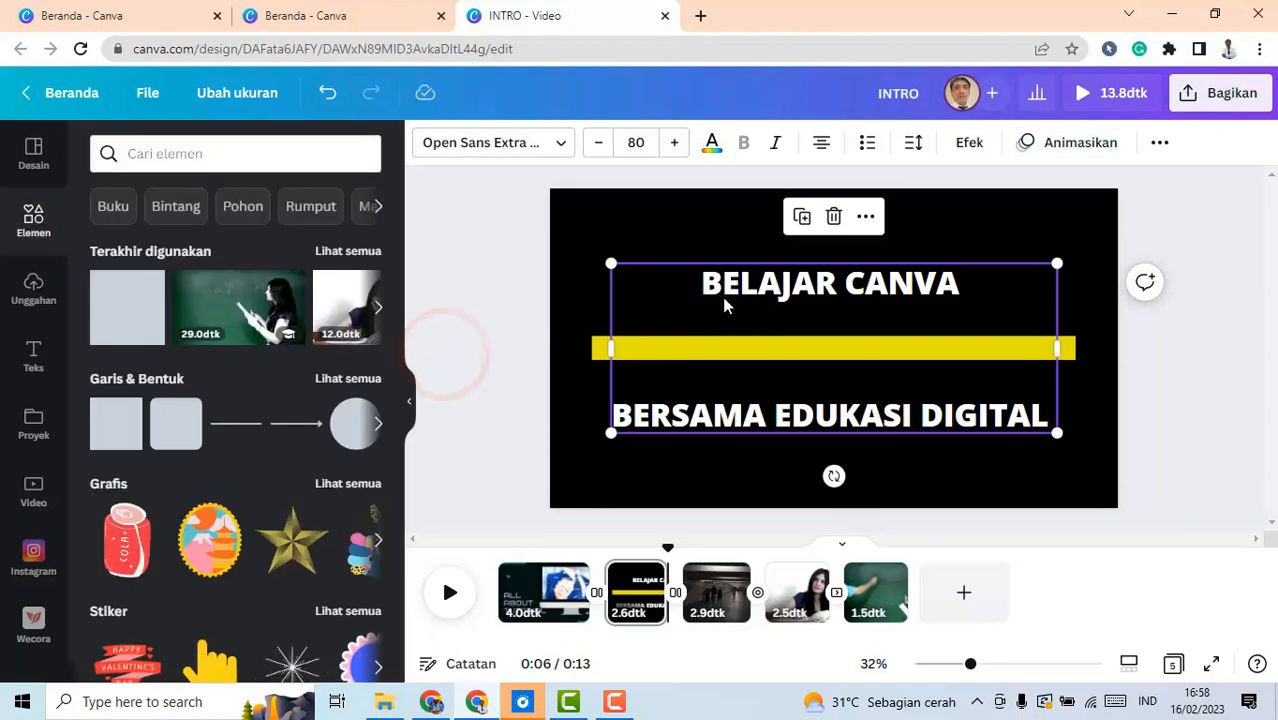
{"action": "left_click", "coordinate": [722, 297]}
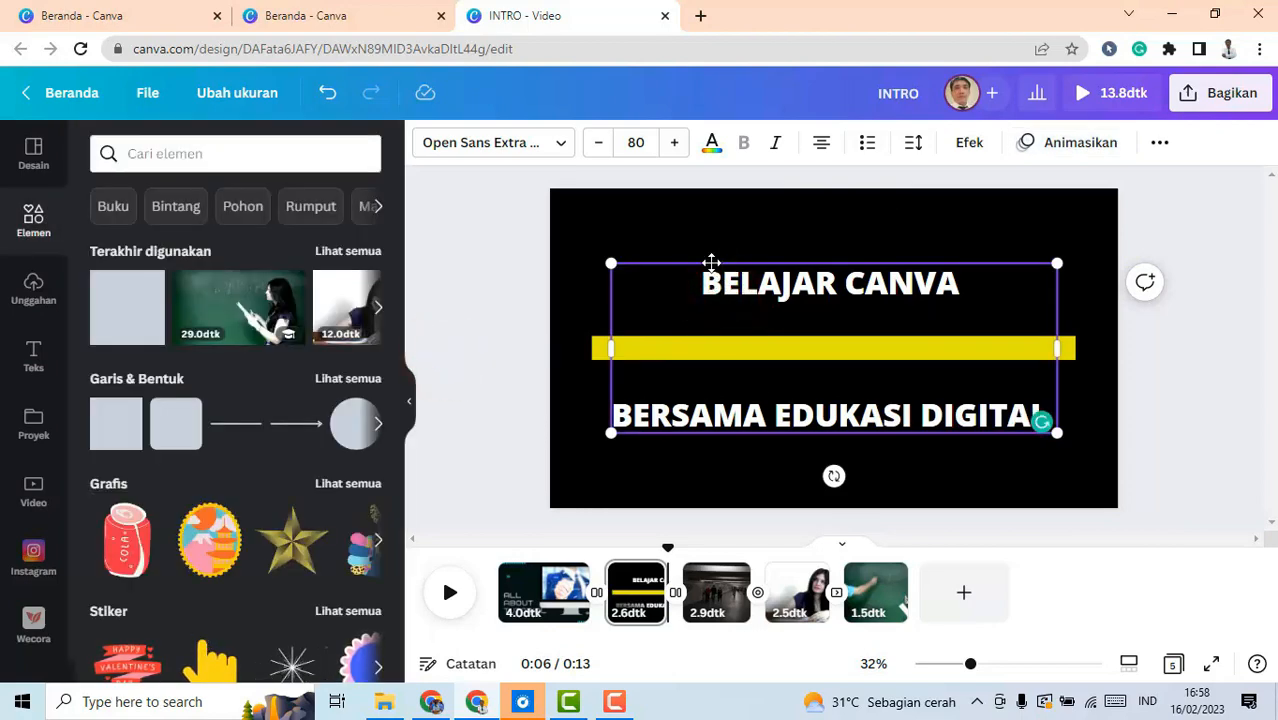
{"action": "left_click", "coordinate": [711, 262]}
{"action": "left_click", "coordinate": [763, 283]}
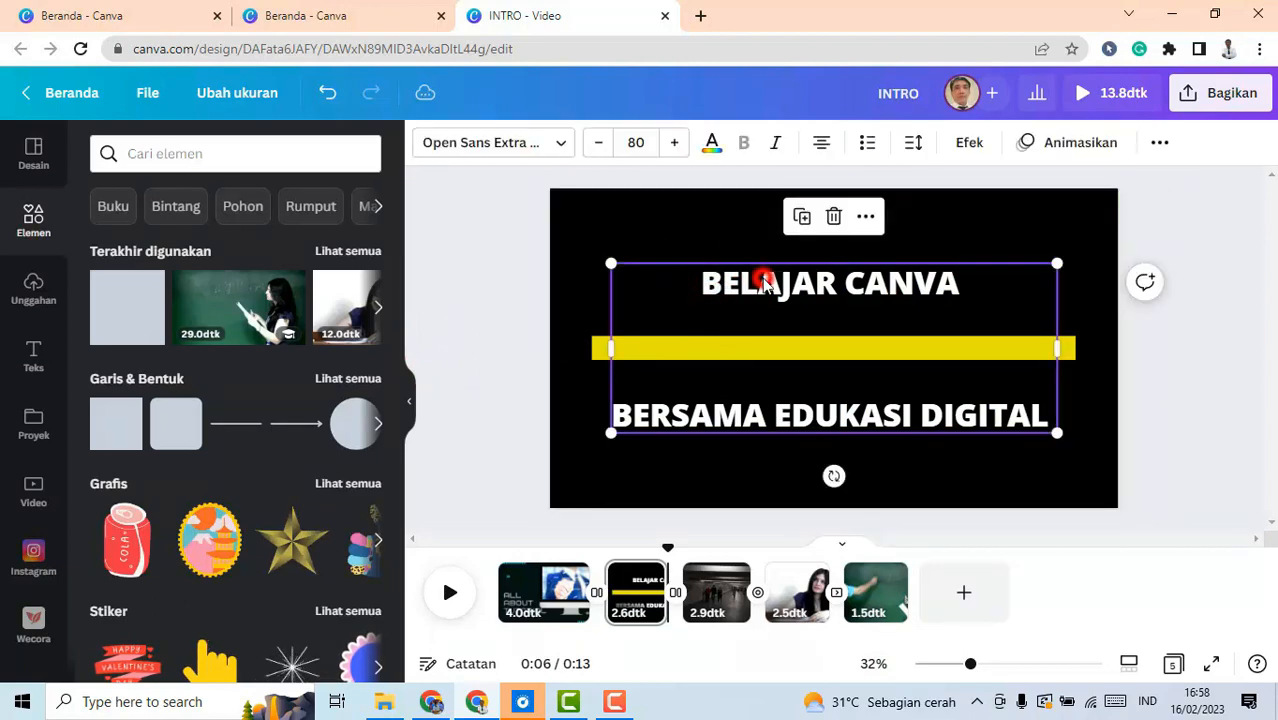
{"action": "left_click", "coordinate": [1075, 143]}
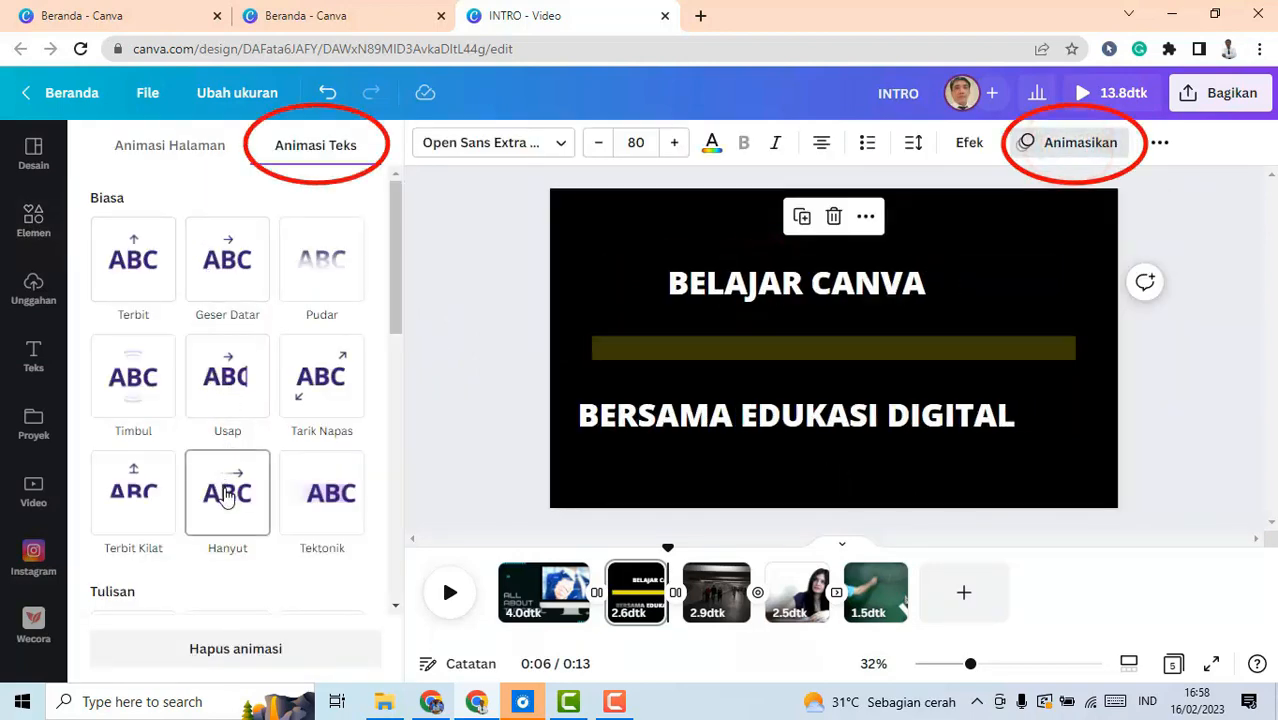
{"action": "left_click", "coordinate": [118, 484]}
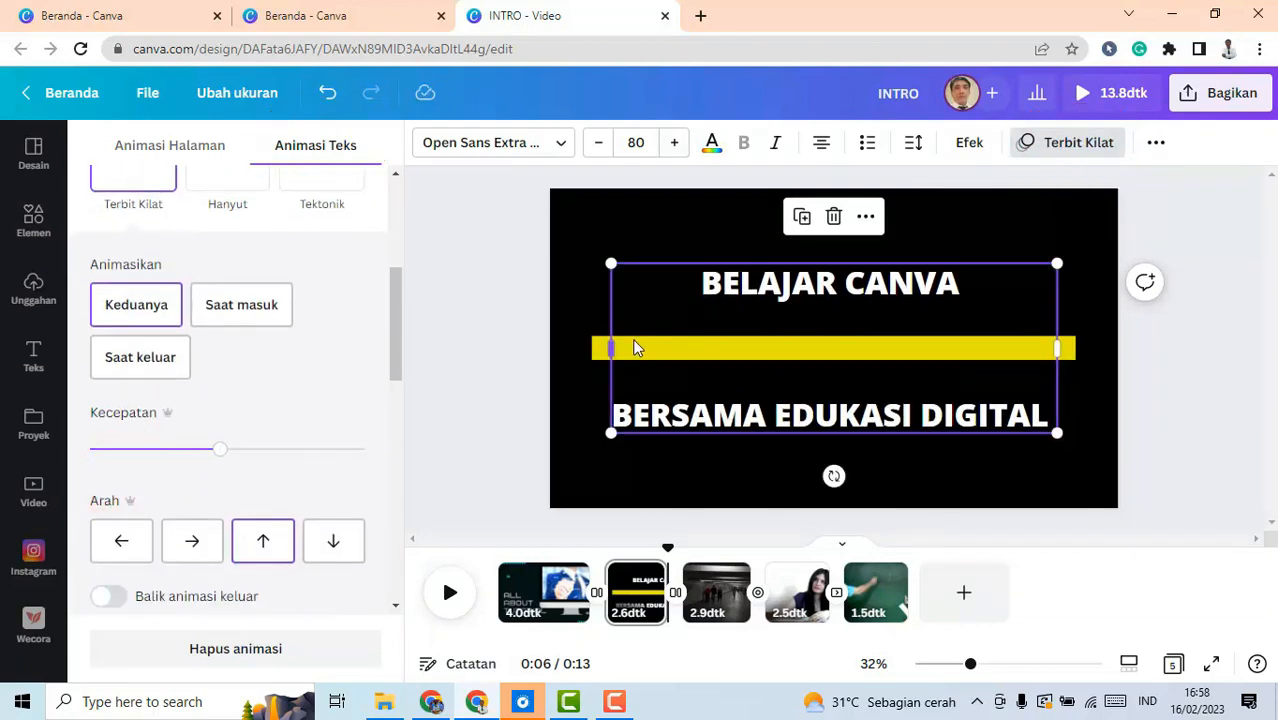
Apply the Neon element animation to the yellow bar between the two text lines
{"action": "left_click", "coordinate": [645, 347]}
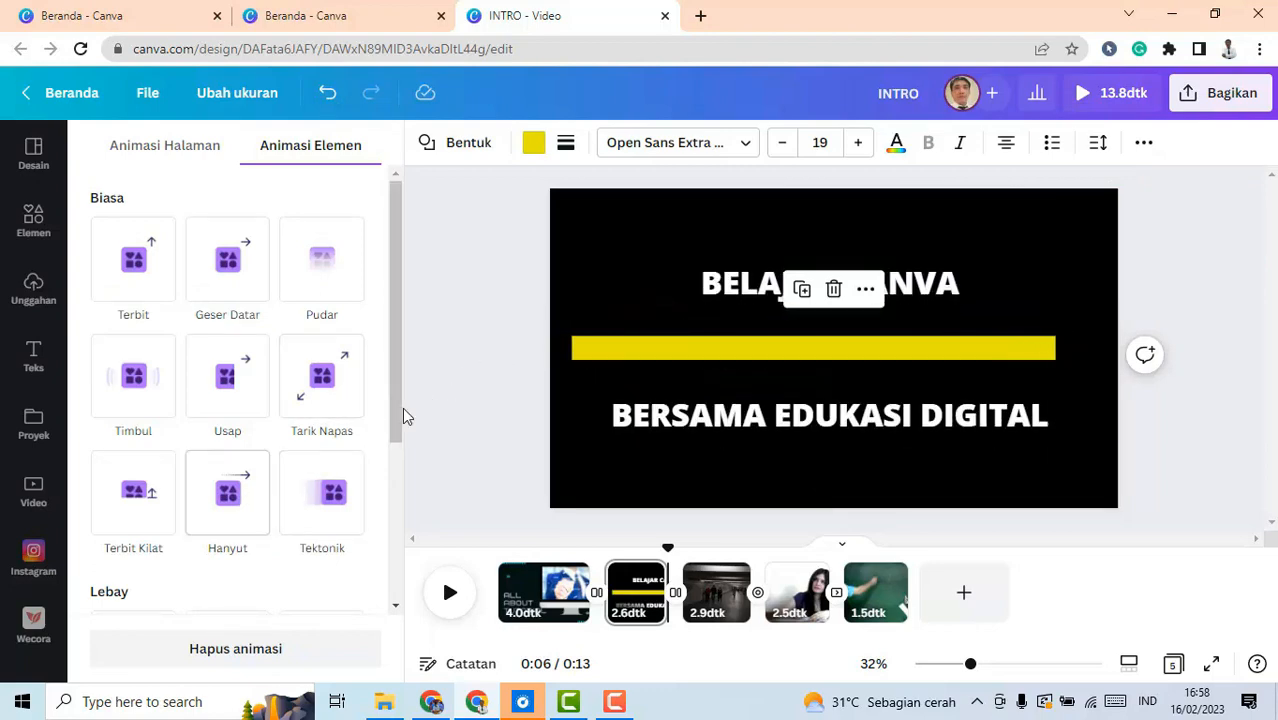
{"action": "left_click_drag", "start_coordinate": [398, 395], "coordinate": [392, 425]}
{"action": "left_click_drag", "start_coordinate": [390, 462], "coordinate": [387, 503]}
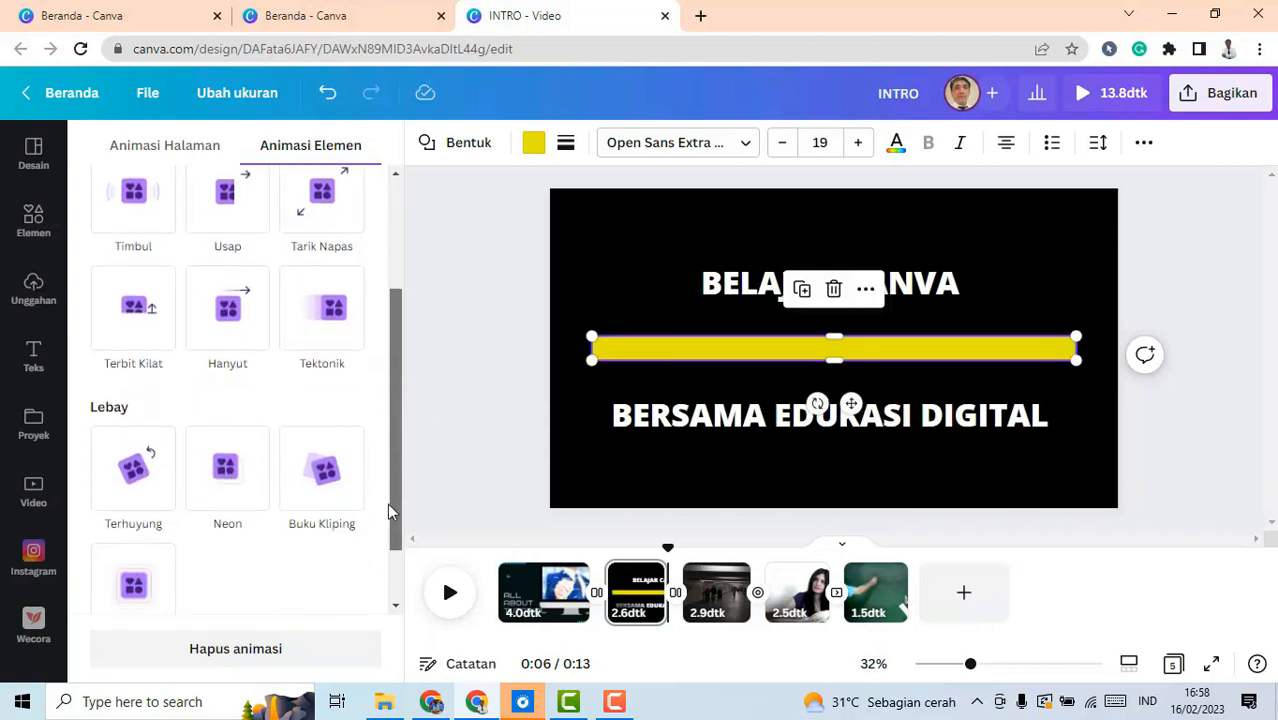
{"action": "left_click", "coordinate": [240, 480]}
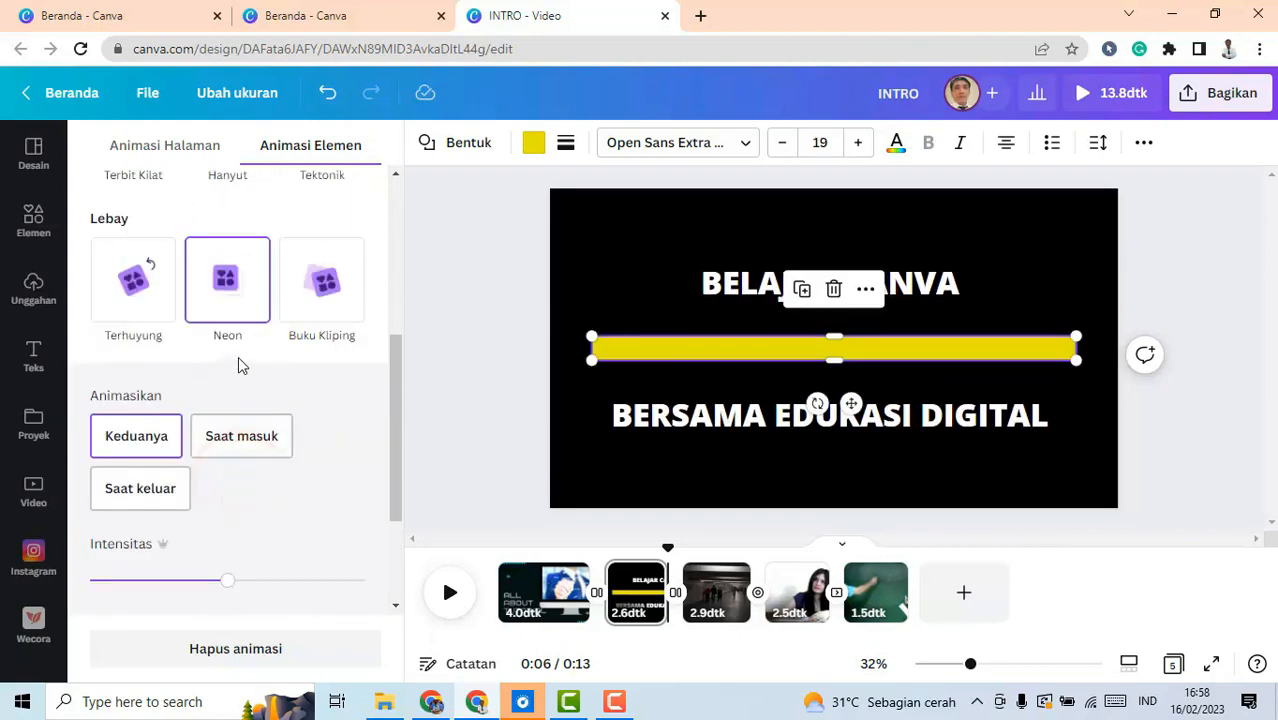
{"action": "left_click", "coordinate": [465, 303]}
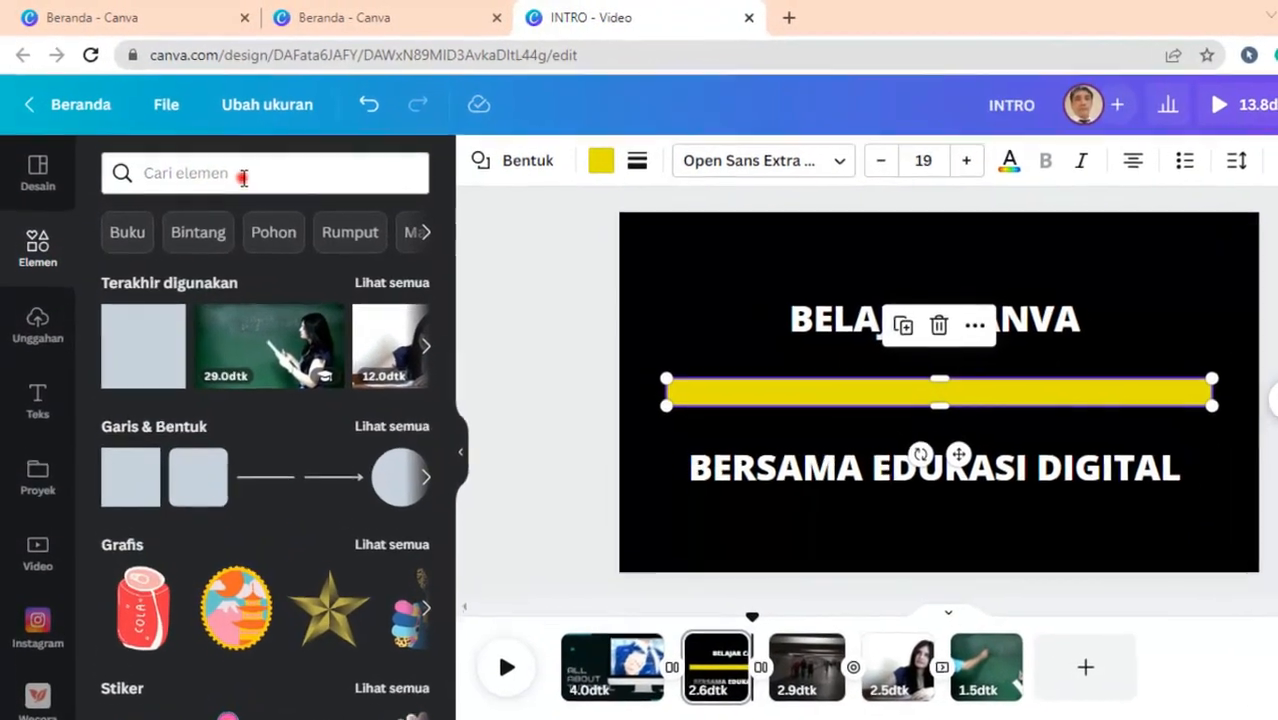
Search the elements library for "segi tiga"
{"action": "left_click", "coordinate": [234, 170]}
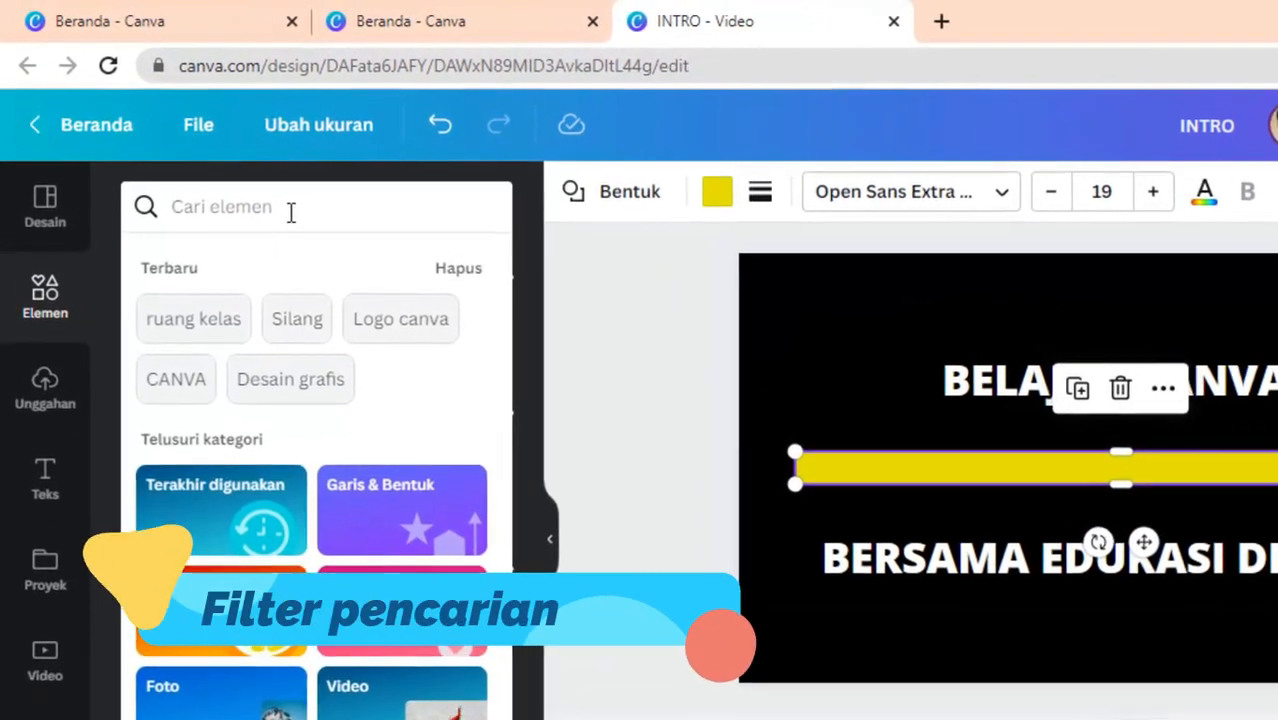
{"action": "type", "text": "sEGI"}
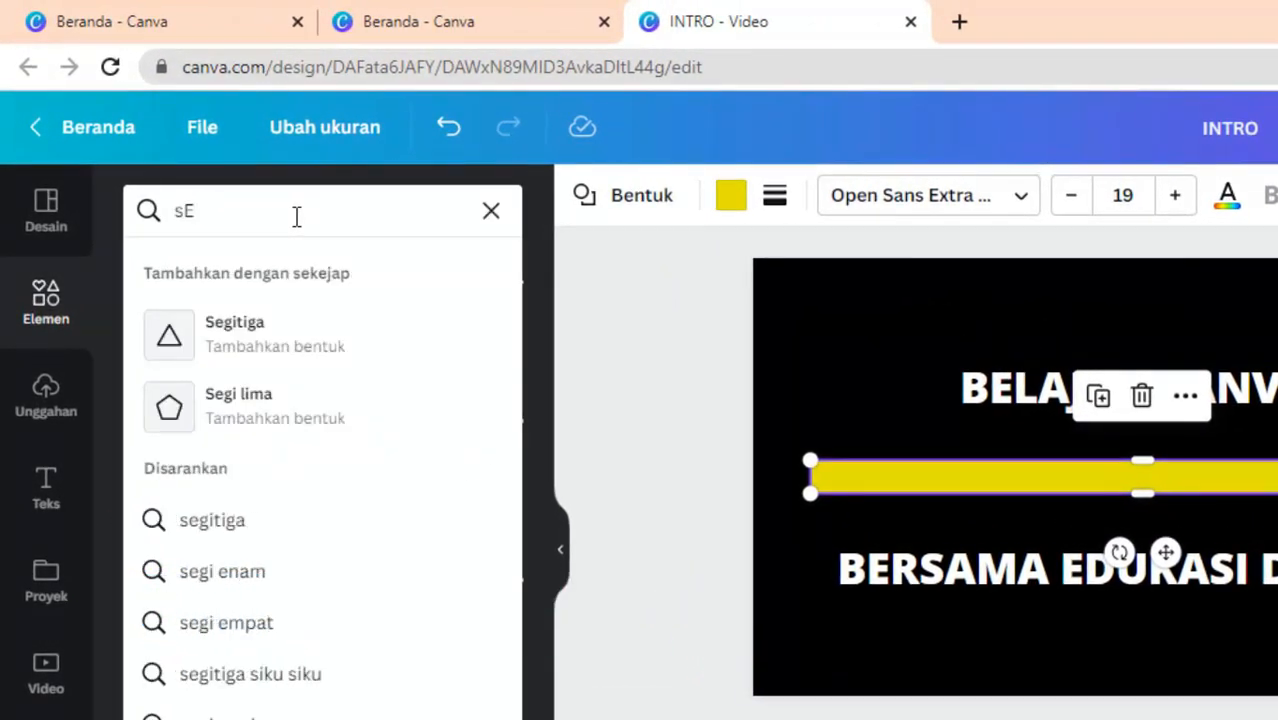
{"action": "key", "text": "BackSpace"}
{"action": "key", "text": "BackSpace"}
{"action": "type", "text": "segi tiga"}
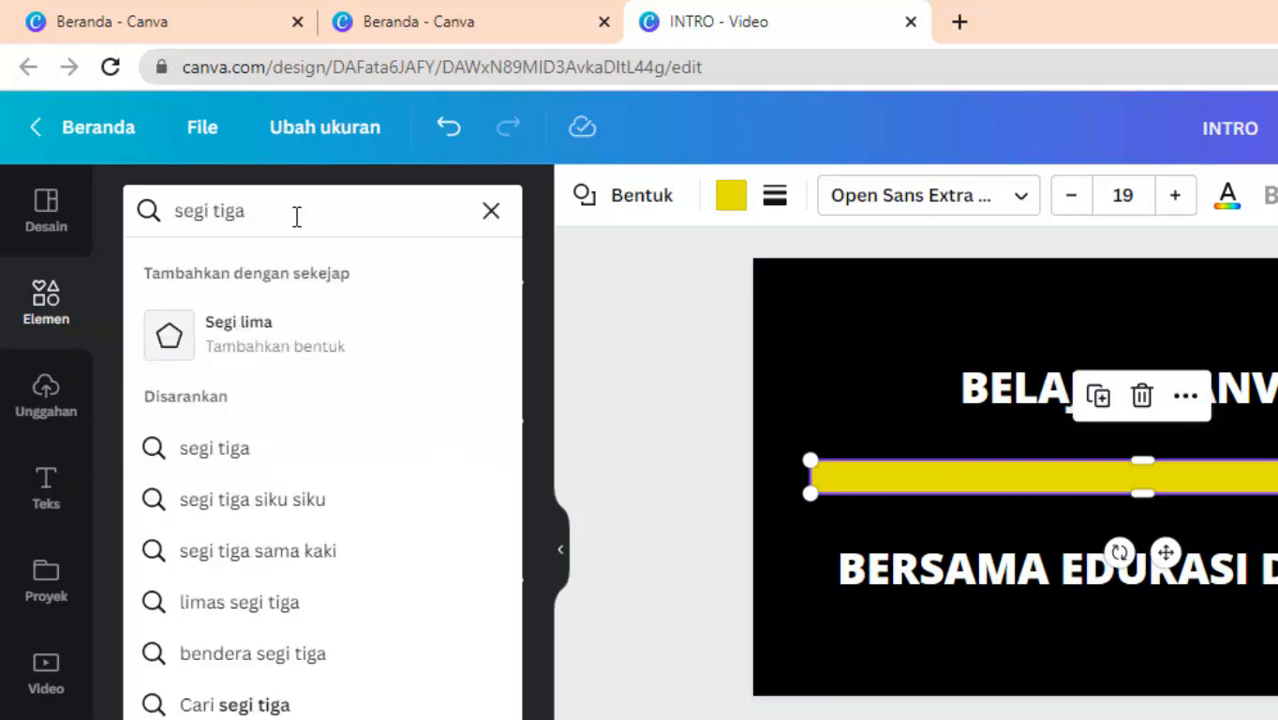
{"action": "left_click", "coordinate": [215, 458]}
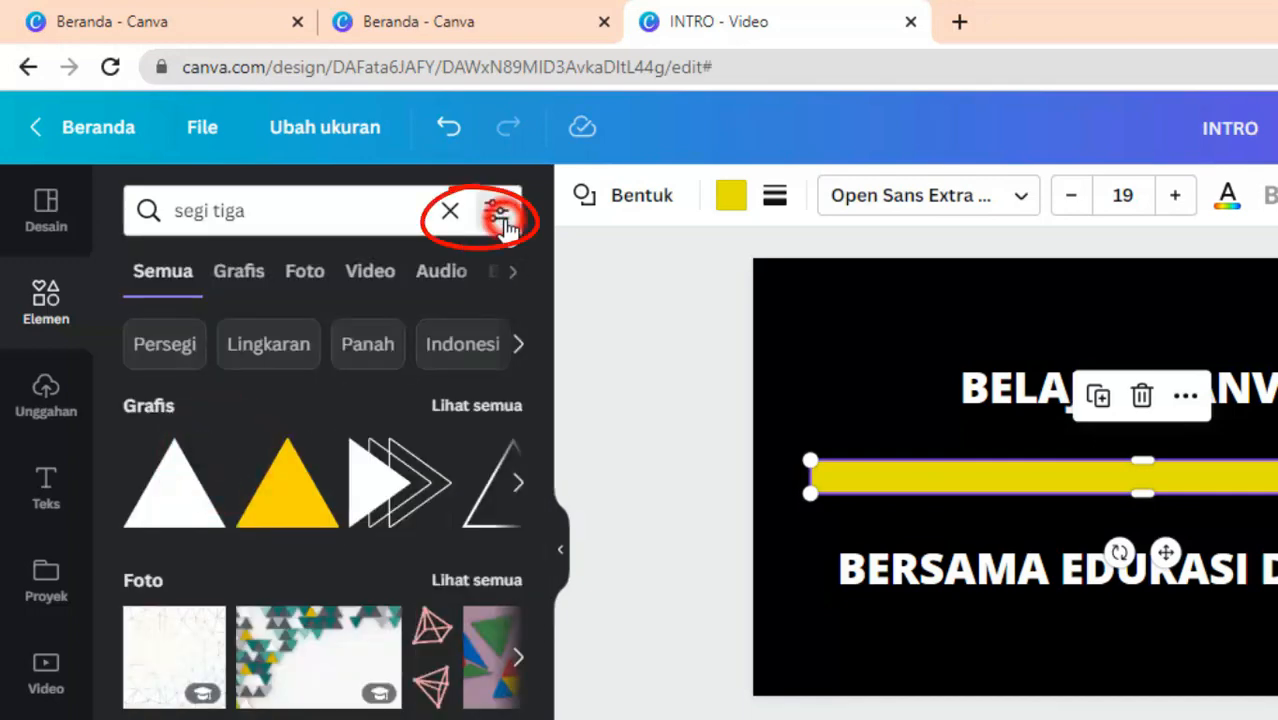
Filter the triangle search by blue, trying the Horizontal and Vertical orientations before choosing Persegi
{"action": "left_click", "coordinate": [500, 214]}
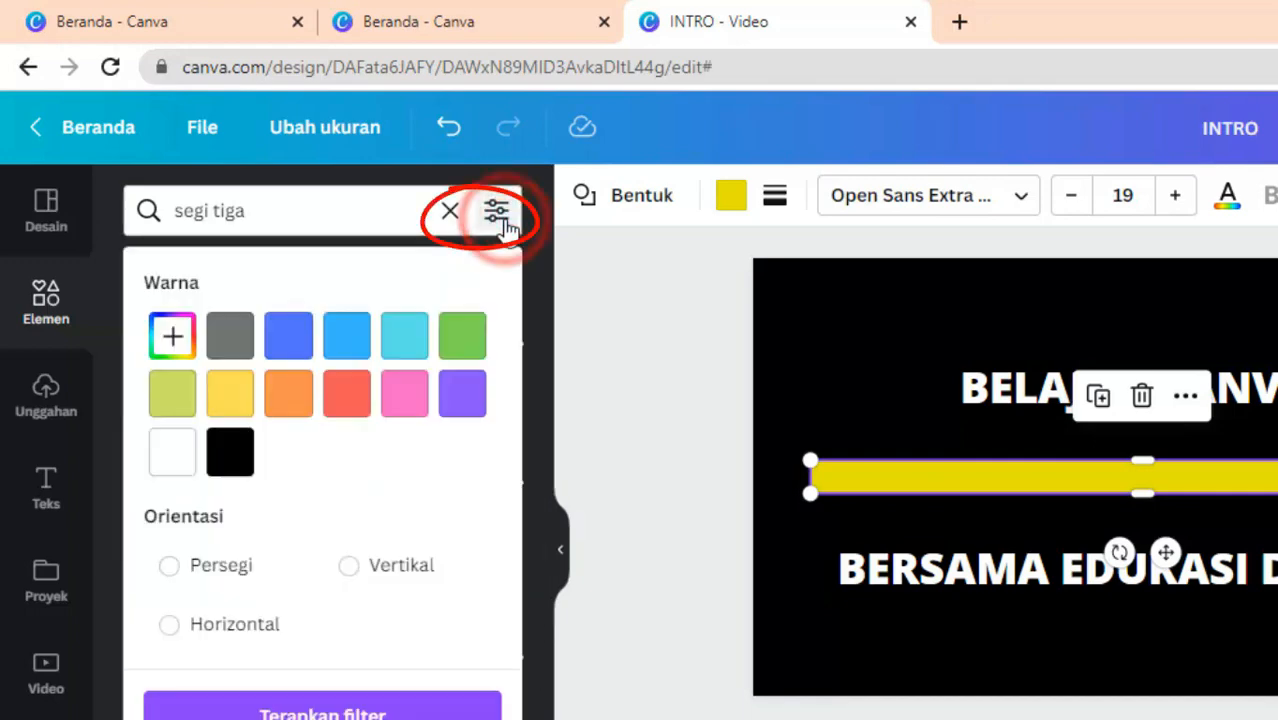
{"action": "left_click", "coordinate": [292, 338]}
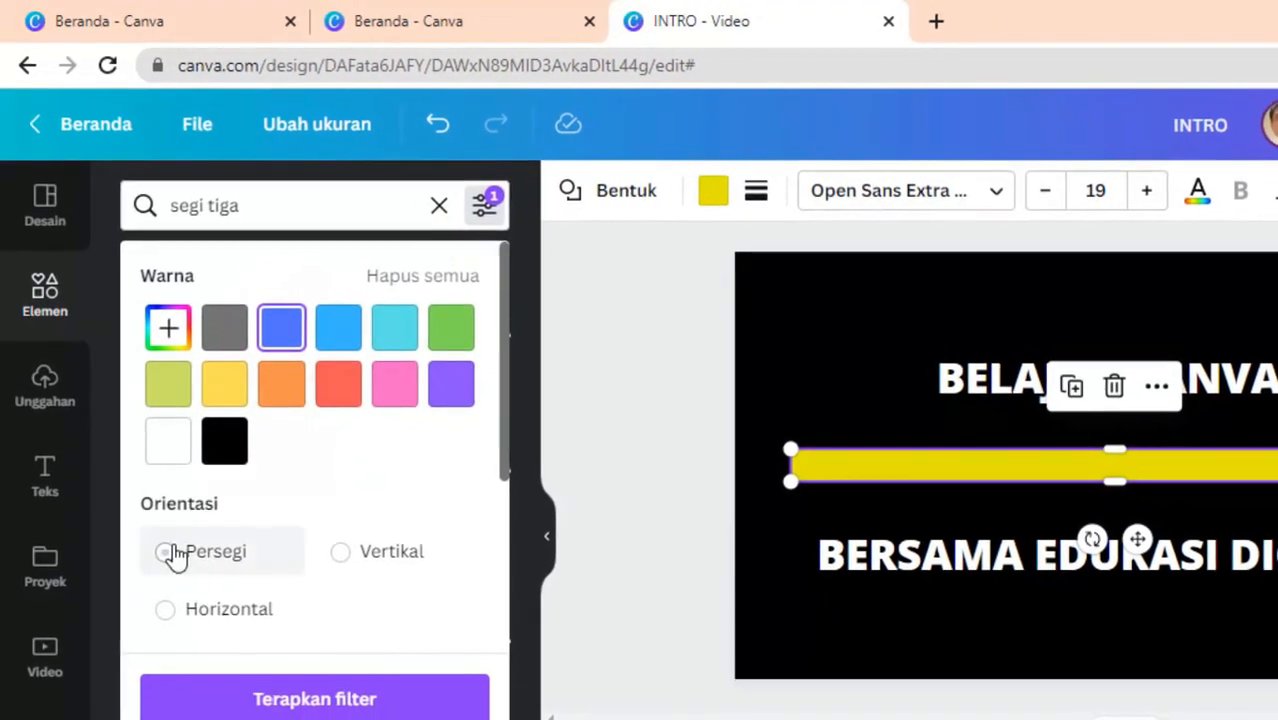
{"action": "left_click", "coordinate": [167, 553]}
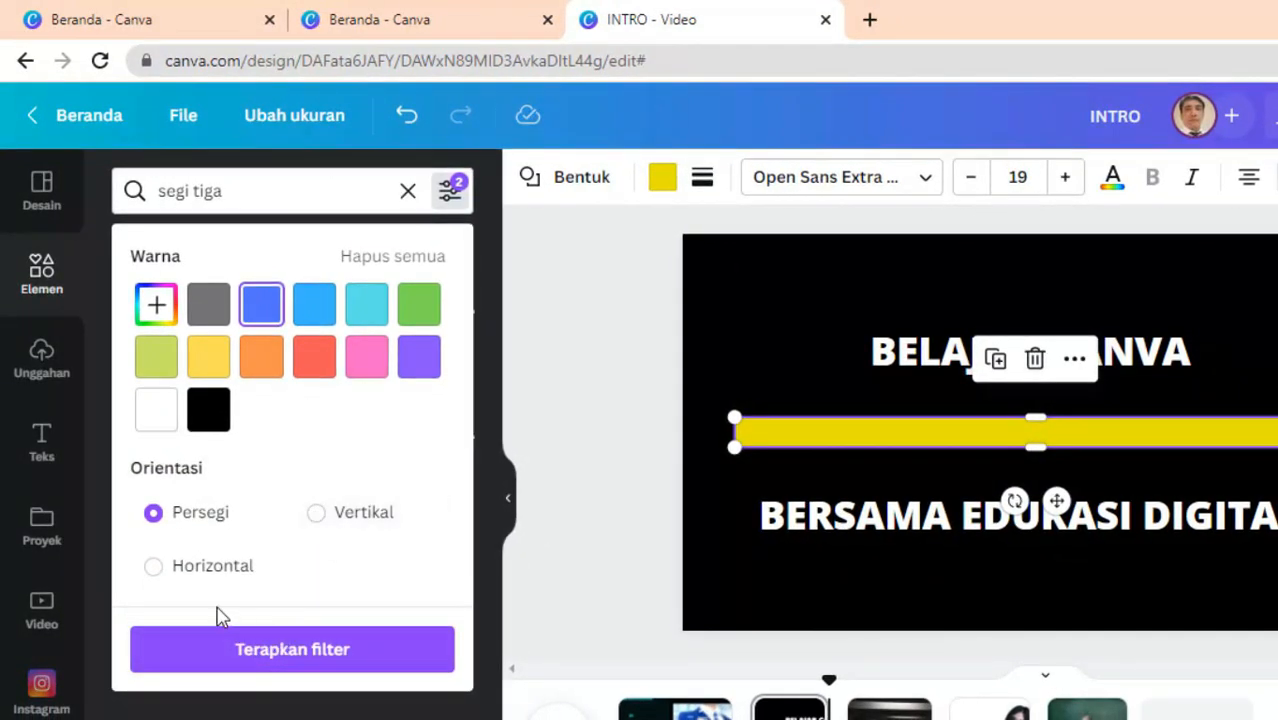
{"action": "left_click", "coordinate": [200, 566]}
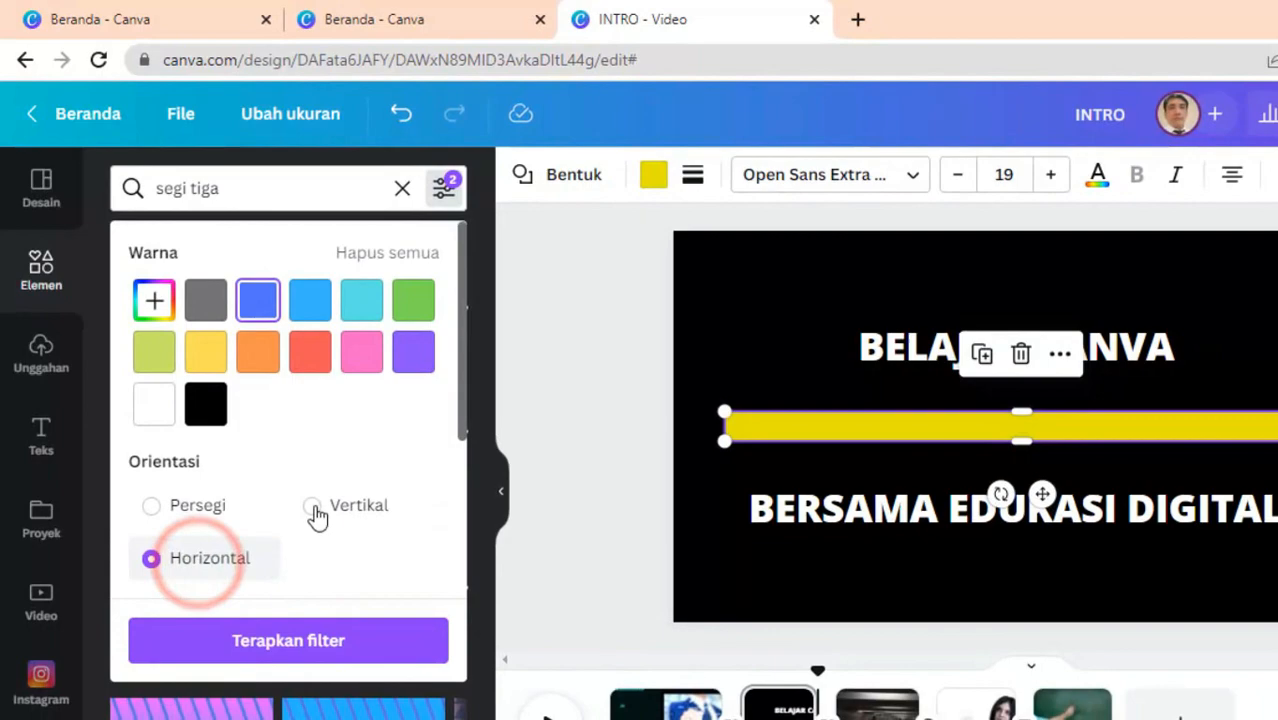
{"action": "left_click", "coordinate": [314, 510]}
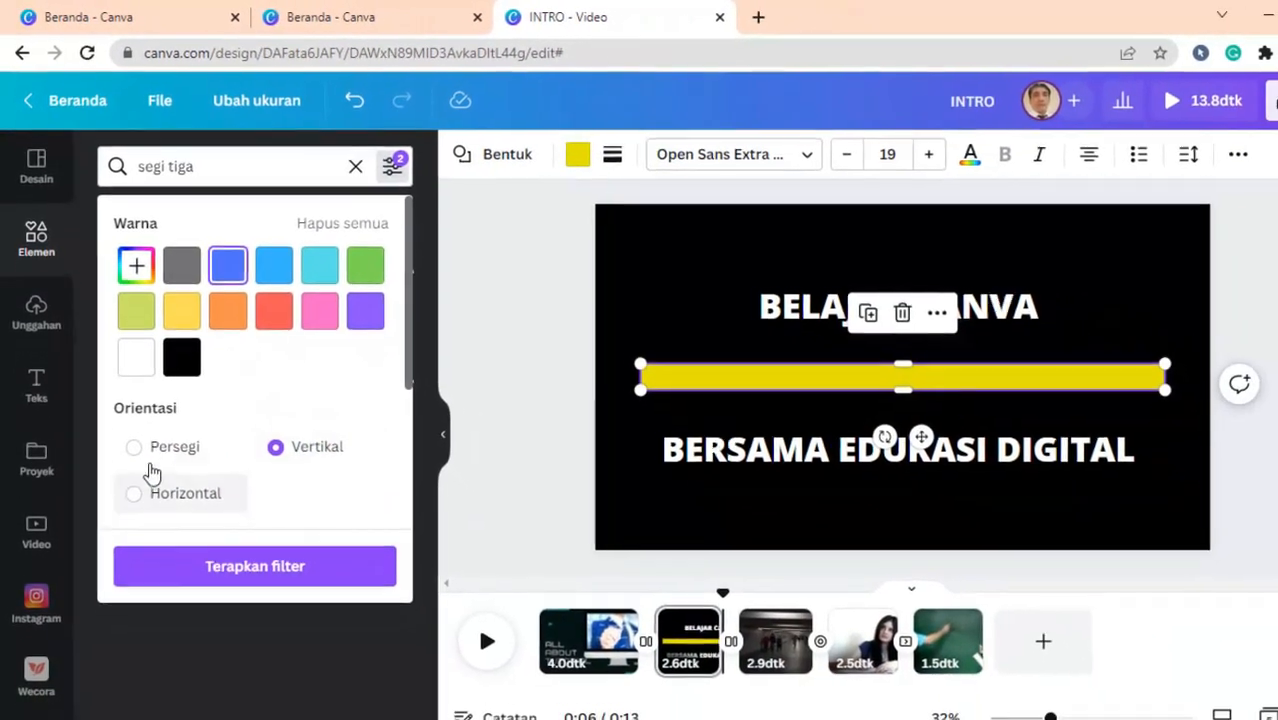
{"action": "left_click", "coordinate": [150, 452]}
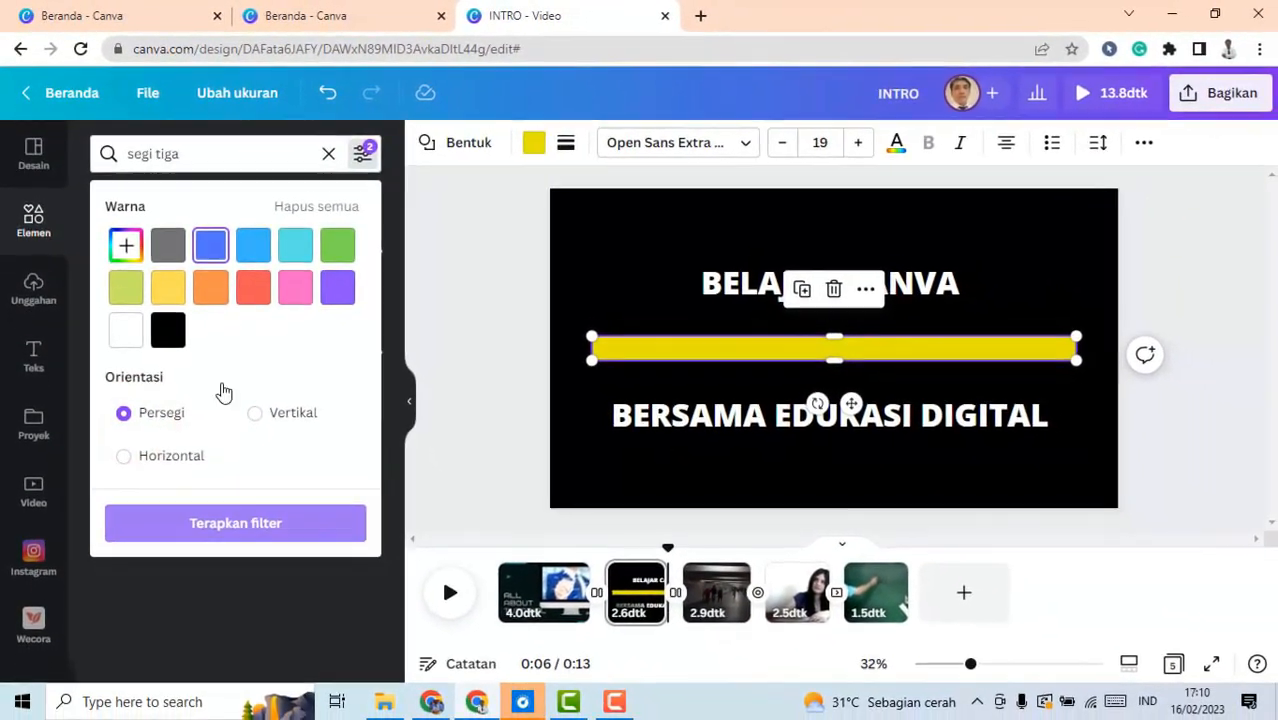
Try other colours in the triangle search filter, and apply it with red and the Persegi orientation
{"action": "left_click", "coordinate": [178, 294]}
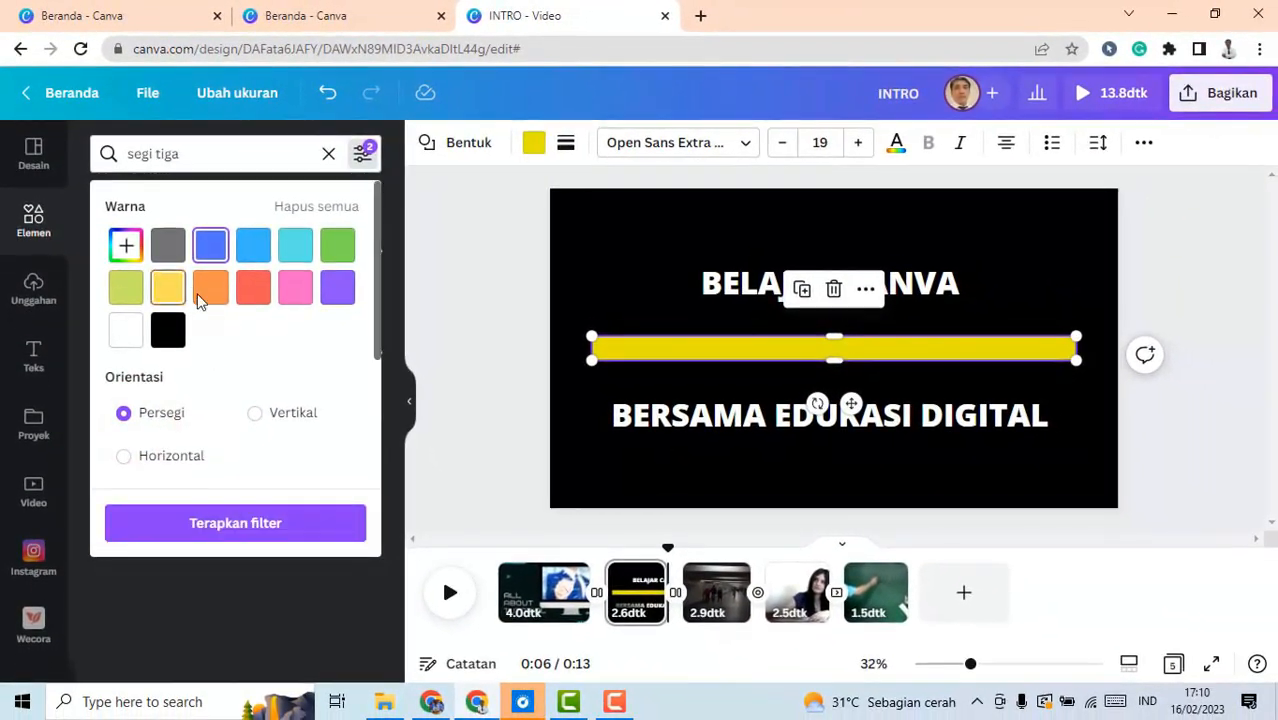
{"action": "left_click", "coordinate": [229, 523]}
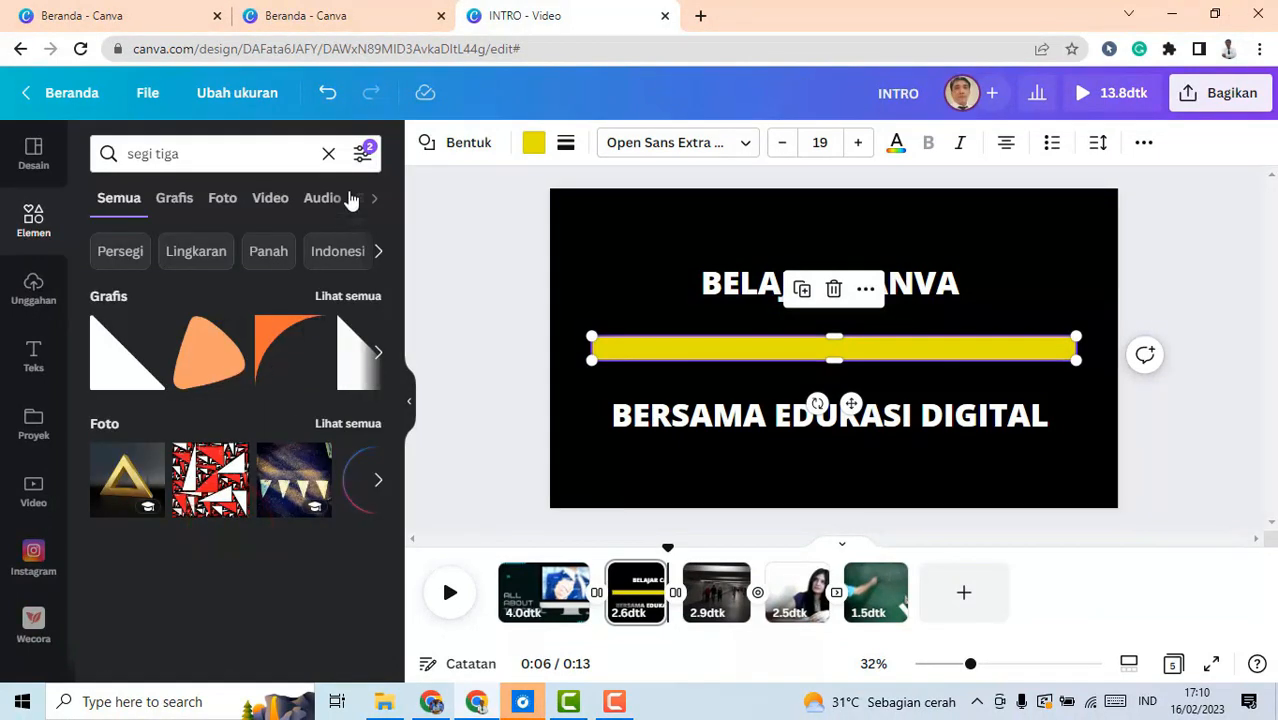
{"action": "left_click", "coordinate": [364, 155]}
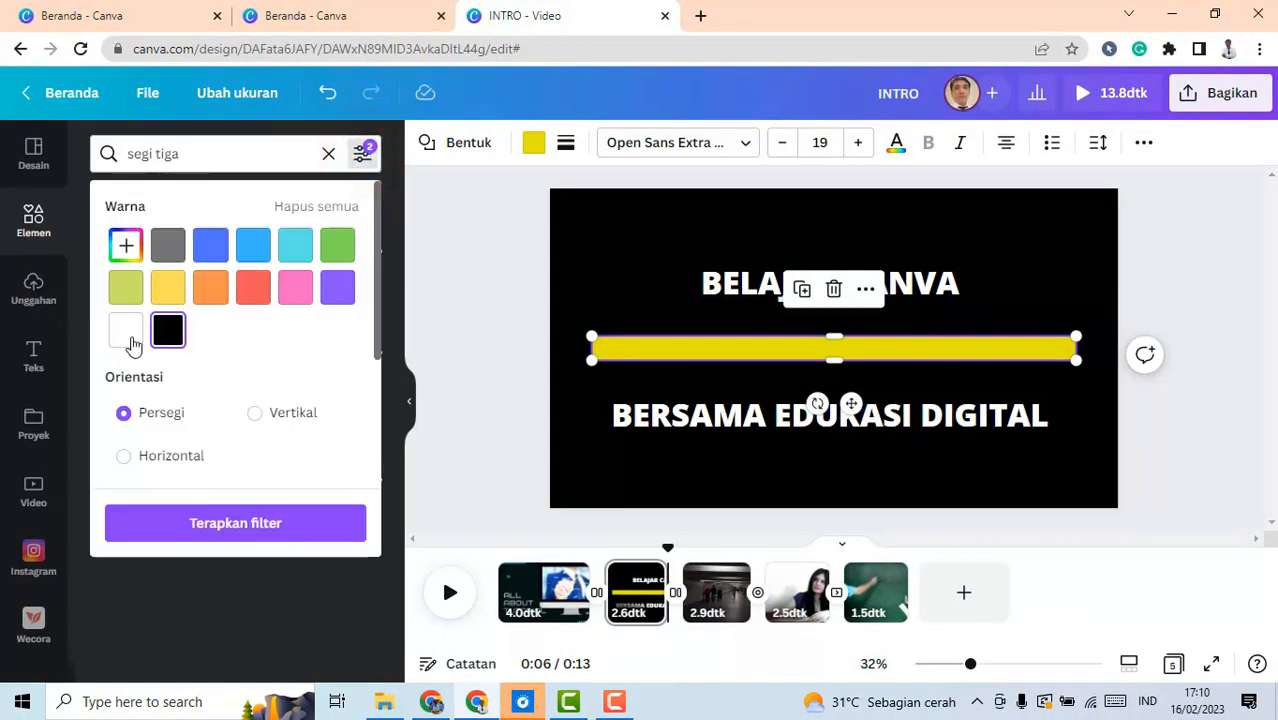
{"action": "left_click", "coordinate": [247, 290]}
{"action": "left_click", "coordinate": [229, 523]}
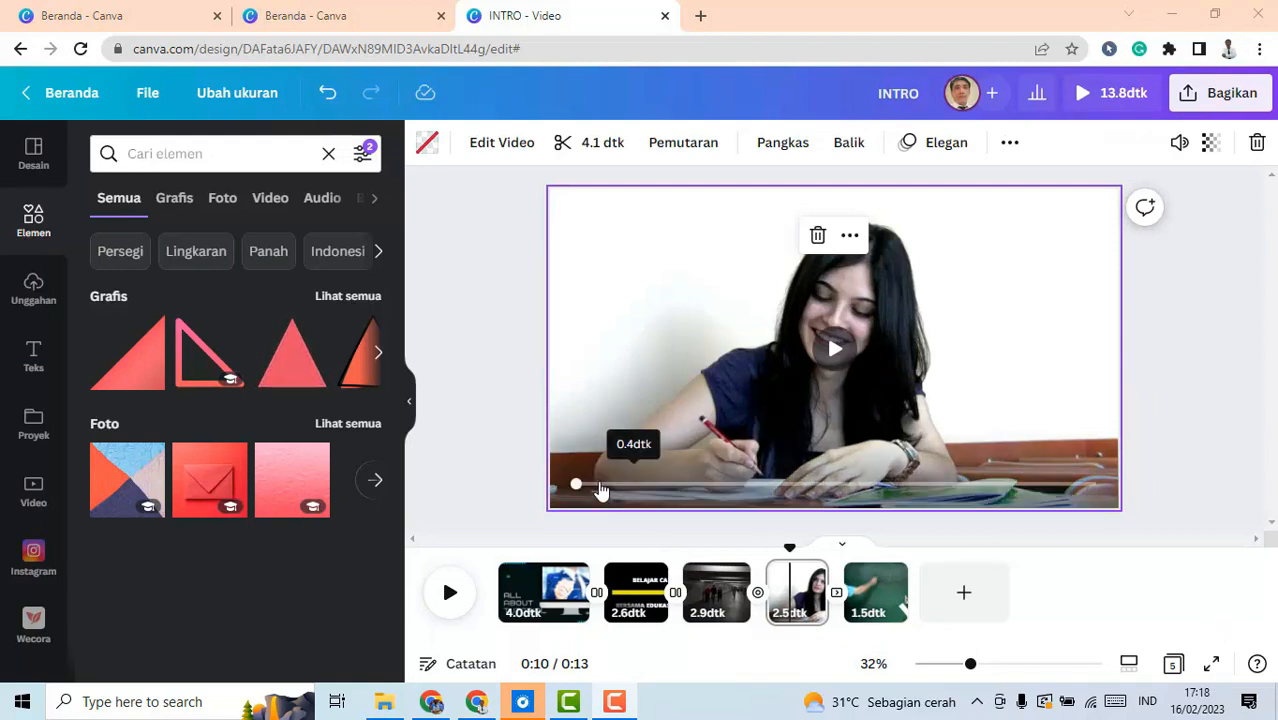
Add a rectangle to the page of the woman writing and stretch it to cover the whole page
{"action": "left_click", "coordinate": [520, 446]}
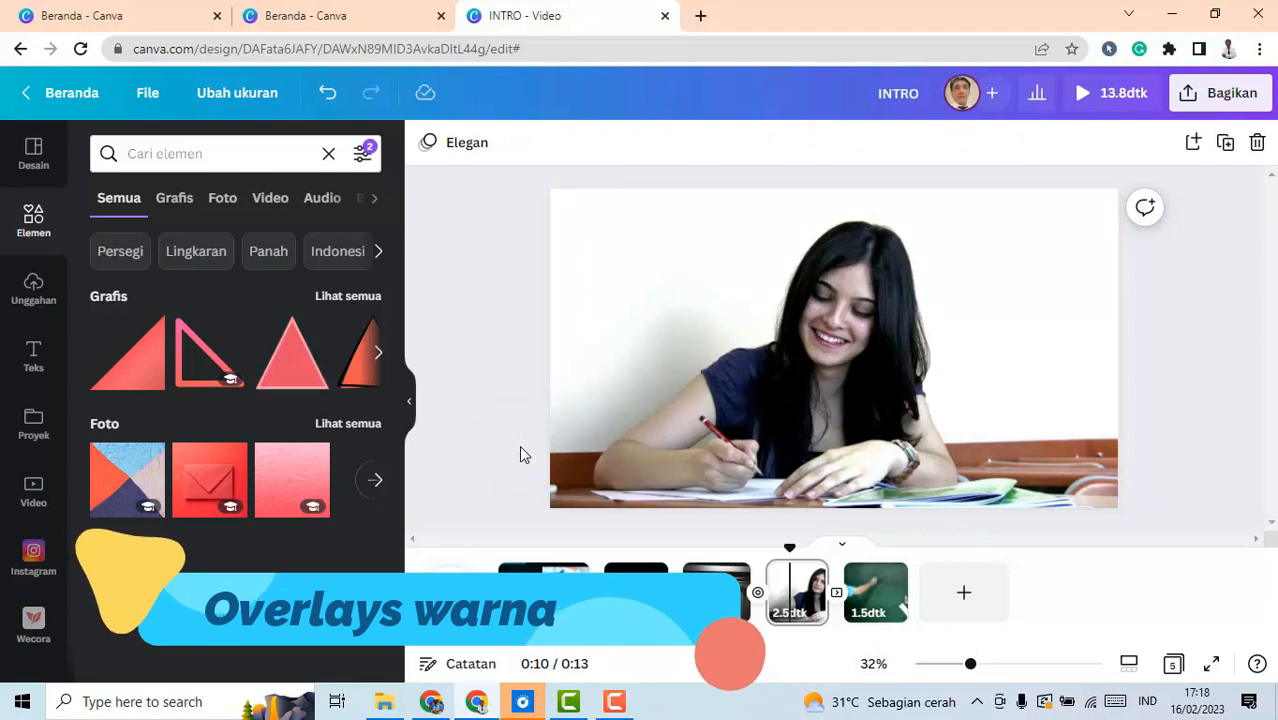
{"action": "key", "text": "r"}
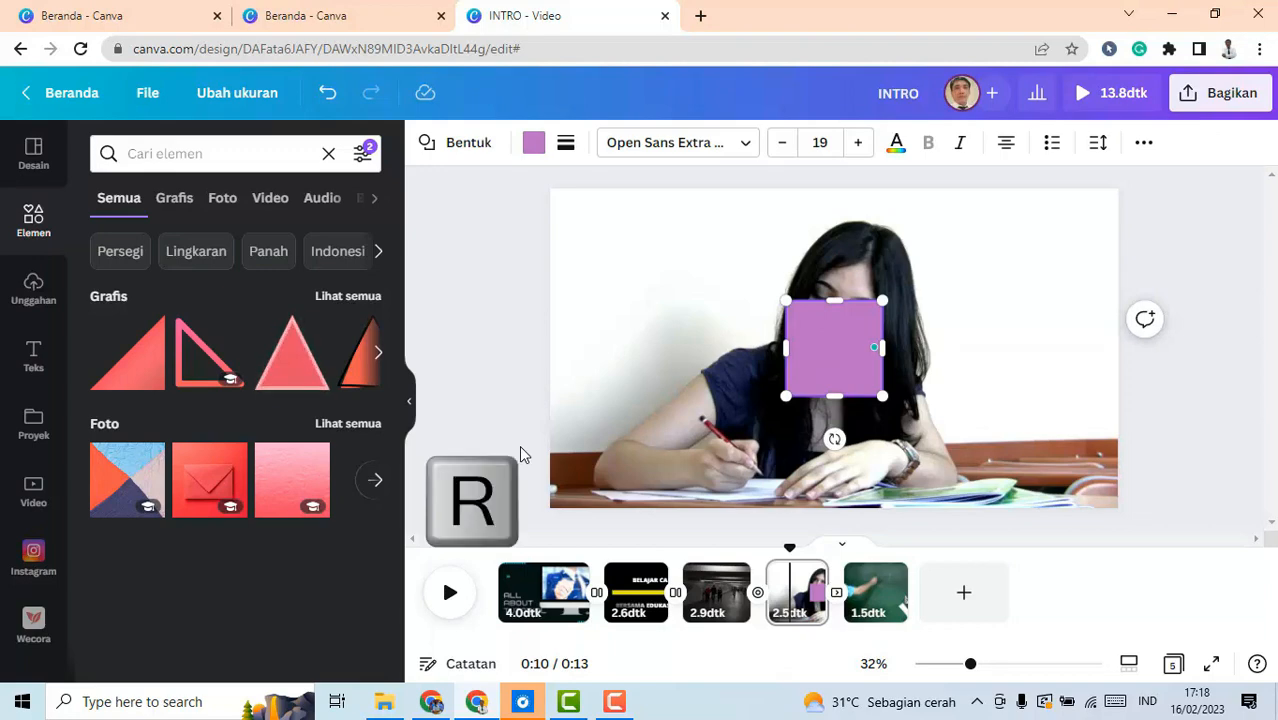
{"action": "key", "text": "Delete"}
{"action": "key", "text": "r"}
{"action": "left_click_drag", "start_coordinate": [783, 342], "coordinate": [550, 343]}
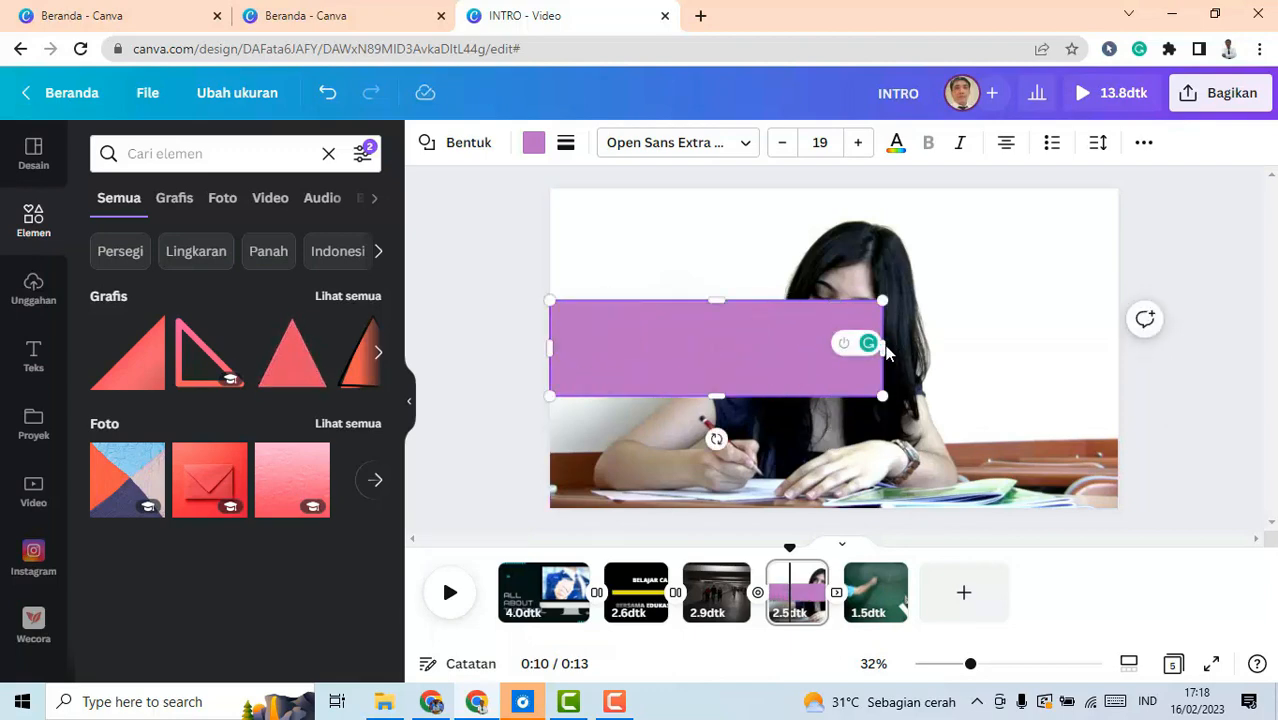
{"action": "left_click_drag", "start_coordinate": [884, 392], "coordinate": [1110, 502]}
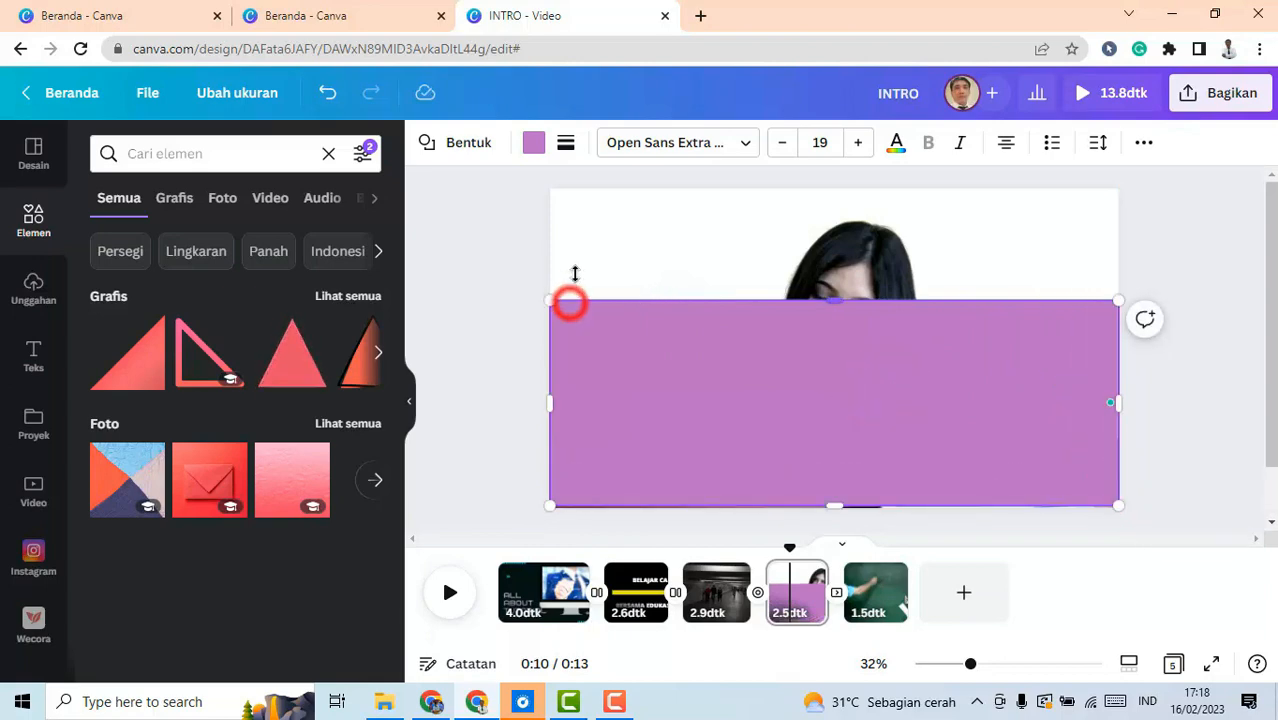
{"action": "left_click_drag", "start_coordinate": [575, 273], "coordinate": [566, 190]}
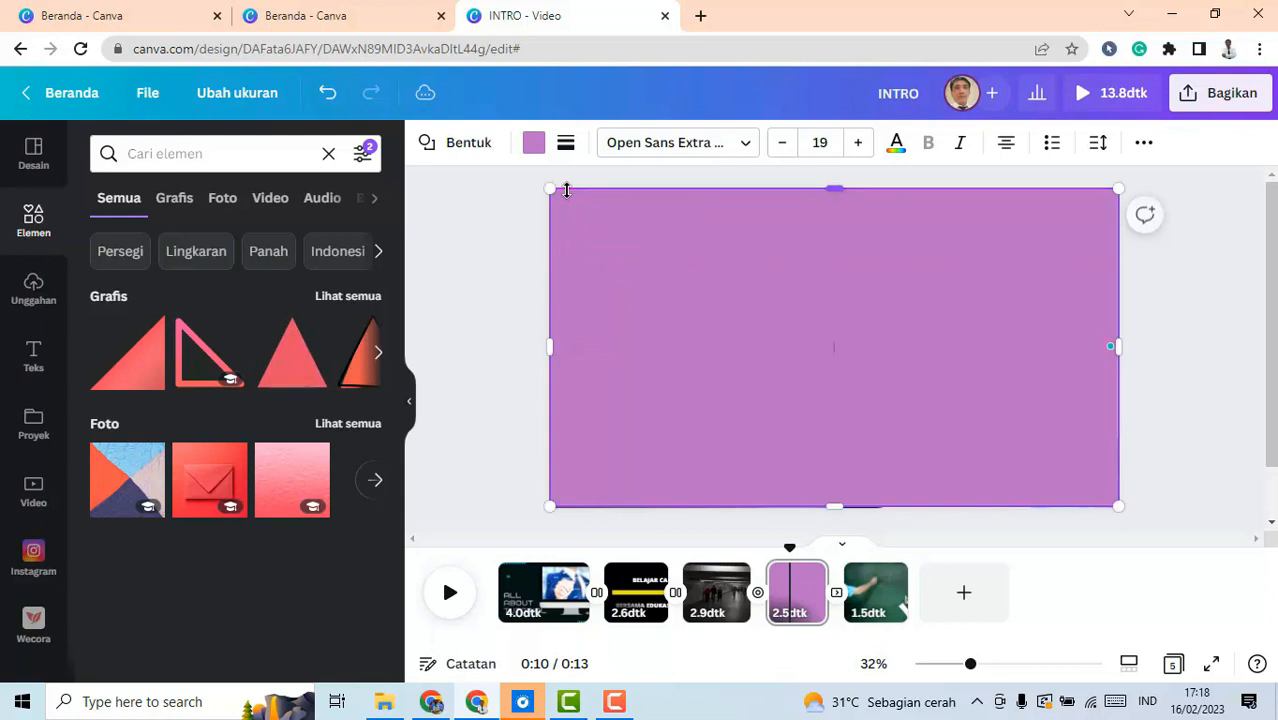
Set the transparency of the purple rectangle covering the page to 48
{"action": "left_click", "coordinate": [696, 300]}
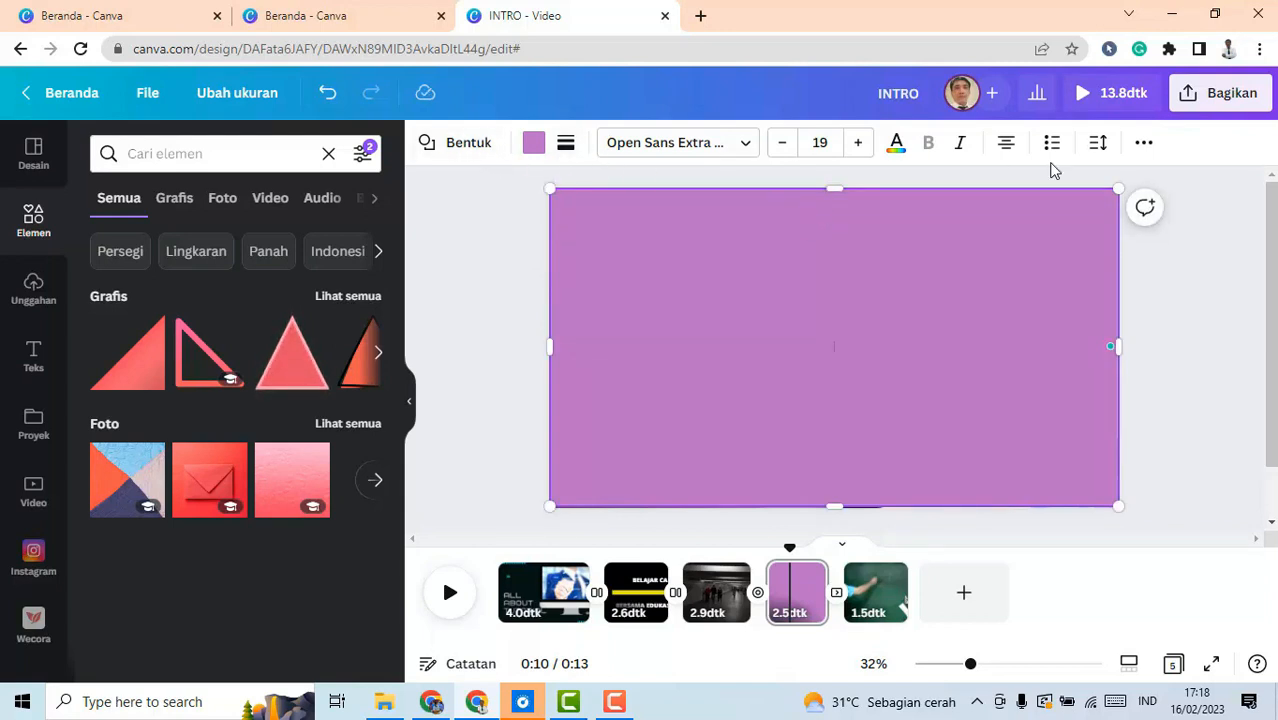
{"action": "left_click", "coordinate": [1140, 143]}
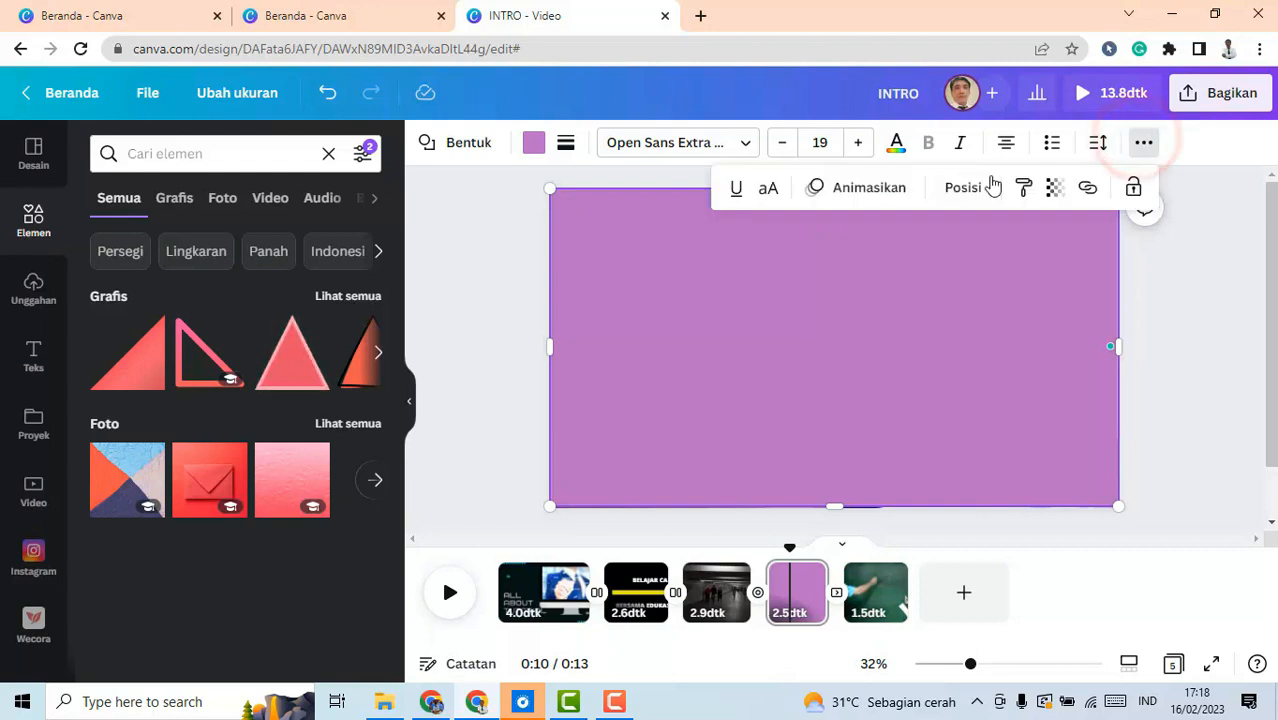
{"action": "left_click", "coordinate": [1058, 190]}
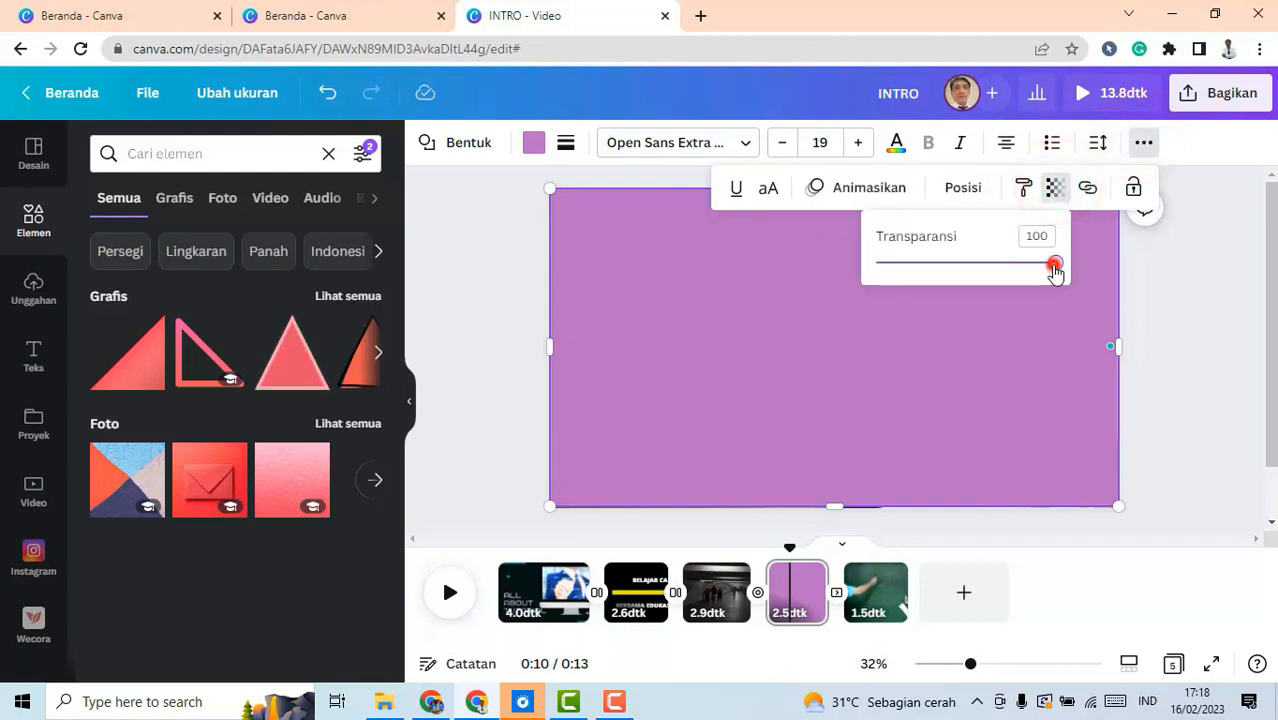
{"action": "left_click_drag", "start_coordinate": [1047, 263], "coordinate": [966, 290]}
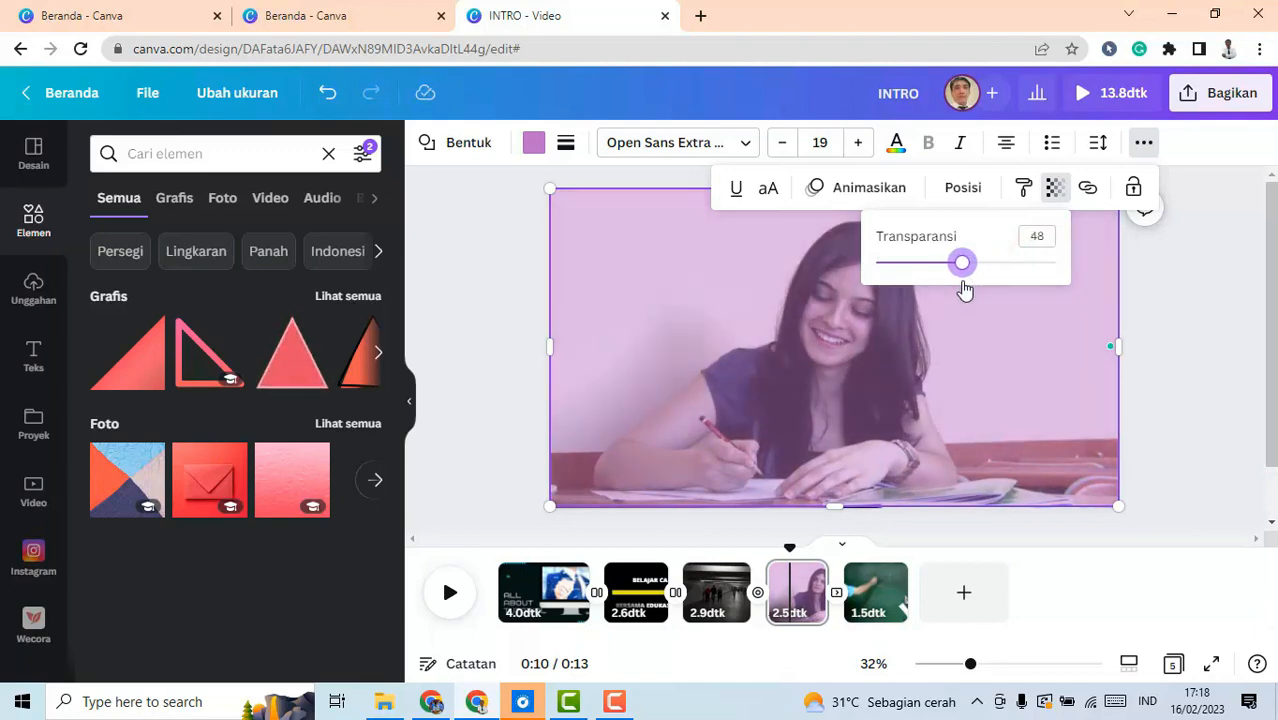
Recolour the overlay rectangle to the bright blue from The Deep Blue palette
{"action": "left_click", "coordinate": [532, 146]}
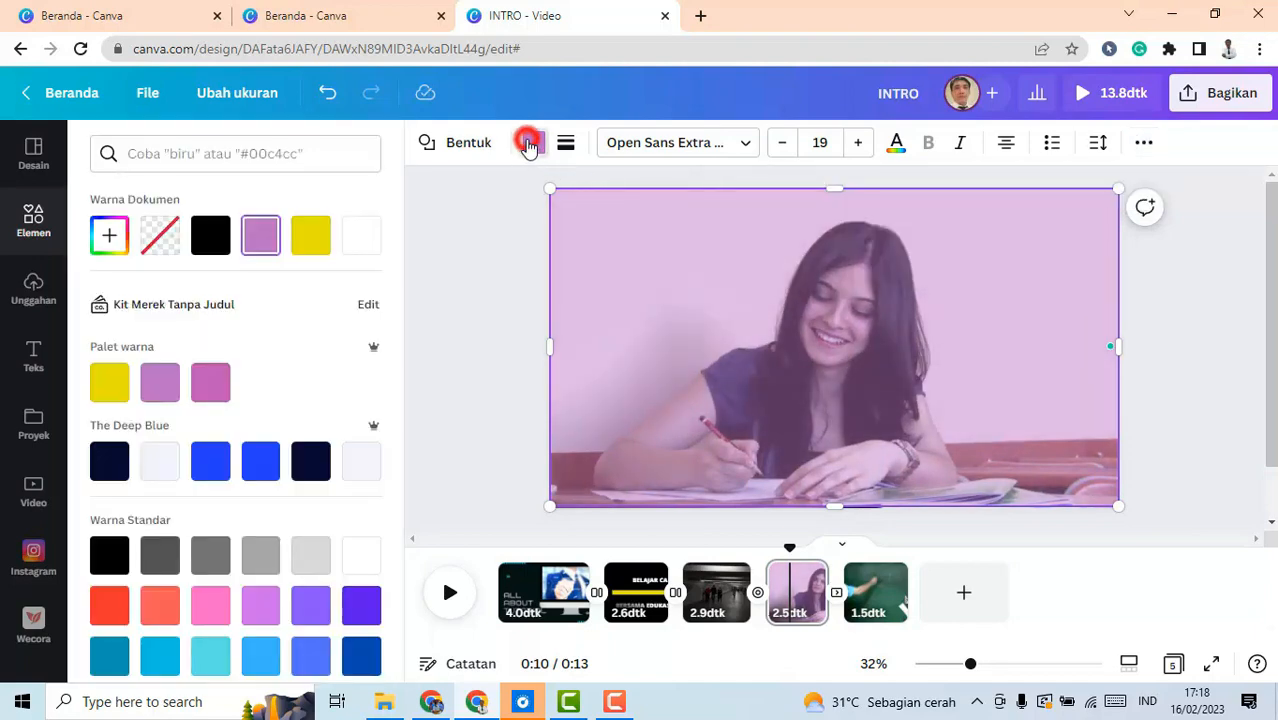
{"action": "left_click", "coordinate": [264, 470]}
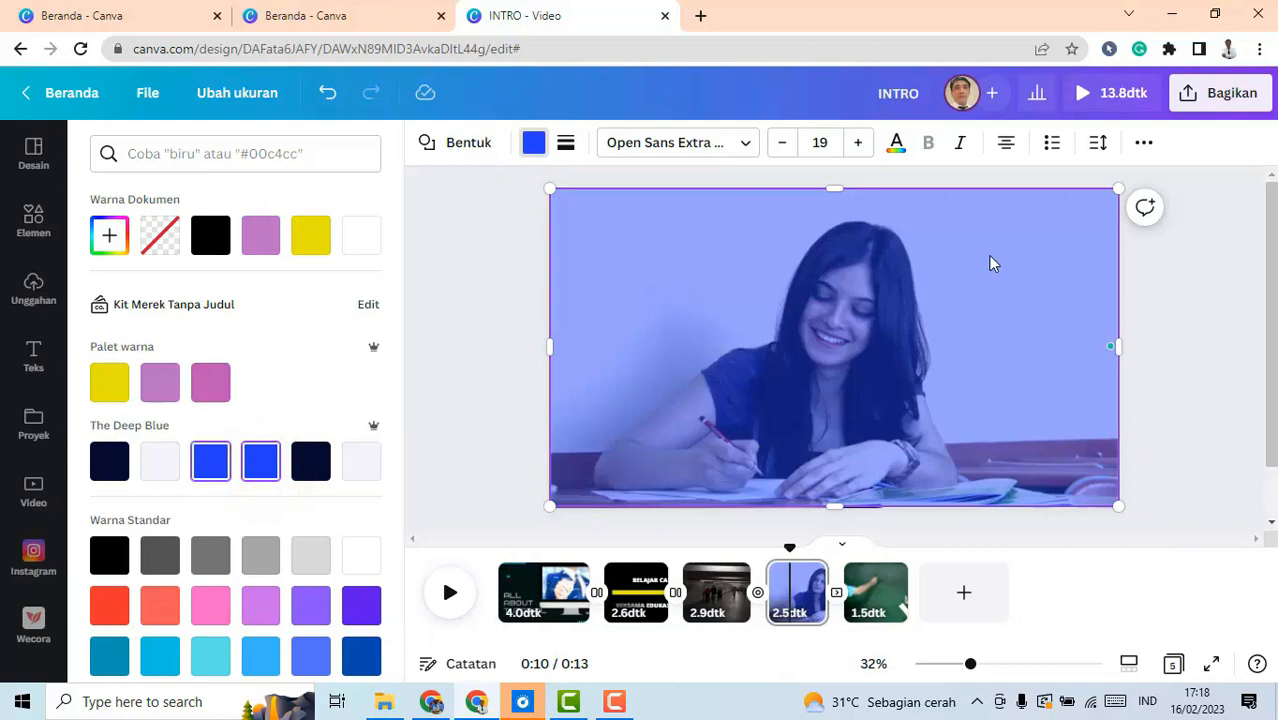
{"action": "left_click", "coordinate": [533, 146]}
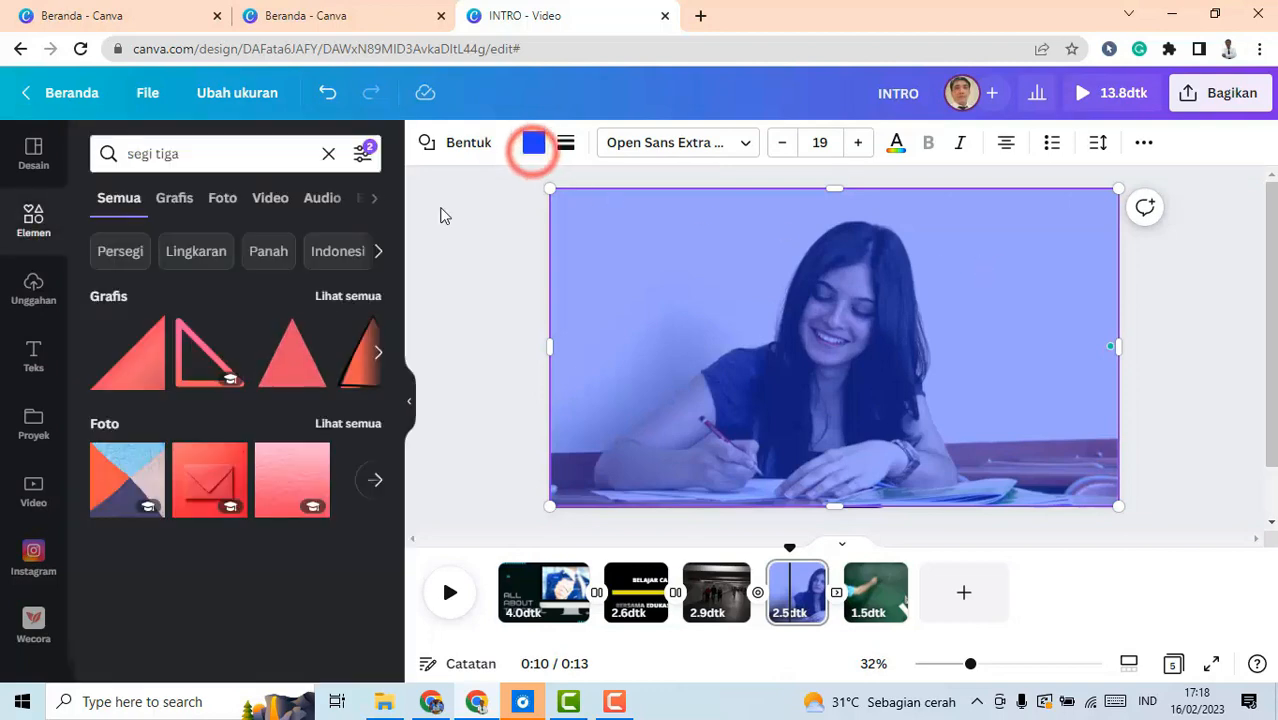
Try red on the overlay rectangle covering the woman's page, and recolour it to the light grey standard colour
{"action": "left_click", "coordinate": [533, 146]}
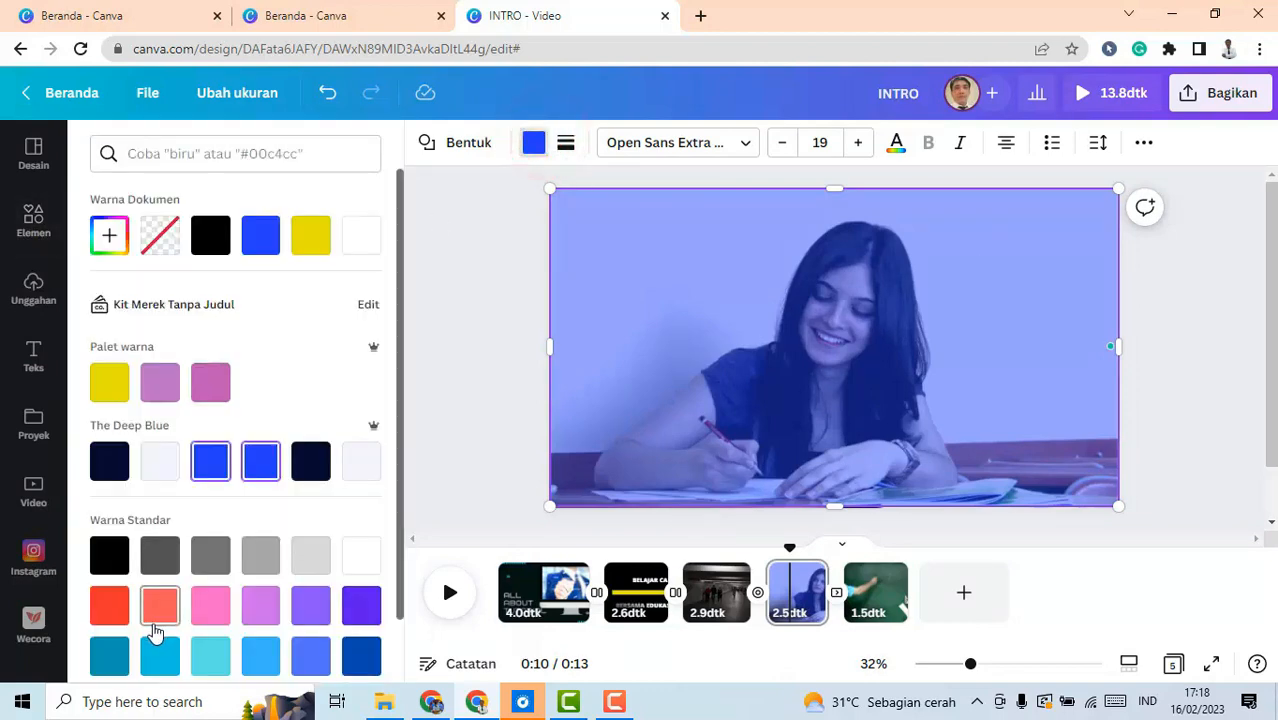
{"action": "left_click", "coordinate": [110, 606]}
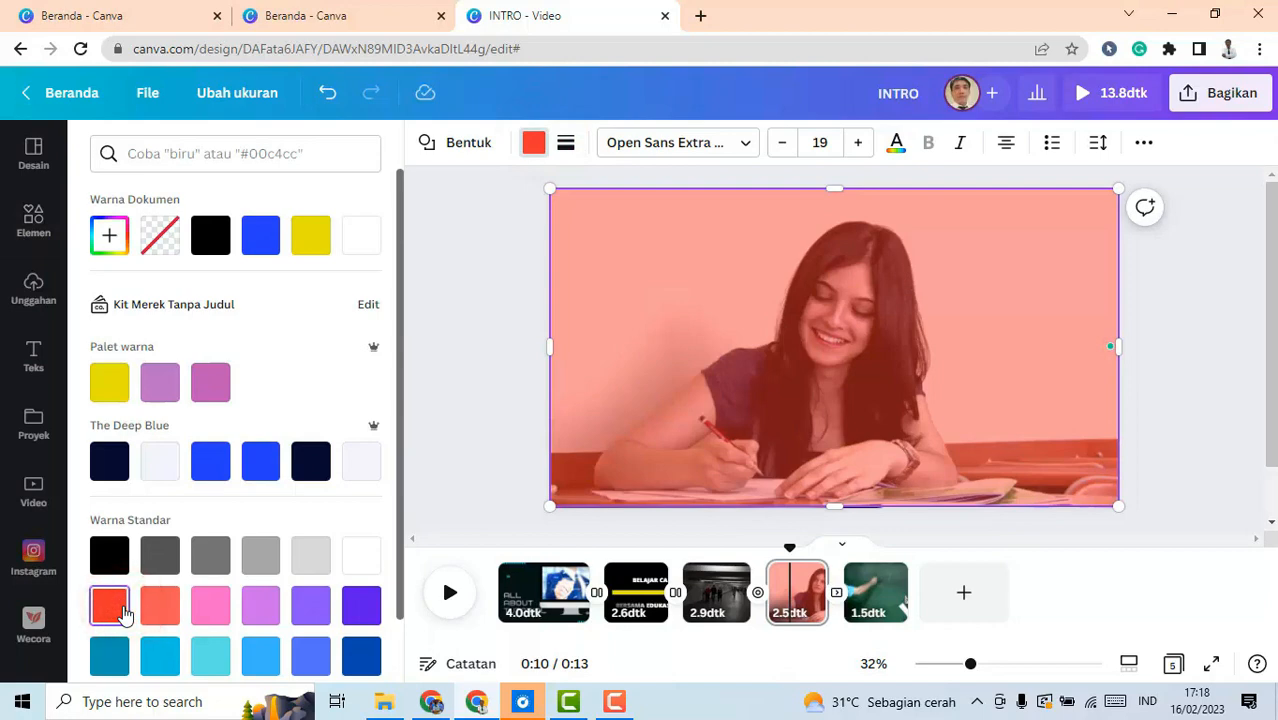
{"action": "left_click", "coordinate": [305, 558]}
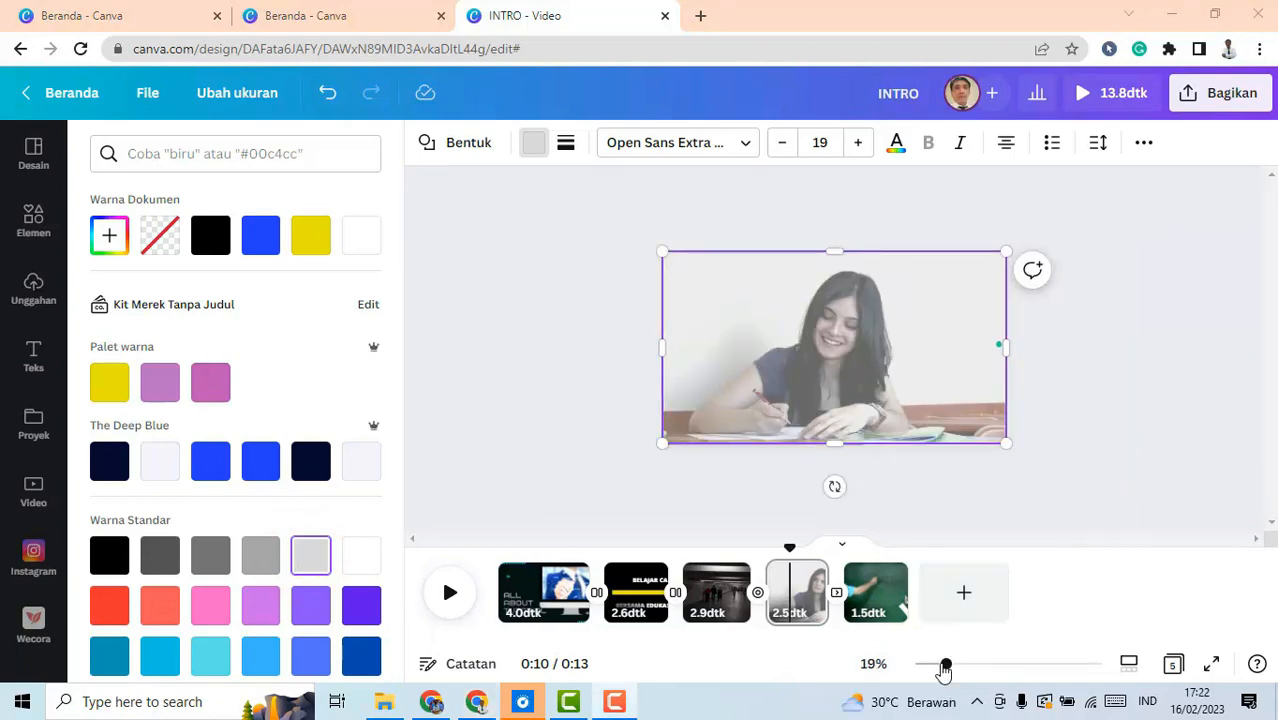
Lengthen the page of the woman writing to 4.5 seconds in the timeline
{"action": "left_click_drag", "start_coordinate": [945, 666], "coordinate": [951, 666]}
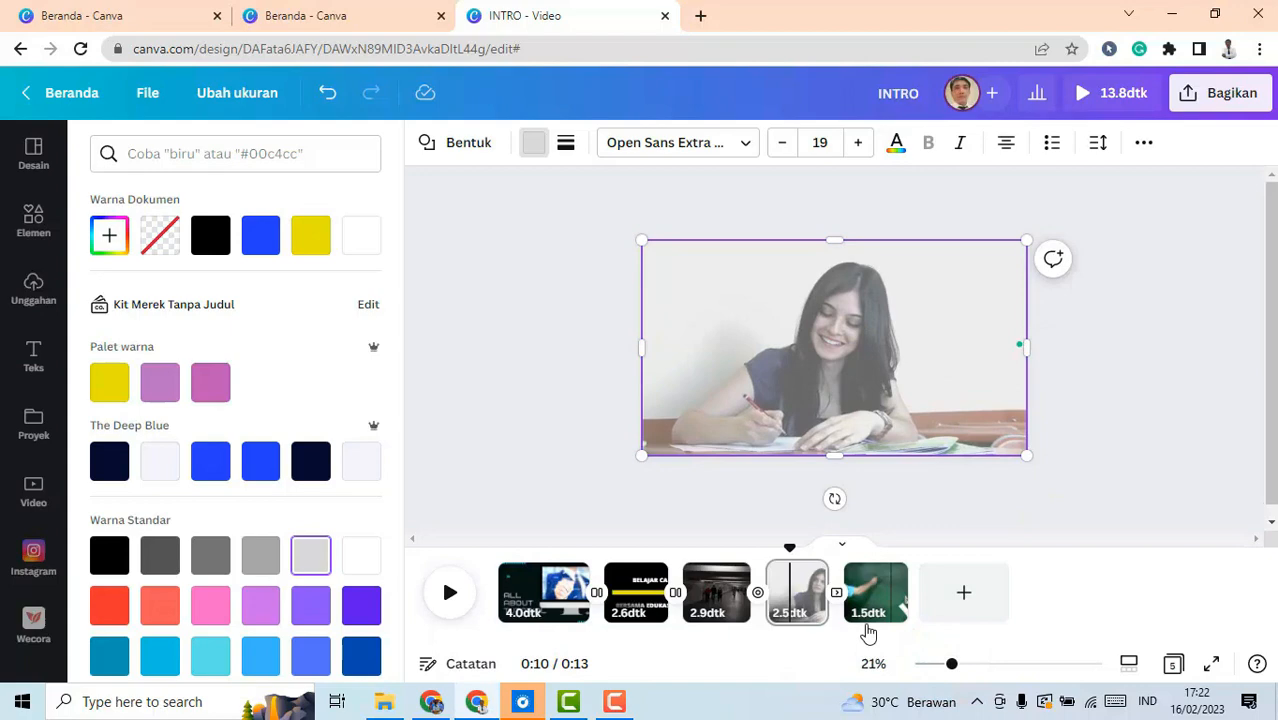
{"action": "left_click_drag", "start_coordinate": [836, 592], "coordinate": [872, 568]}
{"action": "left_click", "coordinate": [812, 580]}
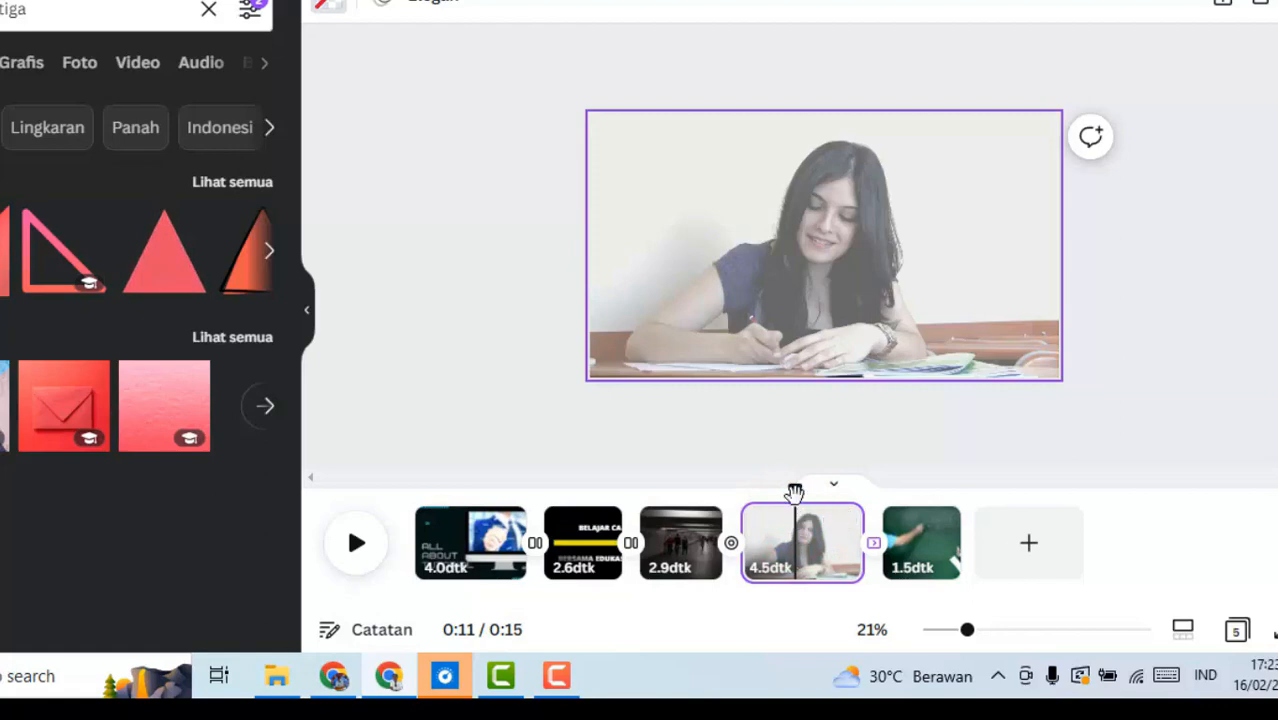
Split the page of the woman writing in two at about the 0:11 mark
{"action": "left_click_drag", "start_coordinate": [794, 492], "coordinate": [778, 497]}
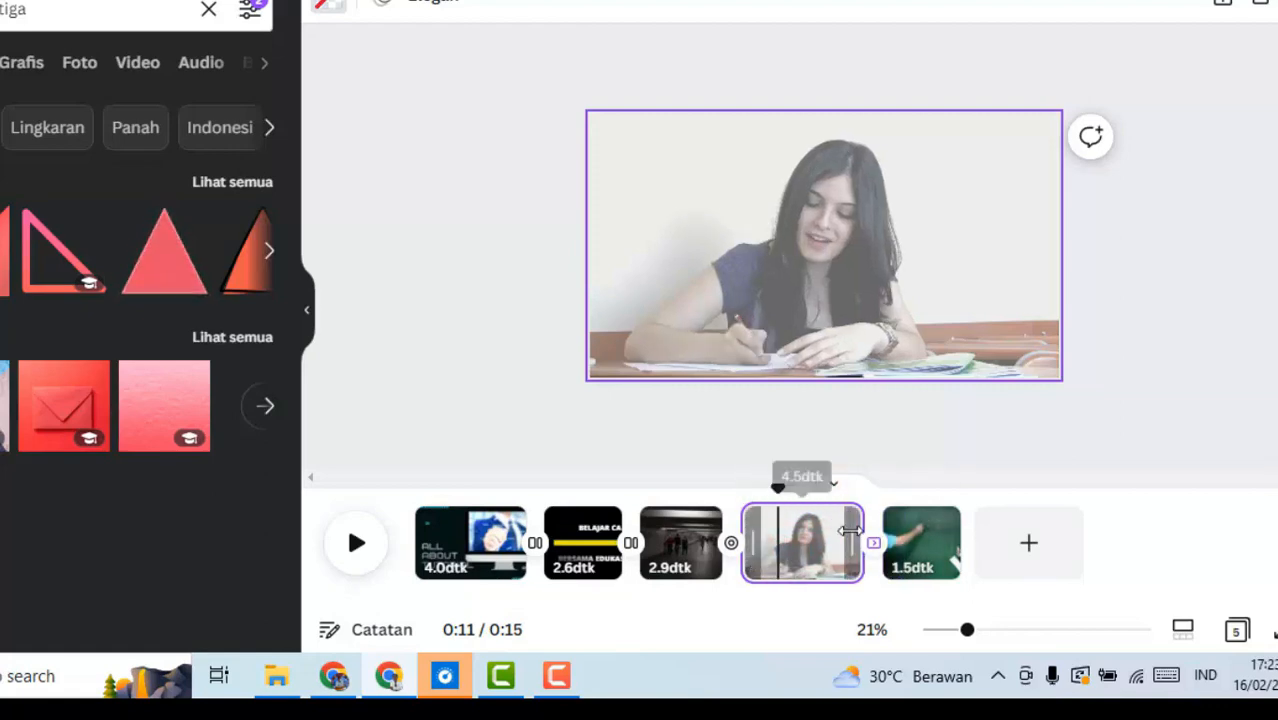
{"action": "left_click", "coordinate": [843, 524]}
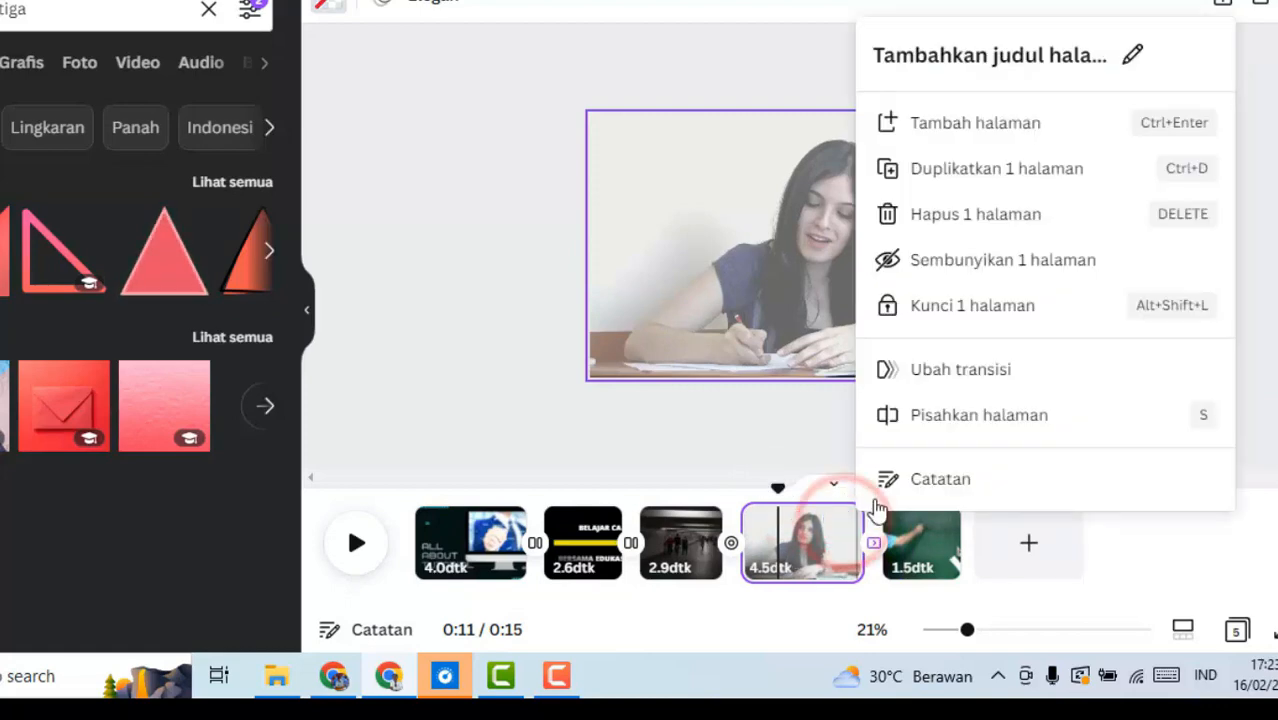
{"action": "left_click", "coordinate": [960, 420]}
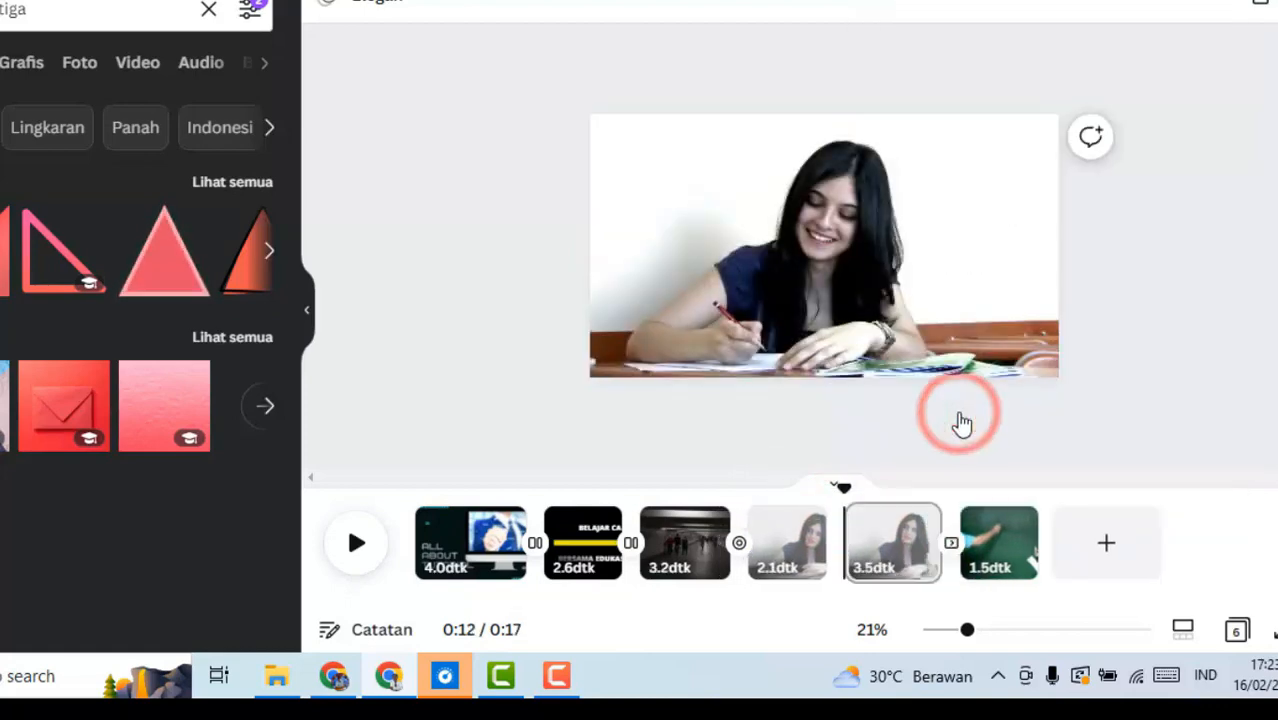
Play the video from the end of the tunnel page to preview the transition and the first part of the split page
{"action": "left_click", "coordinate": [753, 497]}
{"action": "left_click", "coordinate": [770, 530]}
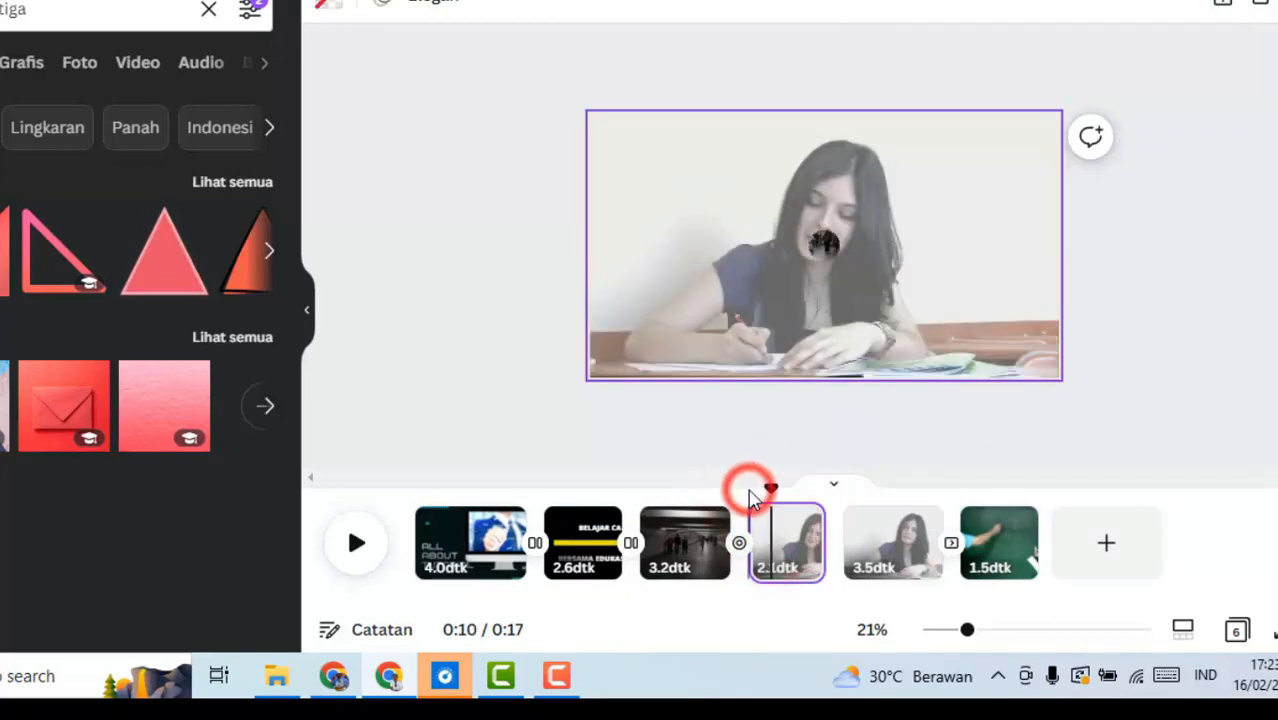
{"action": "left_click", "coordinate": [764, 490]}
{"action": "left_click_drag", "start_coordinate": [764, 490], "coordinate": [728, 488]}
{"action": "left_click", "coordinate": [358, 548]}
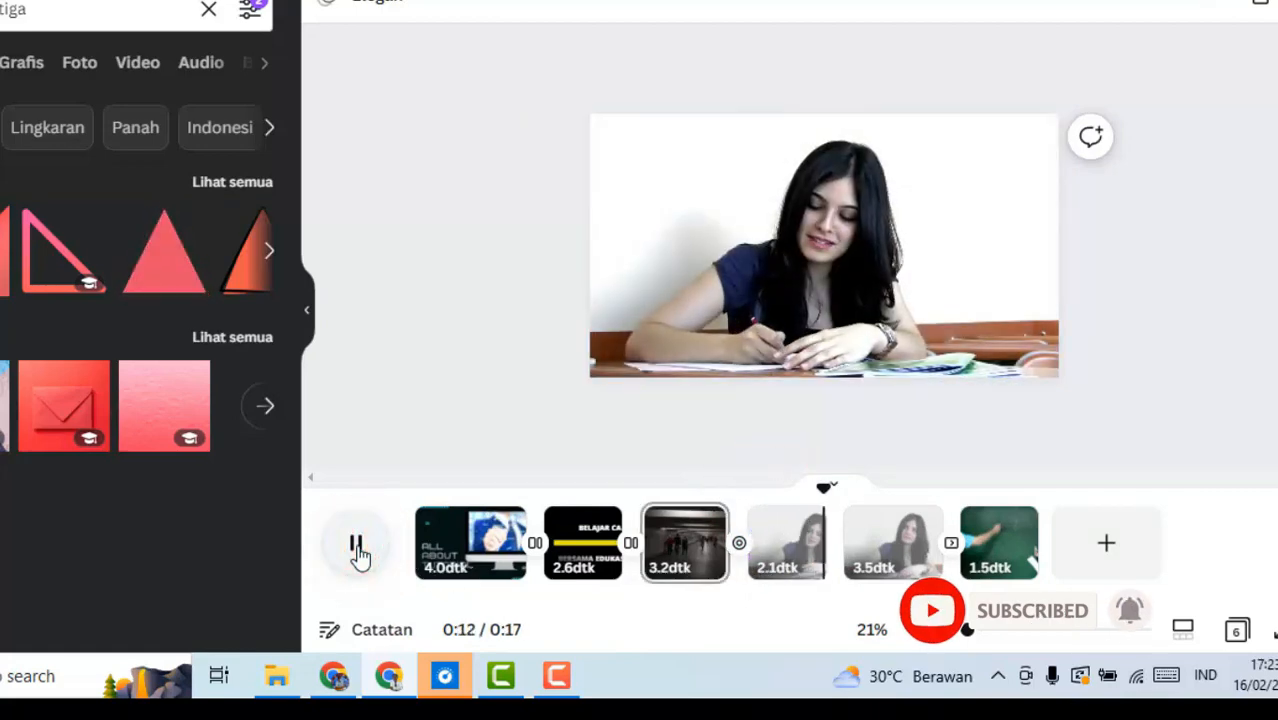
{"action": "left_click", "coordinate": [358, 548]}
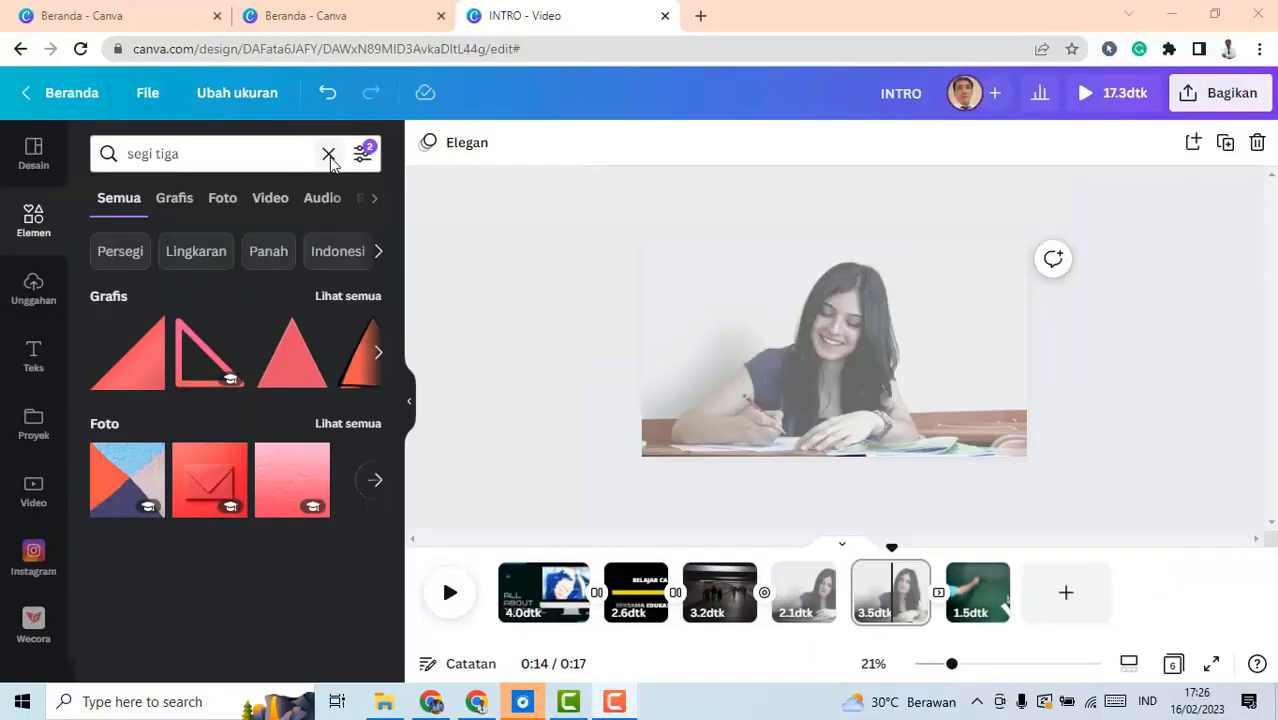
Return to the start of the video and search the elements for "audio", showing only audio results
{"action": "left_click", "coordinate": [208, 9]}
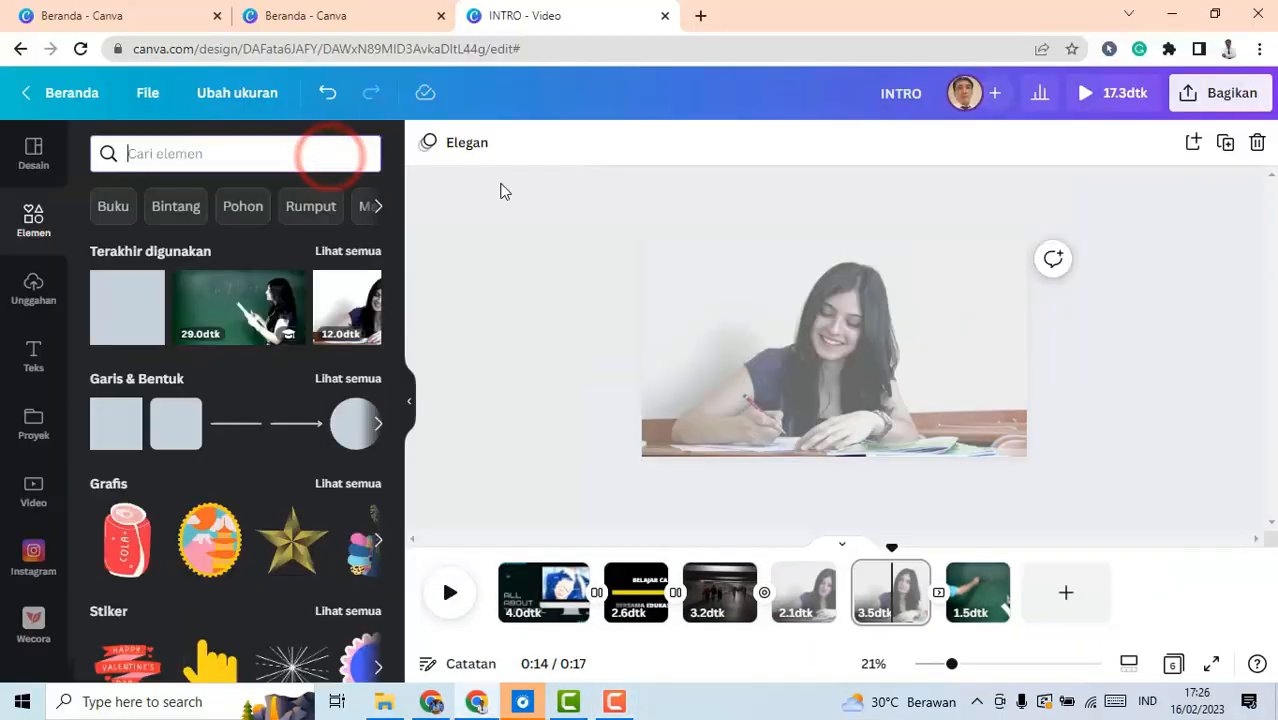
{"action": "left_click_drag", "start_coordinate": [889, 549], "coordinate": [497, 548]}
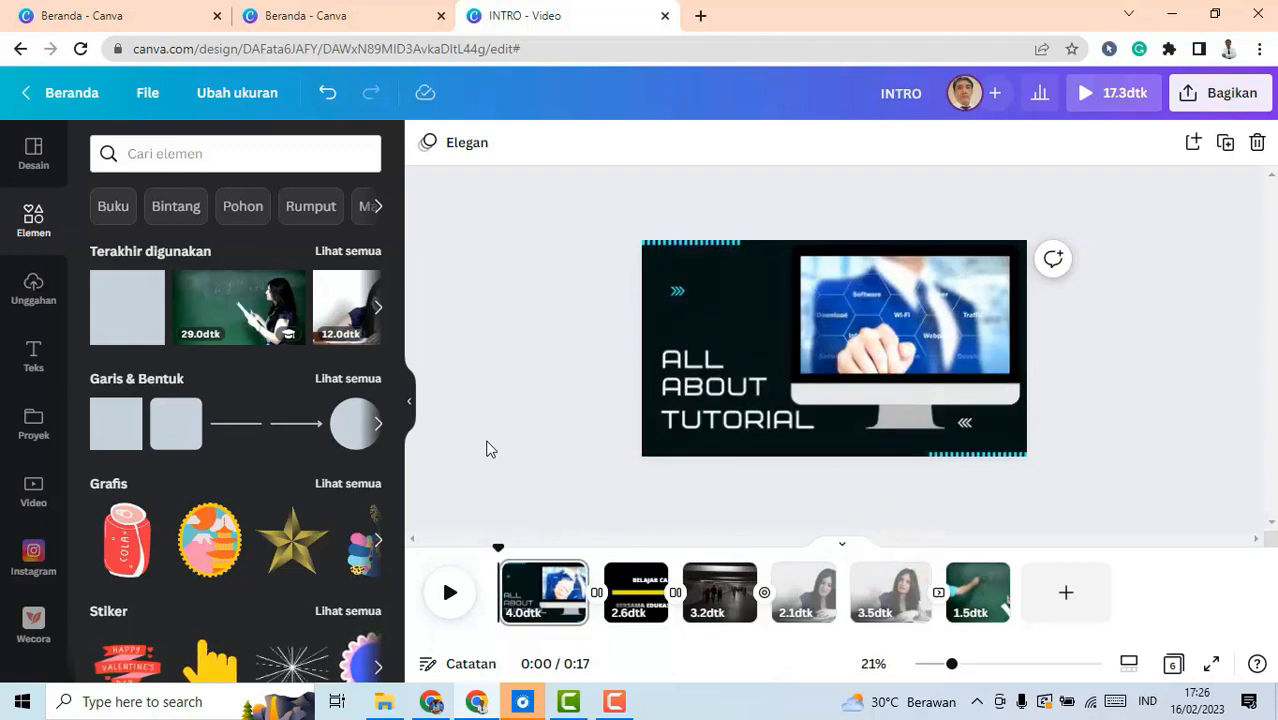
{"action": "left_click", "coordinate": [200, 154]}
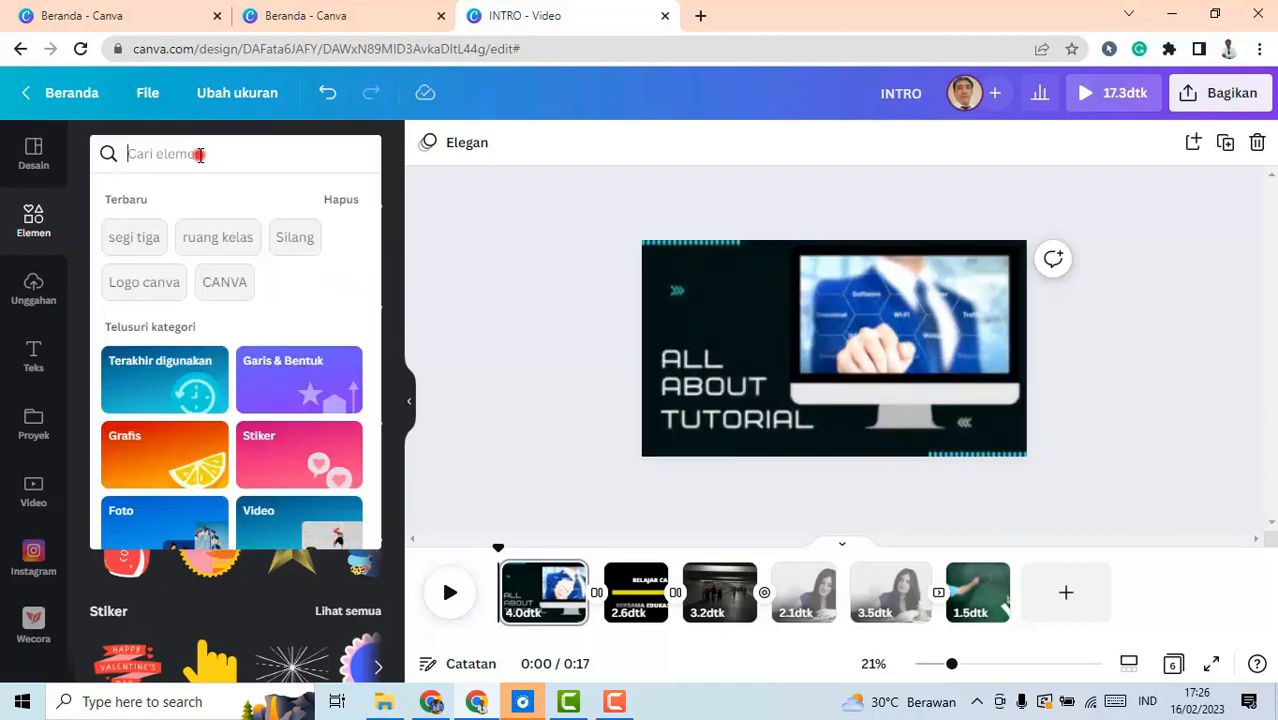
{"action": "type", "text": "audio"}
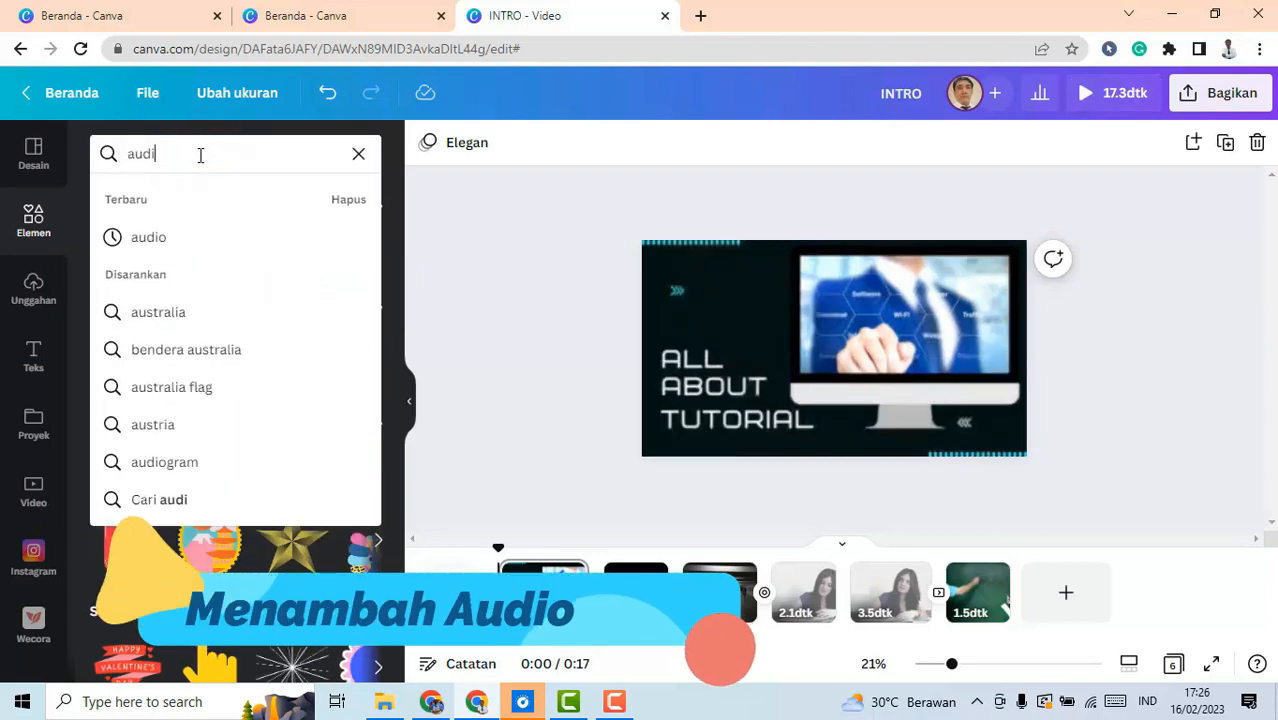
{"action": "key", "text": "Return"}
{"action": "left_click", "coordinate": [322, 198]}
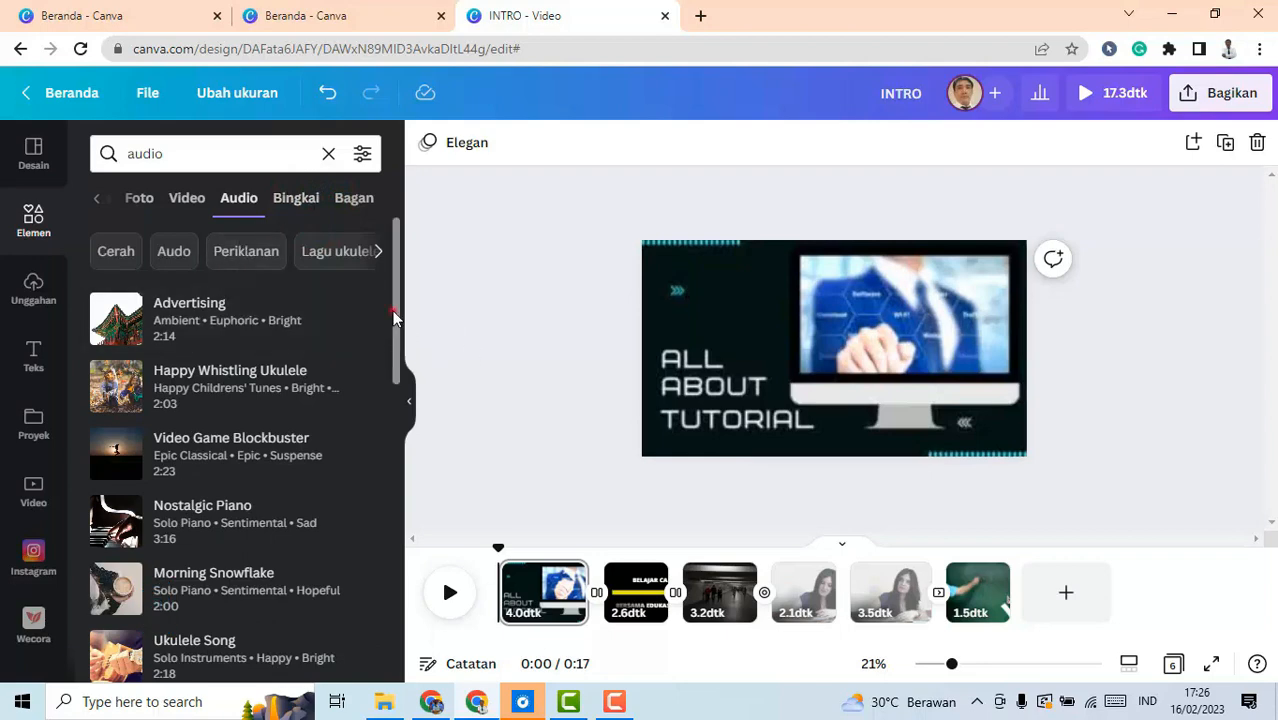
{"action": "mouse_move", "coordinate": [391, 312]}
{"action": "left_mouse_down"}
{"action": "mouse_move", "coordinate": [397, 340]}
{"action": "mouse_move", "coordinate": [398, 292]}
{"action": "left_mouse_up"}
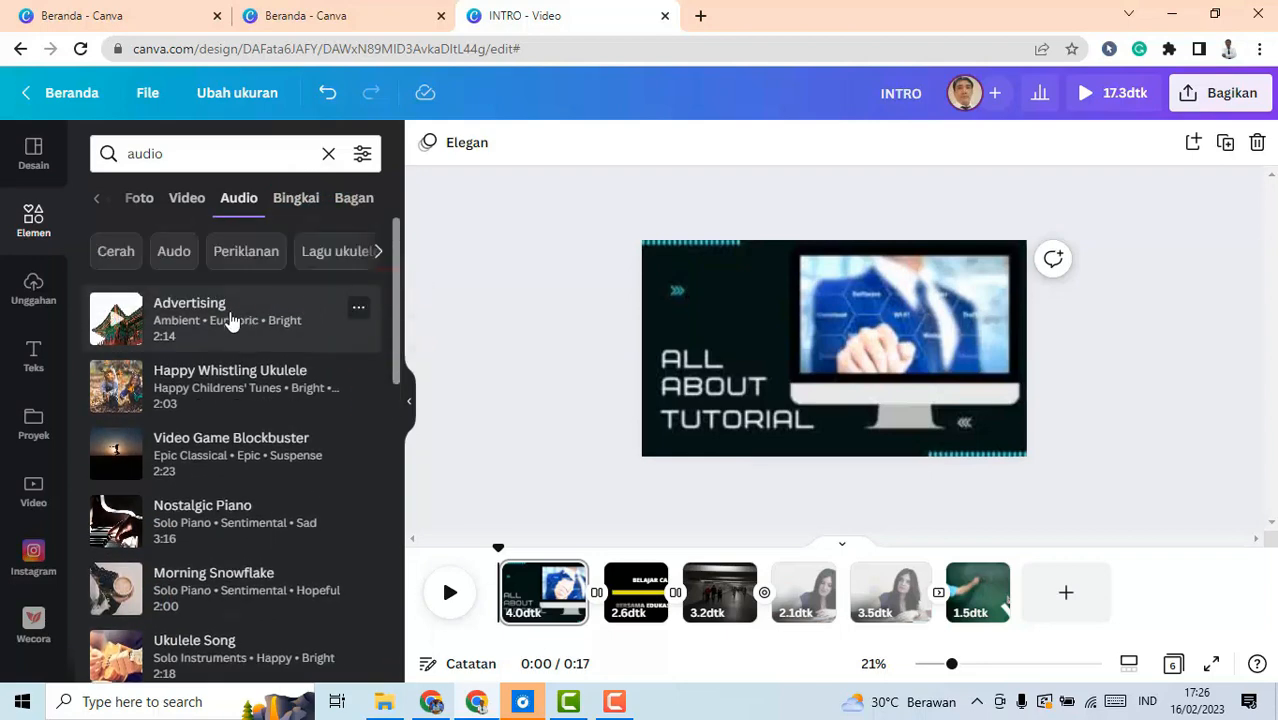
Preview the Advertising track and add it to the video from the beginning
{"action": "left_click", "coordinate": [118, 320]}
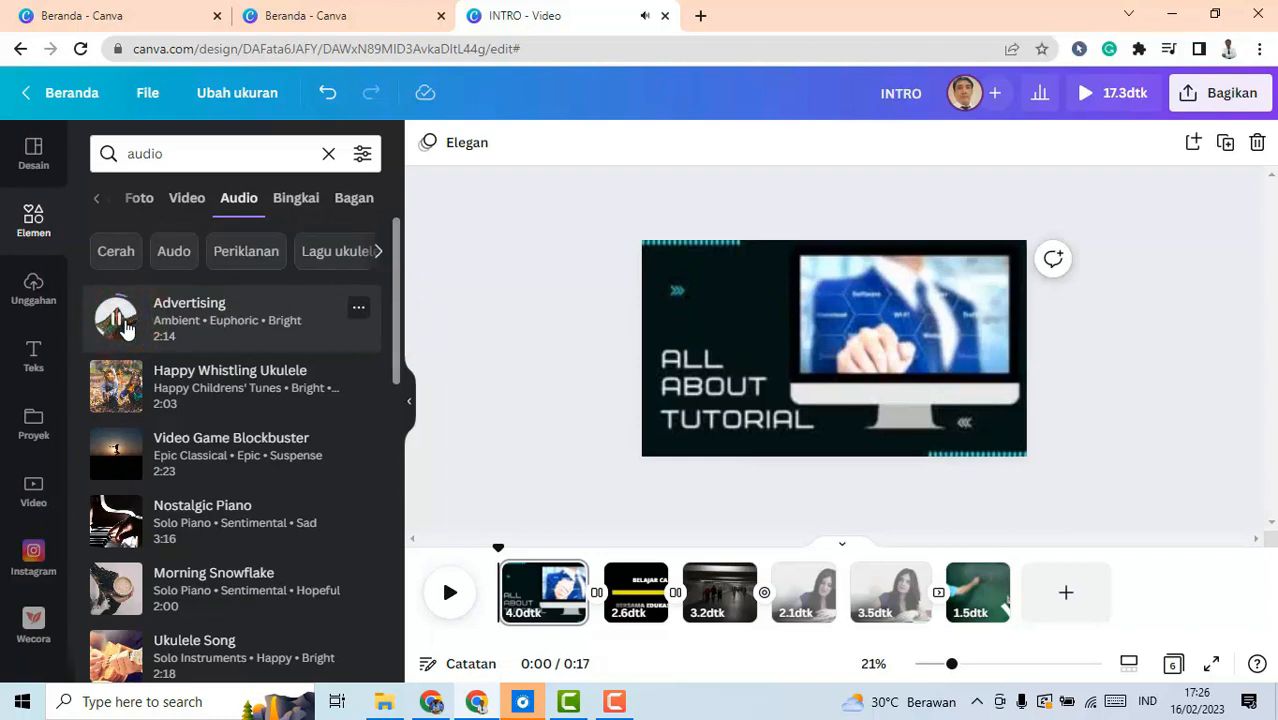
{"action": "left_click", "coordinate": [124, 320]}
{"action": "left_click", "coordinate": [188, 328]}
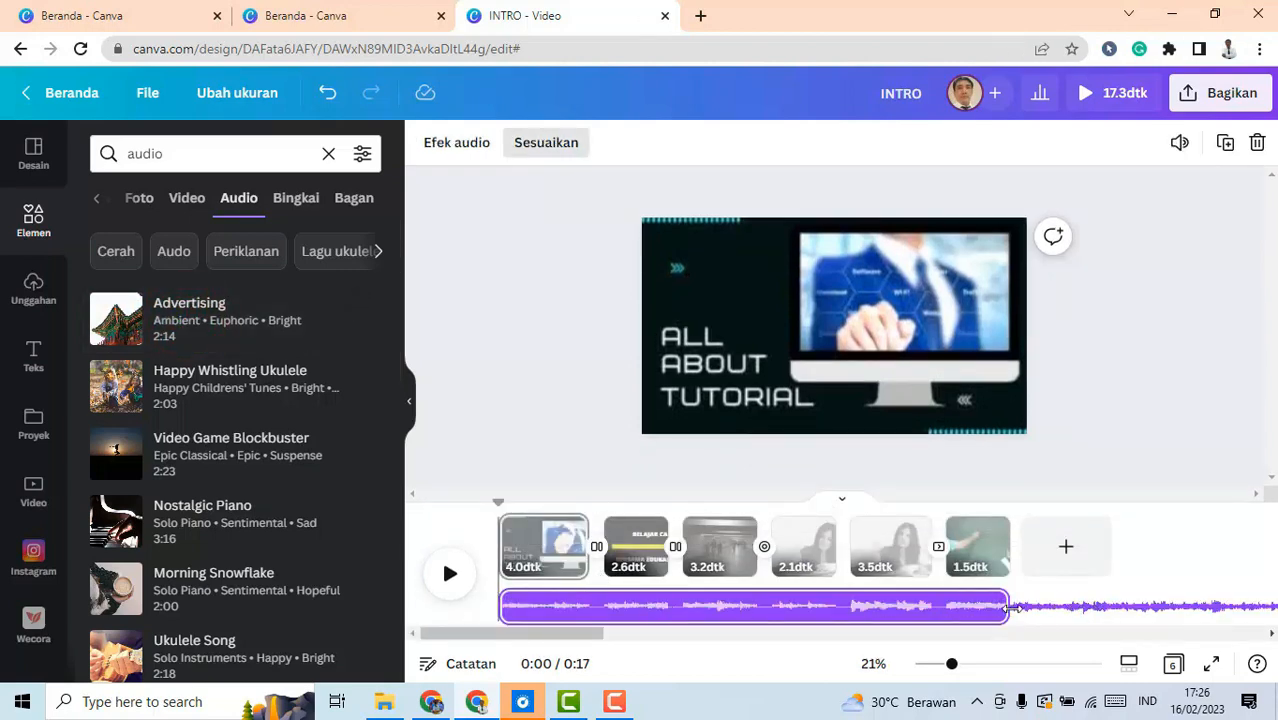
{"action": "left_click_drag", "start_coordinate": [1010, 607], "coordinate": [1046, 592]}
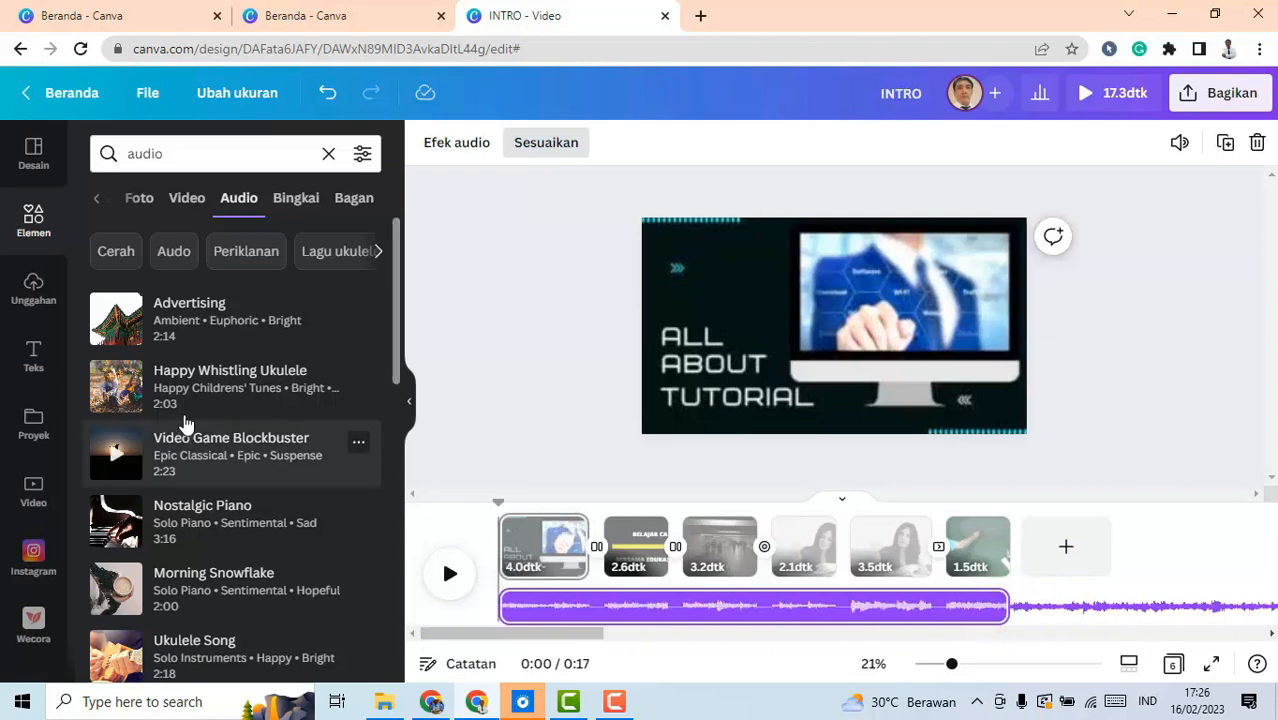
Preview the Happy Whistling Ukulele track and add it as a second audio layer
{"action": "left_click", "coordinate": [120, 396]}
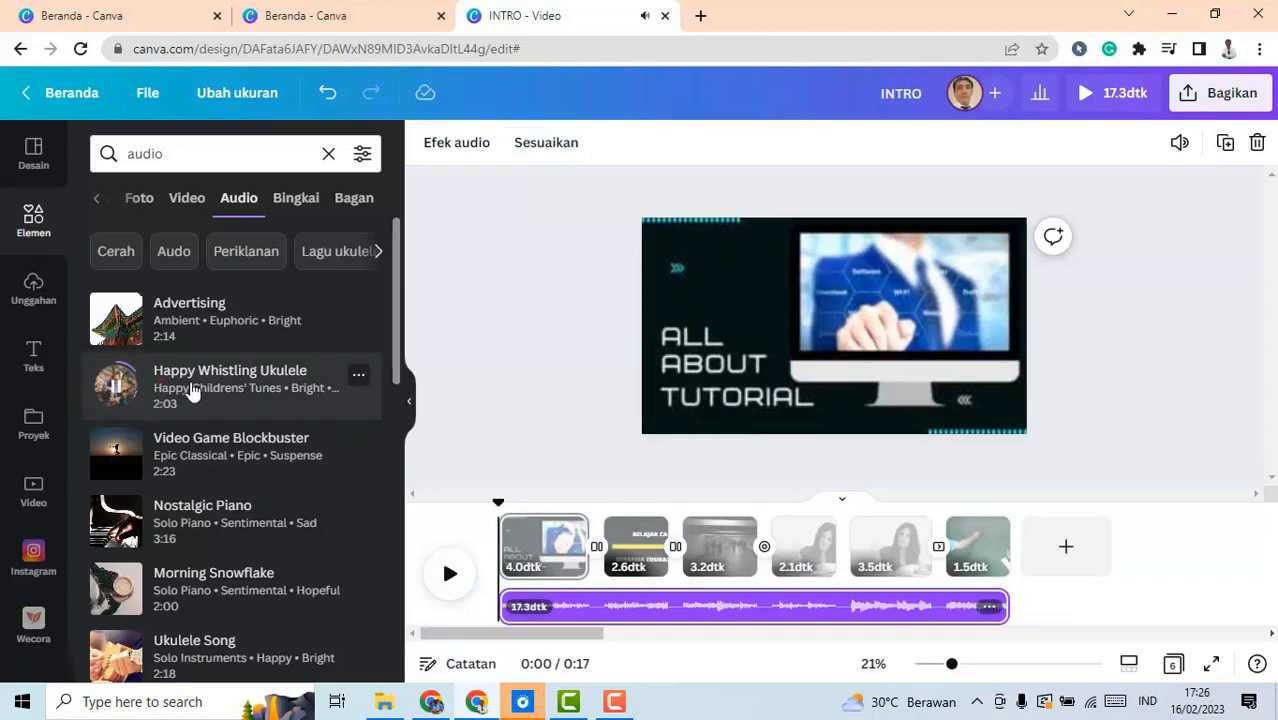
{"action": "left_click", "coordinate": [115, 388]}
{"action": "left_click", "coordinate": [217, 398]}
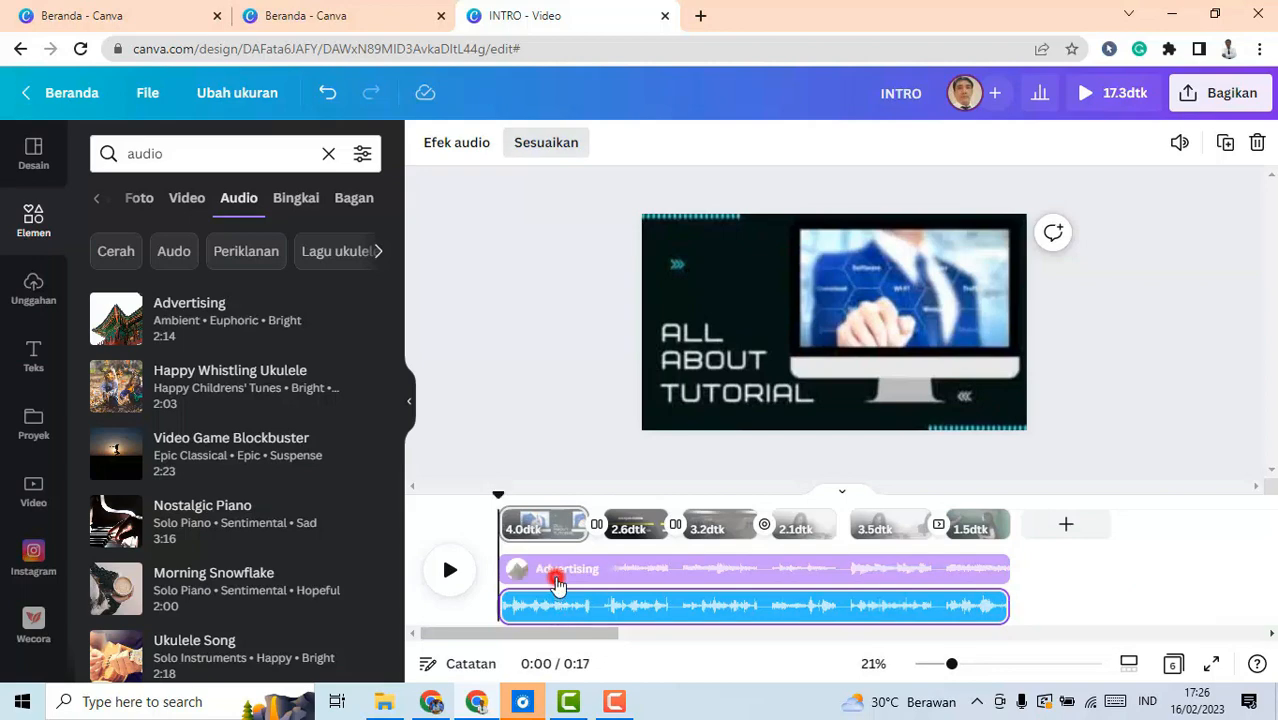
Set the Advertising track's volume to 52 and trim its end back to near the end of the tunnel page
{"action": "left_click", "coordinate": [556, 580]}
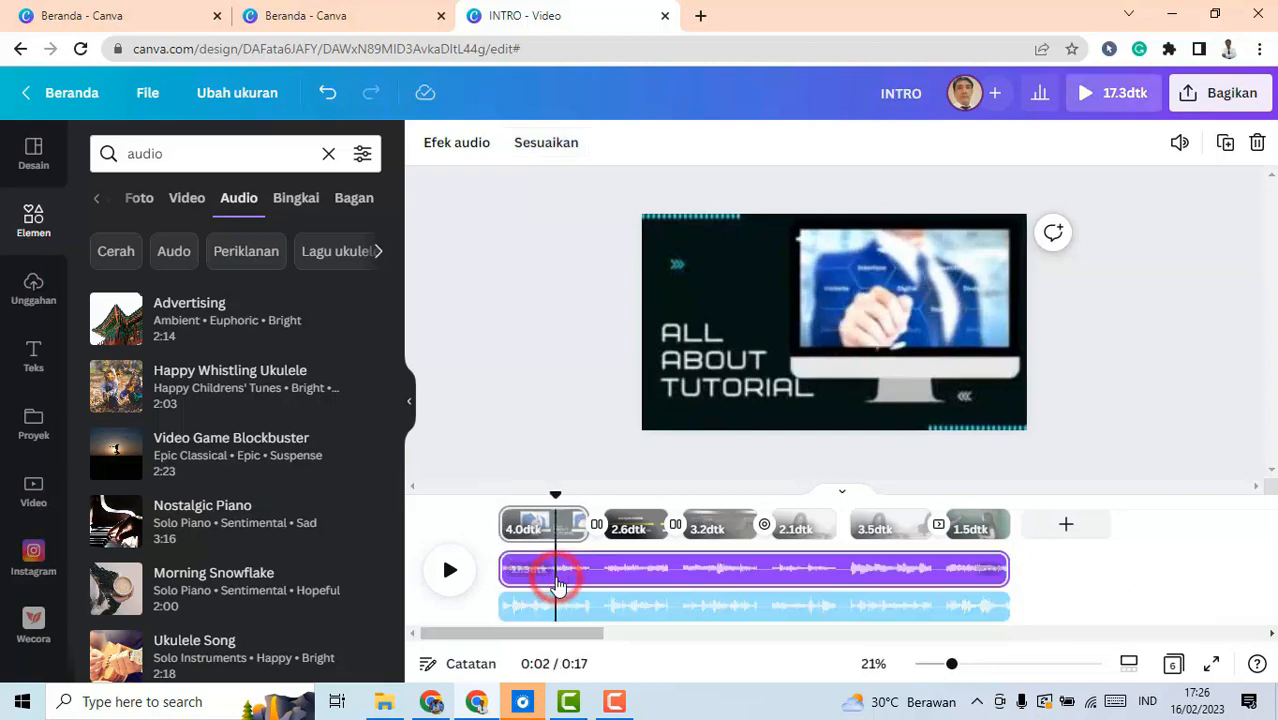
{"action": "left_click", "coordinate": [1180, 147]}
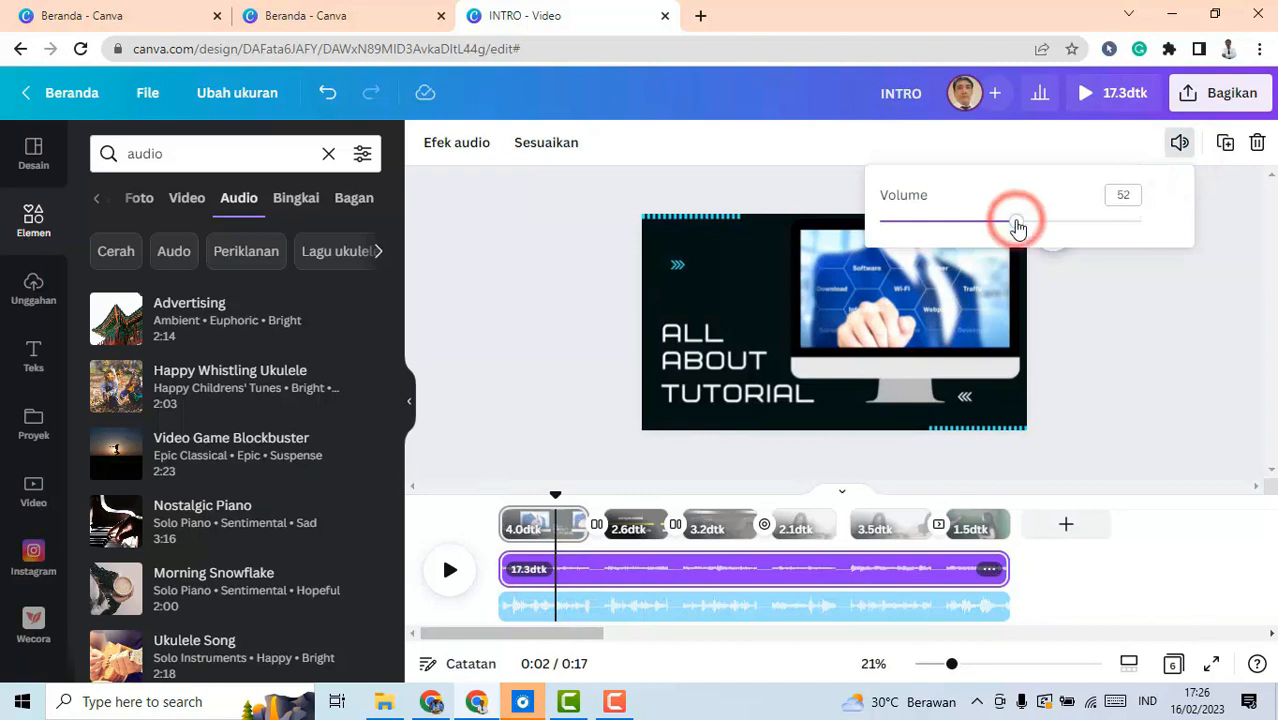
{"action": "left_click_drag", "start_coordinate": [1010, 565], "coordinate": [750, 564]}
Give the Advertising track a 1.1-second fade in and a 1.0-second fade out
{"action": "left_click", "coordinate": [705, 607]}
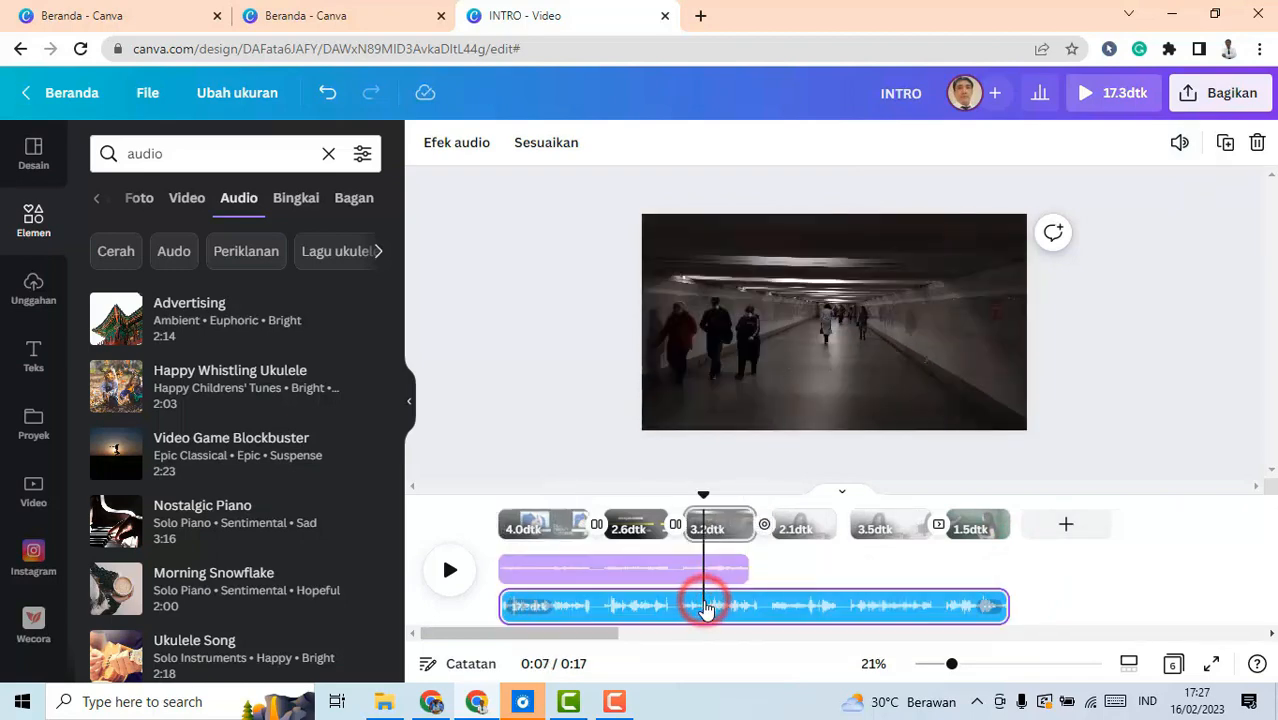
{"action": "left_click", "coordinate": [458, 143]}
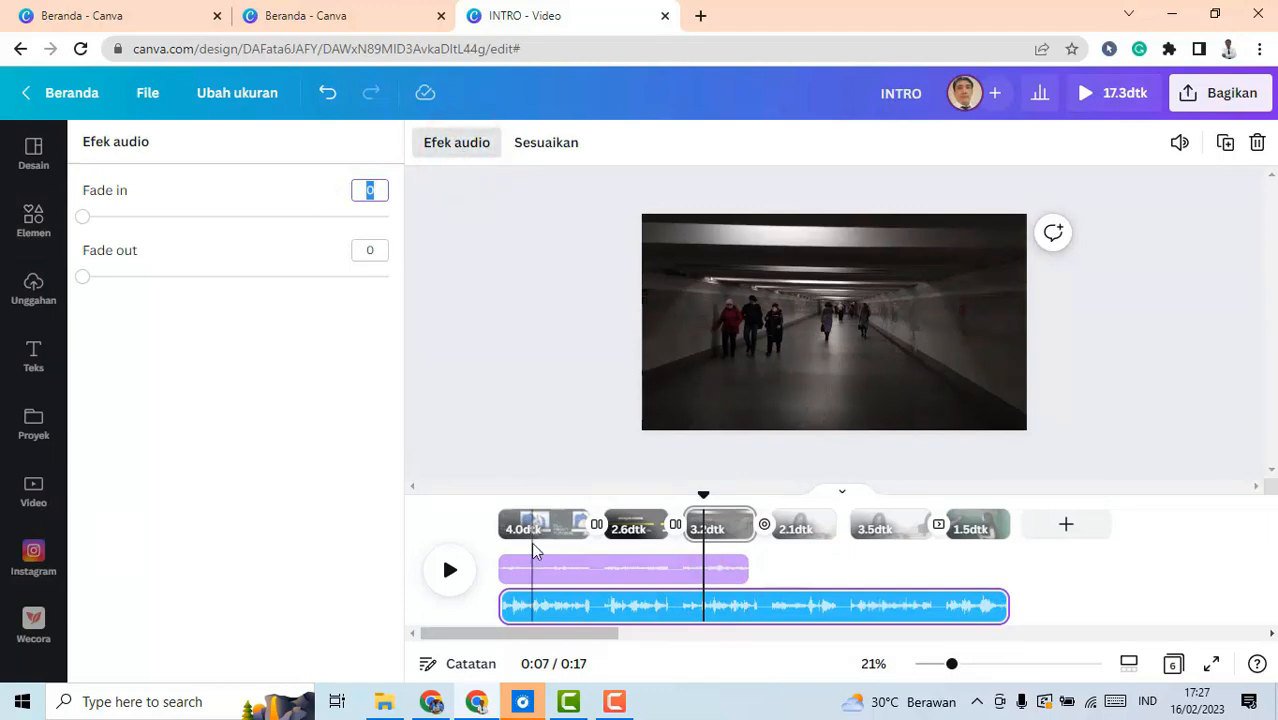
{"action": "left_click", "coordinate": [528, 607]}
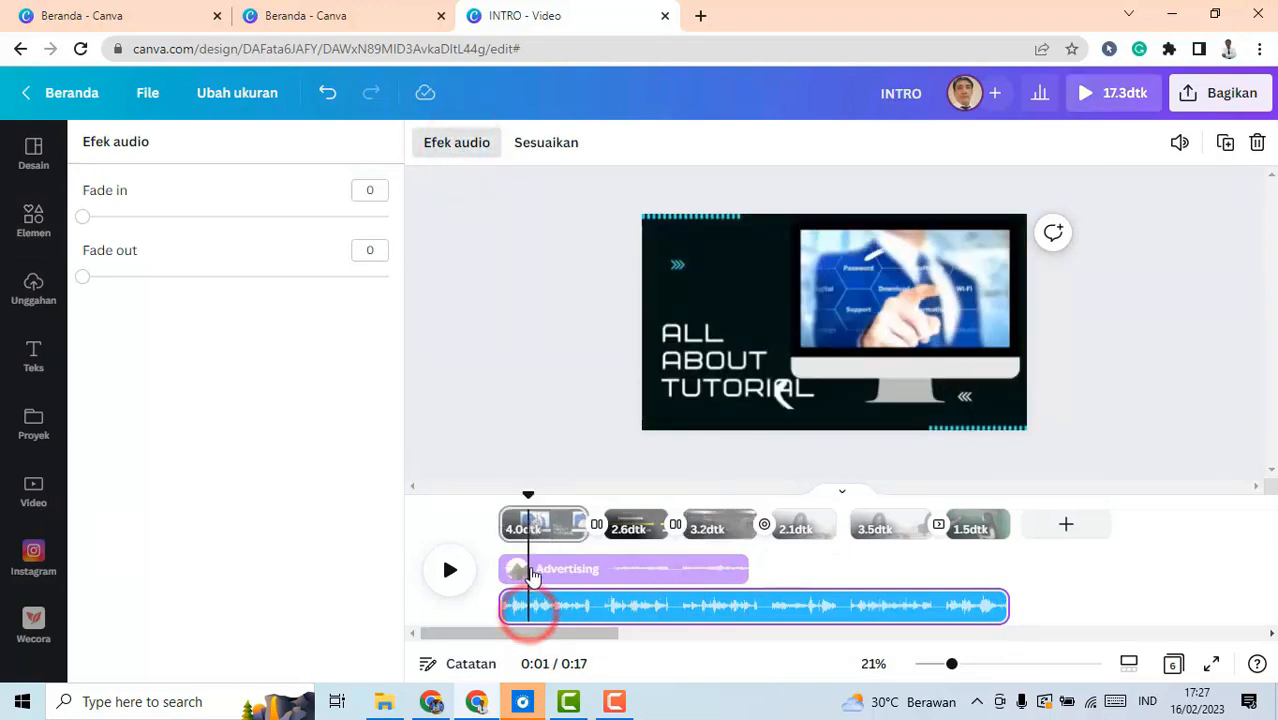
{"action": "left_click", "coordinate": [548, 571]}
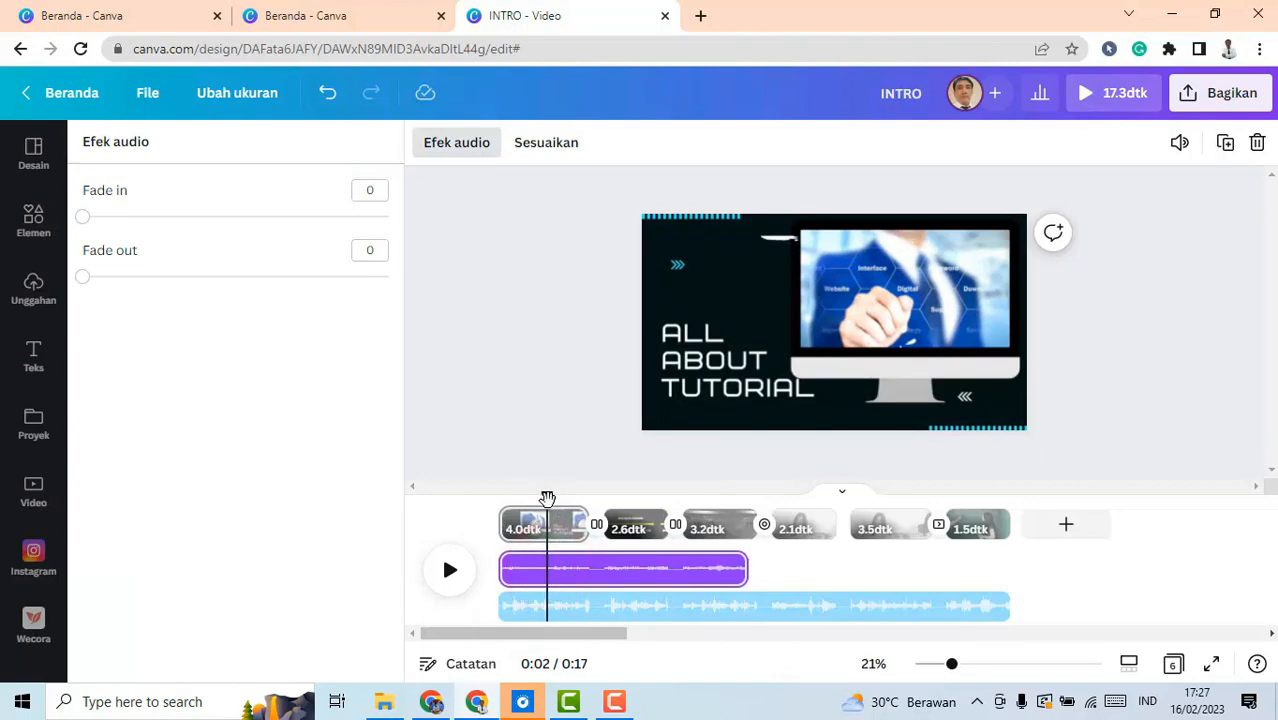
{"action": "left_click_drag", "start_coordinate": [548, 498], "coordinate": [511, 504]}
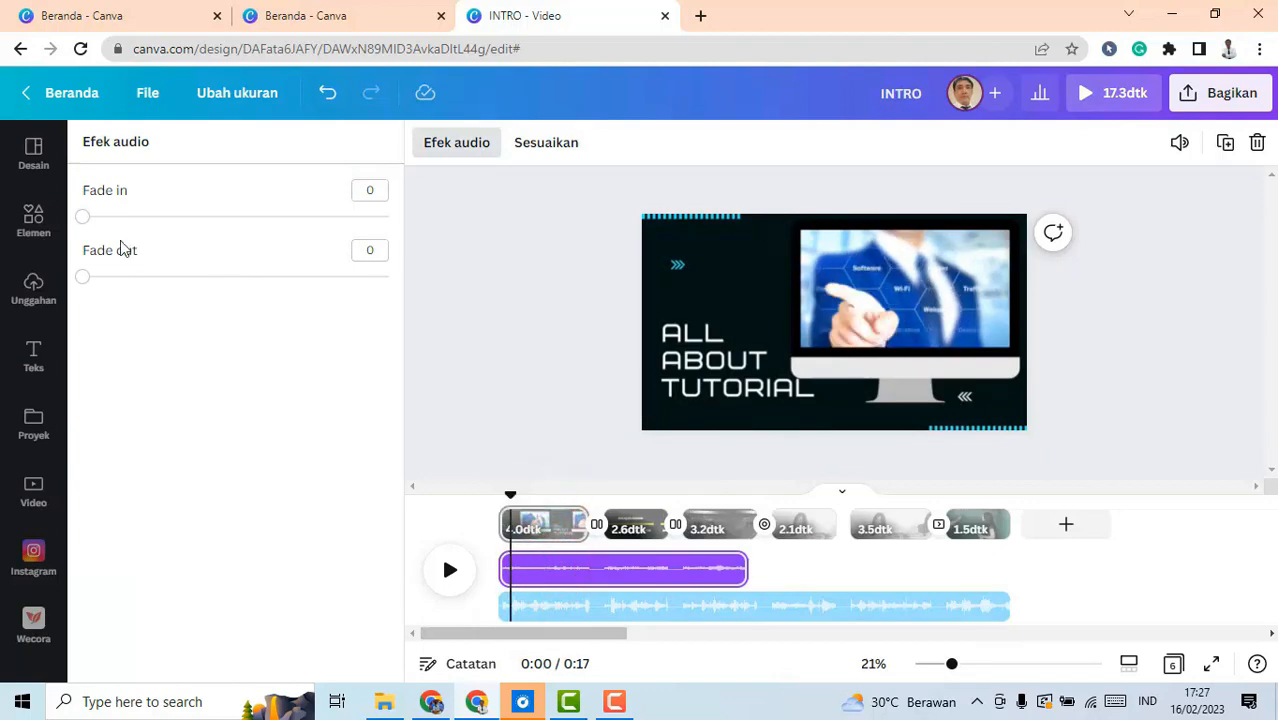
{"action": "mouse_move", "coordinate": [110, 226]}
{"action": "left_mouse_down"}
{"action": "mouse_move", "coordinate": [163, 228]}
{"action": "mouse_move", "coordinate": [130, 231]}
{"action": "left_mouse_up"}
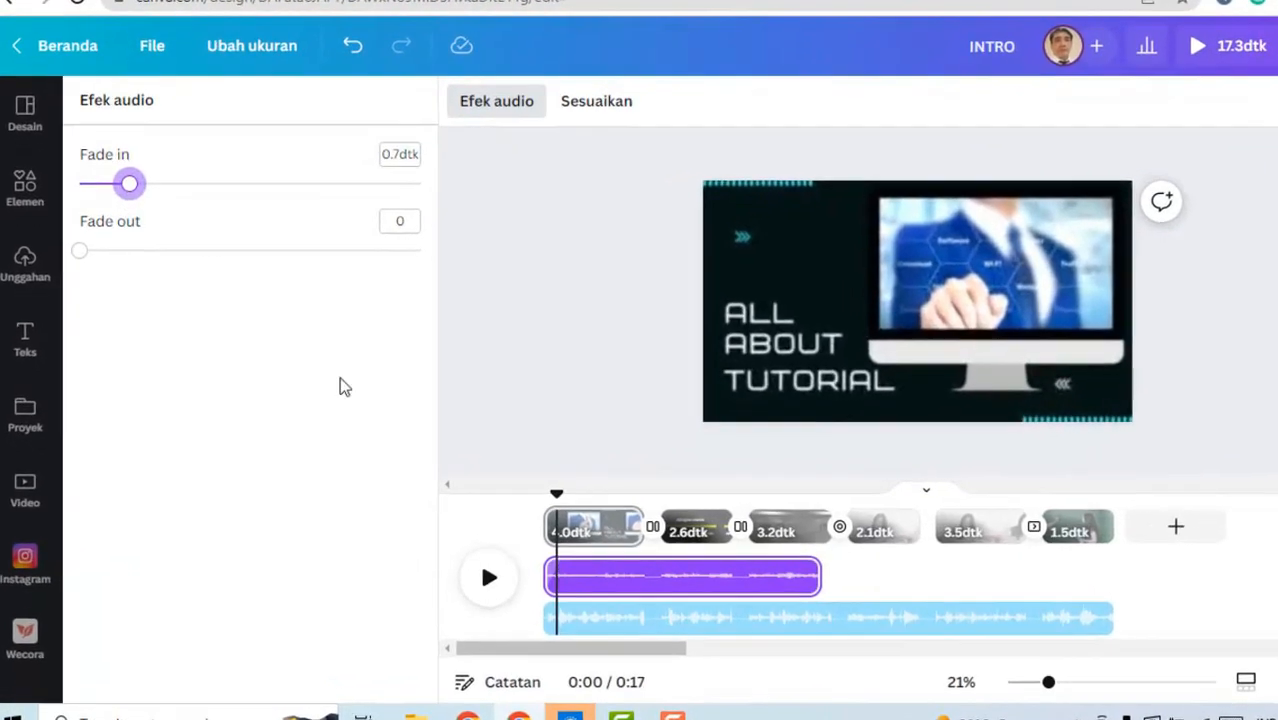
{"action": "left_click_drag", "start_coordinate": [133, 165], "coordinate": [164, 168]}
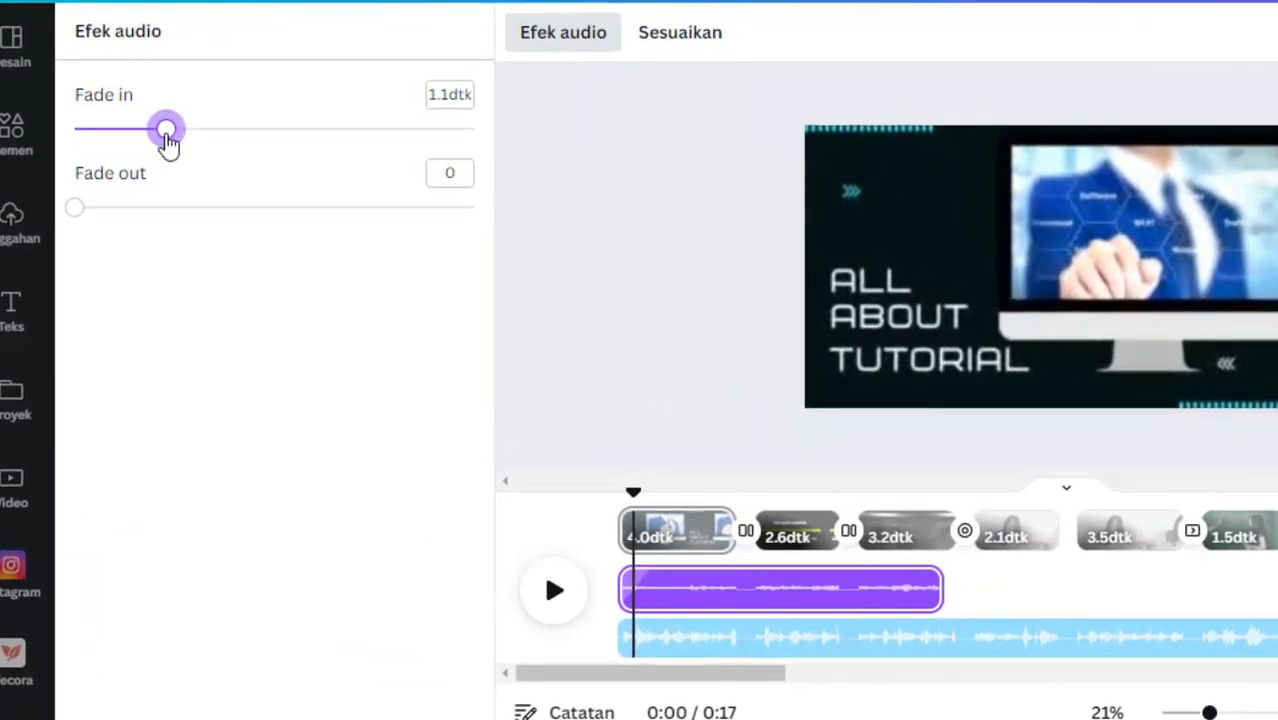
{"action": "left_click_drag", "start_coordinate": [80, 213], "coordinate": [143, 213]}
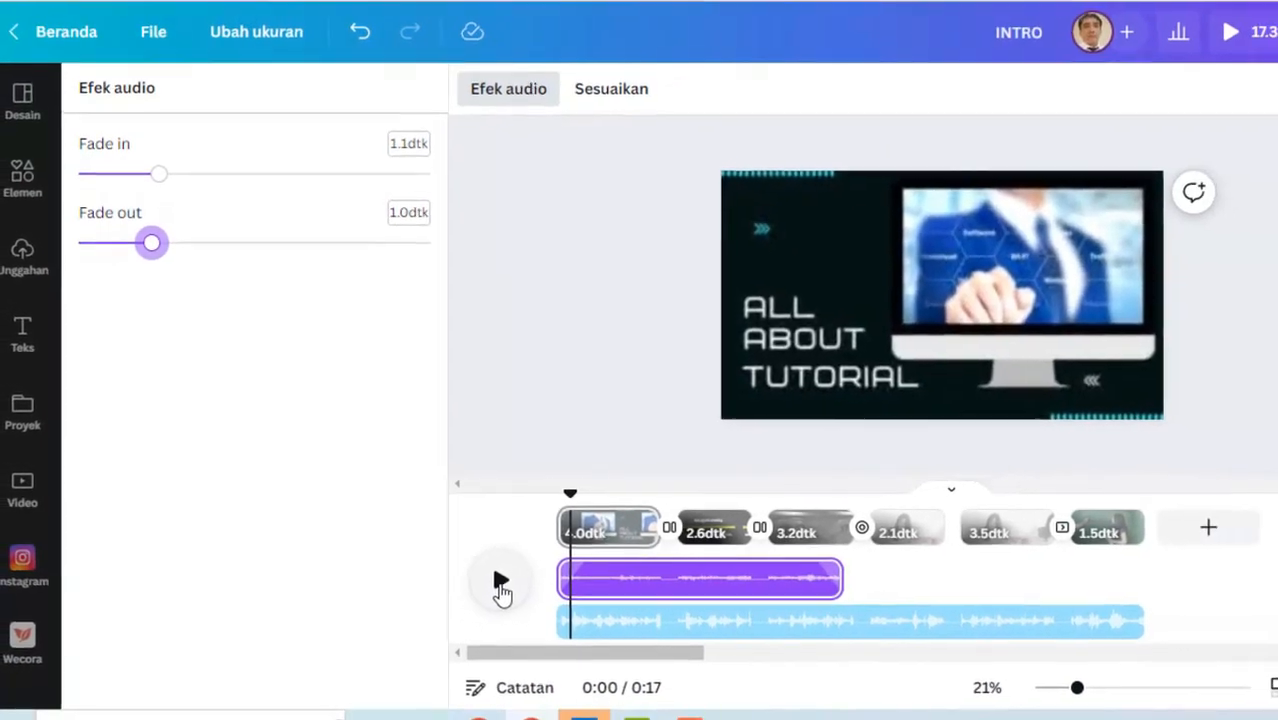
Play the opening to hear the audio, and delete the Happy Whistling Ukulele track
{"action": "left_click", "coordinate": [500, 581]}
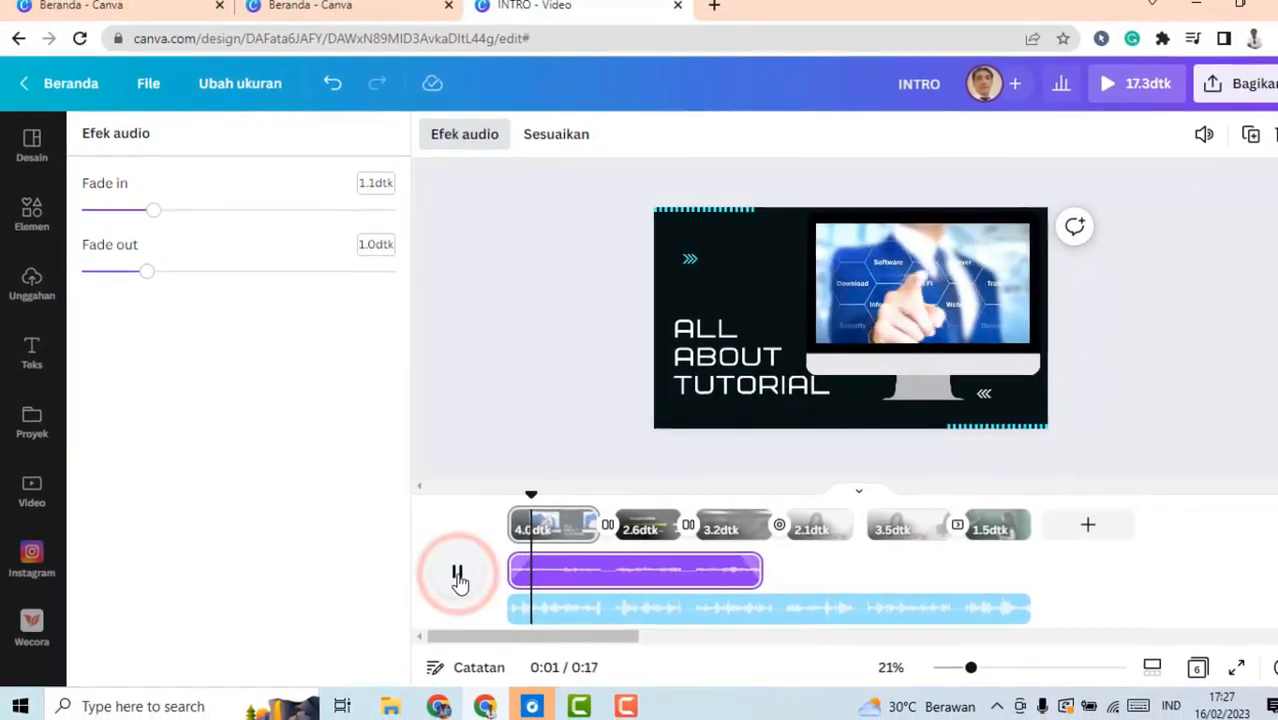
{"action": "left_click", "coordinate": [451, 575]}
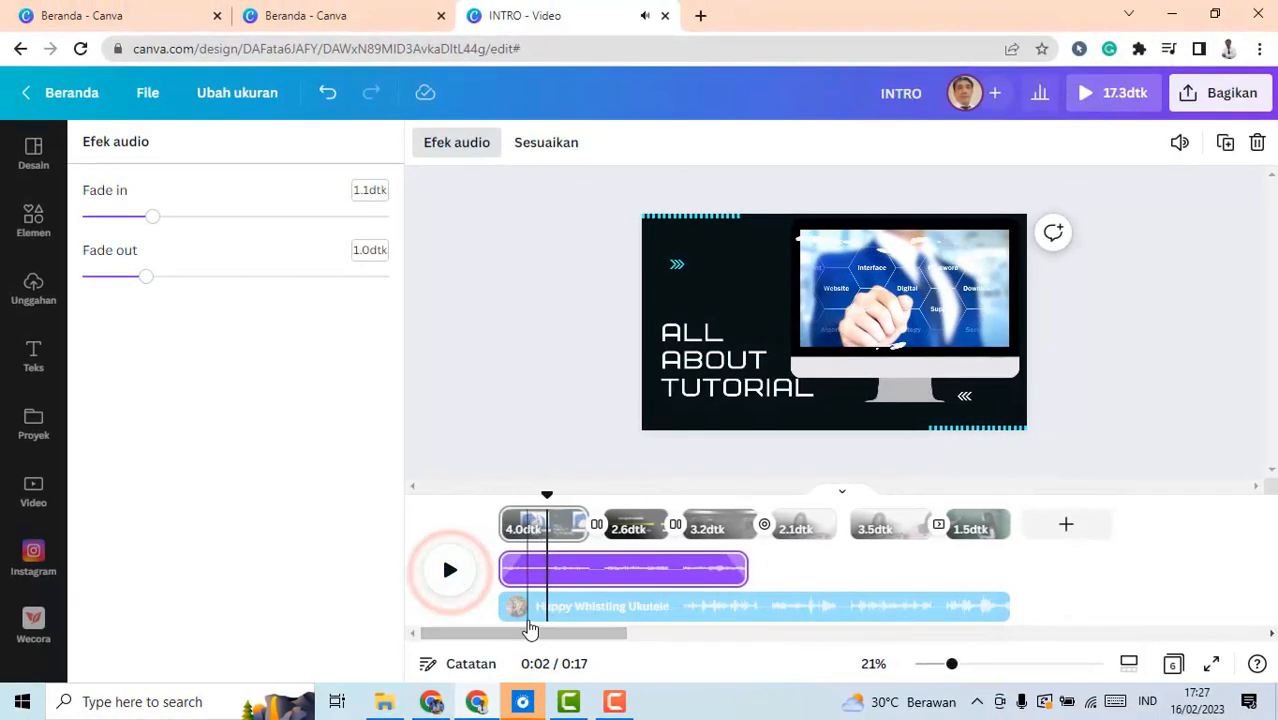
{"action": "left_click", "coordinate": [521, 608]}
{"action": "key", "text": "Delete"}
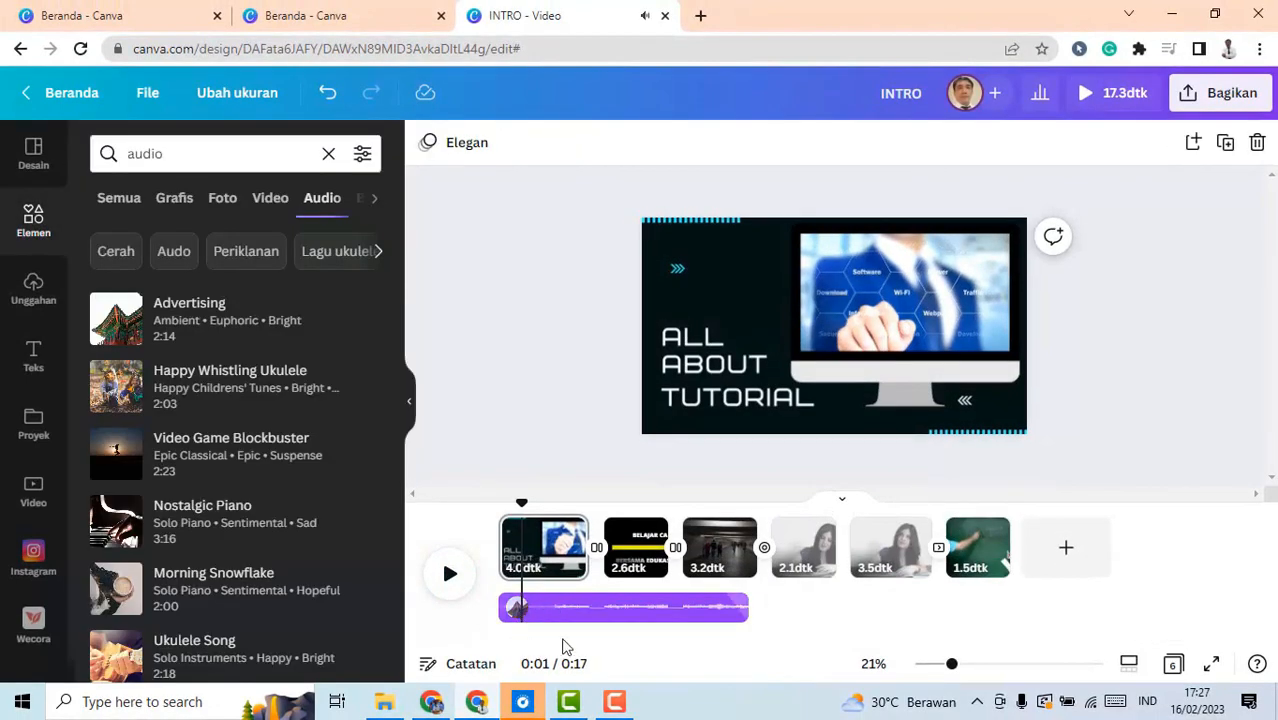
Play the video from the beginning through the circle transition to check the audio fades, and select the audio track
{"action": "left_click_drag", "start_coordinate": [519, 503], "coordinate": [497, 508]}
{"action": "left_click", "coordinate": [447, 578]}
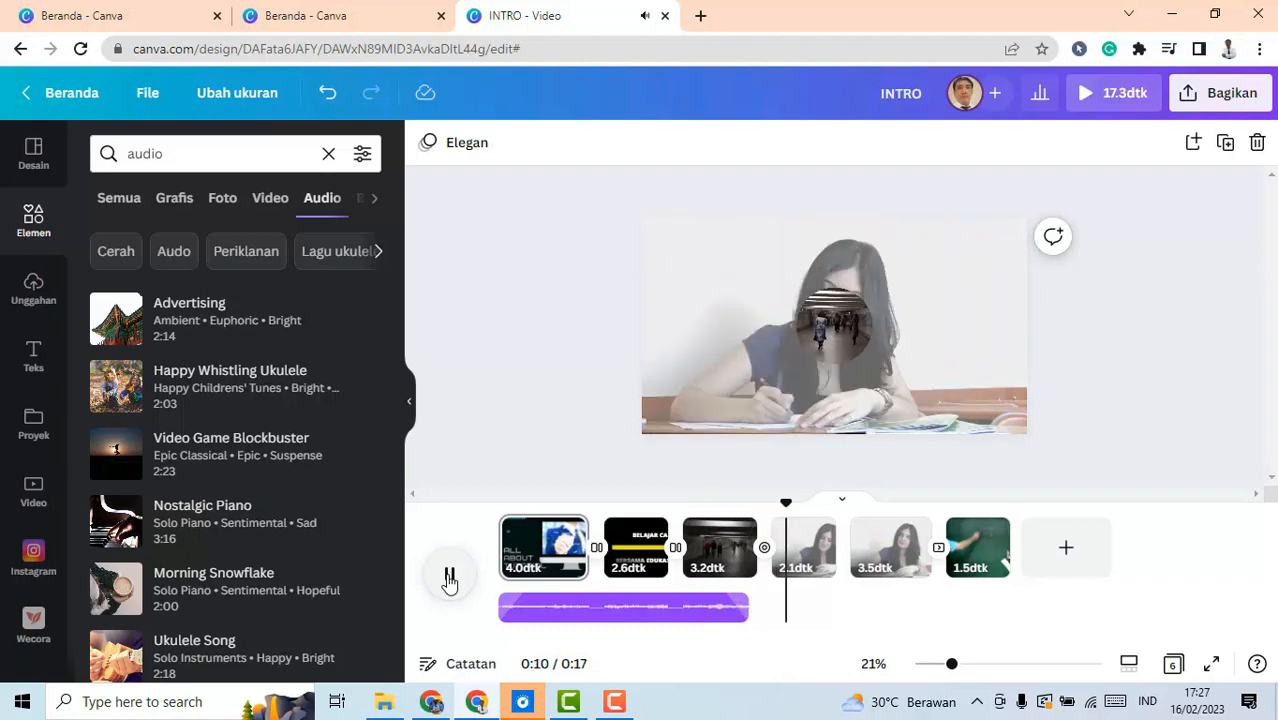
{"action": "left_click", "coordinate": [449, 578]}
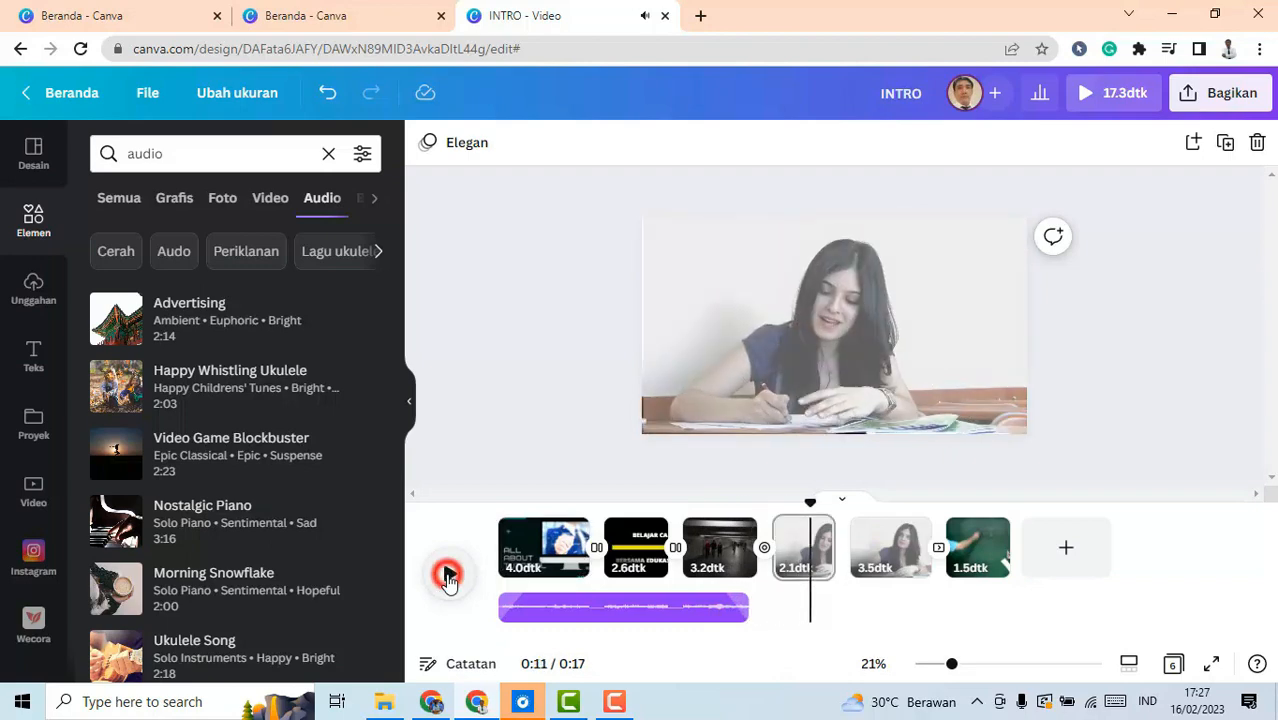
{"action": "left_click", "coordinate": [614, 609]}
{"action": "left_click", "coordinate": [458, 143]}
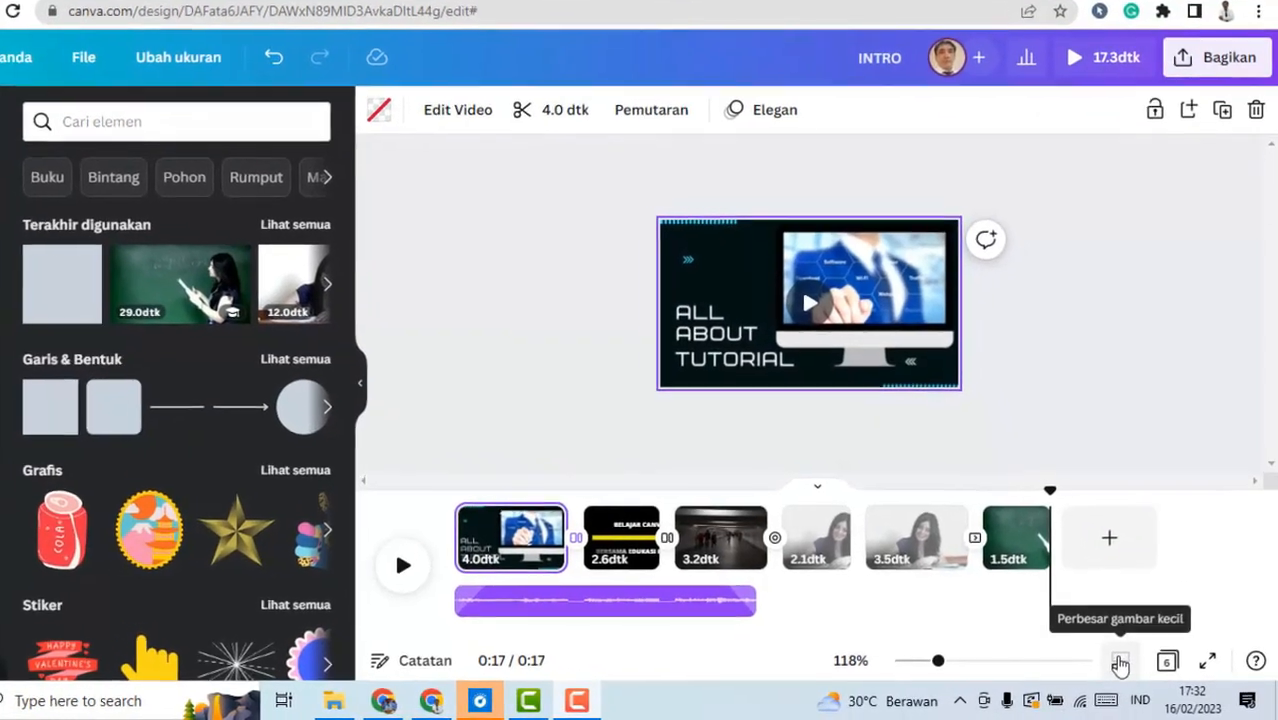
Try the page zoom at 27% and 21%, and switch to thumbnail zoom to resize the timeline thumbnails
{"action": "left_click", "coordinate": [1120, 661]}
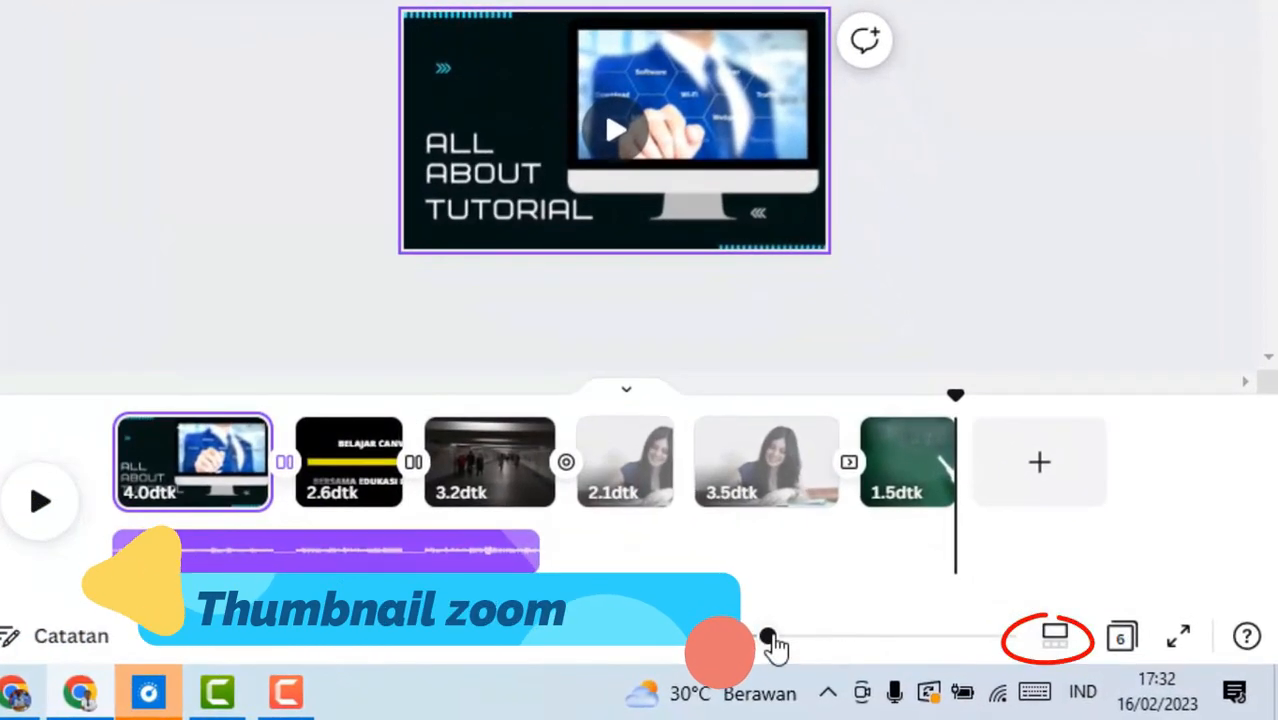
{"action": "left_click_drag", "start_coordinate": [770, 640], "coordinate": [810, 643]}
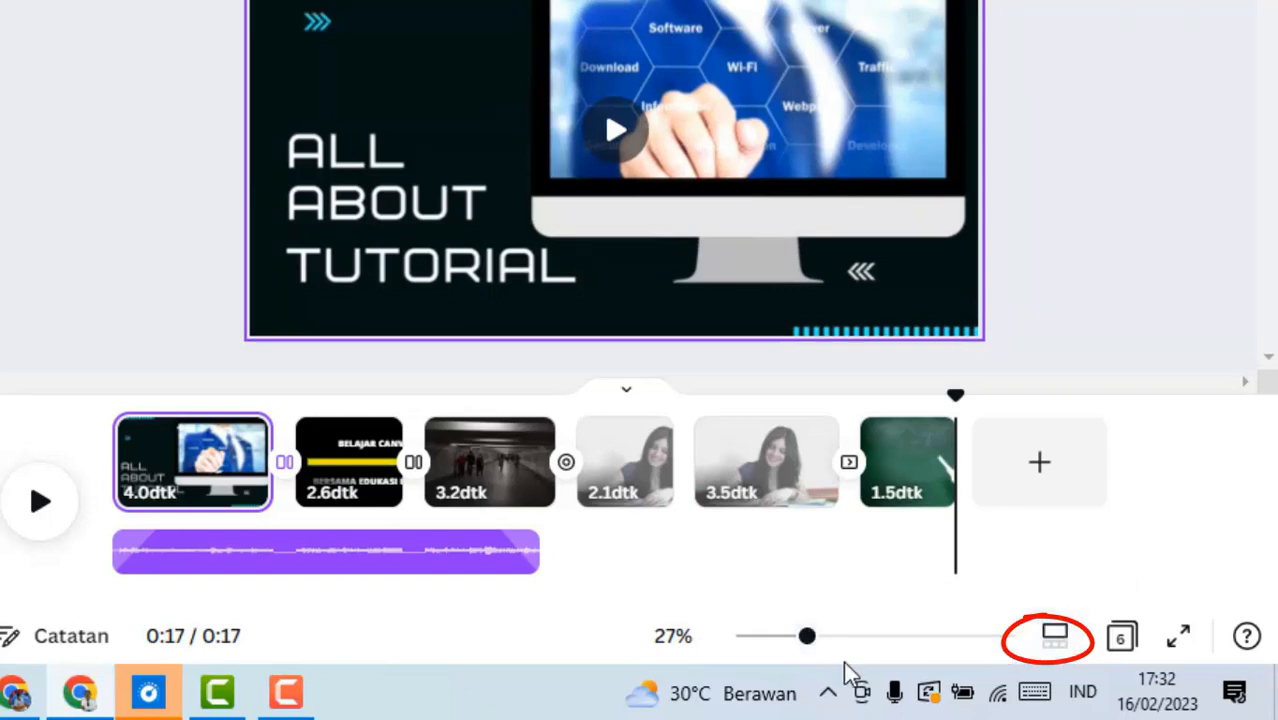
{"action": "mouse_move", "coordinate": [812, 650]}
{"action": "left_mouse_down"}
{"action": "mouse_move", "coordinate": [830, 648]}
{"action": "mouse_move", "coordinate": [792, 650]}
{"action": "left_mouse_up"}
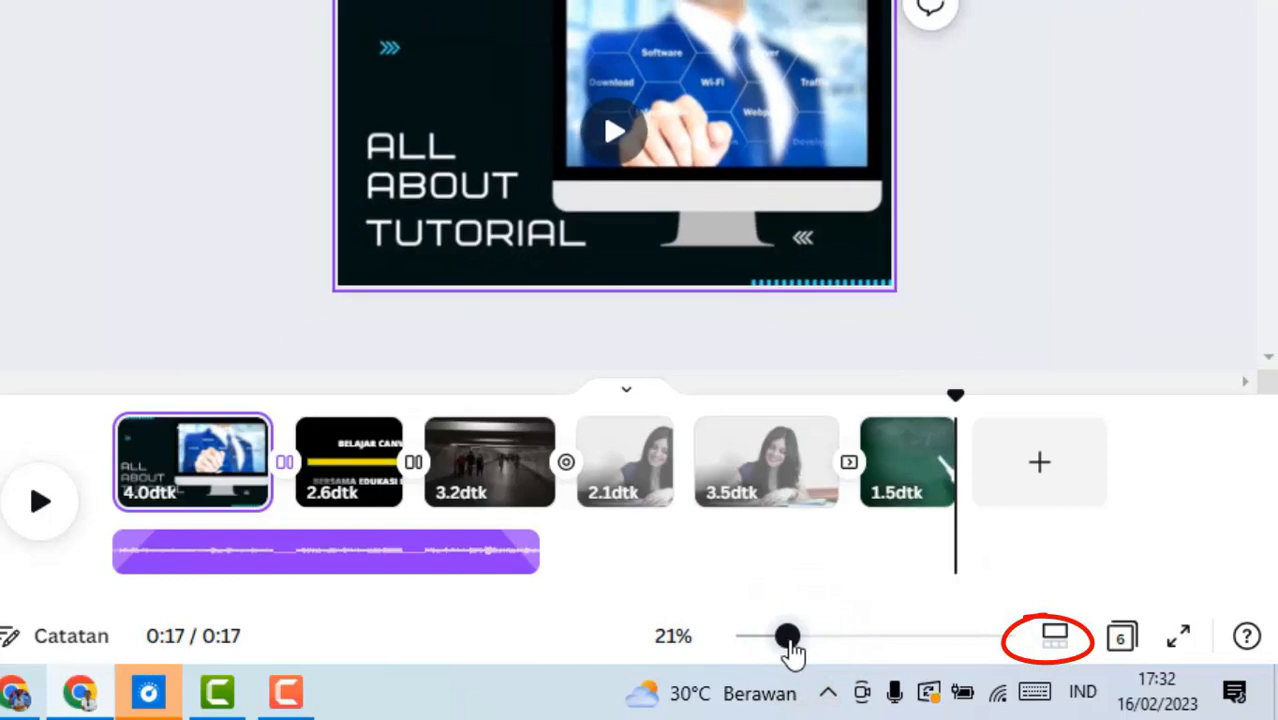
{"action": "left_click", "coordinate": [1053, 656]}
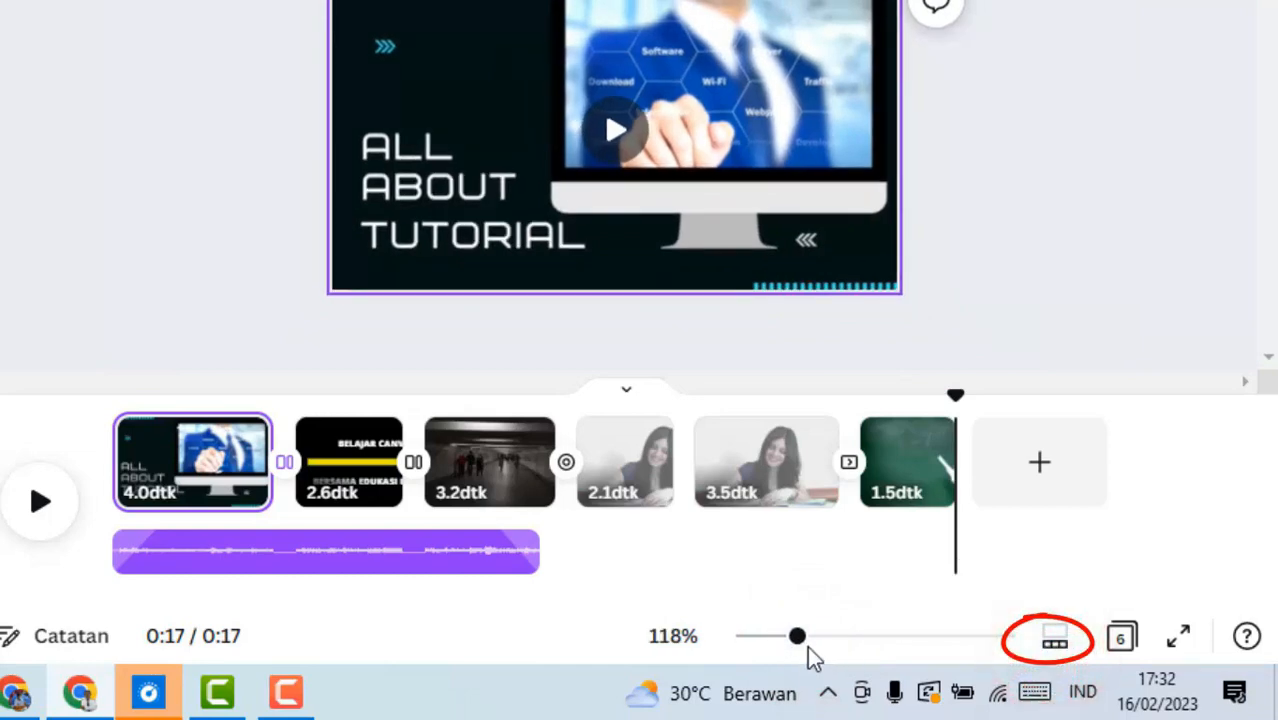
{"action": "mouse_move", "coordinate": [800, 645]}
{"action": "left_mouse_down"}
{"action": "mouse_move", "coordinate": [745, 648]}
{"action": "mouse_move", "coordinate": [905, 640]}
{"action": "mouse_move", "coordinate": [800, 640]}
{"action": "left_mouse_up"}
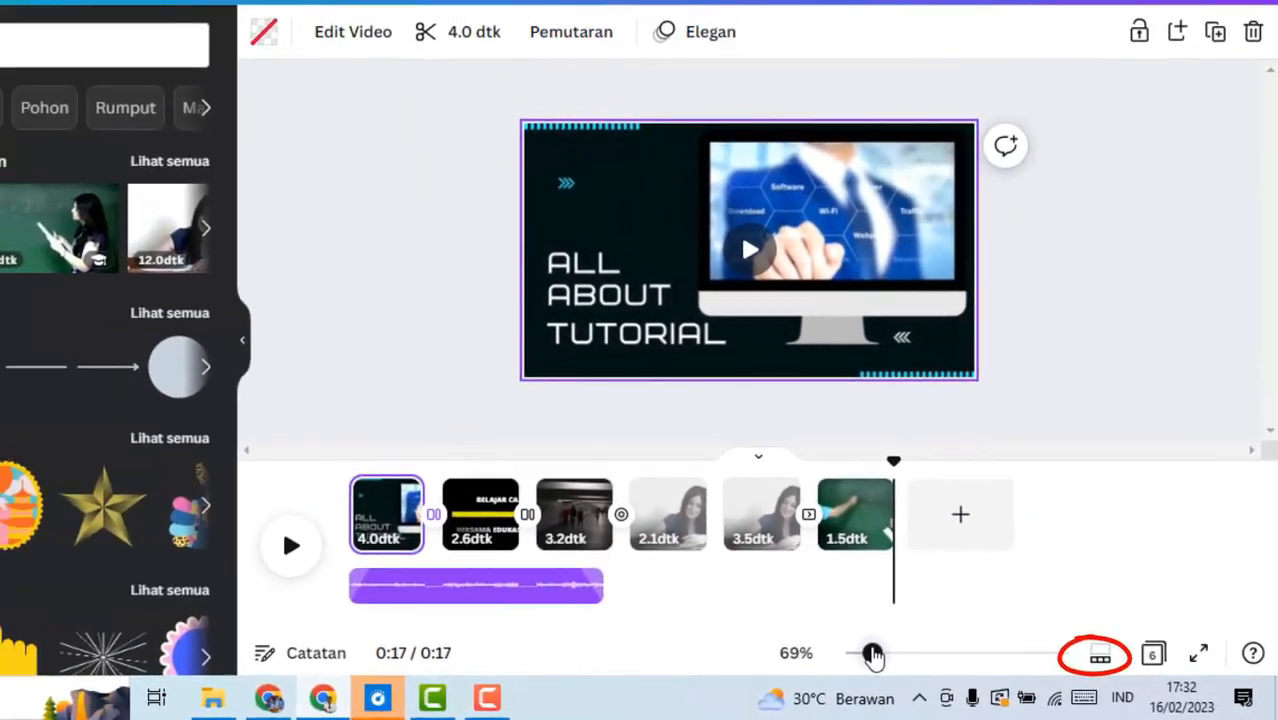
{"action": "left_click_drag", "start_coordinate": [872, 655], "coordinate": [878, 657]}
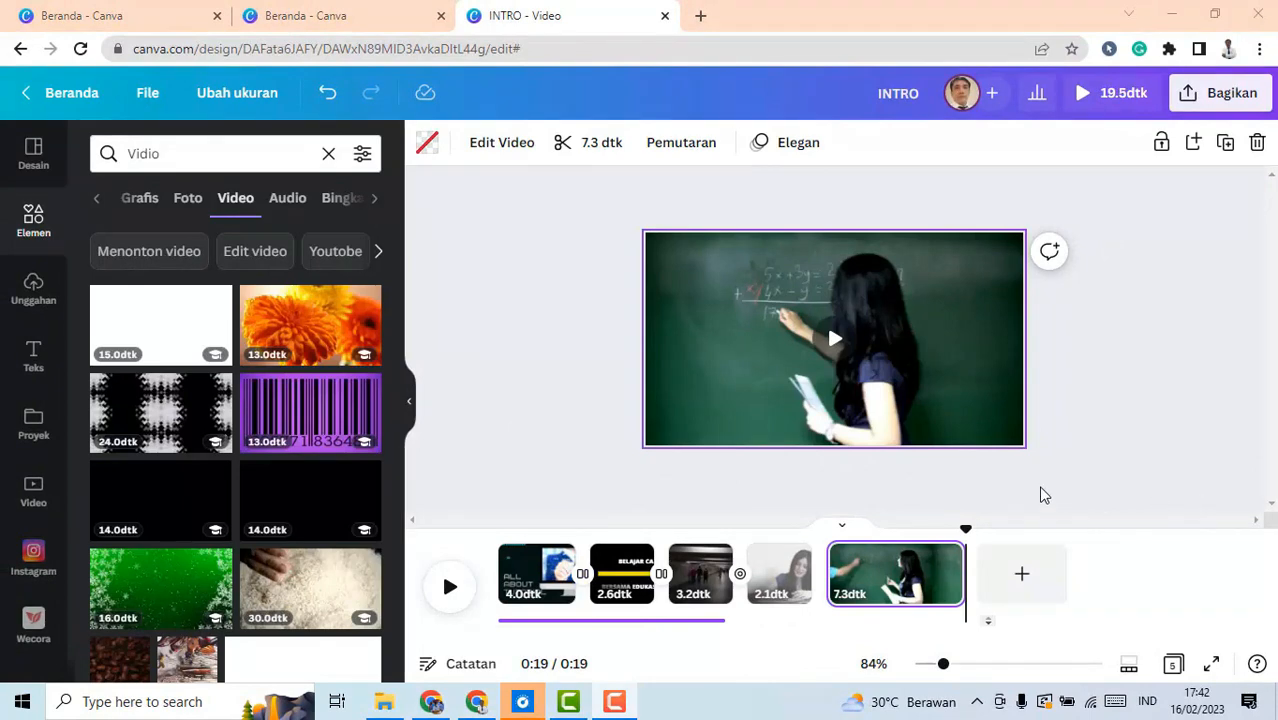
Move the playhead to the start of the chalkboard page, search elements for "Frame Letter anto" and browse all matching letter frames
{"action": "left_click_drag", "start_coordinate": [966, 530], "coordinate": [827, 538]}
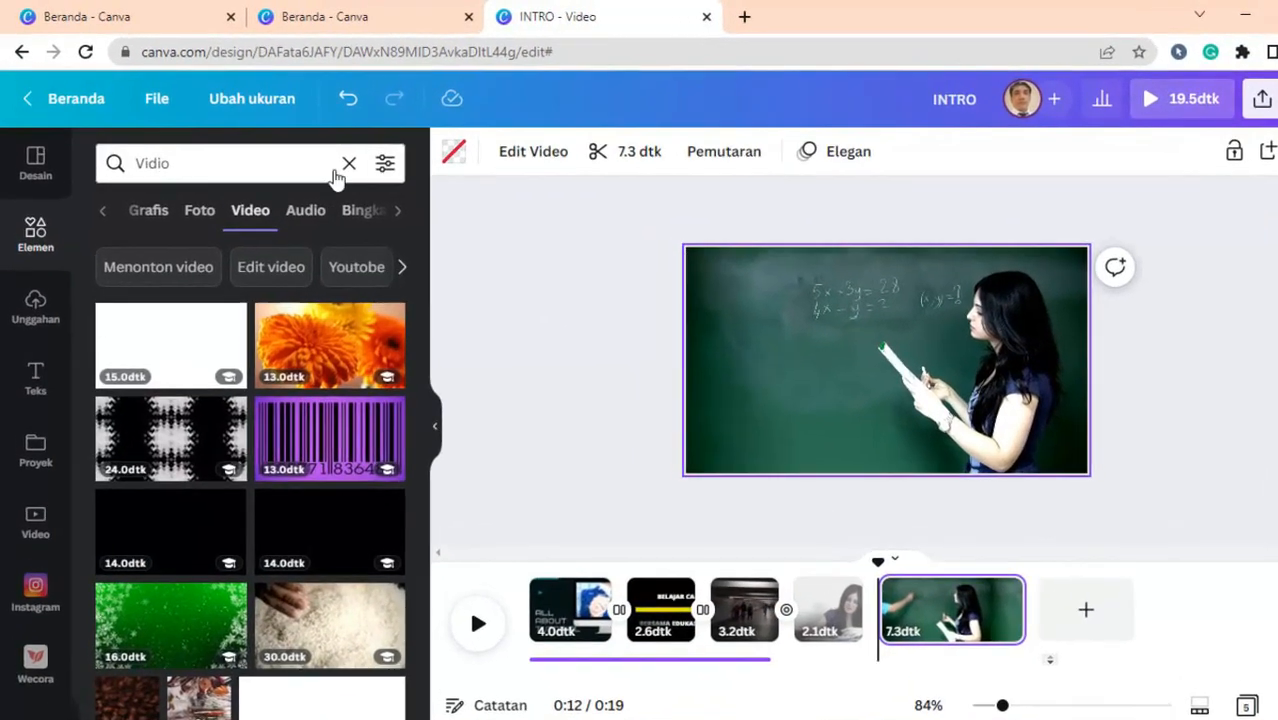
{"action": "left_click", "coordinate": [348, 164]}
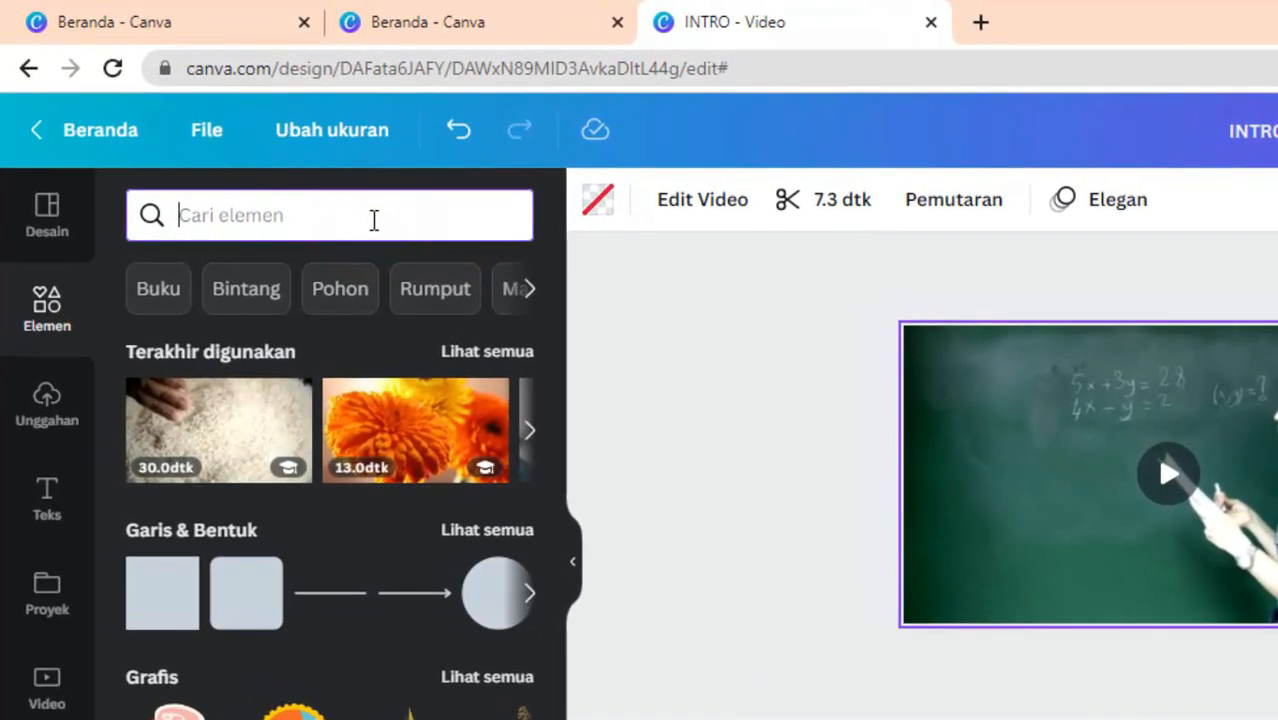
{"action": "type", "text": "Frame Let"}
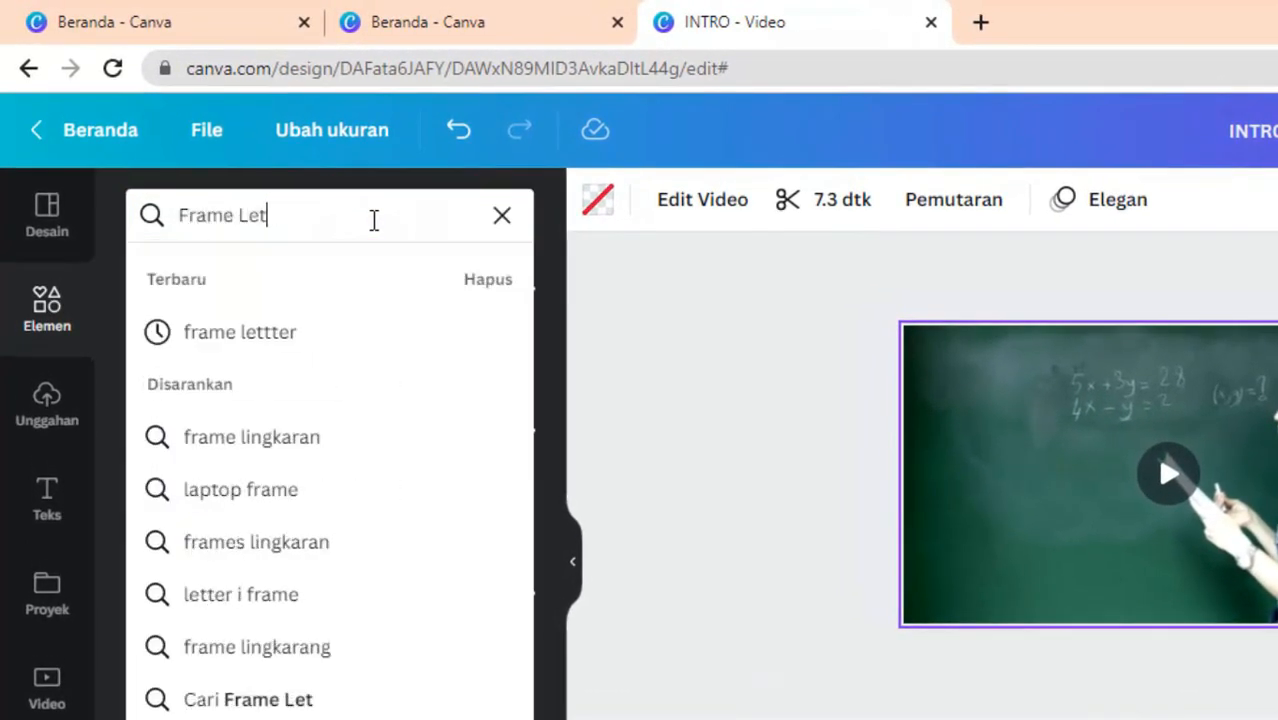
{"action": "type", "text": "ter anto"}
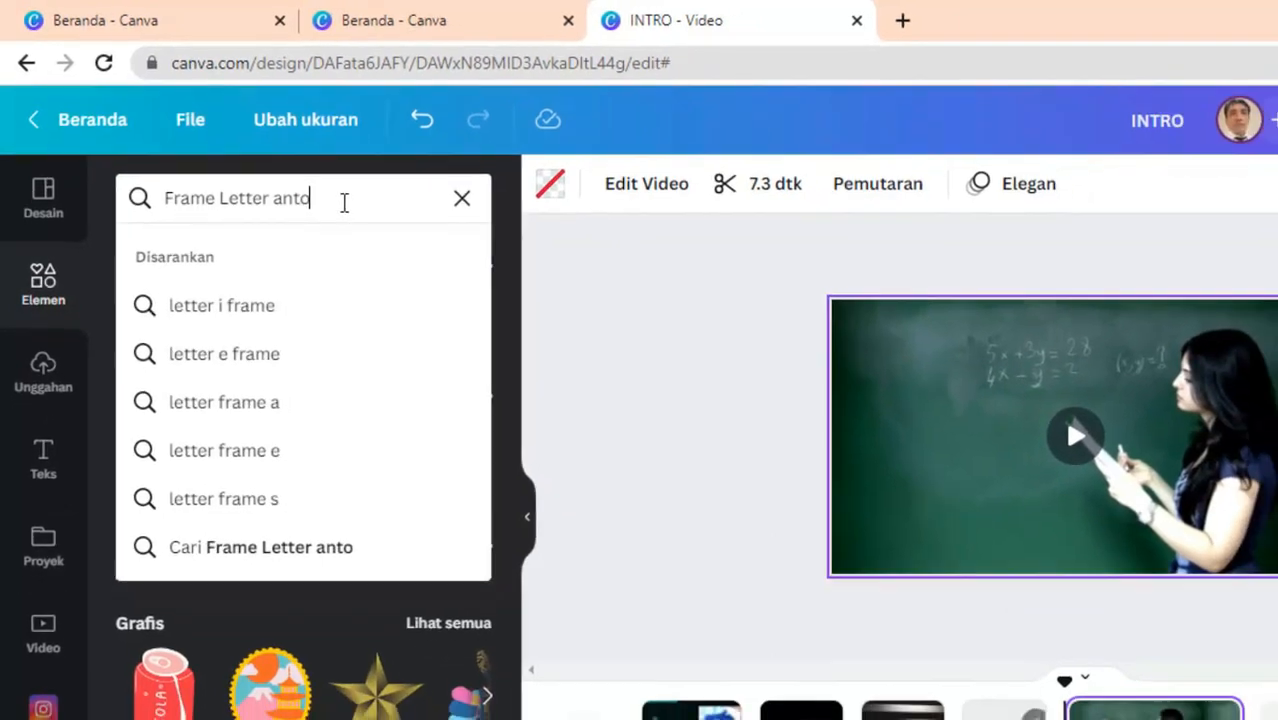
{"action": "key", "text": "Return"}
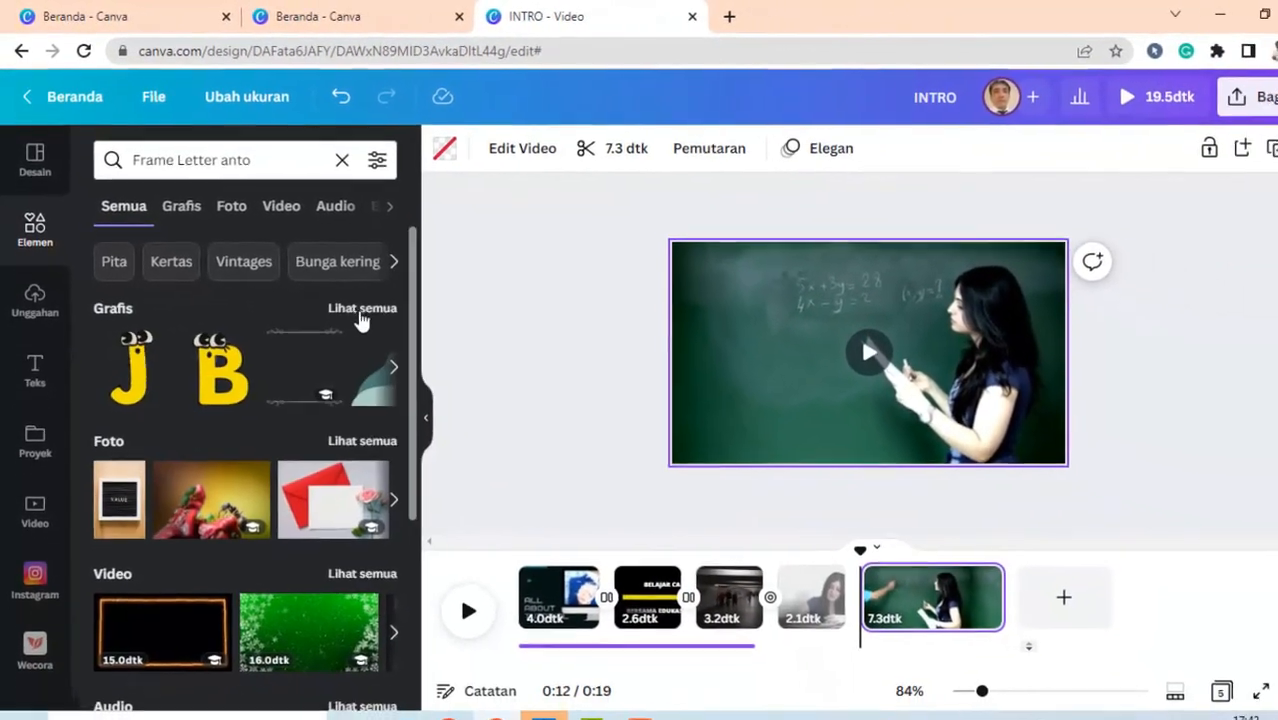
{"action": "scroll", "coordinate": [416, 297], "scroll_direction": "down", "scroll_amount": 3}
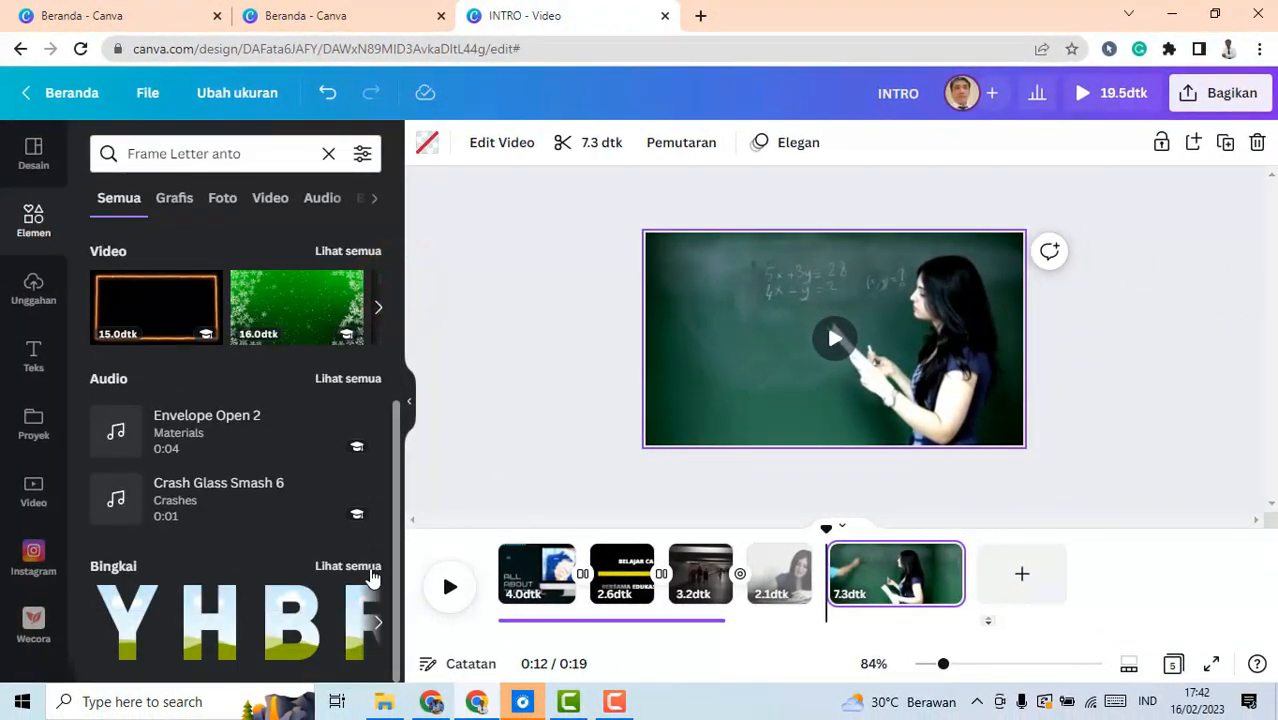
{"action": "left_click", "coordinate": [369, 572]}
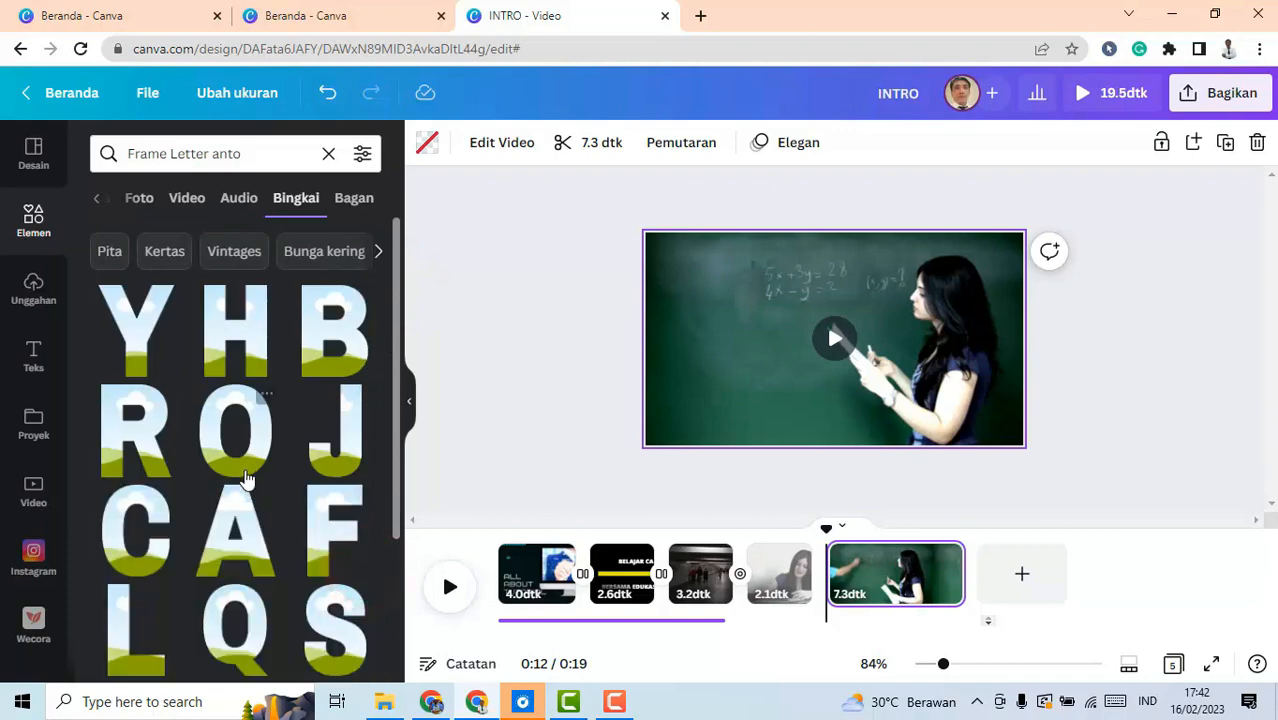
{"action": "left_click_drag", "start_coordinate": [393, 351], "coordinate": [376, 318]}
{"action": "scroll", "coordinate": [375, 406], "scroll_direction": "down", "scroll_amount": 4}
{"action": "scroll", "coordinate": [369, 458], "scroll_direction": "up", "scroll_amount": 4}
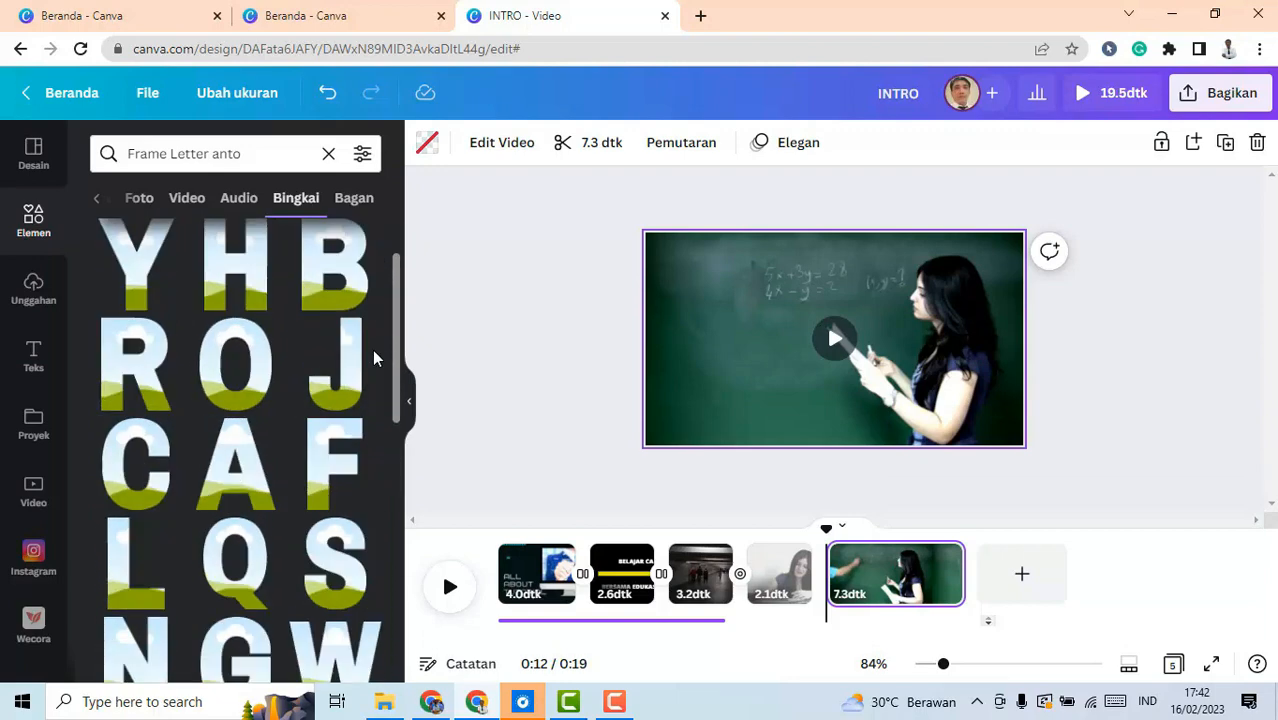
{"action": "scroll", "coordinate": [371, 318], "scroll_direction": "down", "scroll_amount": 5}
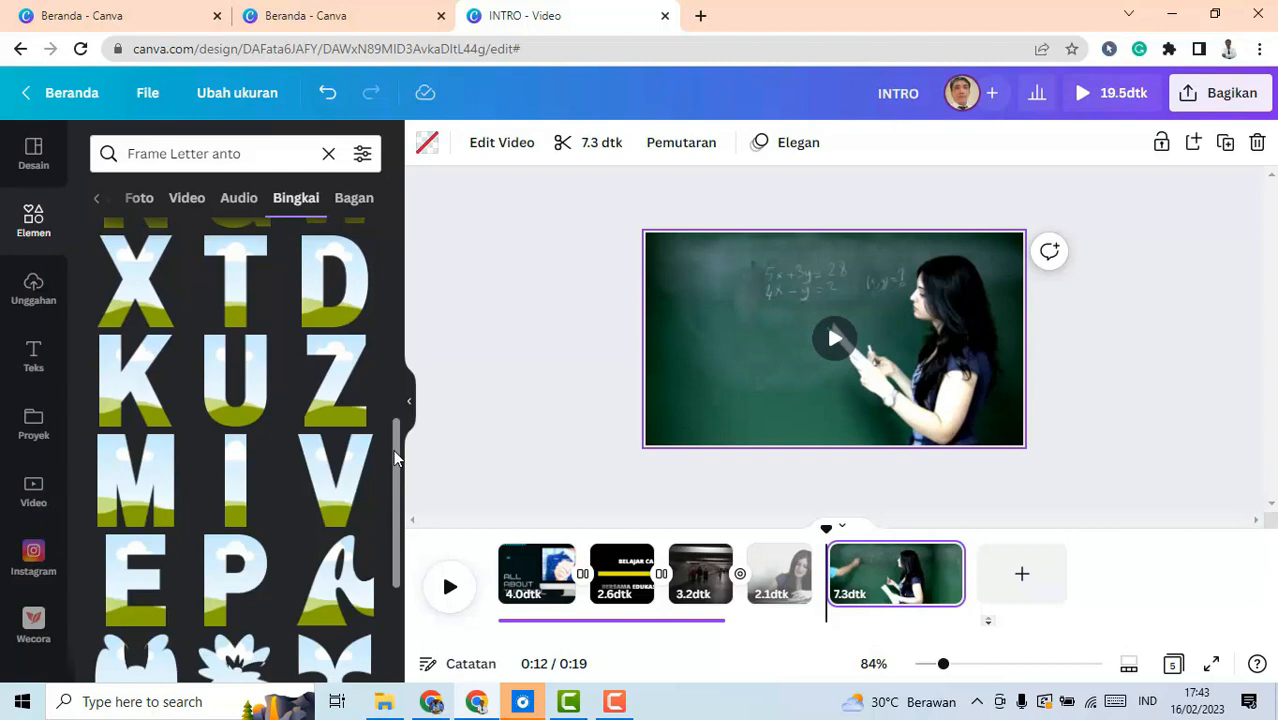
{"action": "left_click_drag", "start_coordinate": [394, 449], "coordinate": [331, 197]}
Search frames for "Frame Letter E" and place the wide block E frame on the left half of the chalkboard page
{"action": "left_click", "coordinate": [282, 157]}
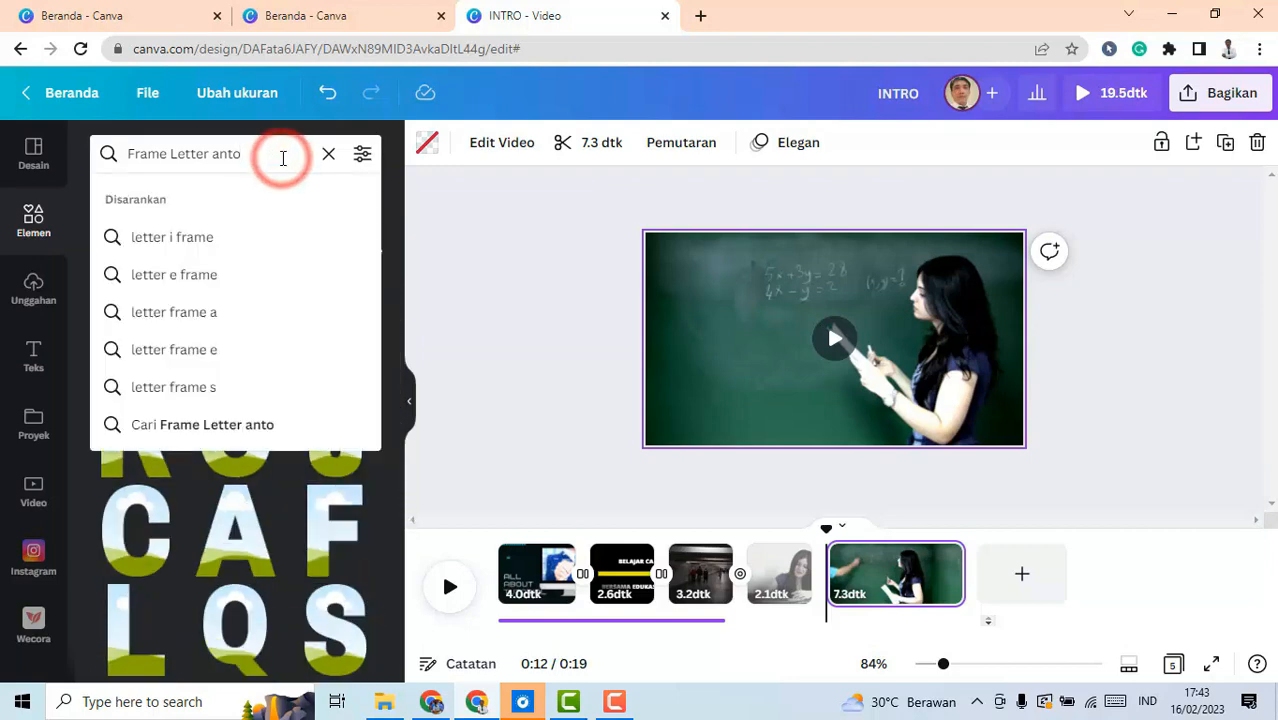
{"action": "key", "text": "BackSpace"}
{"action": "key", "text": "BackSpace"}
{"action": "key", "text": "BackSpace"}
{"action": "type", "text": "E"}
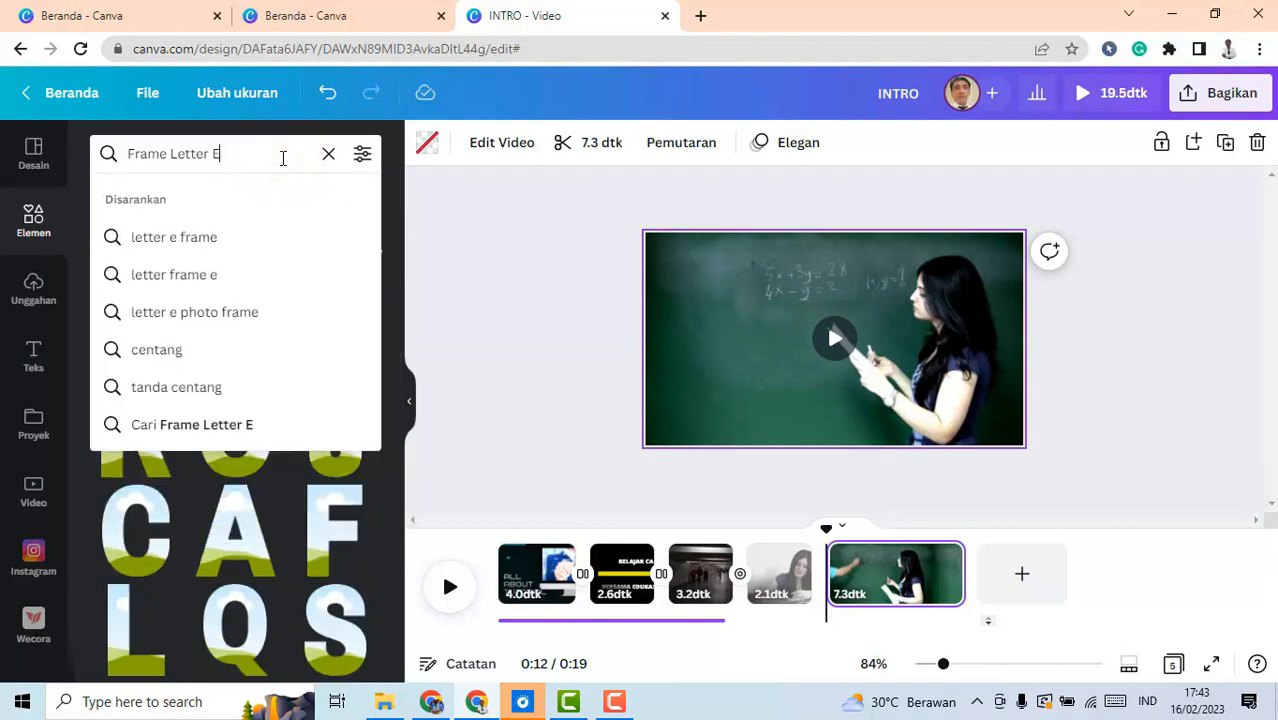
{"action": "key", "text": "Return"}
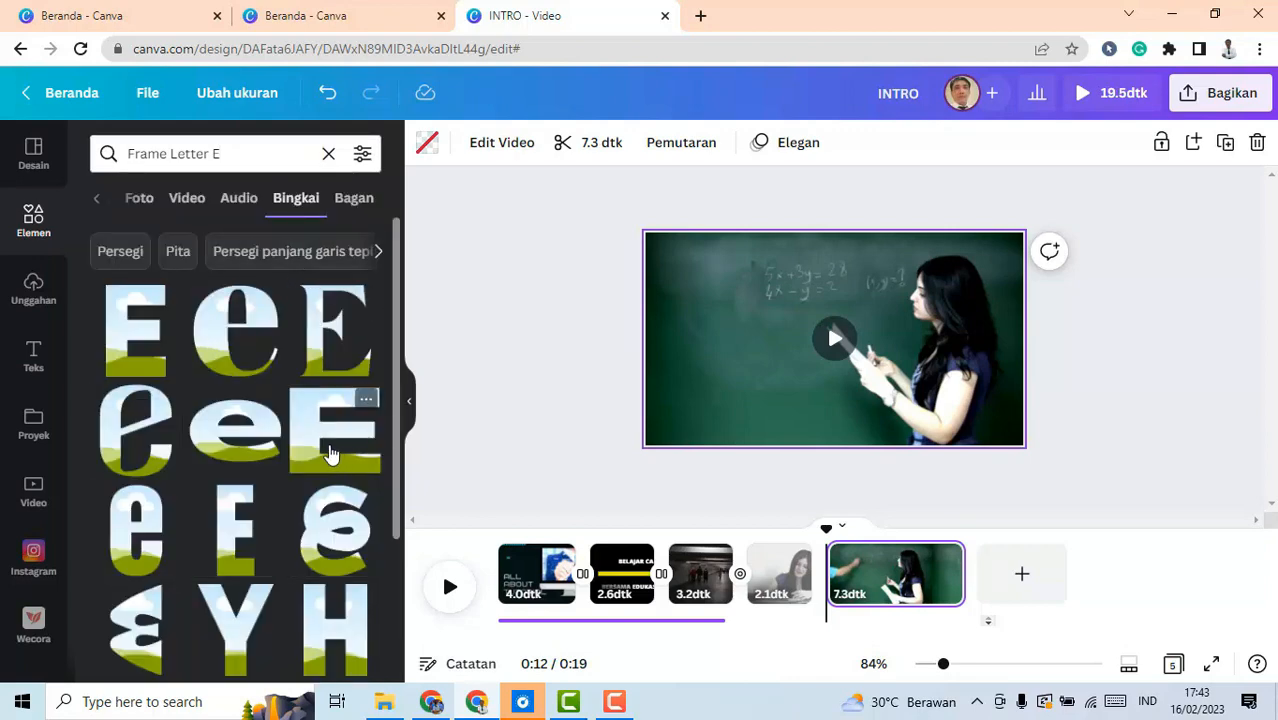
{"action": "left_click", "coordinate": [331, 452]}
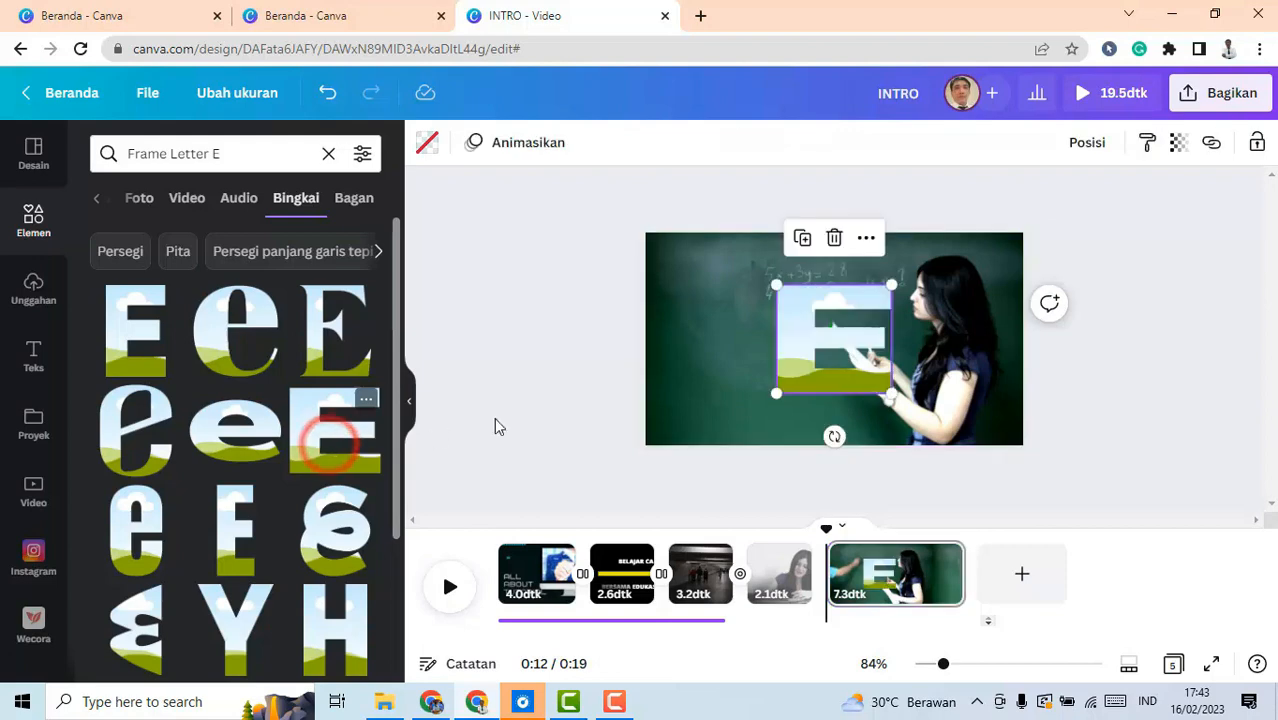
{"action": "left_click_drag", "start_coordinate": [799, 342], "coordinate": [720, 352]}
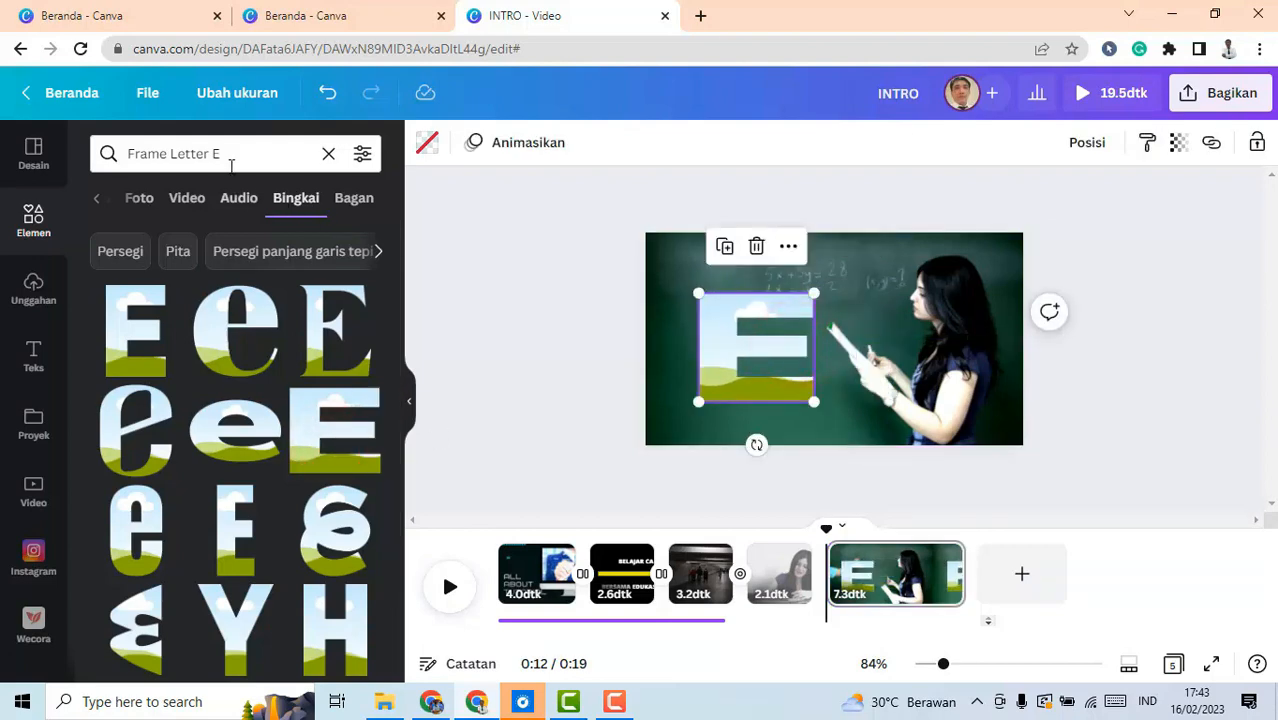
Search for "Frame Letter D", add the bold serif D frame beside the E, enlarge it slightly and adjust both letters' positions
{"action": "left_click", "coordinate": [248, 157]}
{"action": "key", "text": "BackSpace"}
{"action": "type", "text": "D"}
{"action": "key", "text": "Return"}
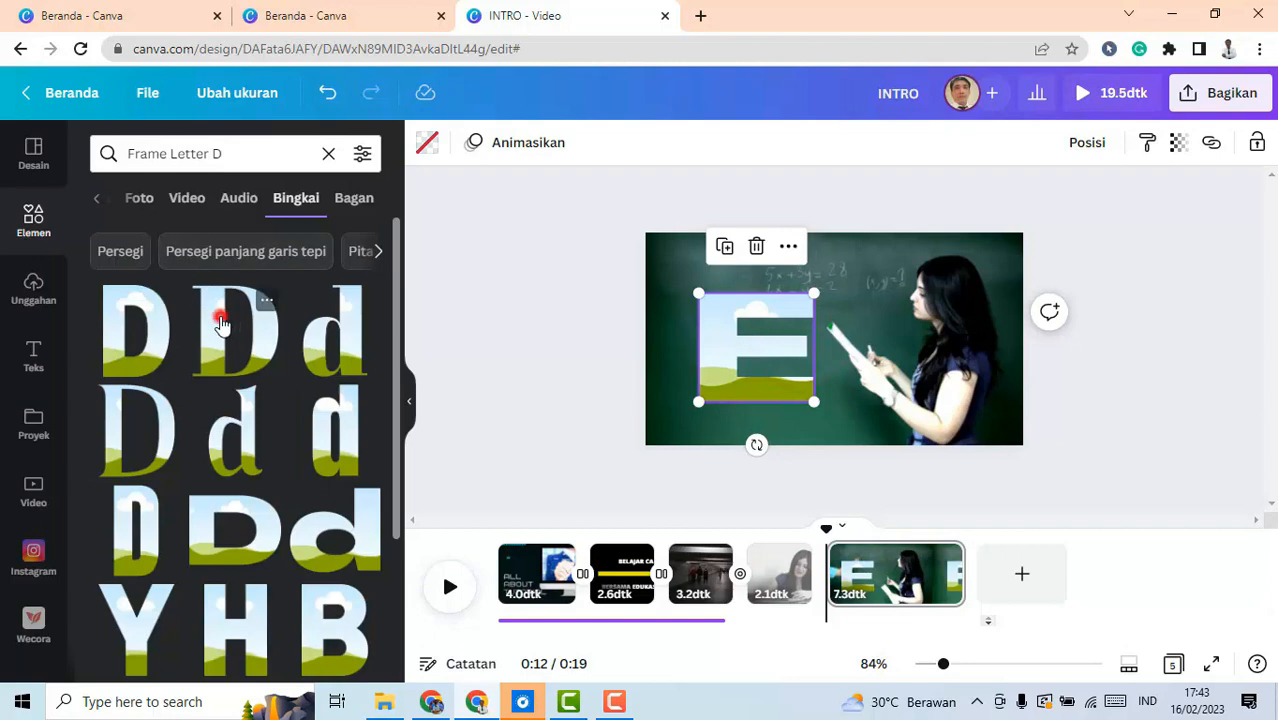
{"action": "left_click", "coordinate": [222, 325]}
{"action": "left_click_drag", "start_coordinate": [871, 337], "coordinate": [927, 340]}
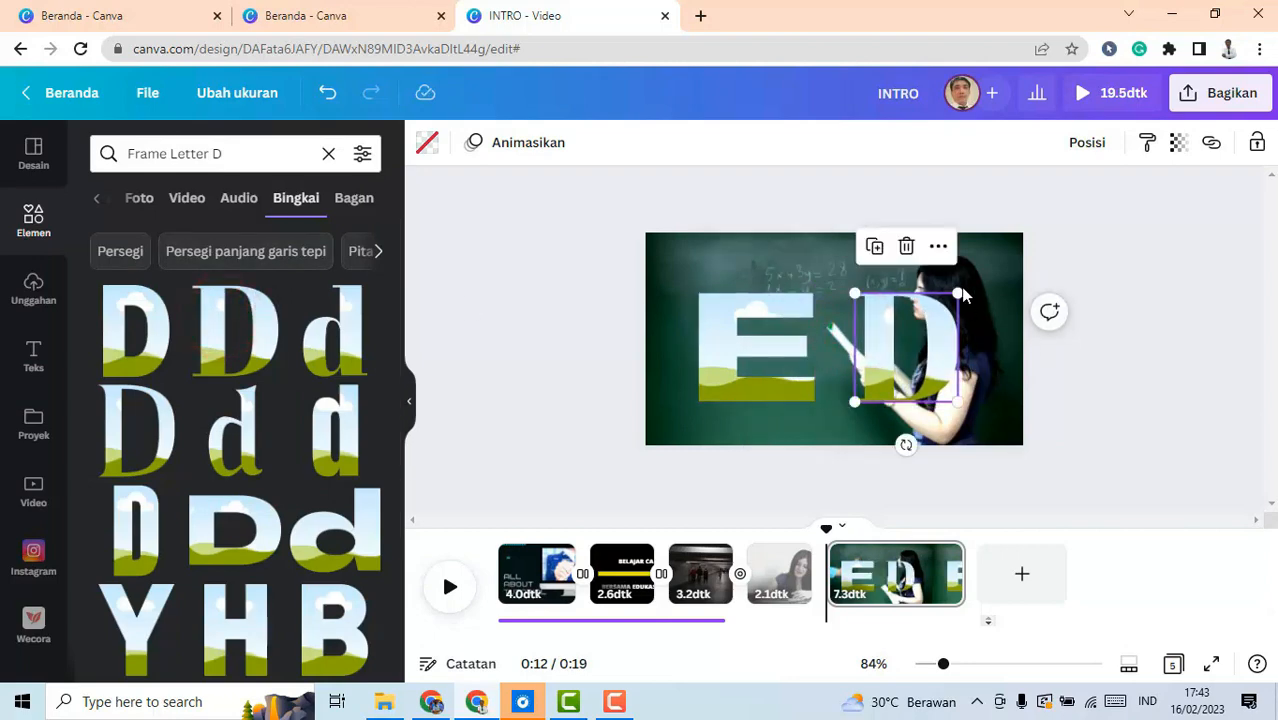
{"action": "left_click_drag", "start_coordinate": [965, 283], "coordinate": [970, 279]}
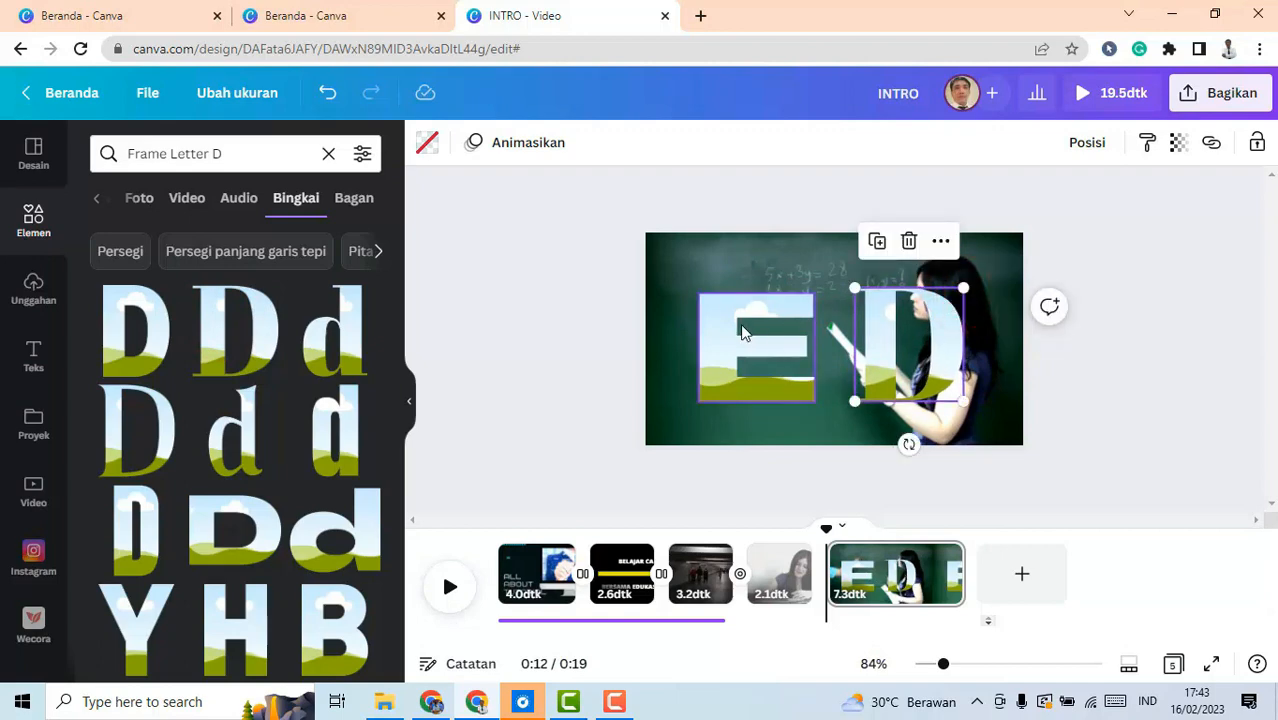
{"action": "left_click_drag", "start_coordinate": [733, 319], "coordinate": [727, 316]}
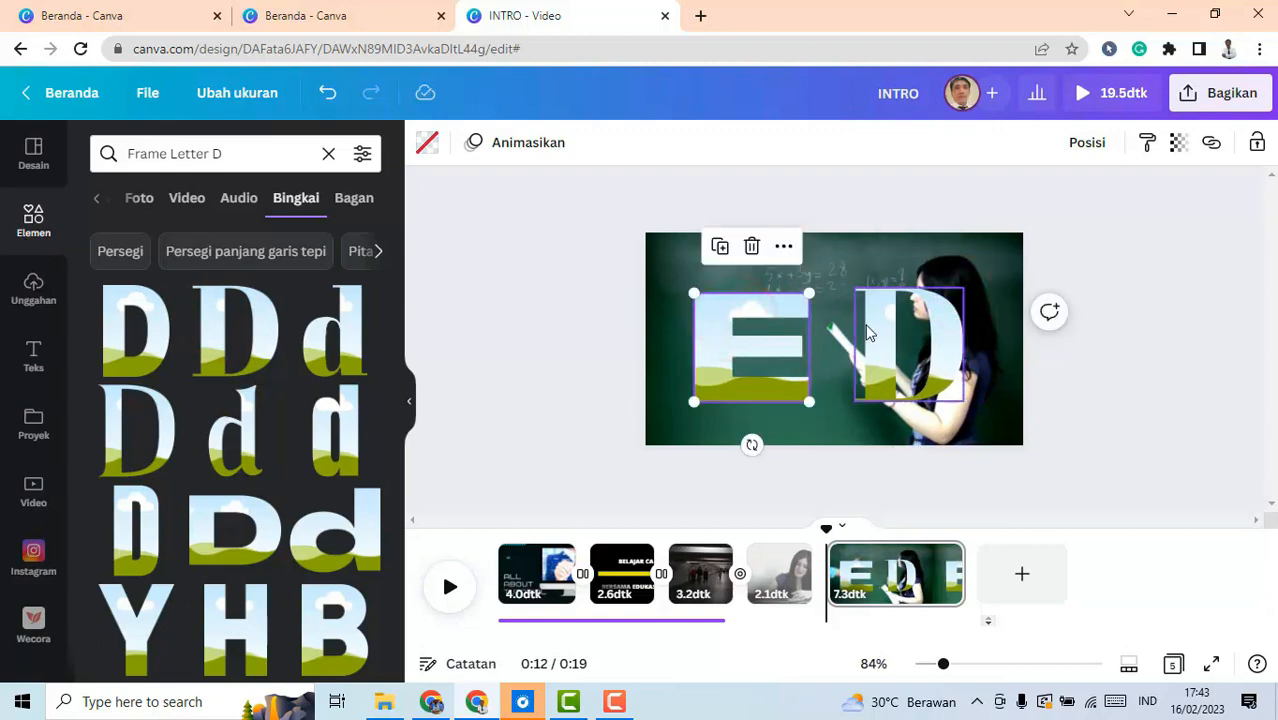
{"action": "left_click_drag", "start_coordinate": [875, 330], "coordinate": [870, 326]}
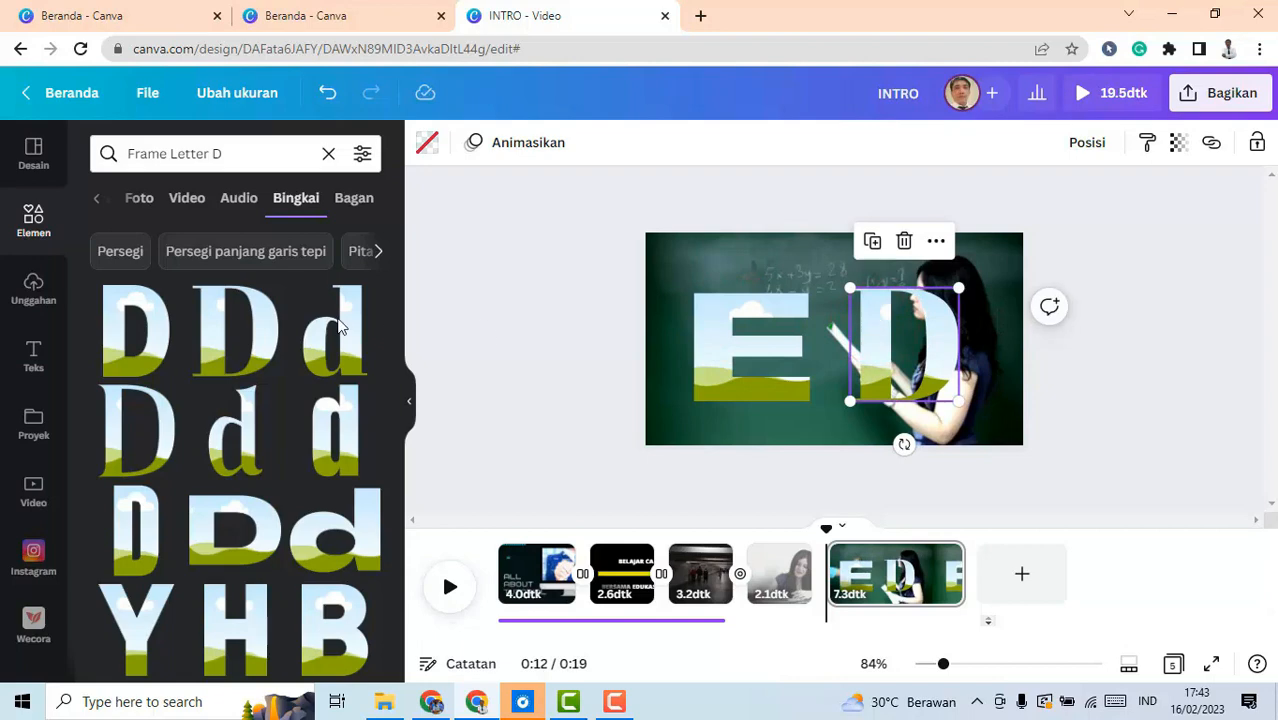
Search videos for "ruang kelas", add the 10-second classroom clip with the standing teacher, and delete it from the page
{"action": "left_click", "coordinate": [33, 224]}
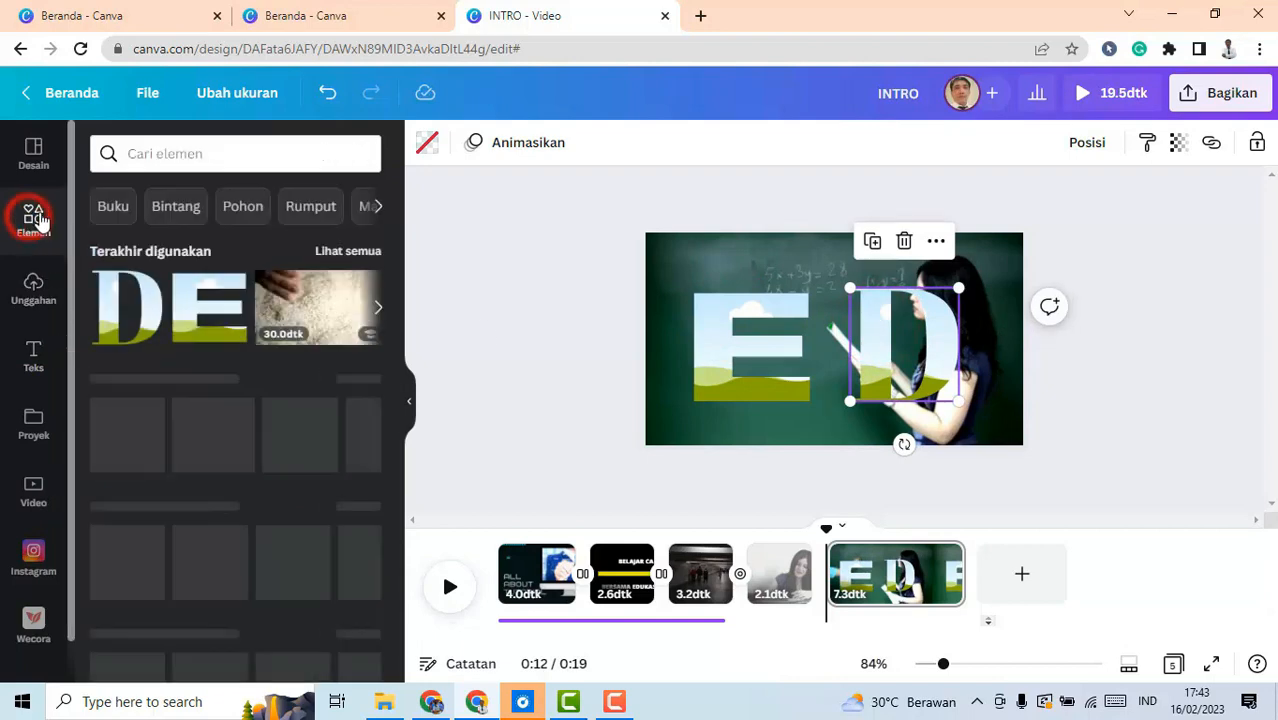
{"action": "left_click", "coordinate": [210, 152]}
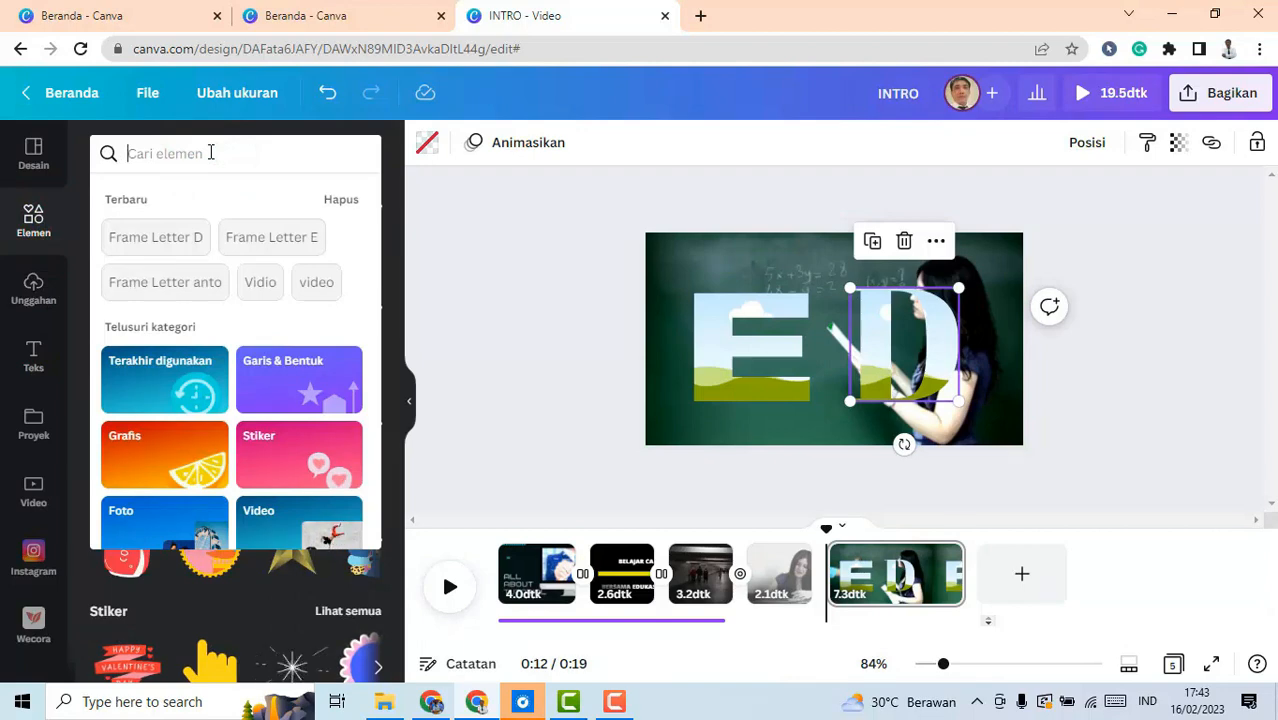
{"action": "type", "text": "ruang kelas"}
{"action": "key", "text": "Return"}
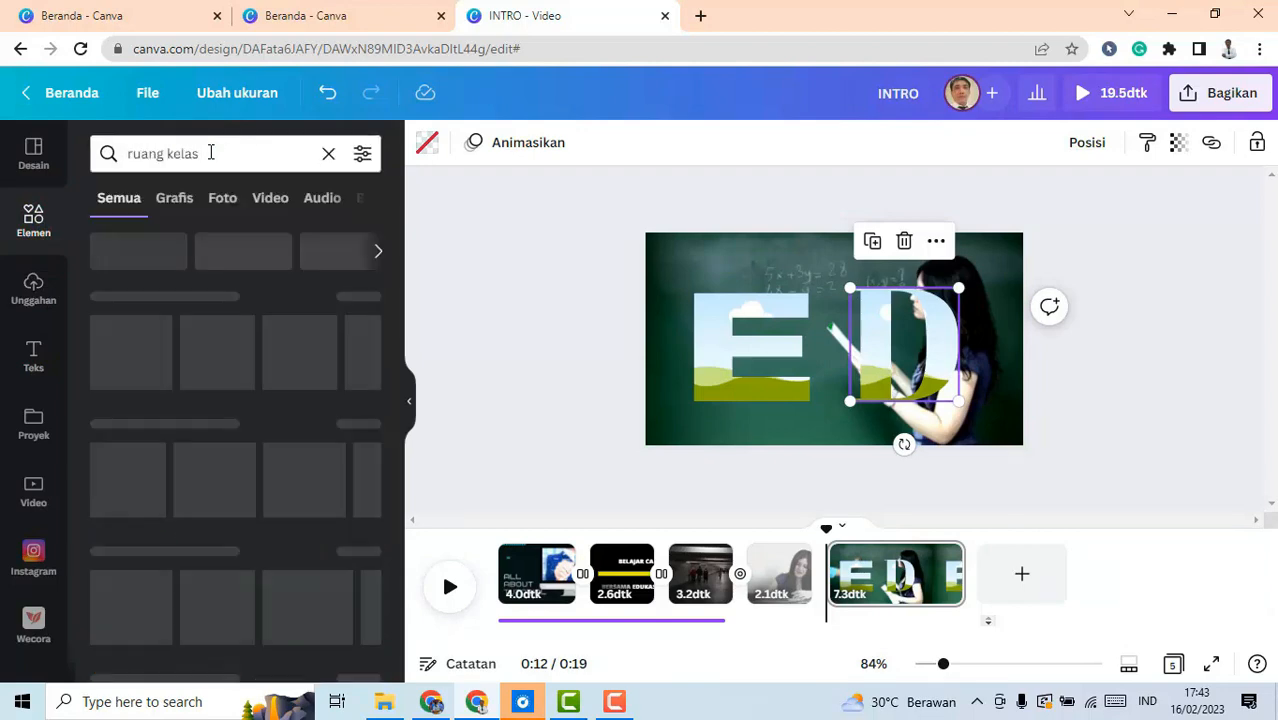
{"action": "left_click", "coordinate": [272, 198]}
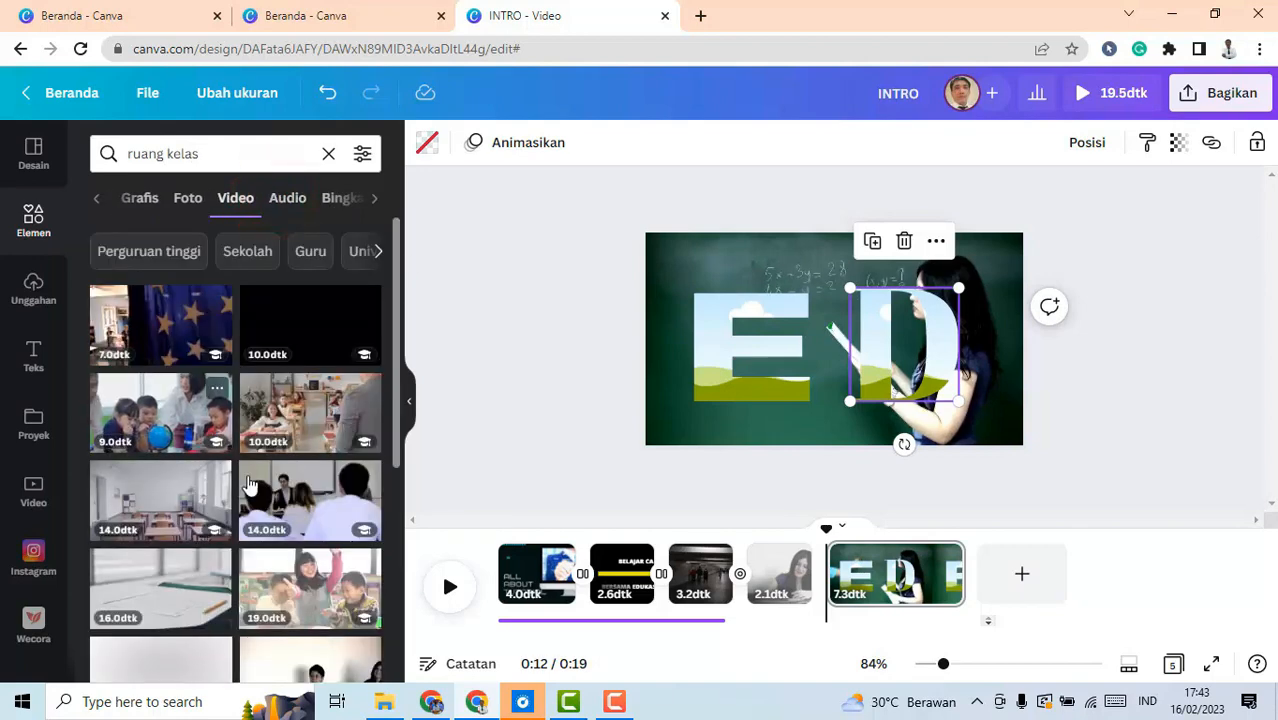
{"action": "left_click", "coordinate": [293, 411]}
{"action": "key", "text": "Delete"}
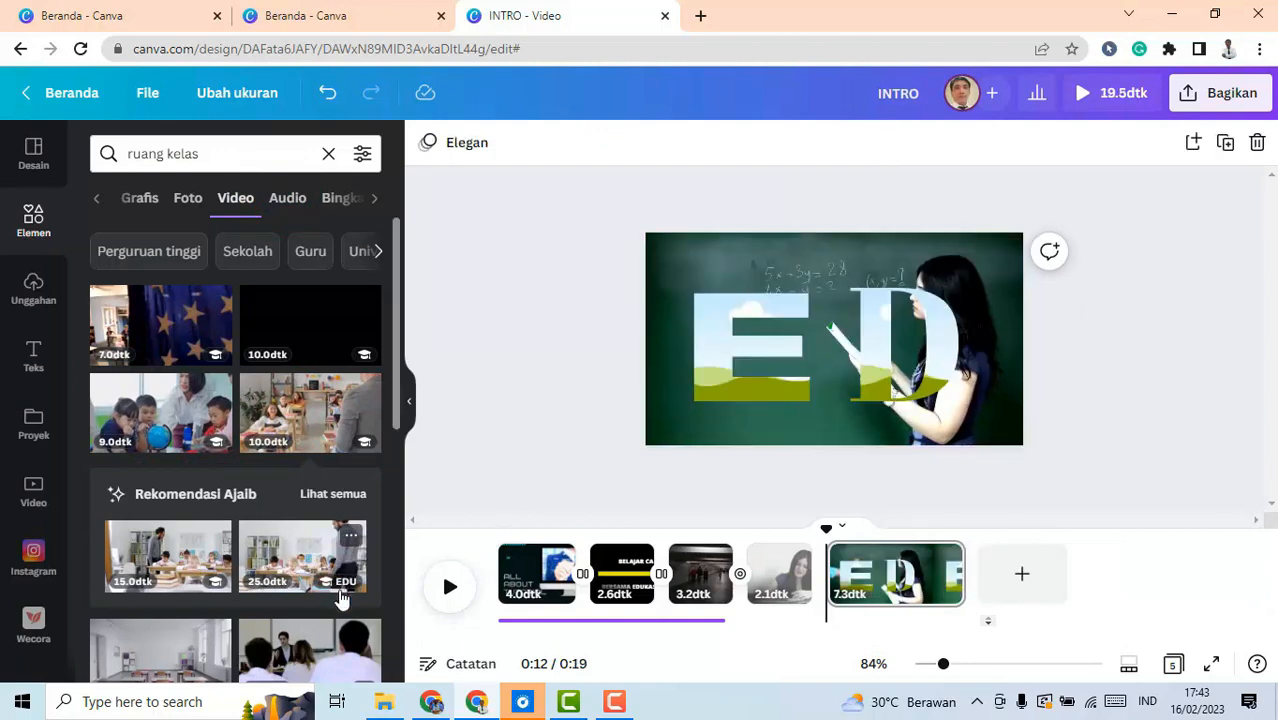
Fill the E frame with the 25-second classroom video of the standing teacher and reposition the footage slightly inside the letter
{"action": "left_click_drag", "start_coordinate": [300, 550], "coordinate": [707, 303]}
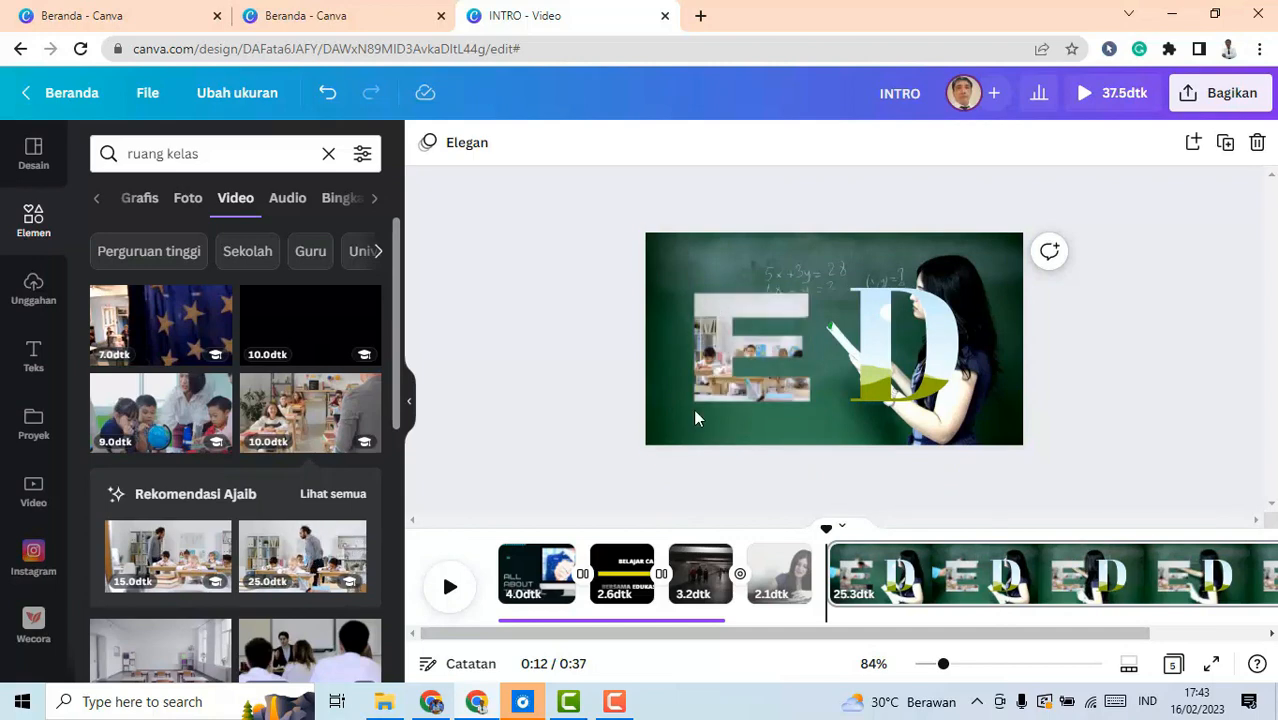
{"action": "double_click", "coordinate": [728, 313]}
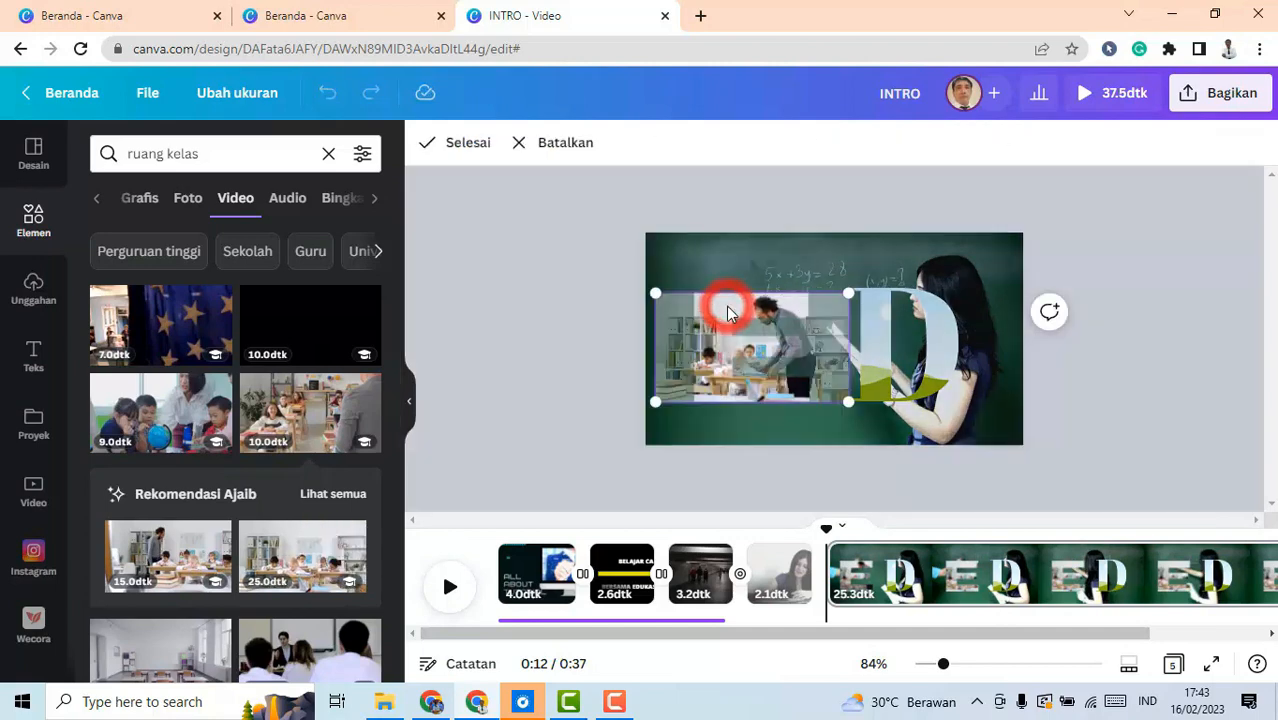
{"action": "mouse_move", "coordinate": [727, 322]}
{"action": "left_mouse_down"}
{"action": "mouse_move", "coordinate": [697, 320]}
{"action": "mouse_move", "coordinate": [721, 317]}
{"action": "left_mouse_up"}
{"action": "left_click", "coordinate": [530, 345]}
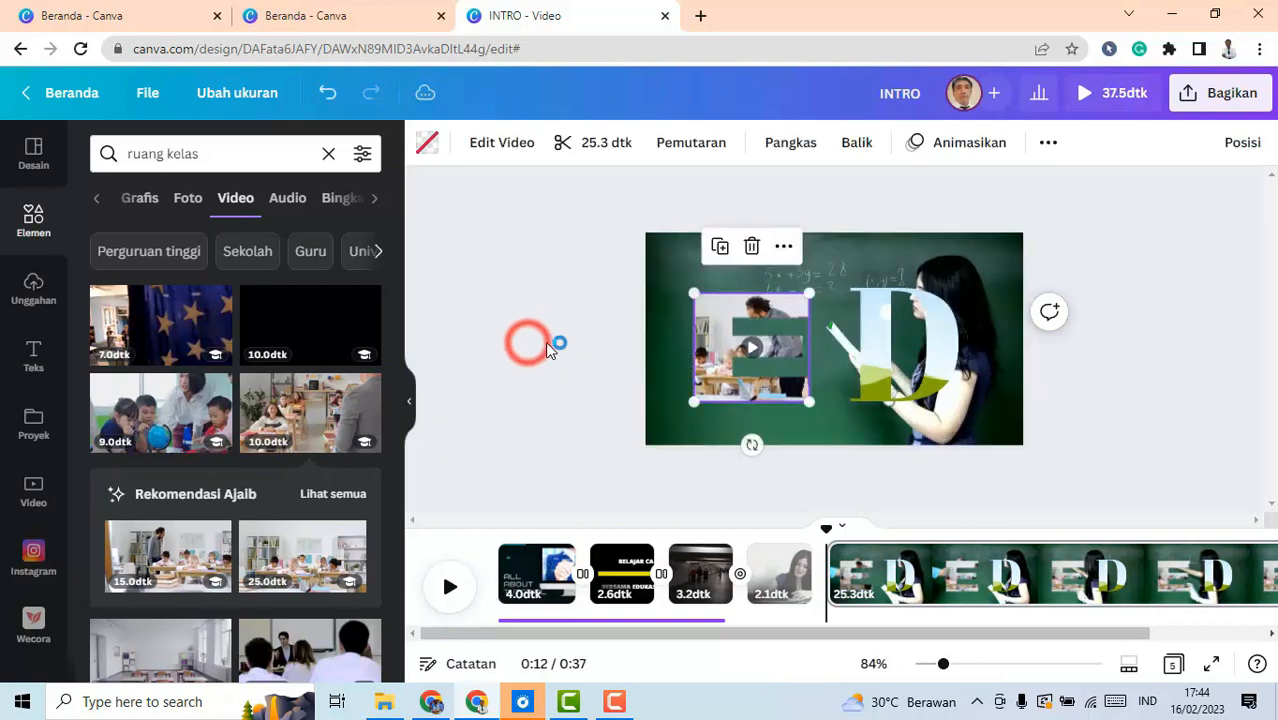
Fill the D frame with the 9-second video of children around a globe, shift the footage left inside the letter, and play the page
{"action": "left_click", "coordinate": [872, 330]}
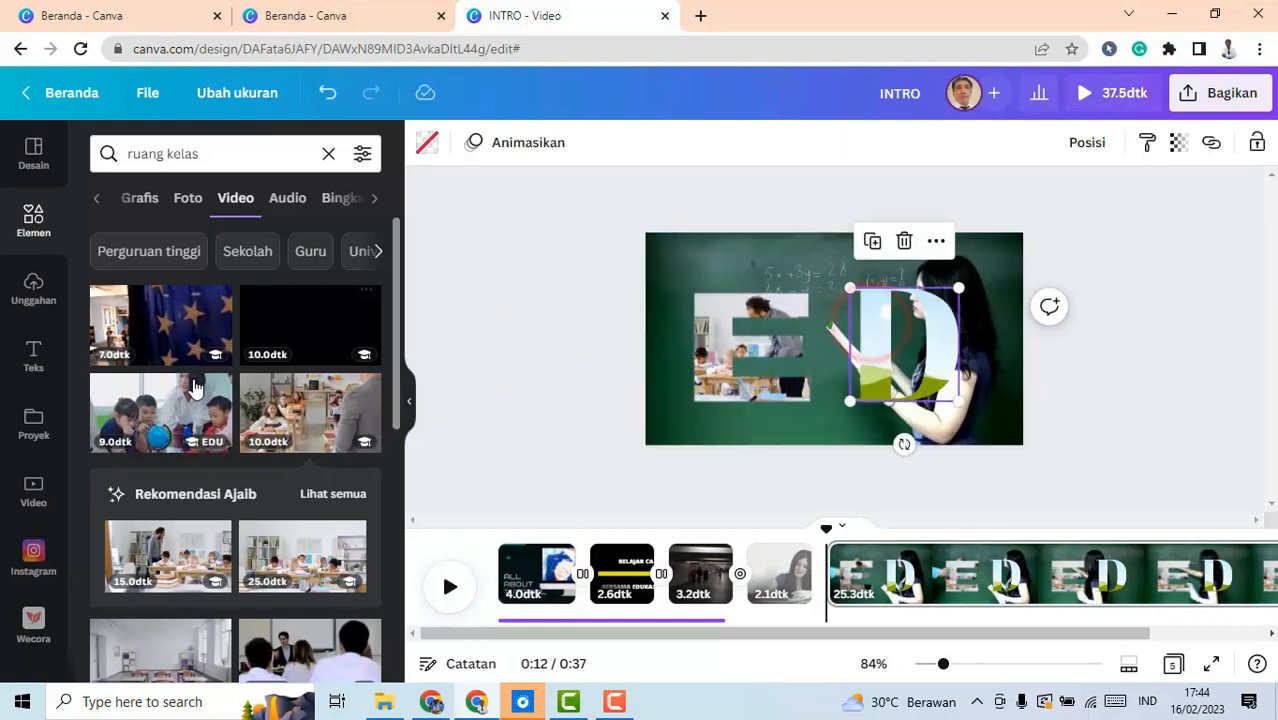
{"action": "left_click_drag", "start_coordinate": [165, 400], "coordinate": [943, 329]}
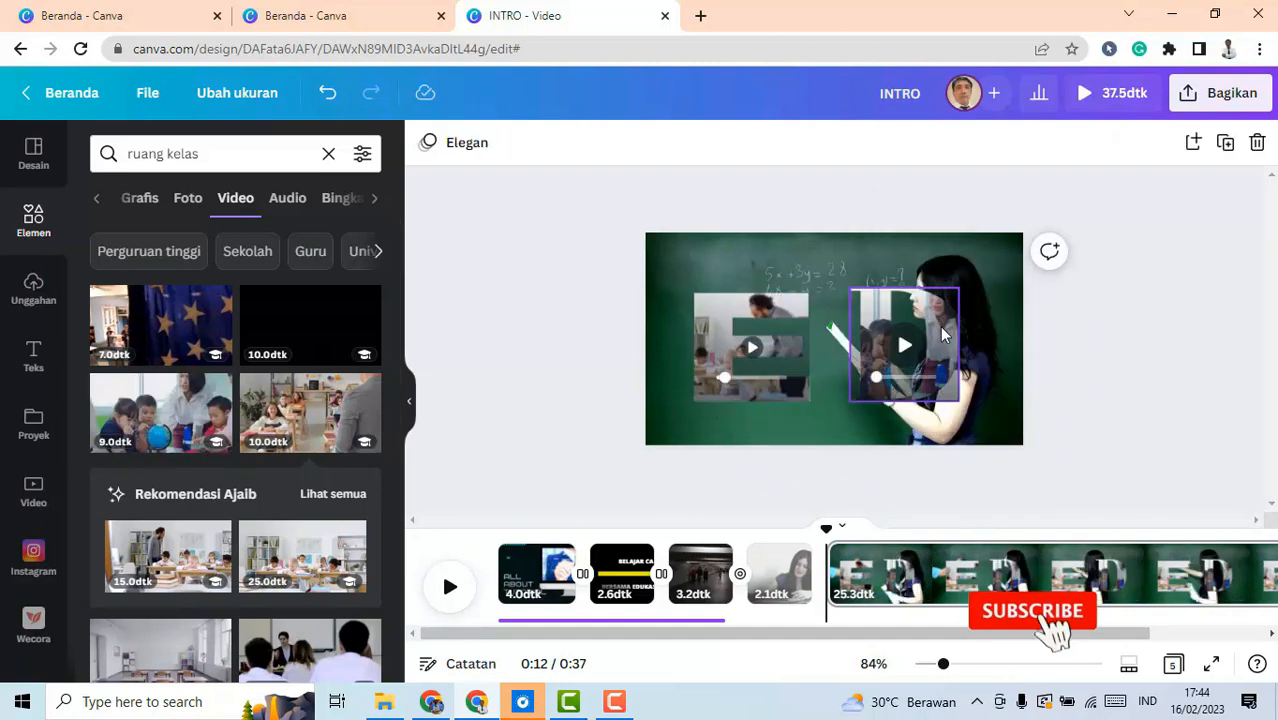
{"action": "left_click", "coordinate": [909, 378]}
{"action": "double_click", "coordinate": [909, 378]}
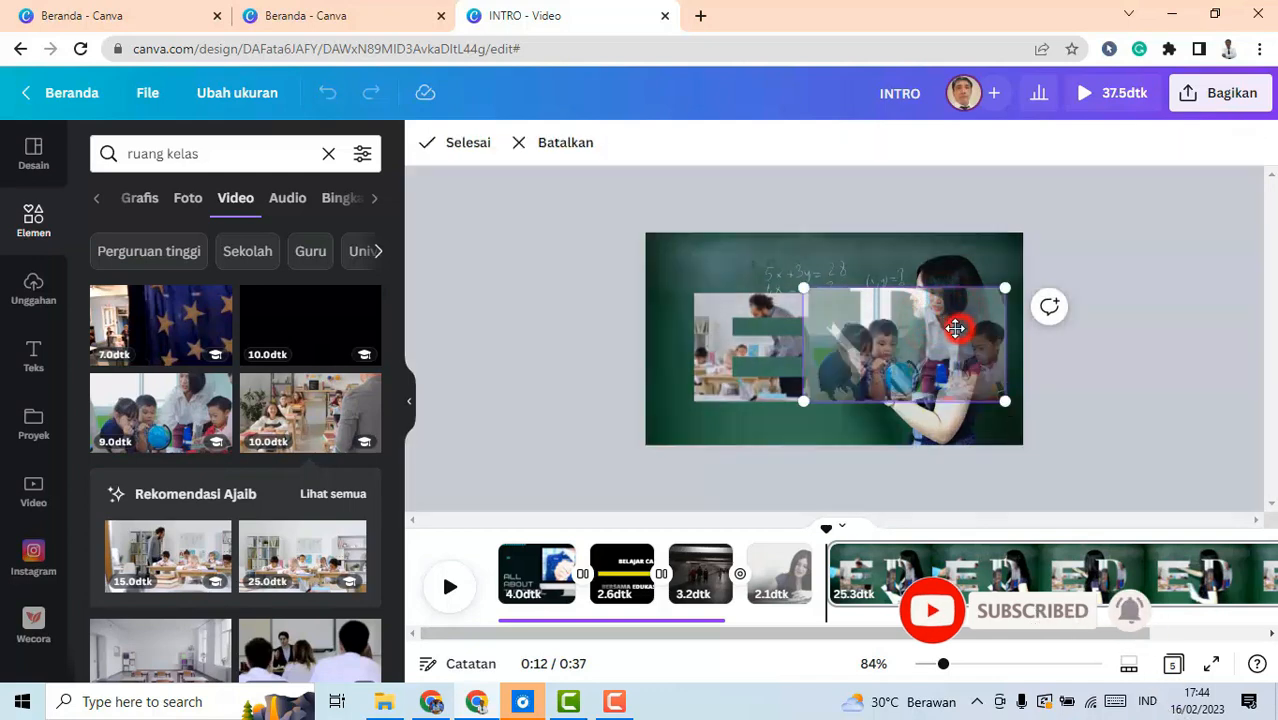
{"action": "left_click_drag", "start_coordinate": [956, 328], "coordinate": [923, 333]}
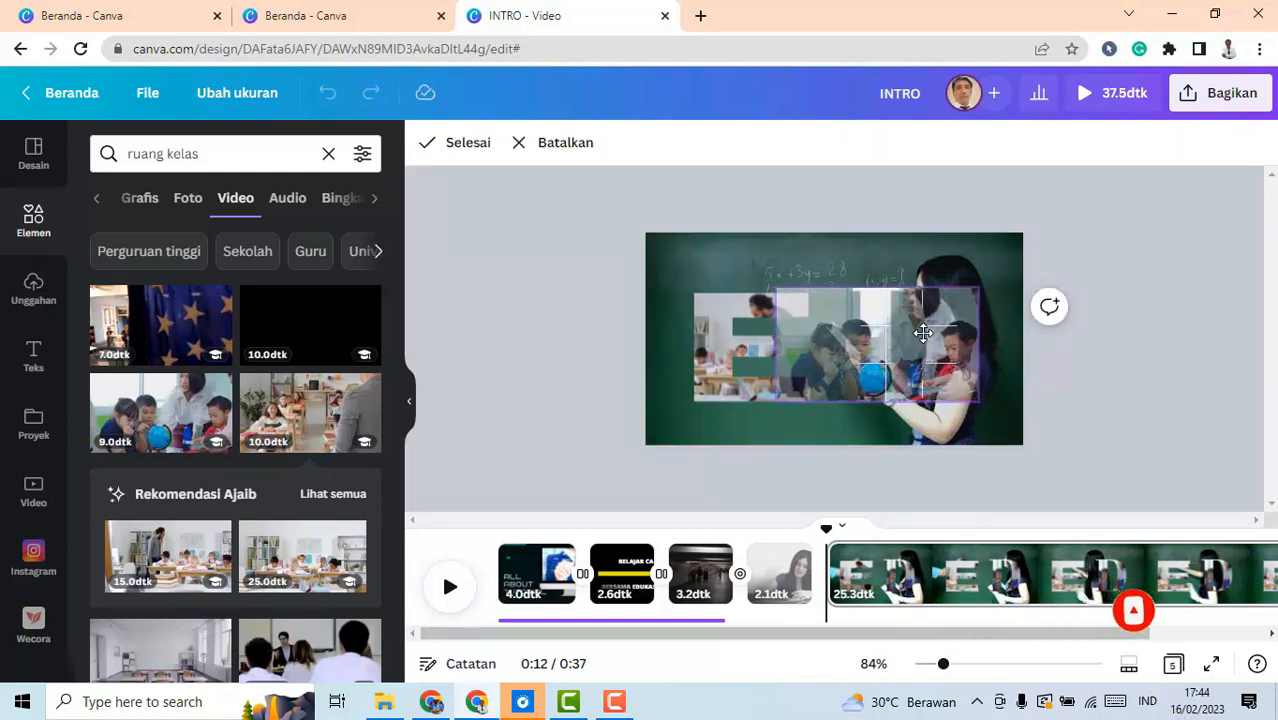
{"action": "left_click", "coordinate": [626, 311]}
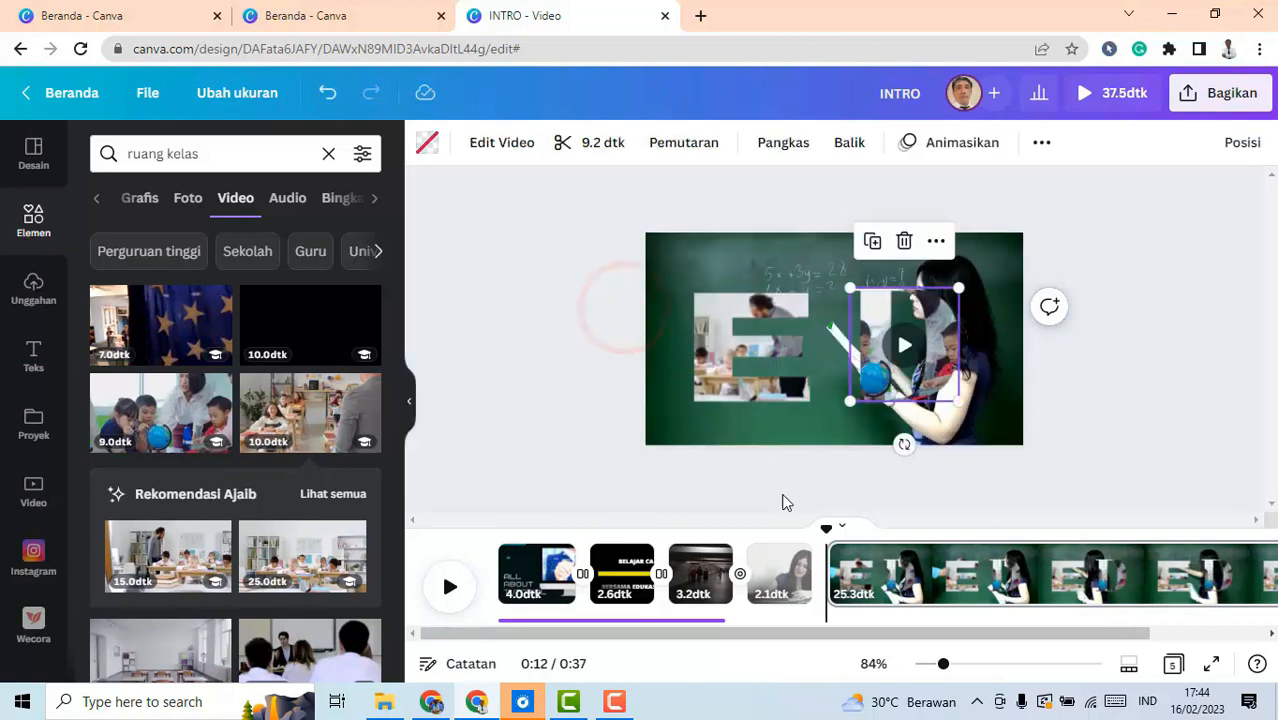
{"action": "left_click", "coordinate": [452, 591]}
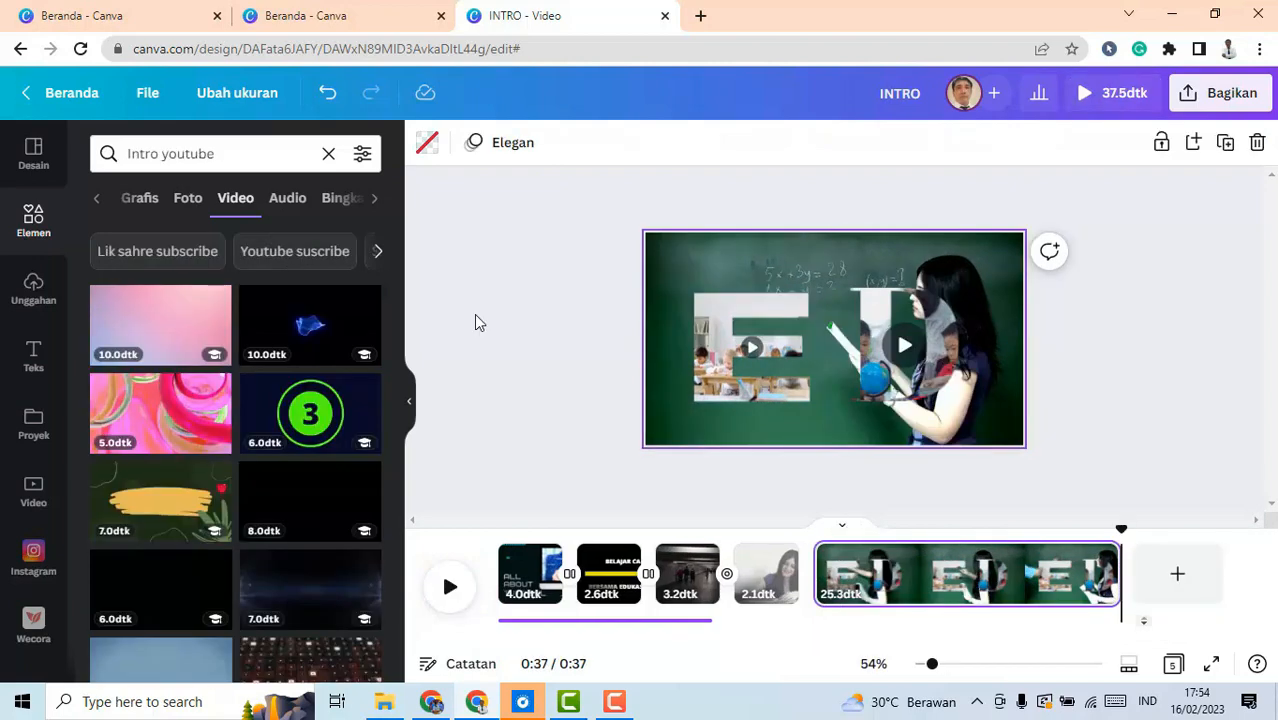
Search video elements for "intro" and narrow the results to "Intro youtube"
{"action": "left_click", "coordinate": [328, 154]}
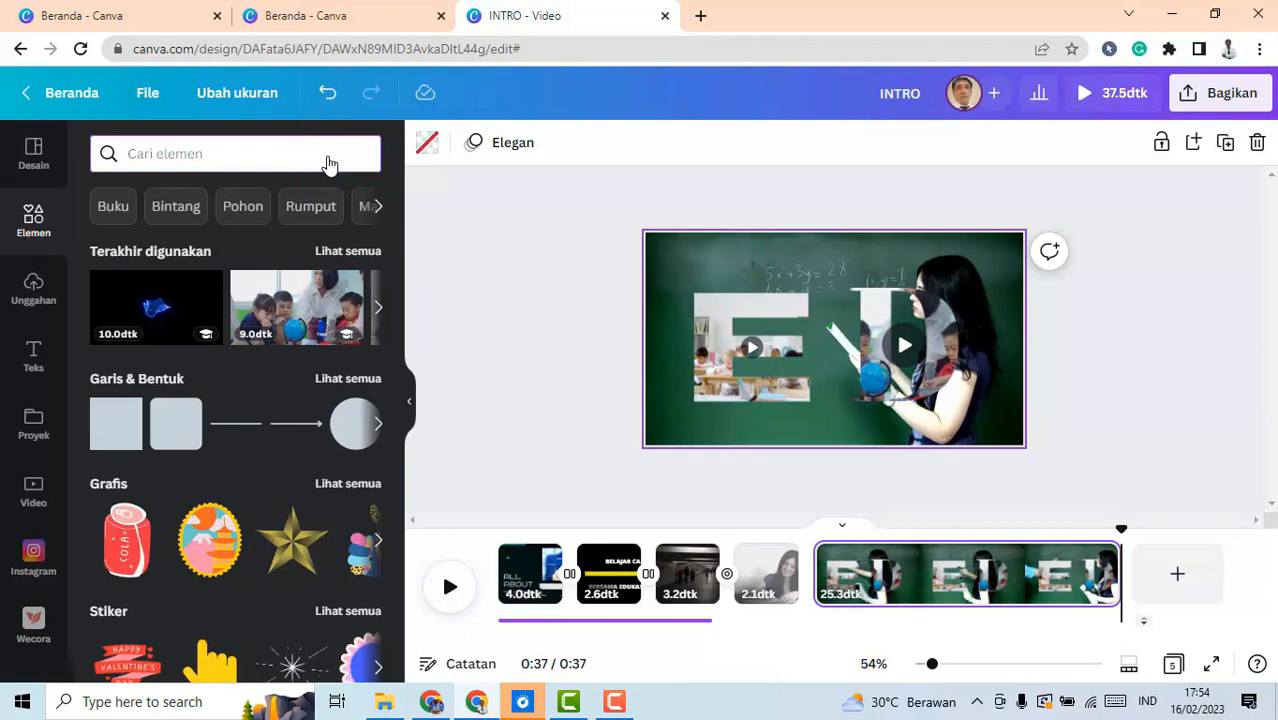
{"action": "left_click", "coordinate": [330, 156]}
{"action": "type", "text": "int"}
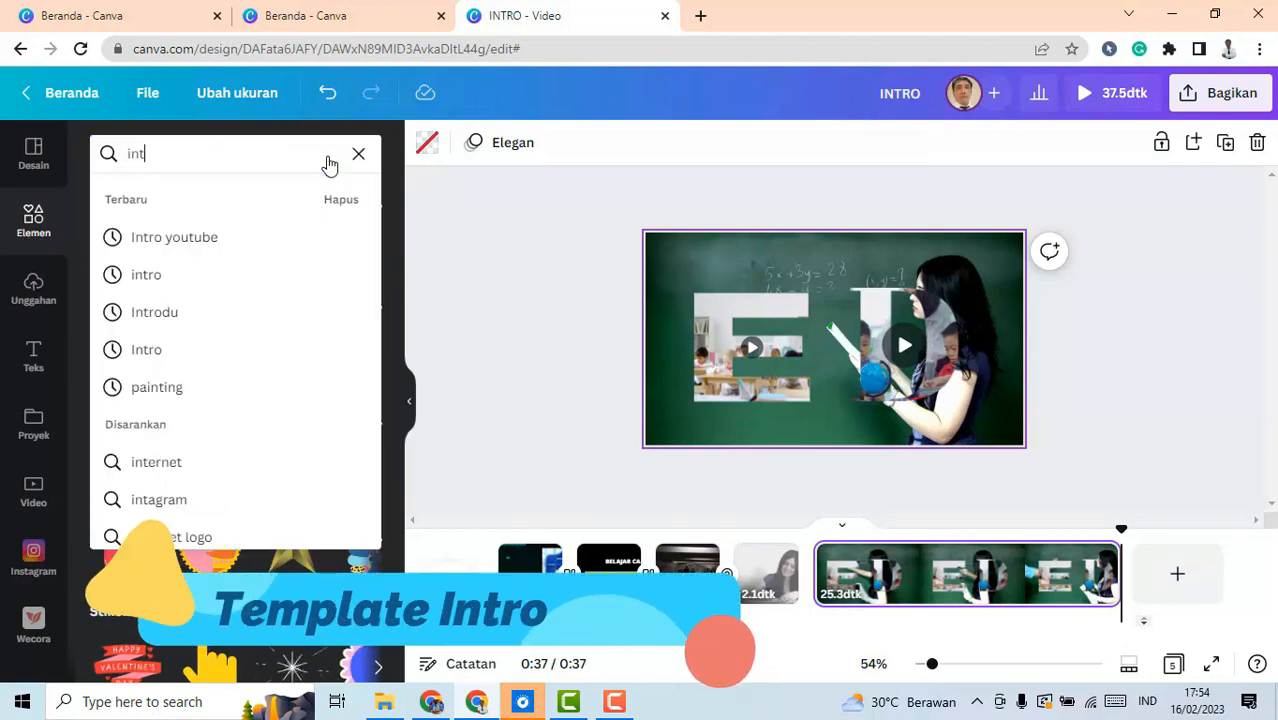
{"action": "type", "text": "ro"}
{"action": "key", "text": "Return"}
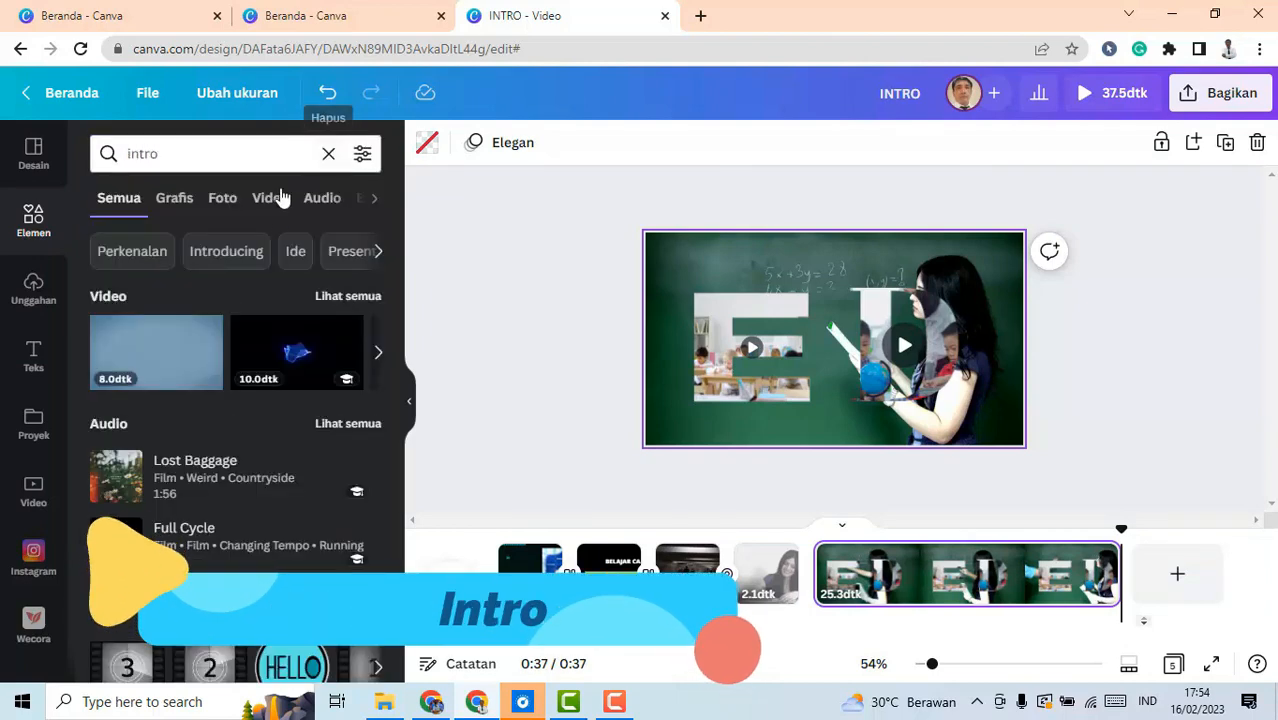
{"action": "left_click", "coordinate": [280, 198]}
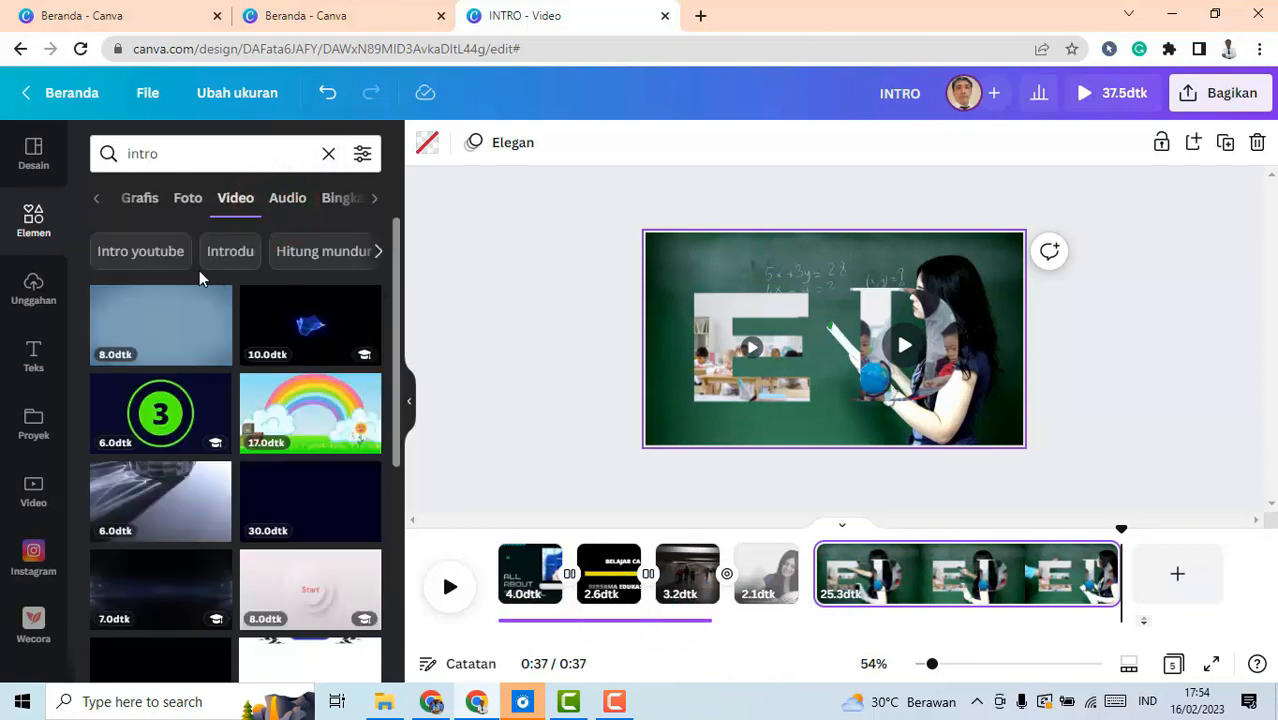
{"action": "left_click", "coordinate": [149, 254]}
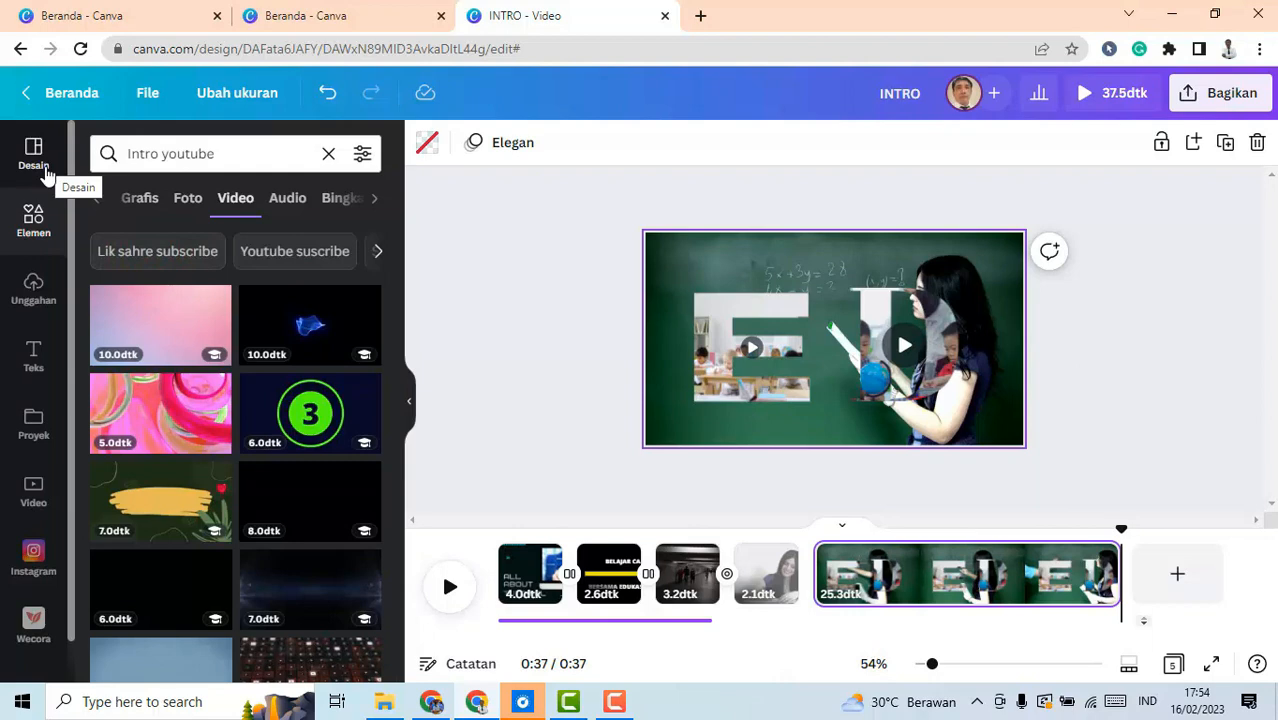
{"action": "left_click", "coordinate": [262, 156]}
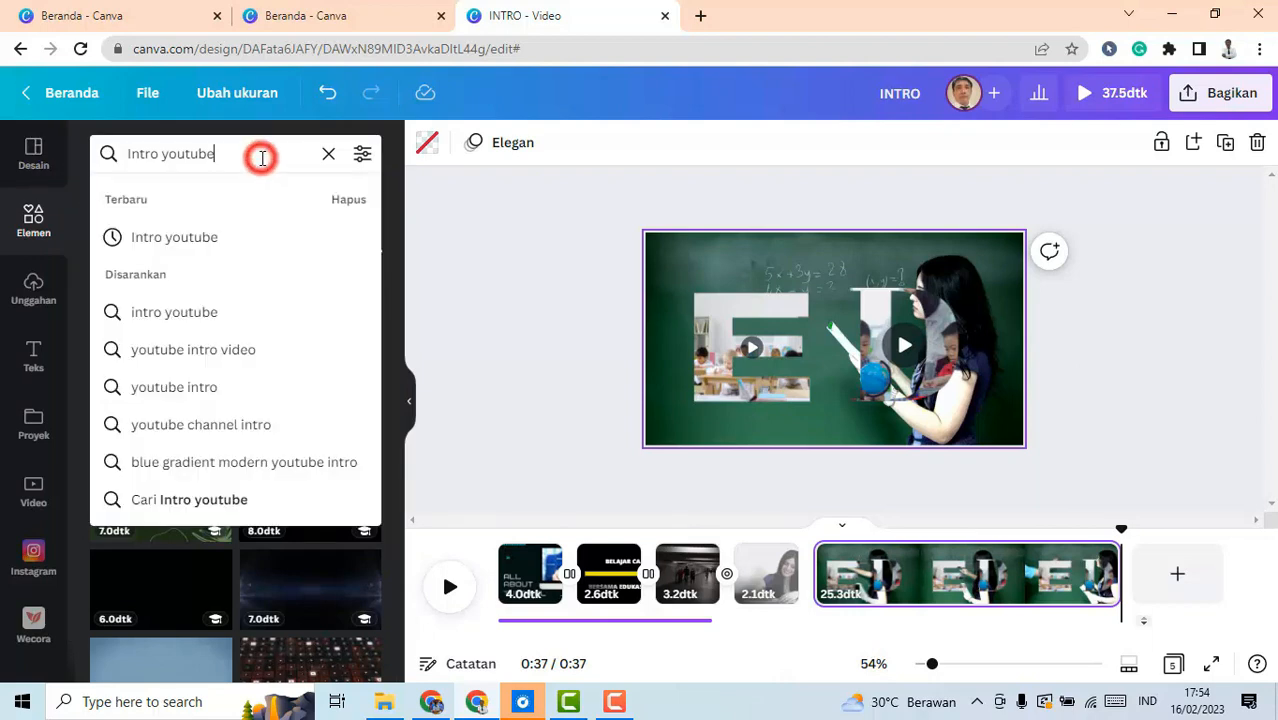
From the "Opening" design templates, add the purple and black WELCOME page after the chalkboard page and play it
{"action": "left_click", "coordinate": [34, 152]}
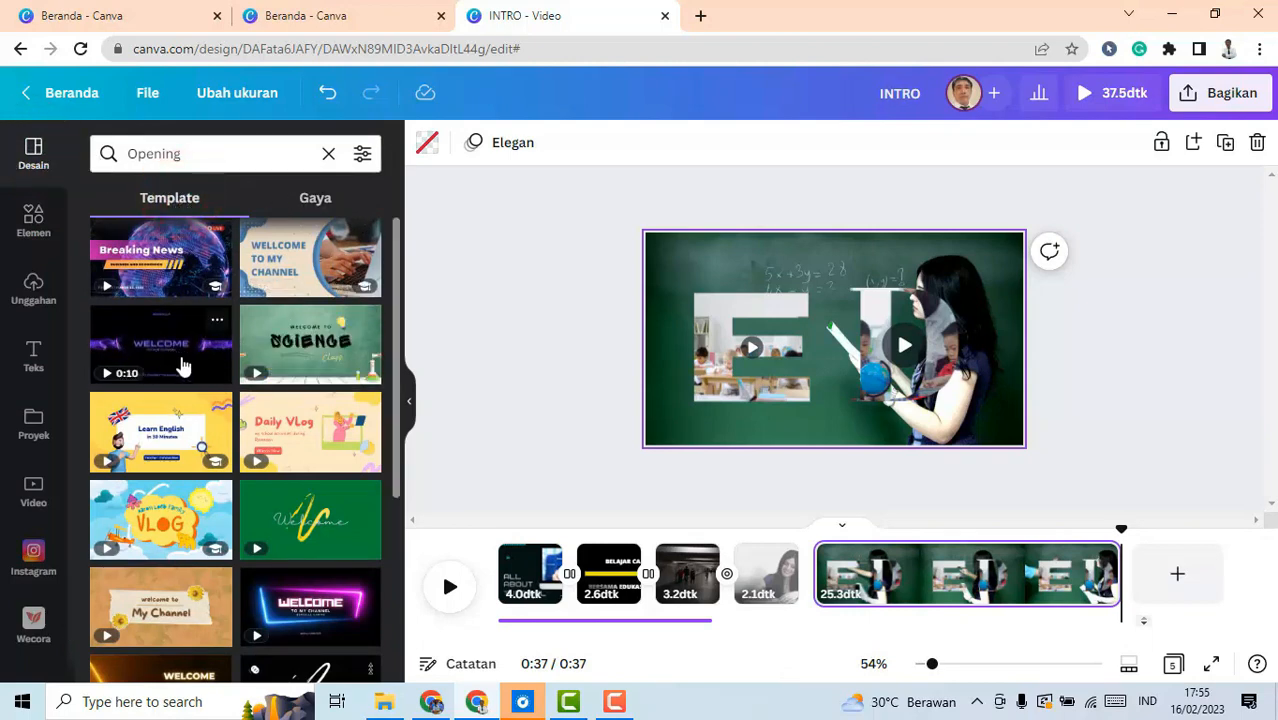
{"action": "left_click_drag", "start_coordinate": [162, 356], "coordinate": [1162, 584]}
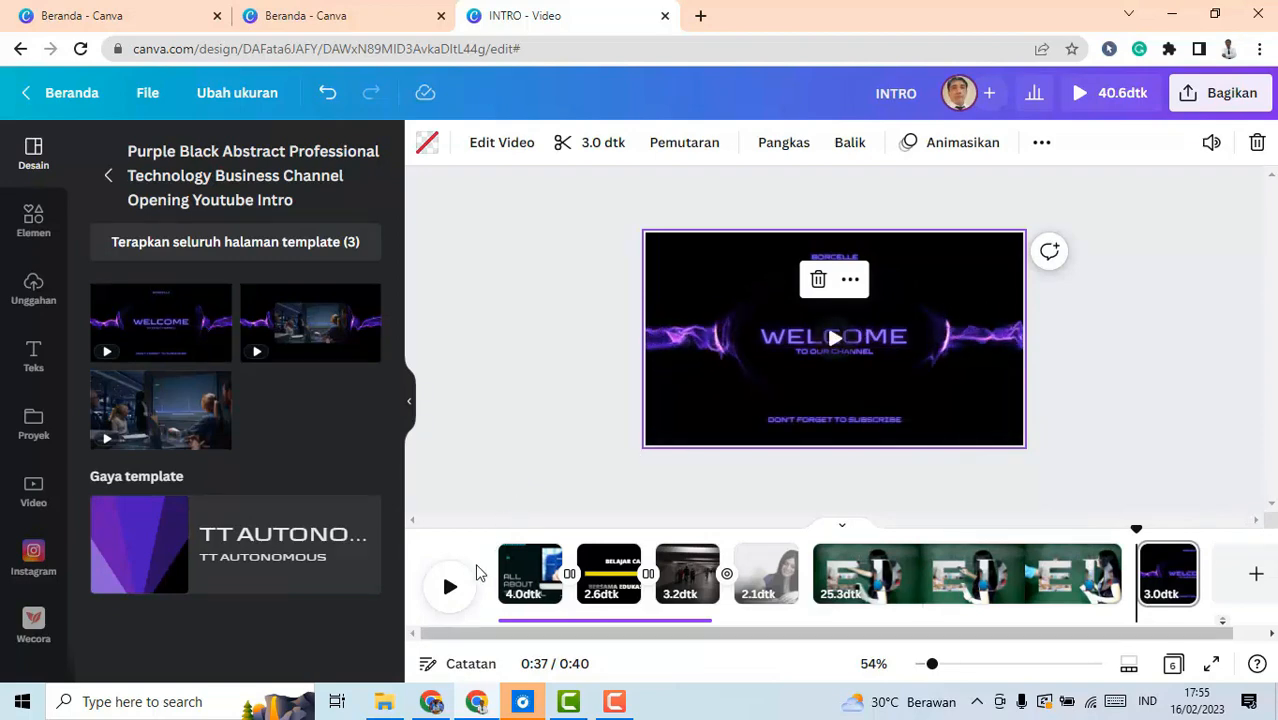
{"action": "left_click", "coordinate": [452, 596]}
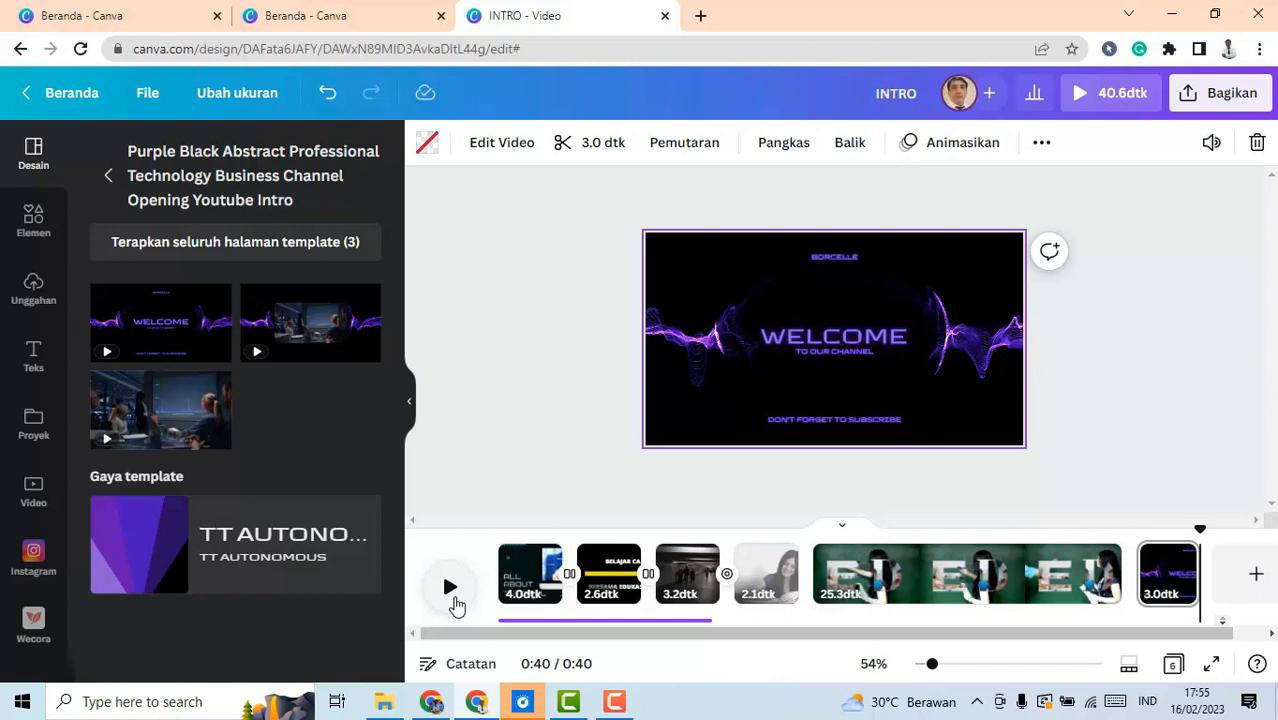
{"action": "left_click", "coordinate": [614, 701]}
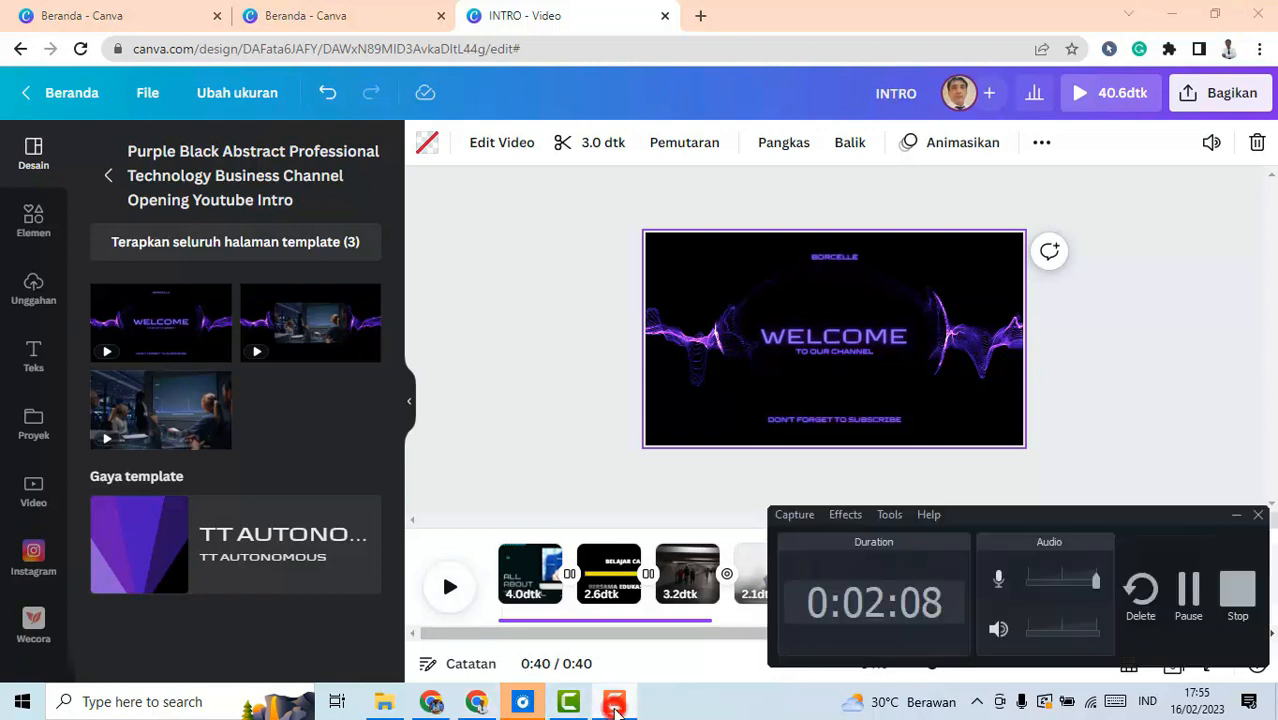